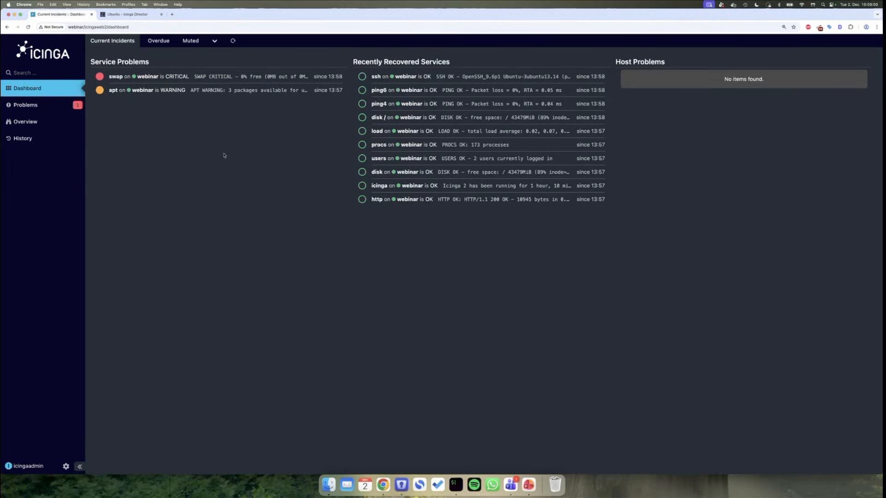
- Open the webinar host's details in Icinga Web 2 and view its services list
{"action": "left_click", "coordinate": [142, 91]}
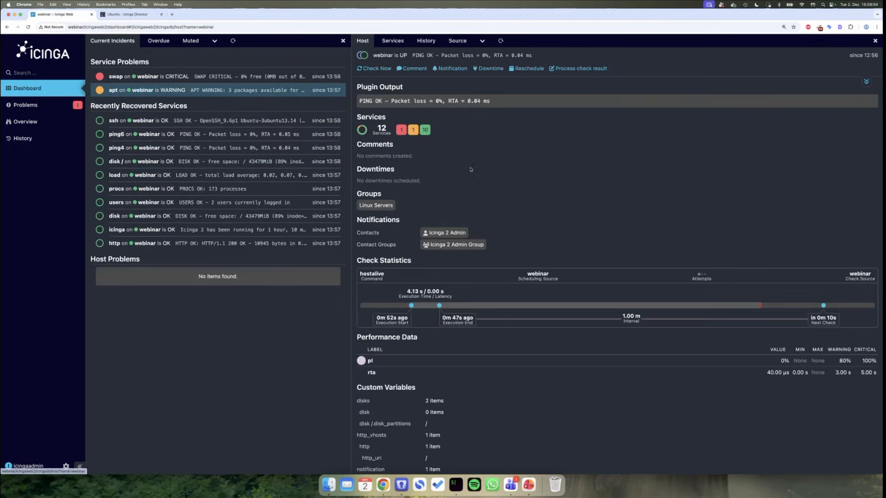
{"action": "key", "text": "super+bracketleft"}
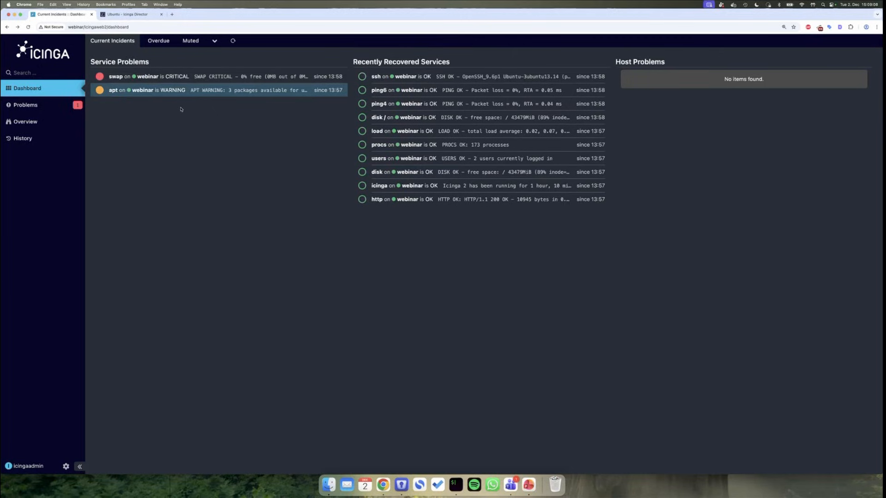
{"action": "left_click", "coordinate": [143, 91]}
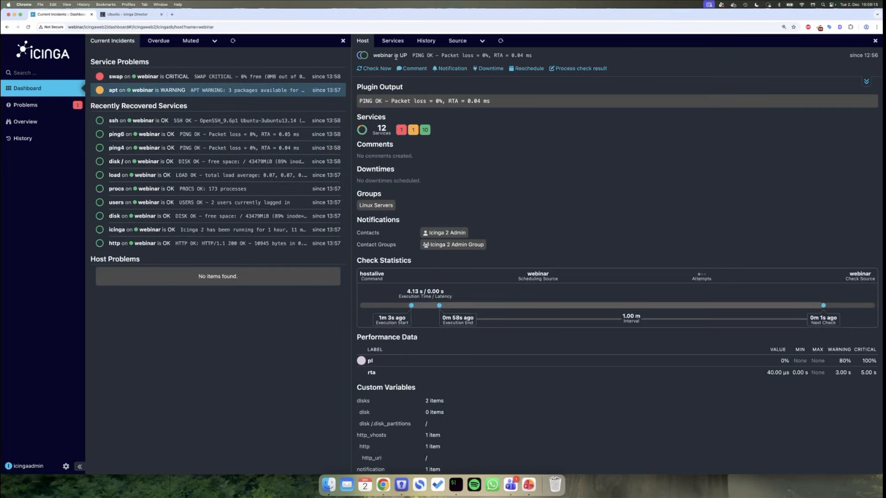
{"action": "left_click", "coordinate": [392, 40]}
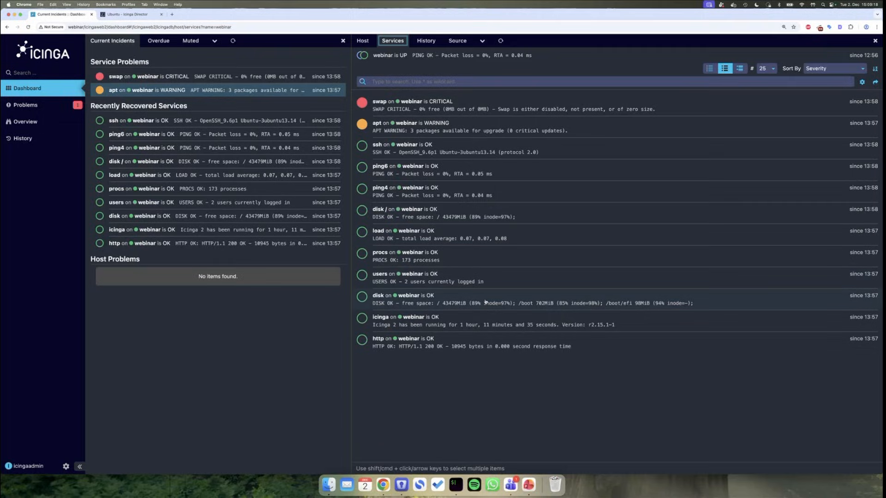
{"action": "scroll", "coordinate": [485, 302], "scroll_direction": "left", "scroll_amount": 5}
{"action": "scroll", "coordinate": [484, 303], "scroll_direction": "left", "scroll_amount": 5}
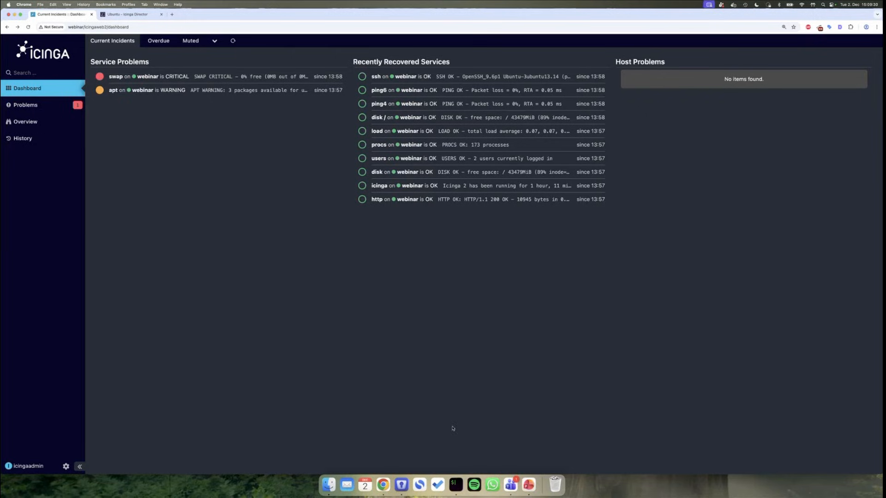
- Run 'icinga2 node wizard' on webinar and answer 'n' to choose a master setup
{"action": "left_click", "coordinate": [455, 484]}
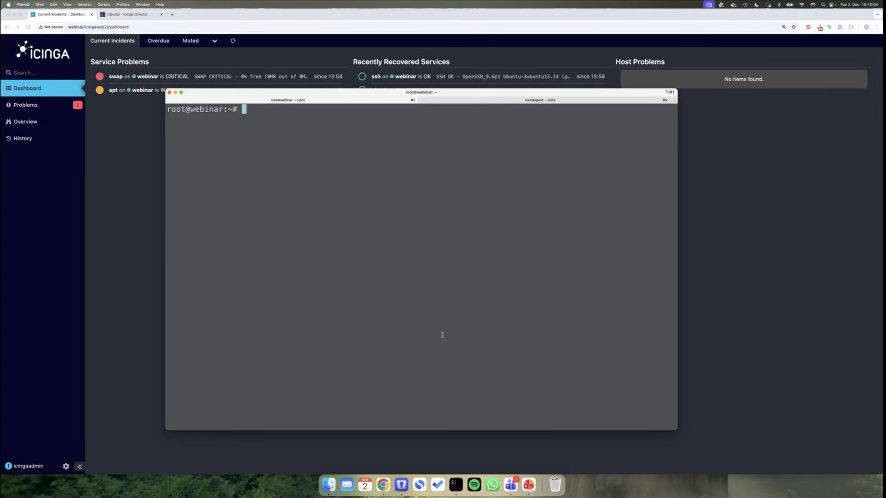
{"action": "type", "text": "icinga2 node wizard"}
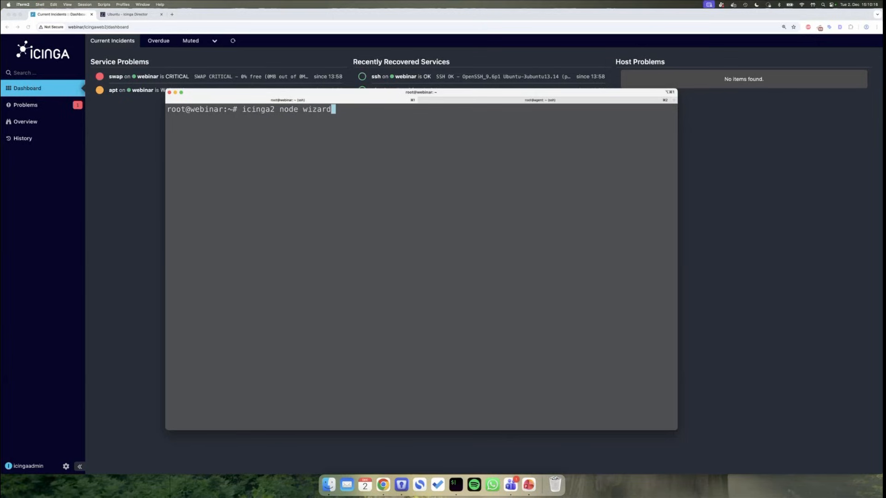
{"action": "key", "text": "Return"}
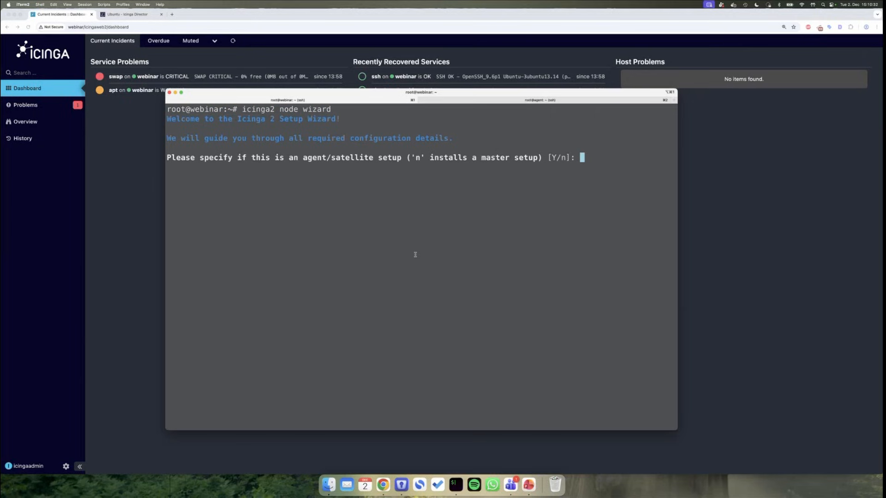
{"action": "type", "text": "n"}
{"action": "key", "text": "Return"}
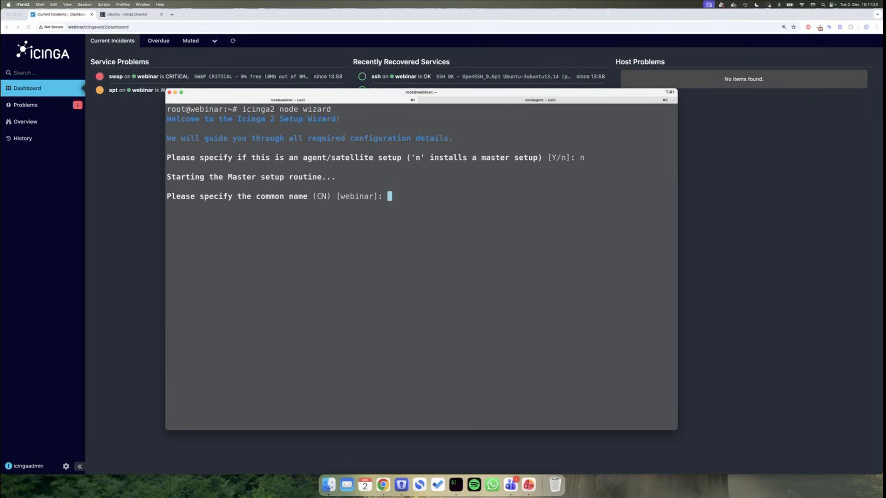
- Accept the default common name webinar and master zone, add no global zones, and leave API bind host empty
{"action": "key", "text": "Return"}
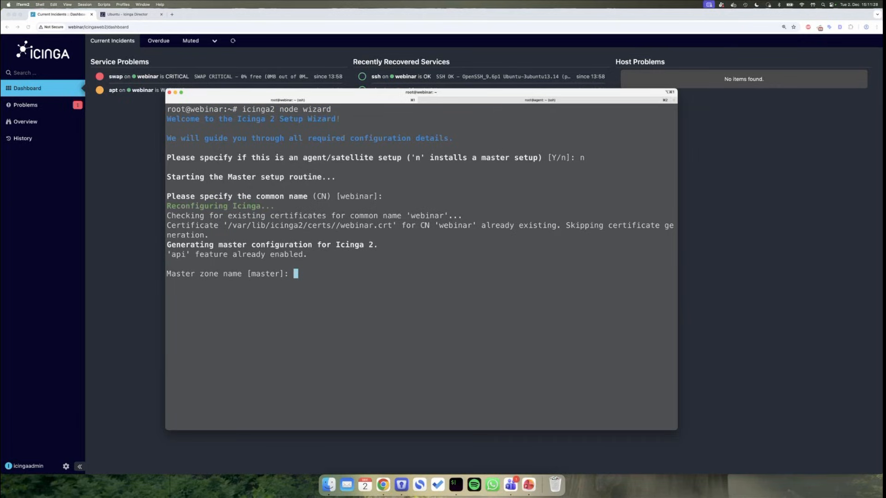
{"action": "key", "text": "Return"}
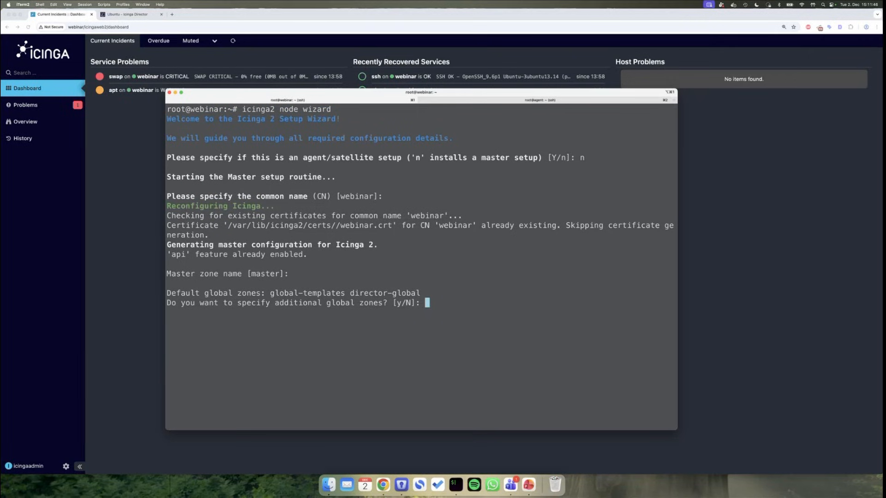
{"action": "key", "text": "Return"}
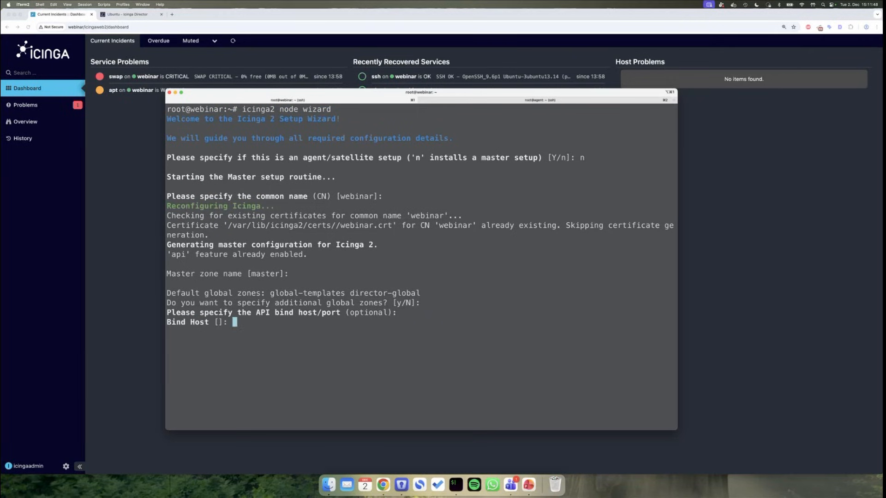
{"action": "key", "text": "Return"}
{"action": "key", "text": "Return"}
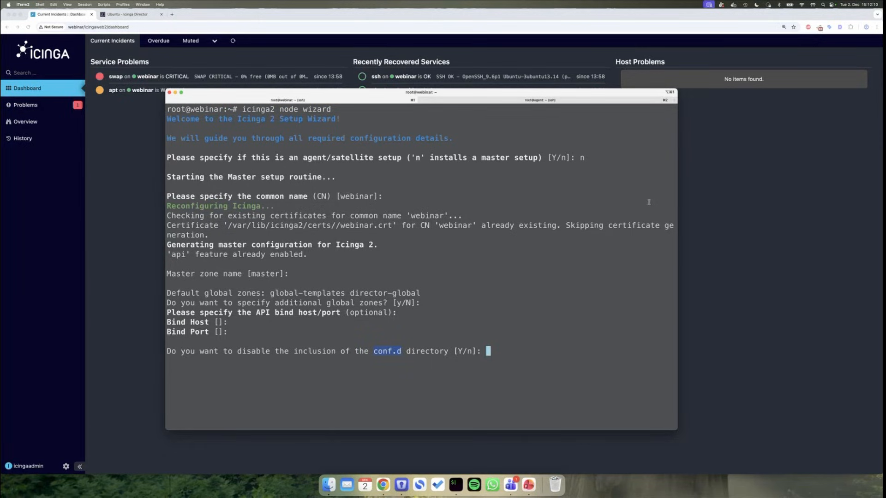
{"action": "left_click", "coordinate": [716, 263]}
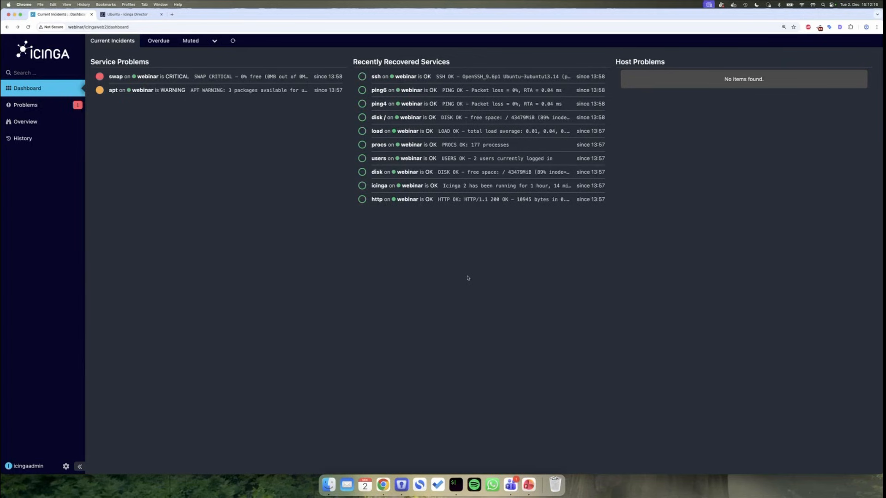
- Bring the iTerm2 terminal with the wizard's conf.d question back to the front
{"action": "key", "text": "super+Tab"}
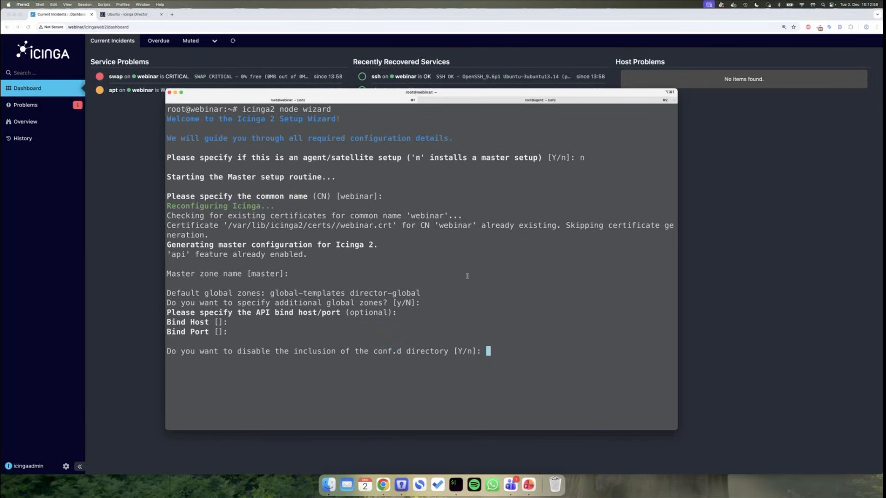
- Finish the wizard with conf.d inclusion disabled and open /etc/icinga2/zones.conf in vim
{"action": "key", "text": "Return"}
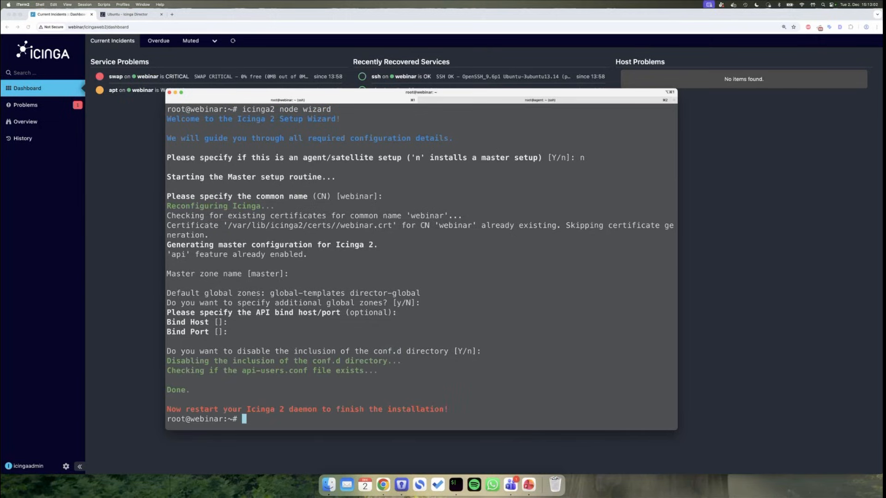
{"action": "type", "text": "vim /etc/icinga2/zones."}
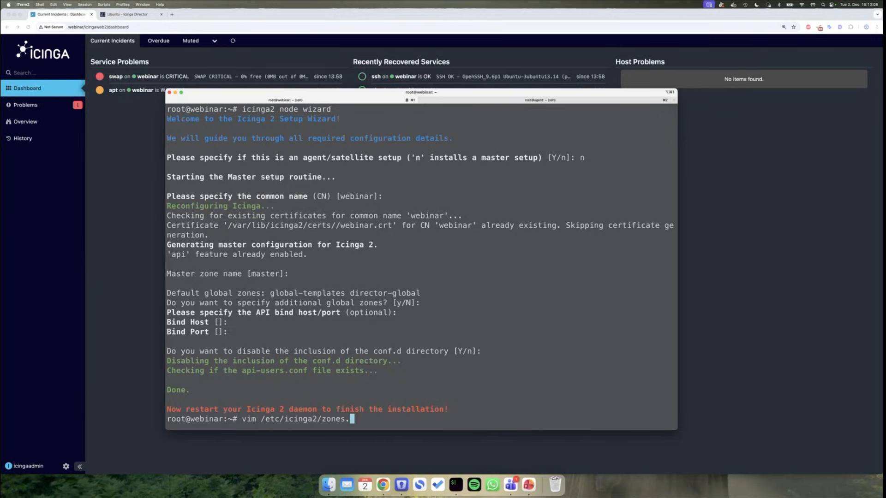
{"action": "type", "text": "conf"}
{"action": "key", "text": "Return"}
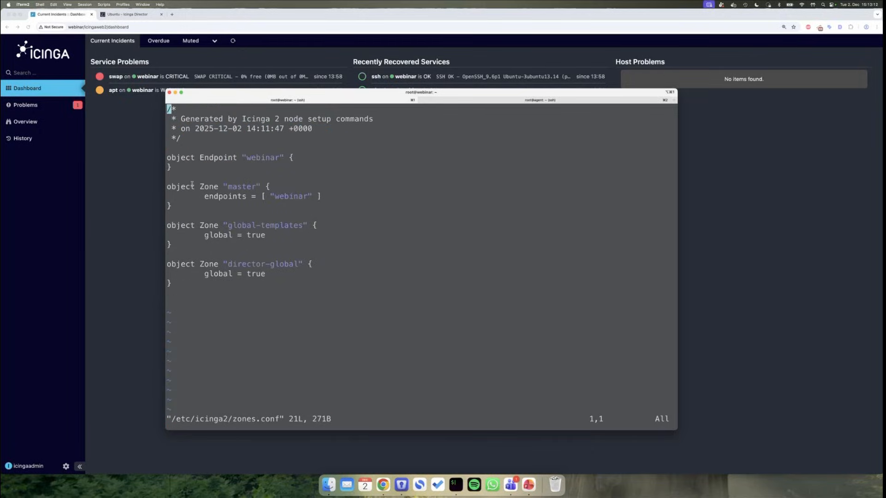
- Highlight the webinar endpoint, master zone and global-templates/director-global zones, then quit vim unchanged
{"action": "left_click_drag", "start_coordinate": [169, 205], "coordinate": [167, 189]}
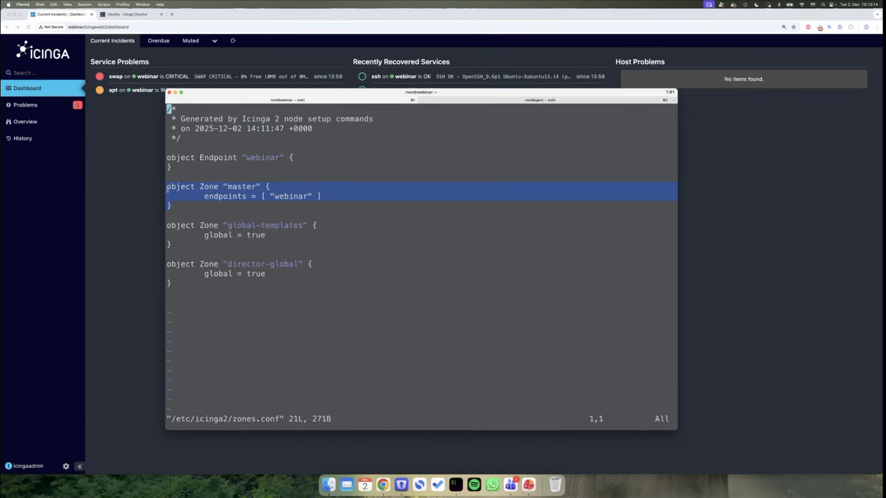
{"action": "left_click", "coordinate": [234, 199]}
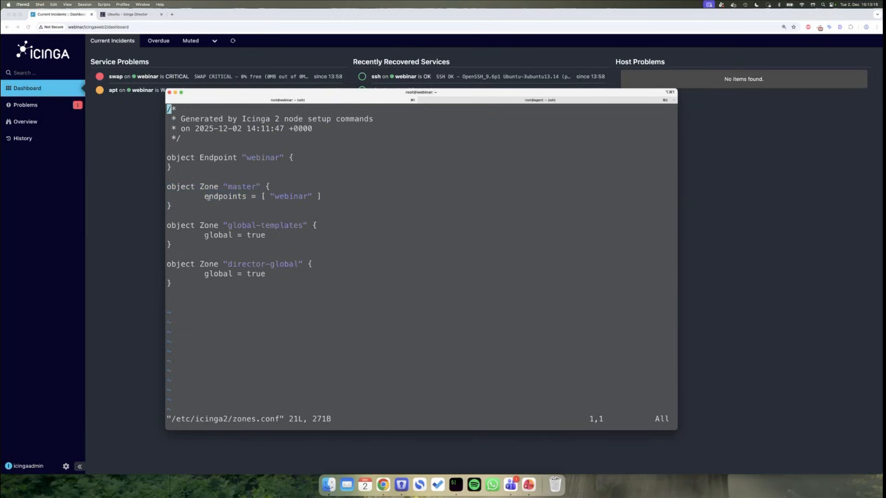
{"action": "double_click", "coordinate": [285, 197]}
{"action": "left_click_drag", "start_coordinate": [183, 164], "coordinate": [167, 157]}
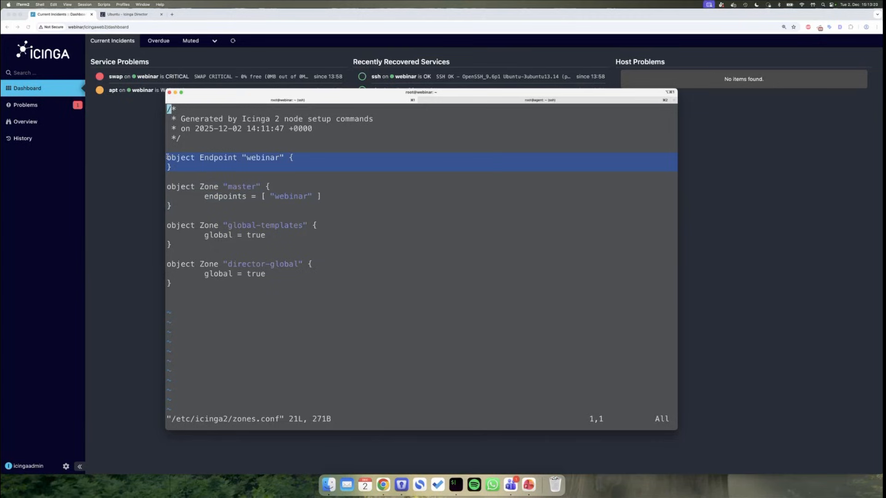
{"action": "left_click_drag", "start_coordinate": [169, 283], "coordinate": [165, 227]}
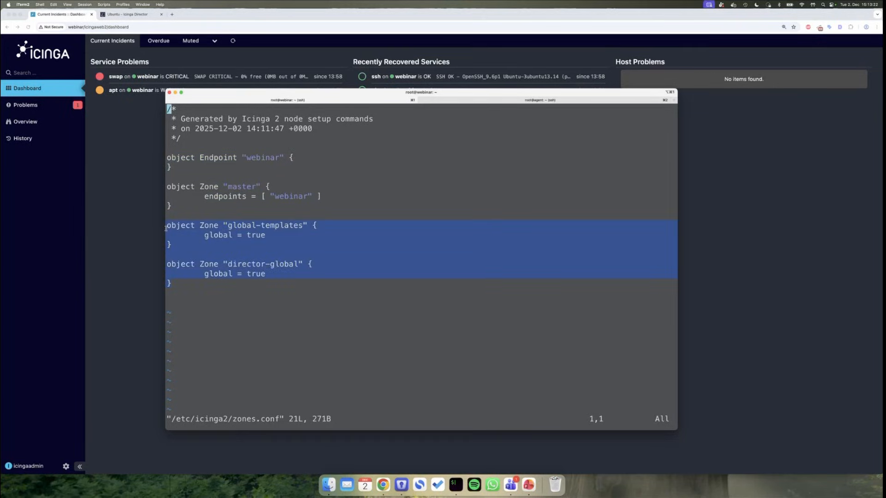
{"action": "left_click", "coordinate": [224, 284]}
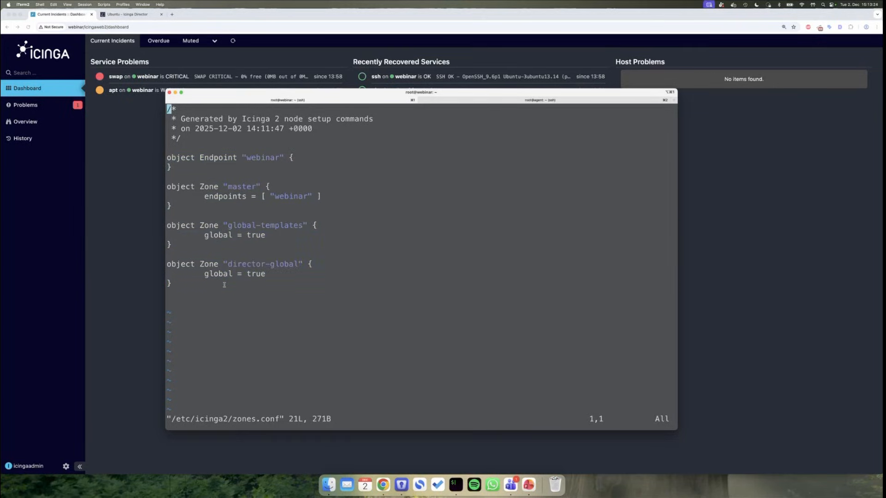
{"action": "type", "text": ":q"}
{"action": "key", "text": "Return"}
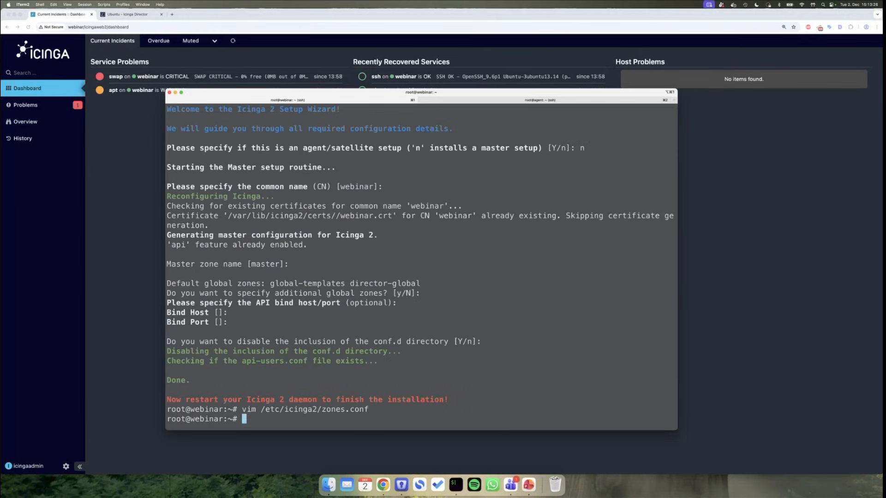
{"action": "type", "text": "vim /etc/icinga"}
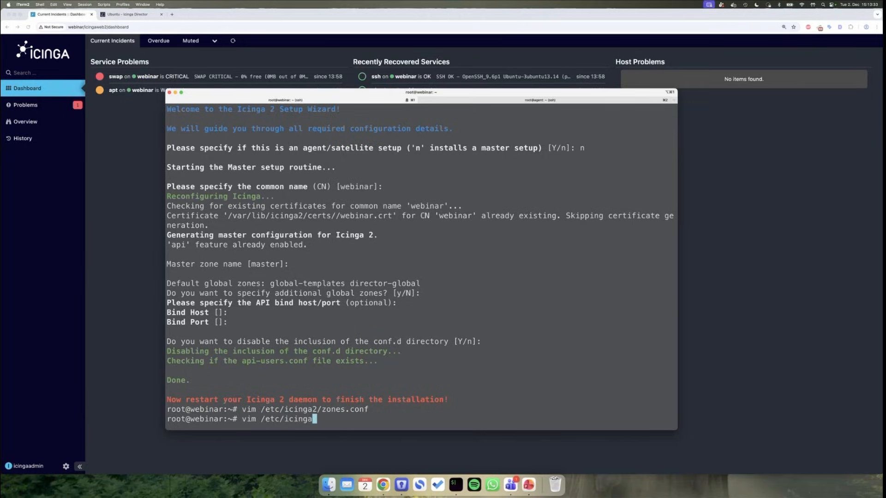
{"action": "type", "text": "2/api-"}
- Inspect the root API user in /etc/icinga2/conf.d/api-users.conf and quit vim unchanged
{"action": "key", "text": "BackSpace"}
{"action": "key", "text": "BackSpace"}
{"action": "key", "text": "BackSpace"}
{"action": "key", "text": "BackSpace"}
{"action": "type", "text": "conf.d/api"}
{"action": "key", "text": "Tab"}
{"action": "key", "text": "Return"}
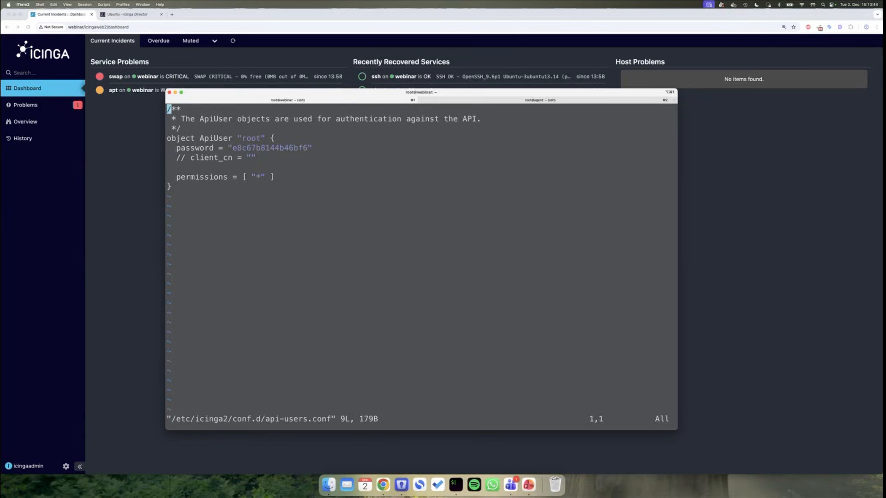
{"action": "type", "text": ":q"}
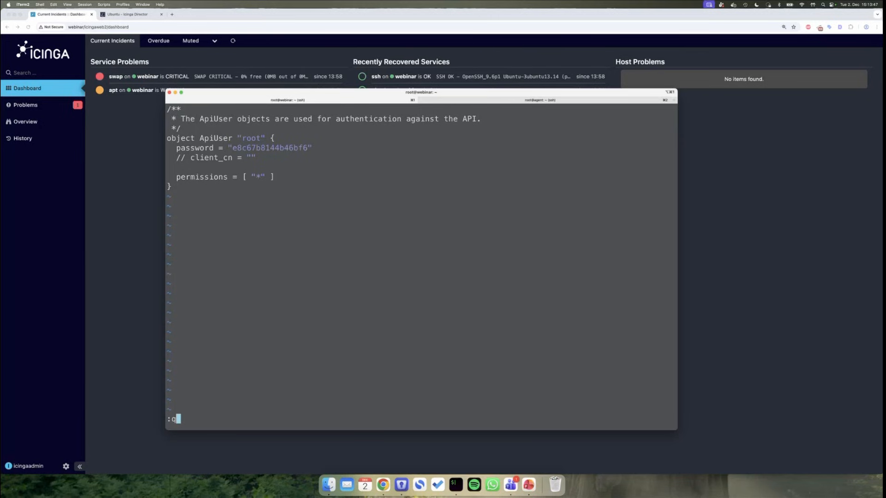
{"action": "key", "text": "Return"}
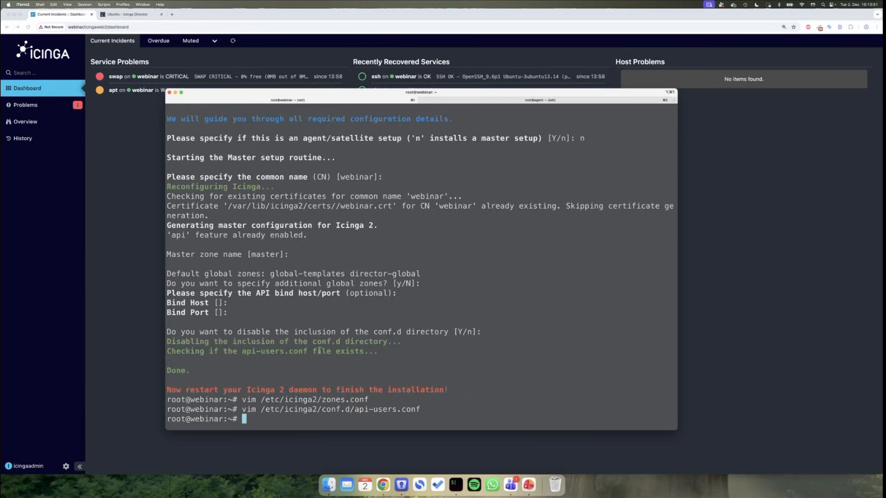
- Recall 'systemctl restart icinga2' from history and run it to restart the service
{"action": "key", "text": "ctrl+r"}
{"action": "type", "text": "rest"}
{"action": "key", "text": "ctrl+l"}
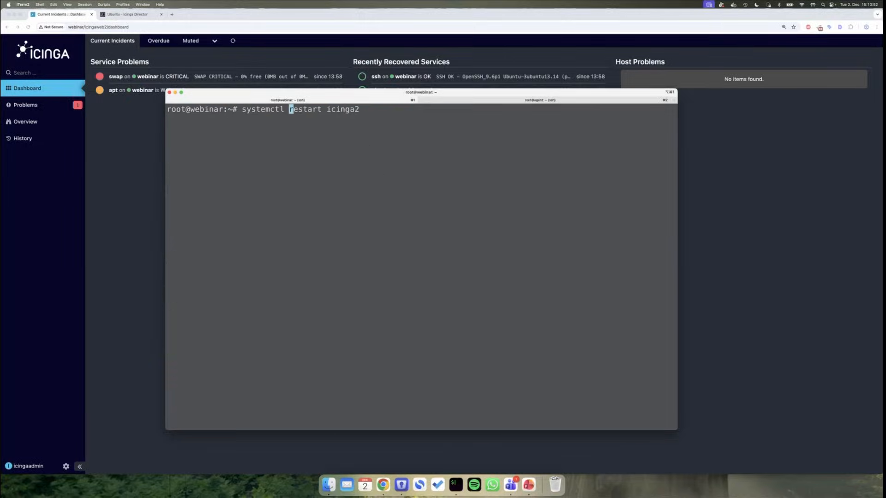
{"action": "key", "text": "Return"}
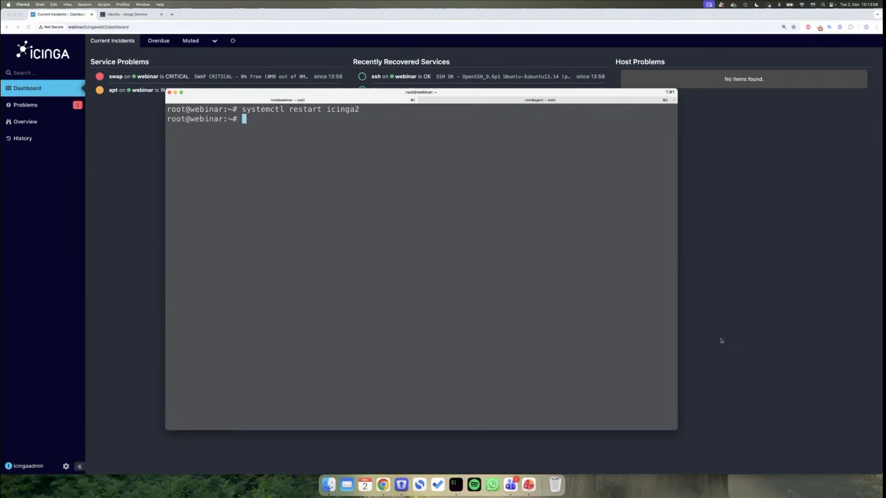
{"action": "key", "text": "super+Tab"}
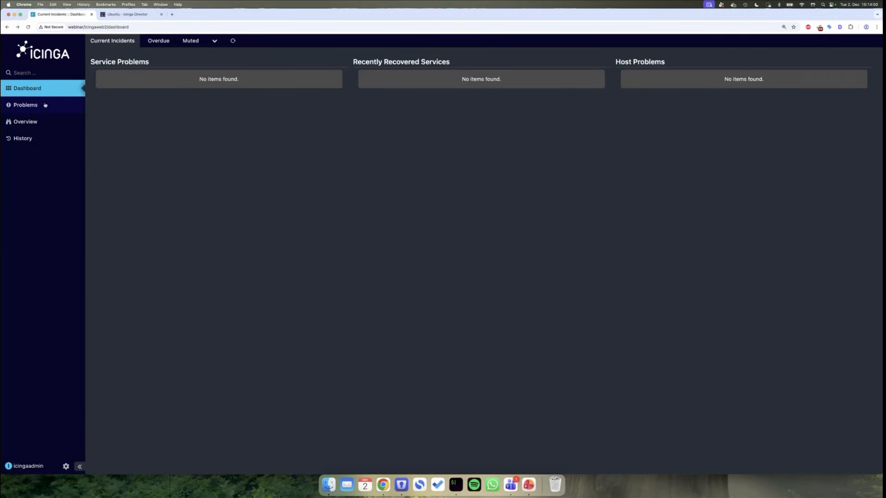
- Check the Hosts list and Tactical Overview, finding no monitored hosts, then return to the terminal
{"action": "mouse_move", "coordinate": [28, 122]}
{"action": "left_click", "coordinate": [98, 134]}
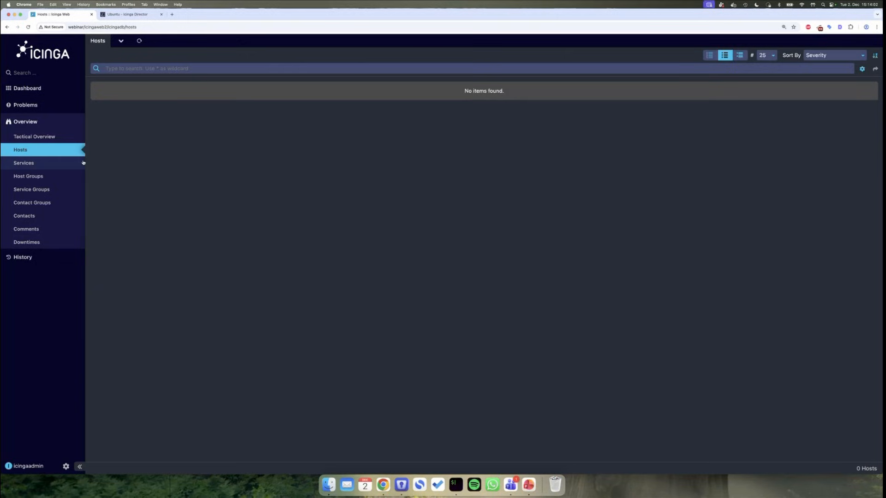
{"action": "left_click", "coordinate": [42, 136]}
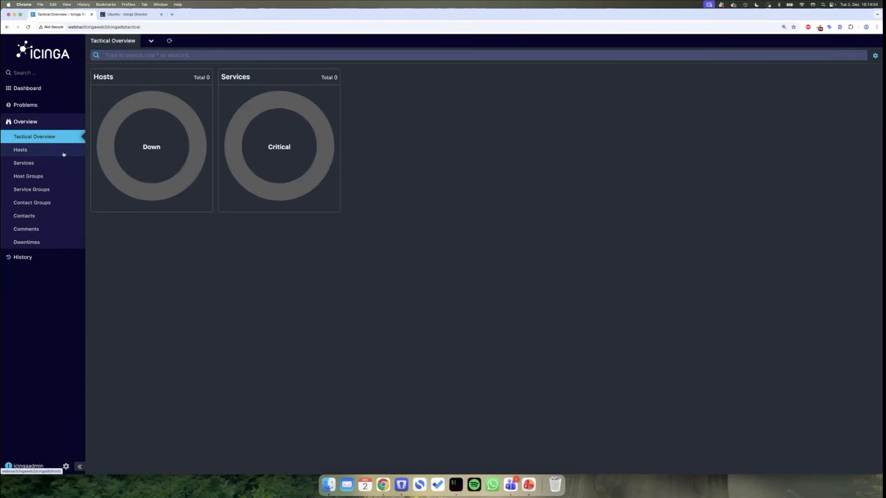
{"action": "left_click", "coordinate": [63, 154]}
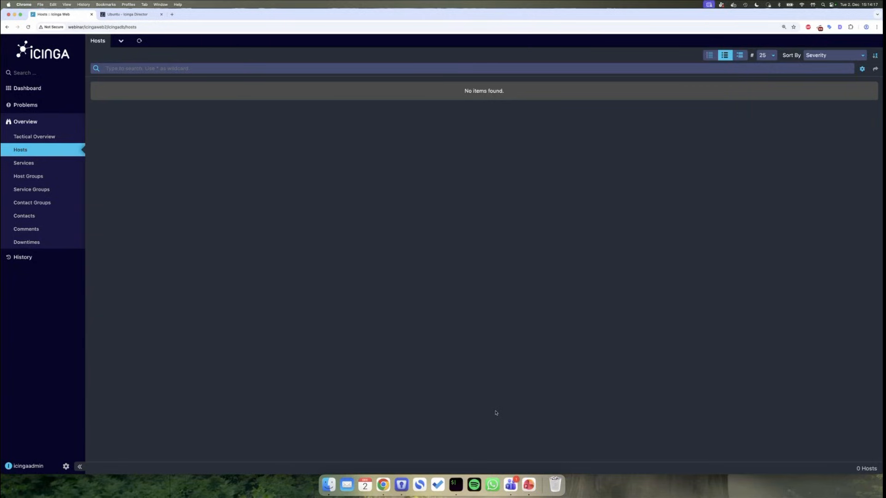
{"action": "left_click", "coordinate": [456, 484]}
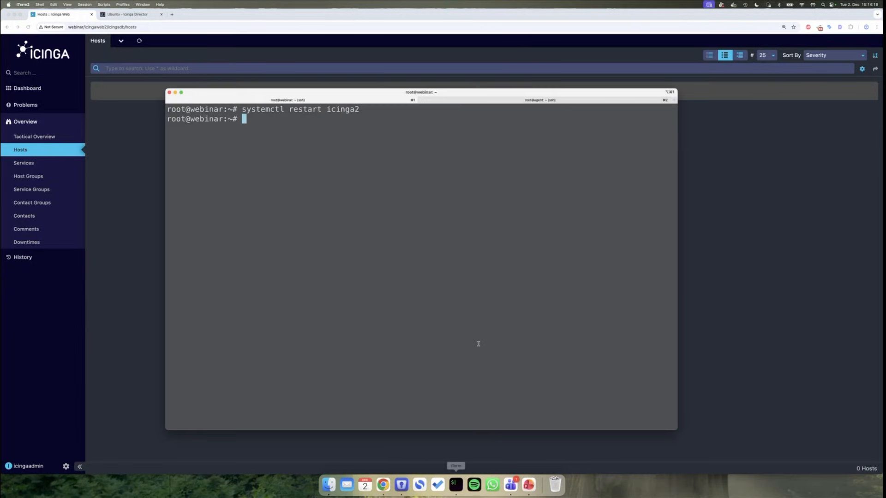
- Clear the screen and run 'apt install icinga-director', confirming the package installation
{"action": "key", "text": "ctrl+l"}
{"action": "type", "text": "apt insta"}
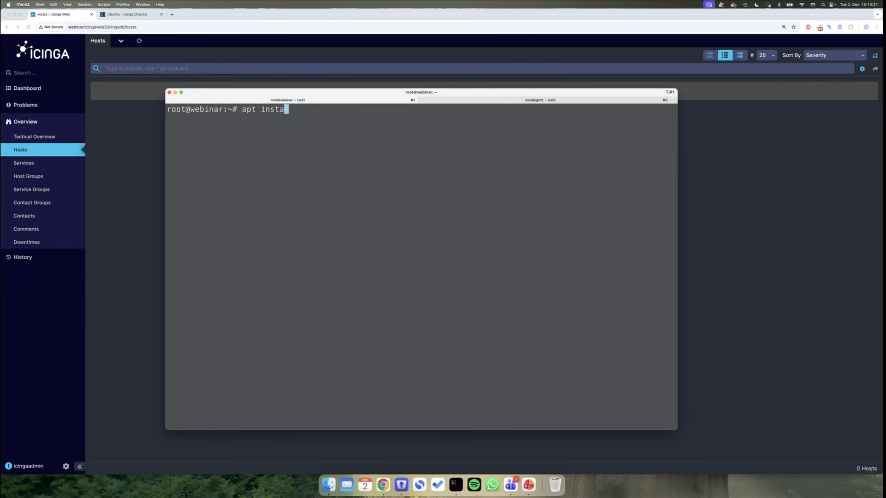
{"action": "type", "text": "ll icinga-director"}
{"action": "key", "text": "Return"}
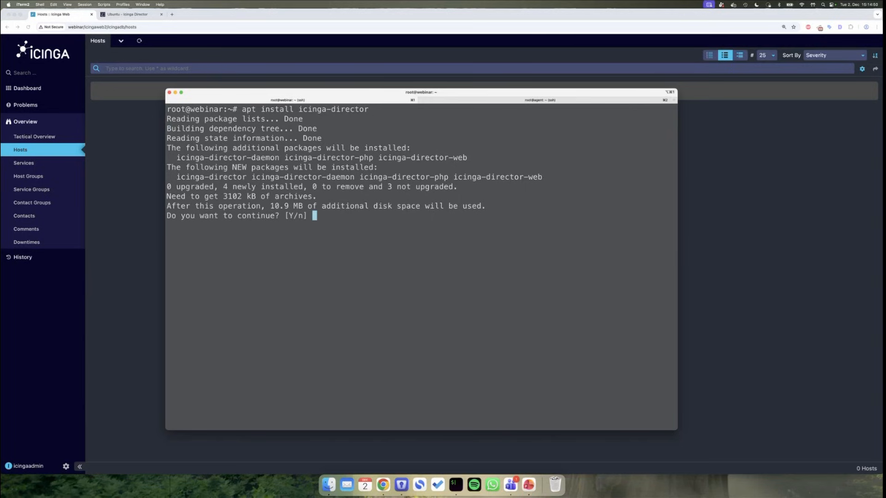
{"action": "key", "text": "Return"}
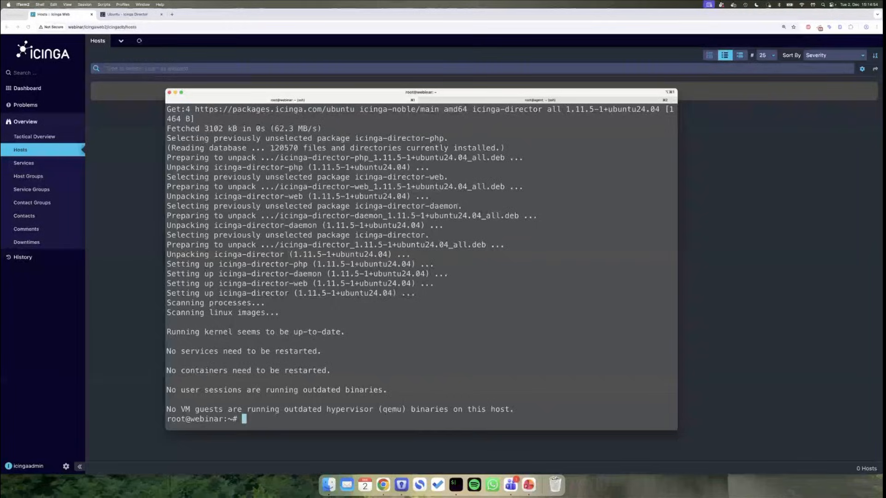
- Go to the Dashboard and open Icinga Director from the sidebar to reach its setup page
{"action": "left_click", "coordinate": [138, 263]}
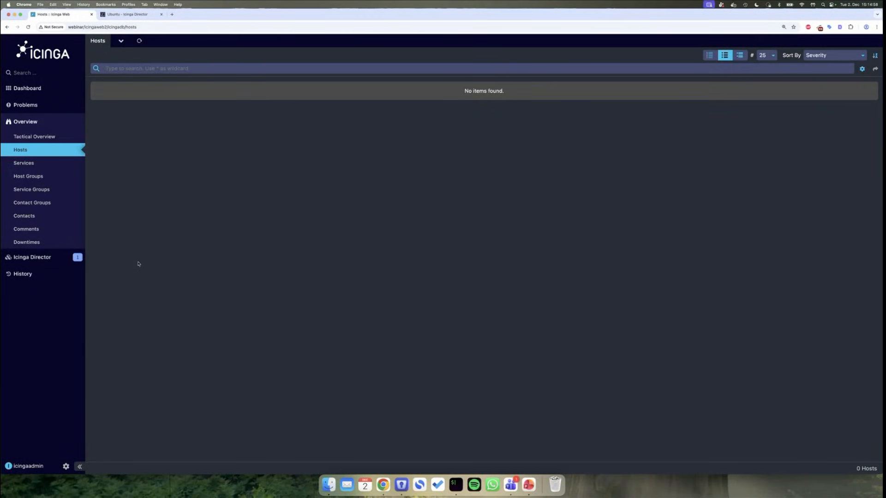
{"action": "left_click", "coordinate": [56, 87]}
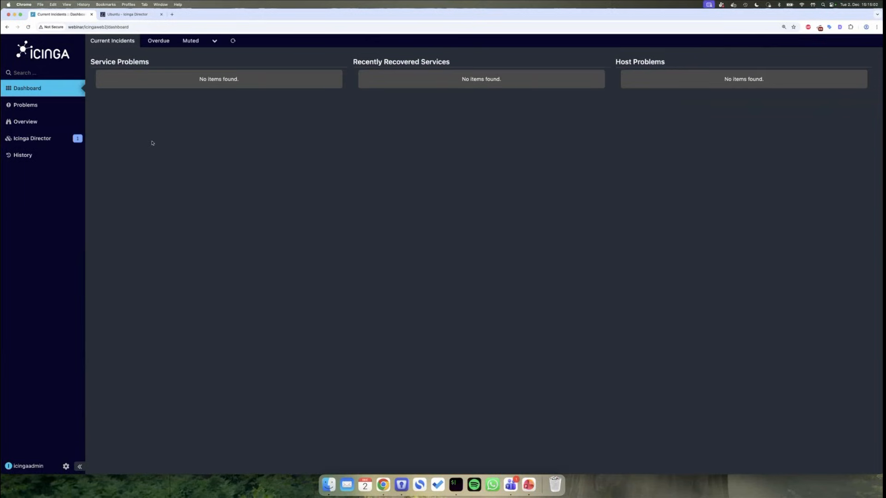
{"action": "mouse_move", "coordinate": [24, 140]}
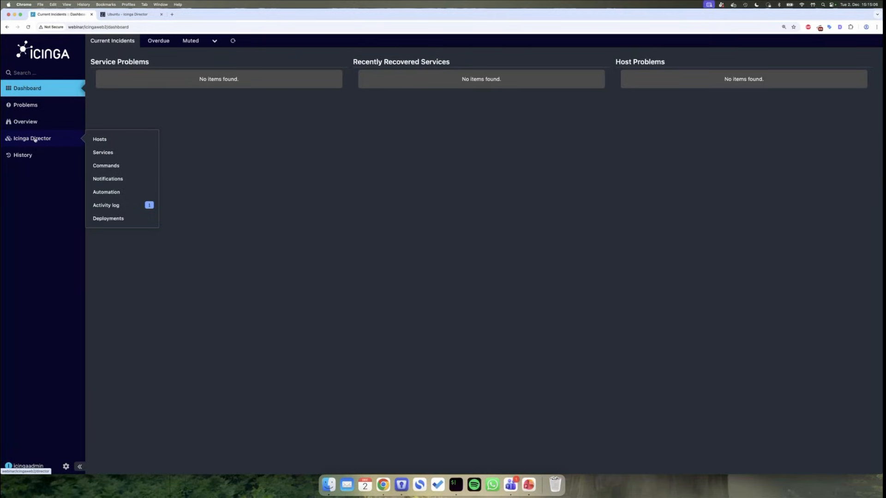
{"action": "left_click", "coordinate": [35, 139]}
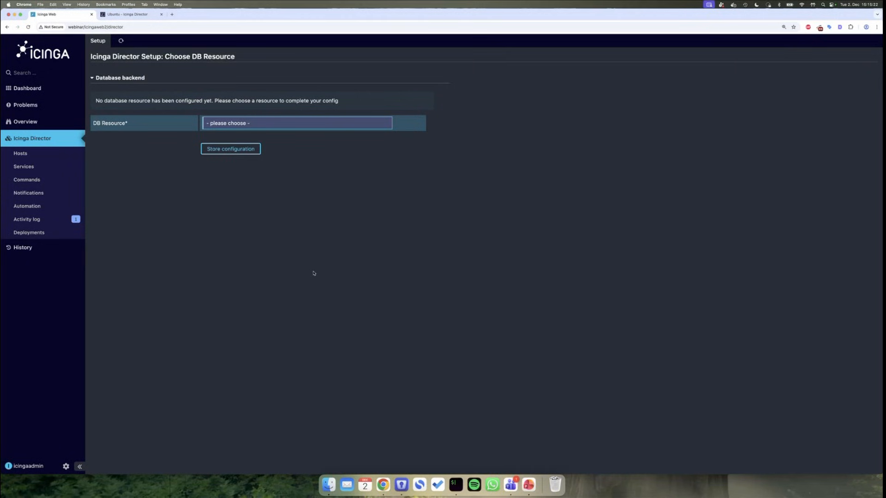
{"action": "left_click", "coordinate": [269, 121]}
{"action": "left_click", "coordinate": [284, 176]}
{"action": "left_click", "coordinate": [286, 124]}
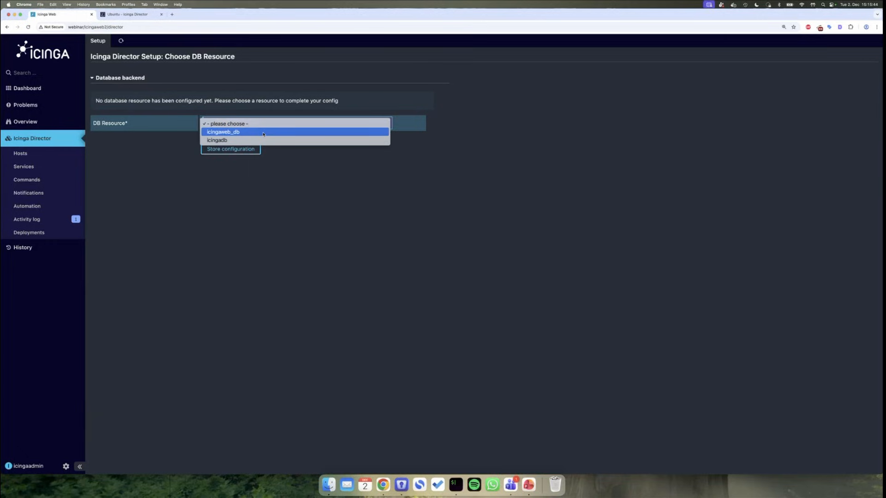
{"action": "left_click", "coordinate": [283, 246]}
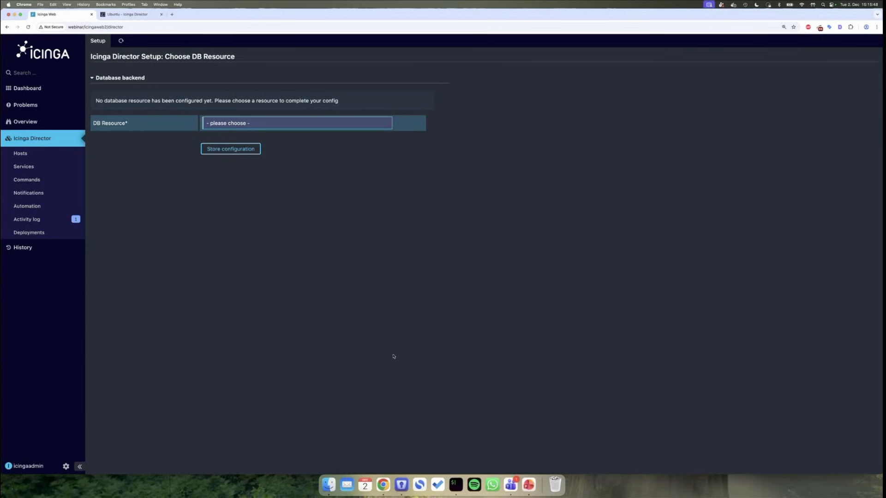
- Locate and select the MySQL setup commands on the Icinga Director Ubuntu docs page
{"action": "left_click", "coordinate": [145, 16]}
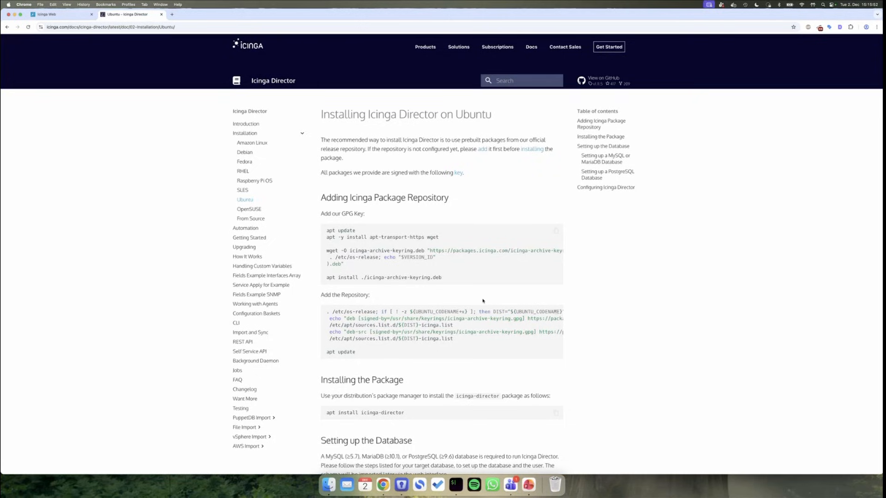
{"action": "scroll", "coordinate": [483, 300], "scroll_direction": "down", "scroll_amount": 5}
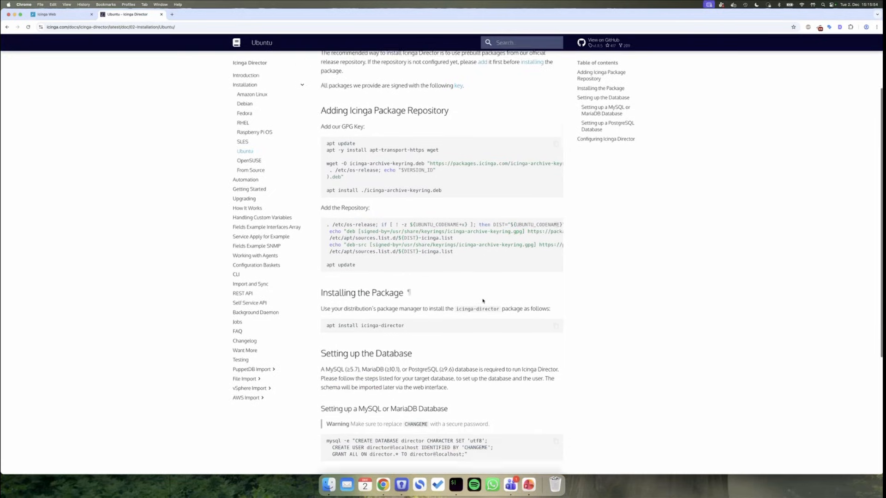
{"action": "scroll", "coordinate": [482, 301], "scroll_direction": "down", "scroll_amount": 4}
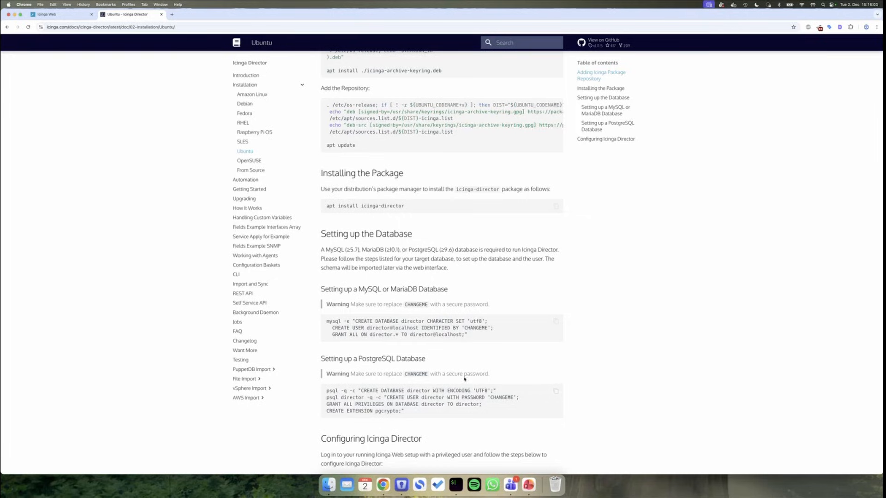
{"action": "left_click_drag", "start_coordinate": [469, 336], "coordinate": [342, 317]}
{"action": "left_click", "coordinate": [455, 485]}
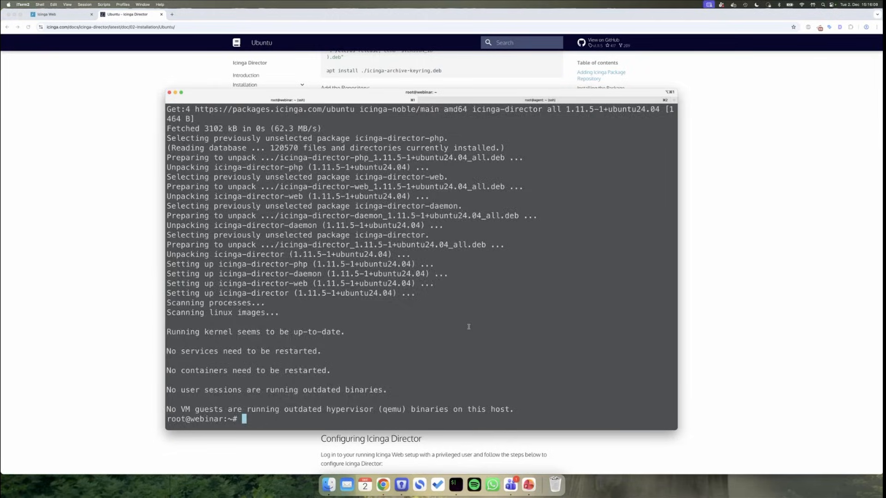
- Start the MariaDB client with 'mysql' and run CREATE DATABASE director copied from the docs
{"action": "key", "text": "ctrl+l"}
{"action": "type", "text": "mysql"}
{"action": "key", "text": "Return"}
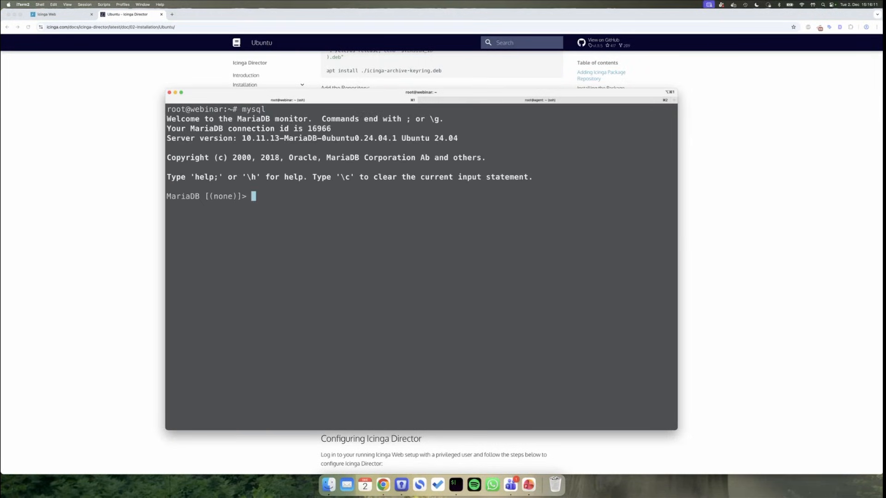
{"action": "key", "text": "super+Tab"}
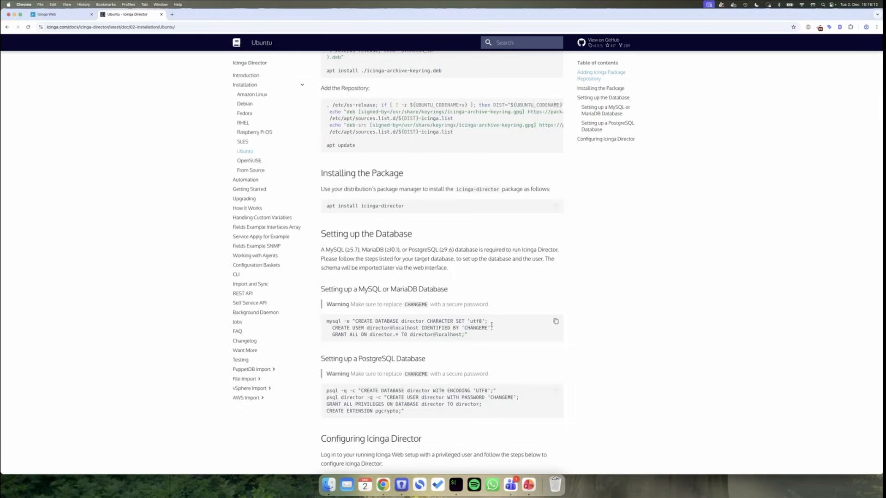
{"action": "left_click_drag", "start_coordinate": [488, 322], "coordinate": [354, 319]}
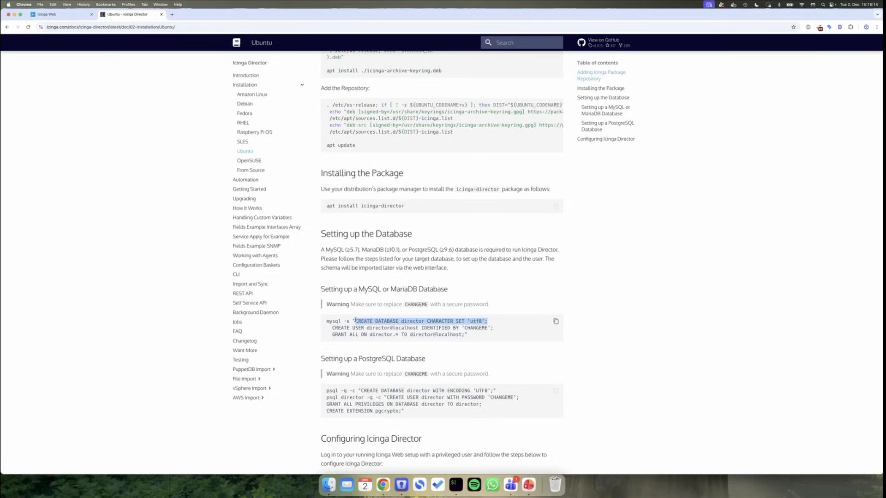
{"action": "key", "text": "super+c"}
{"action": "key", "text": "super+Tab"}
{"action": "key", "text": "super+v"}
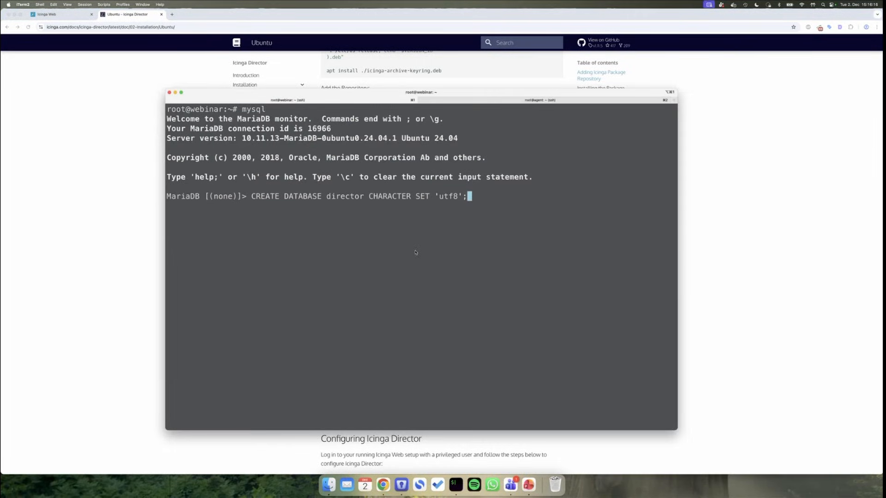
{"action": "key", "text": "Return"}
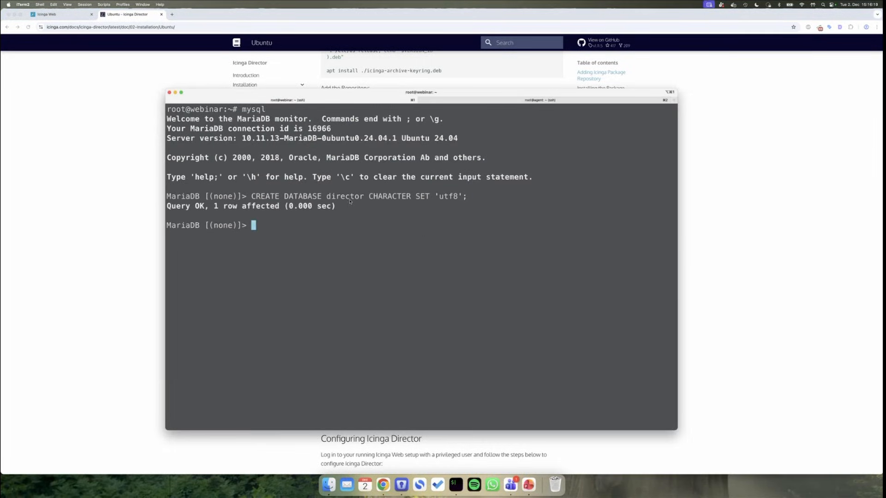
- Drop the existing director user by rewriting the pasted CREATE USER statement as DROP USER
{"action": "key", "text": "super+Tab"}
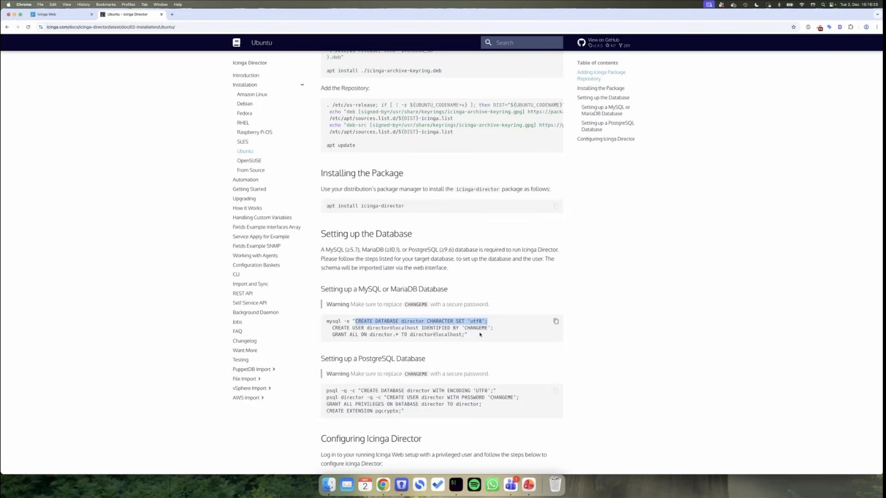
{"action": "left_click_drag", "start_coordinate": [493, 328], "coordinate": [332, 325]}
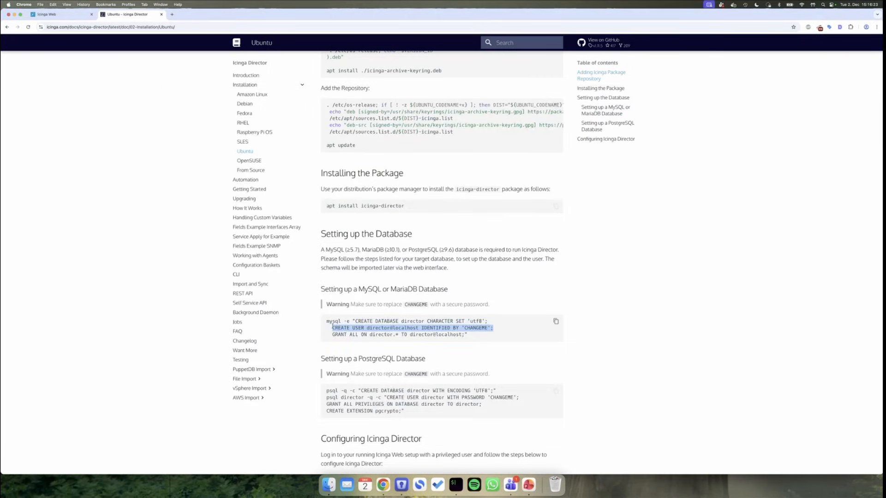
{"action": "key", "text": "super+c"}
{"action": "key", "text": "super+Tab"}
{"action": "key", "text": "super+v"}
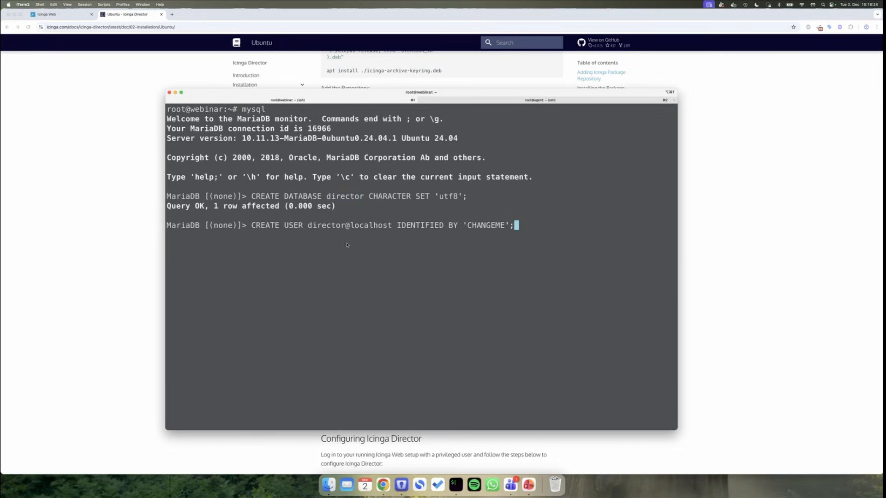
{"action": "key", "text": "Left"}
{"action": "key", "text": "Left"}
{"action": "key", "text": "BackSpace"}
{"action": "key", "text": "BackSpace"}
{"action": "key", "text": "BackSpace"}
{"action": "key", "text": "BackSpace"}
{"action": "key", "text": "BackSpace"}
{"action": "key", "text": "BackSpace"}
{"action": "key", "text": "BackSpace"}
{"action": "key", "text": "BackSpace"}
{"action": "key", "text": "Right"}
{"action": "key", "text": "BackSpace"}
{"action": "key", "text": "BackSpace"}
{"action": "key", "text": "BackSpace"}
{"action": "key", "text": "BackSpace"}
{"action": "key", "text": "BackSpace"}
{"action": "key", "text": "BackSpace"}
{"action": "key", "text": "BackSpace"}
{"action": "key", "text": "BackSpace"}
{"action": "key", "text": "BackSpace"}
{"action": "key", "text": "BackSpace"}
{"action": "key", "text": "BackSpace"}
{"action": "key", "text": "BackSpace"}
{"action": "key", "text": "BackSpace"}
{"action": "key", "text": "BackSpace"}
{"action": "key", "text": "BackSpace"}
{"action": "key", "text": "BackSpace"}
{"action": "key", "text": "BackSpace"}
{"action": "type", "text": ";"}
{"action": "key", "text": "Left"}
{"action": "key", "text": "Left"}
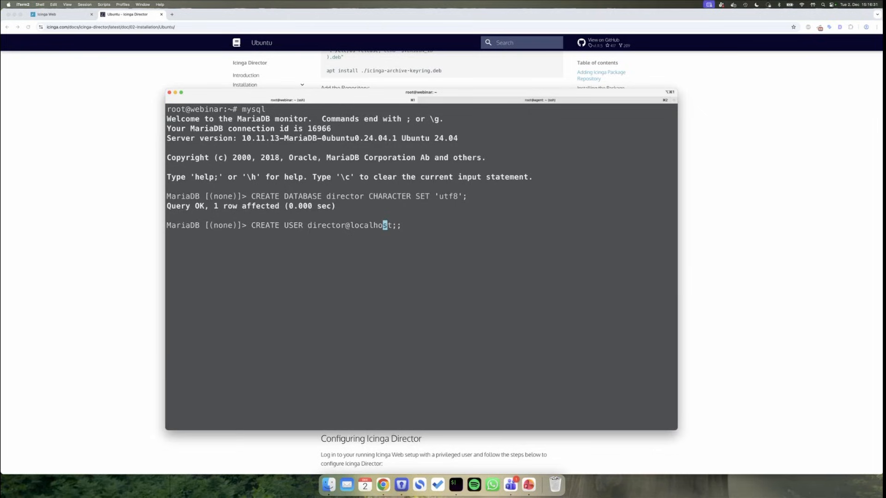
{"action": "key", "text": "Right"}
{"action": "key", "text": "Left"}
{"action": "key", "text": "Left"}
{"action": "key", "text": "Left"}
{"action": "key", "text": "Left"}
{"action": "key", "text": "Left"}
{"action": "key", "text": "Left"}
{"action": "key", "text": "Left"}
{"action": "key", "text": "Left"}
{"action": "key", "text": "Left"}
{"action": "key", "text": "Left"}
{"action": "key", "text": "Left"}
{"action": "key", "text": "Left"}
{"action": "key", "text": "Left"}
{"action": "key", "text": "Left"}
{"action": "key", "text": "Left"}
{"action": "key", "text": "Left"}
{"action": "key", "text": "Left"}
{"action": "key", "text": "Left"}
{"action": "key", "text": "Left"}
{"action": "key", "text": "Left"}
{"action": "key", "text": "Right"}
{"action": "key", "text": "BackSpace"}
{"action": "key", "text": "BackSpace"}
{"action": "key", "text": "BackSpace"}
{"action": "key", "text": "BackSpace"}
{"action": "key", "text": "BackSpace"}
{"action": "key", "text": "BackSpace"}
{"action": "type", "text": "DrR"}
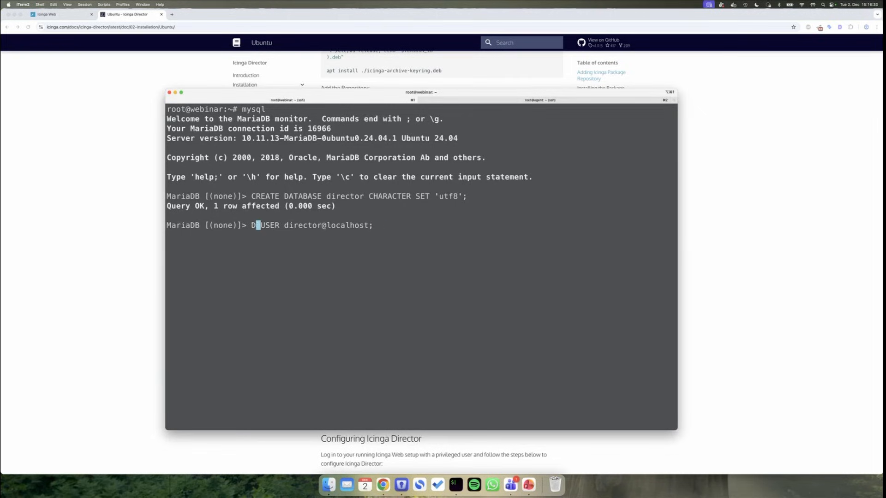
{"action": "key", "text": "BackSpace"}
{"action": "key", "text": "BackSpace"}
{"action": "type", "text": "ROP"}
{"action": "key", "text": "Return"}
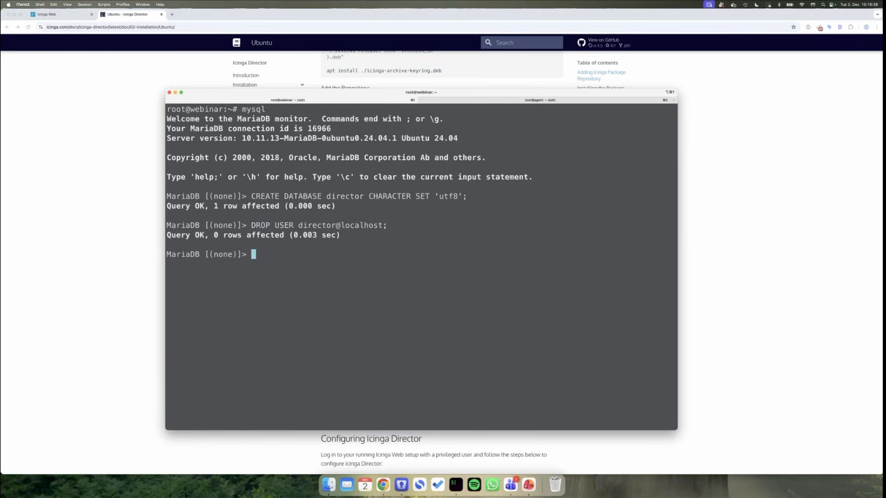
- Create the director user, replacing the CHANGEME placeholder with the chosen password
{"action": "key", "text": "super+Tab"}
{"action": "key", "text": "super+Tab"}
{"action": "key", "text": "super+v"}
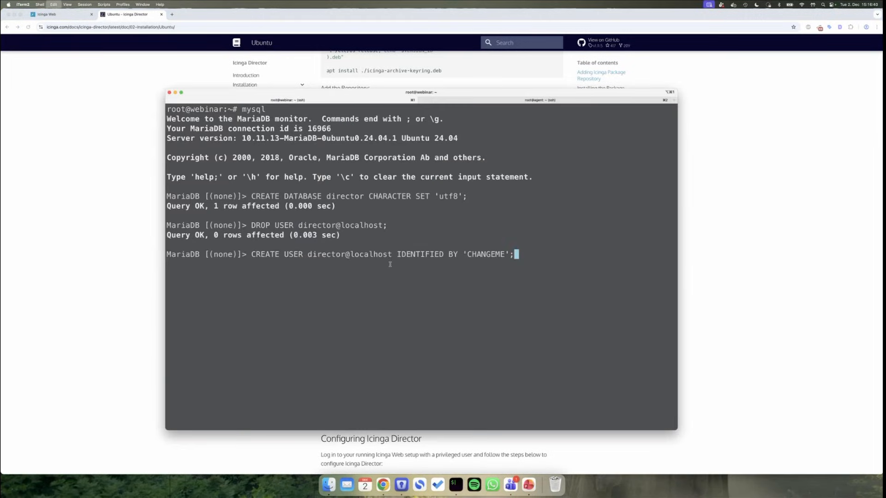
{"action": "key", "text": "Left"}
{"action": "key", "text": "Left"}
{"action": "key", "text": "Left"}
{"action": "key", "text": "Right"}
{"action": "key", "text": "BackSpace"}
{"action": "key", "text": "BackSpace"}
{"action": "key", "text": "BackSpace"}
{"action": "key", "text": "BackSpace"}
{"action": "key", "text": "BackSpace"}
{"action": "key", "text": "BackSpace"}
{"action": "key", "text": "BackSpace"}
{"action": "key", "text": "BackSpace"}
{"action": "type", "text": "directo"}
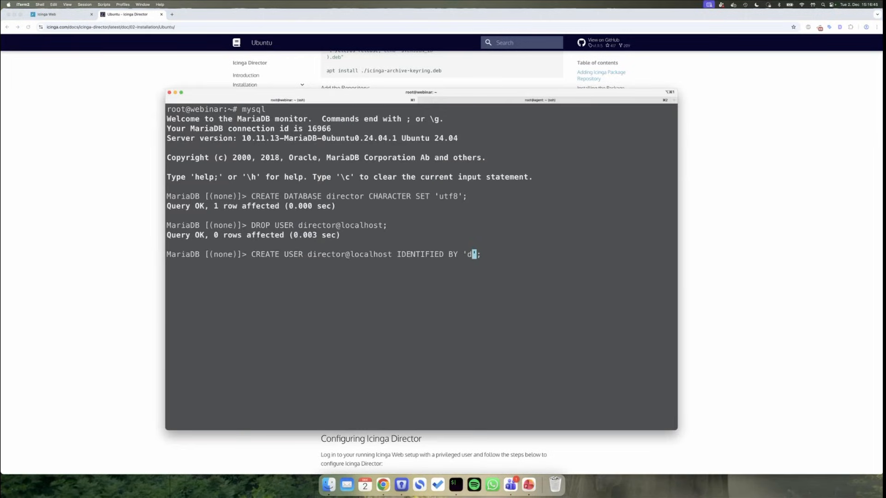
{"action": "type", "text": "r"}
{"action": "key", "text": "Return"}
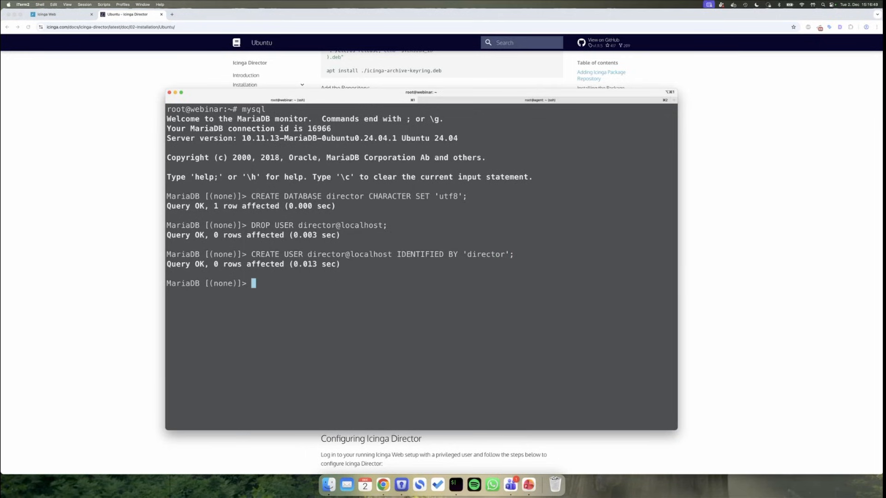
- Run the docs' GRANT ALL statement giving the director user full privileges on the director database
{"action": "key", "text": "super+Tab"}
{"action": "left_click_drag", "start_coordinate": [464, 336], "coordinate": [333, 335]}
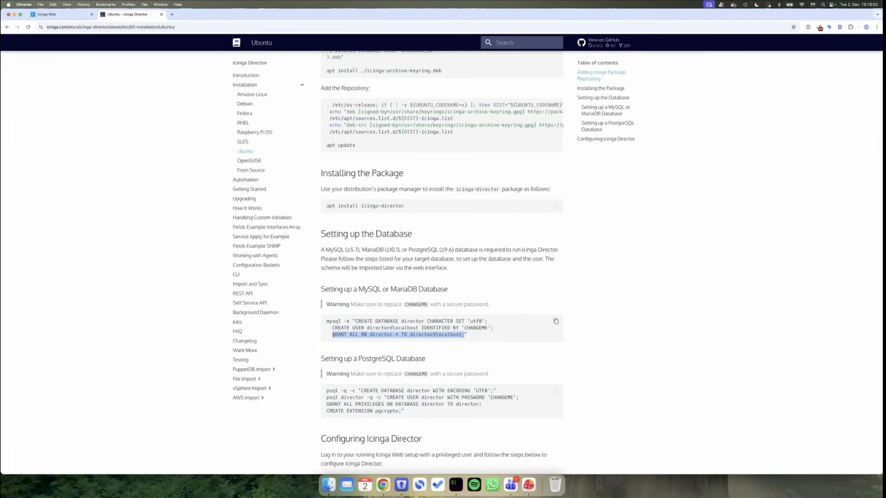
{"action": "key", "text": "super+c"}
{"action": "key", "text": "super+Tab"}
{"action": "key", "text": "super+v"}
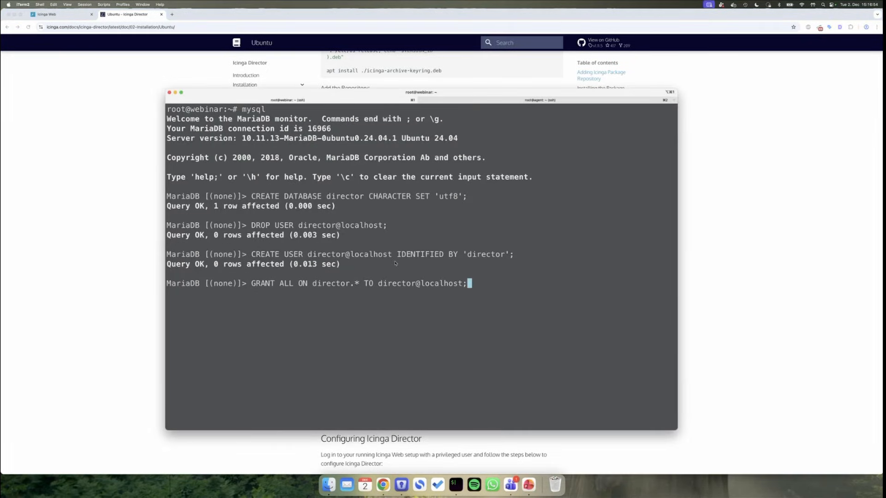
{"action": "key", "text": "Return"}
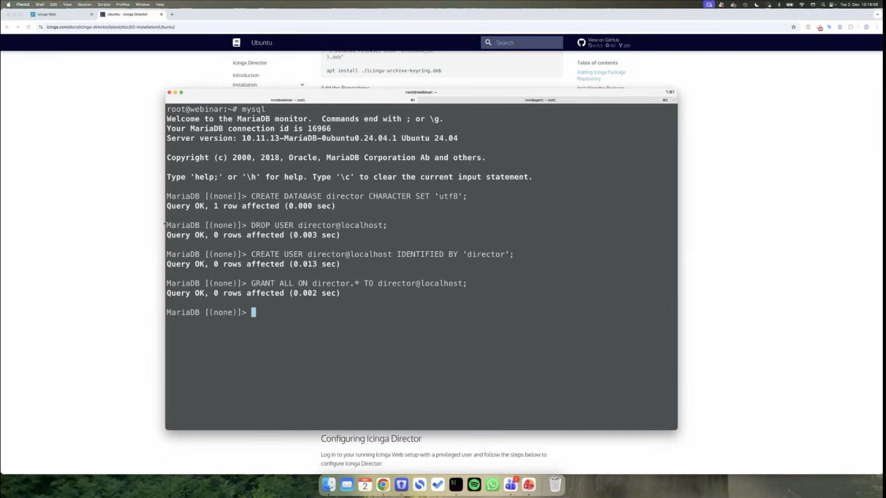
{"action": "left_click", "coordinate": [140, 210]}
- Go to Configuration > Application > Resources and start creating a new resource
{"action": "left_click", "coordinate": [73, 14]}
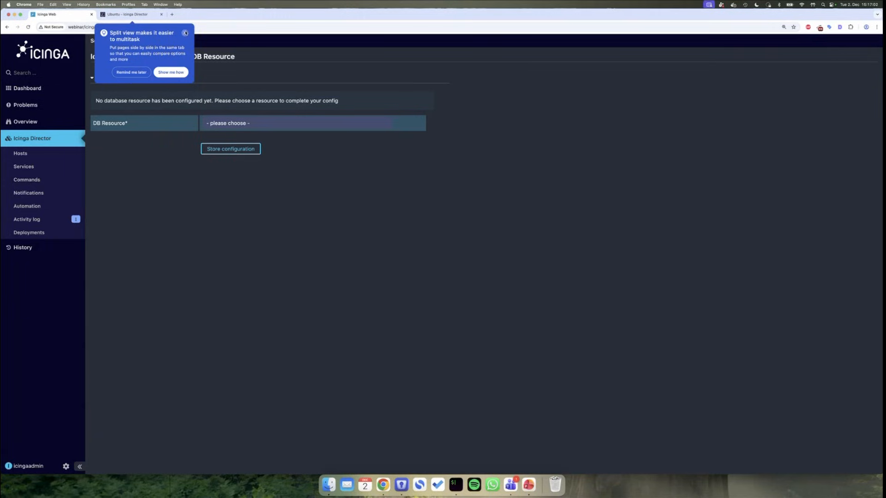
{"action": "left_click", "coordinate": [185, 33]}
{"action": "left_click", "coordinate": [66, 467]}
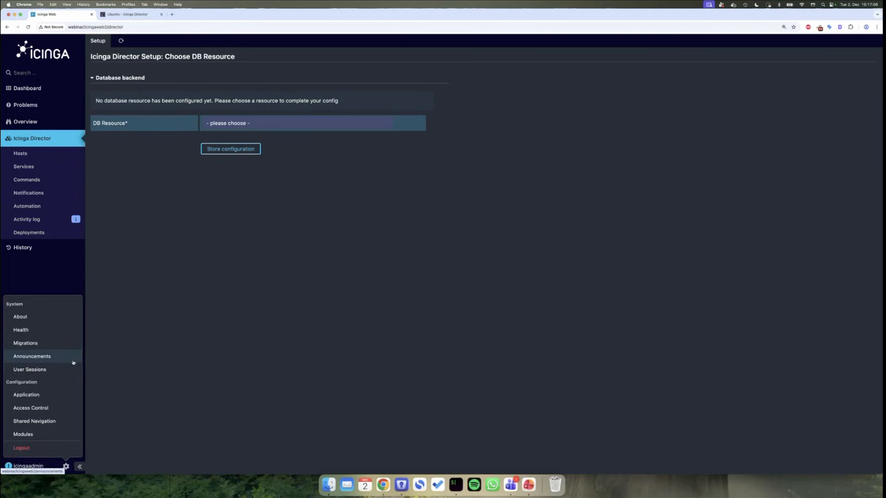
{"action": "left_click", "coordinate": [54, 395]}
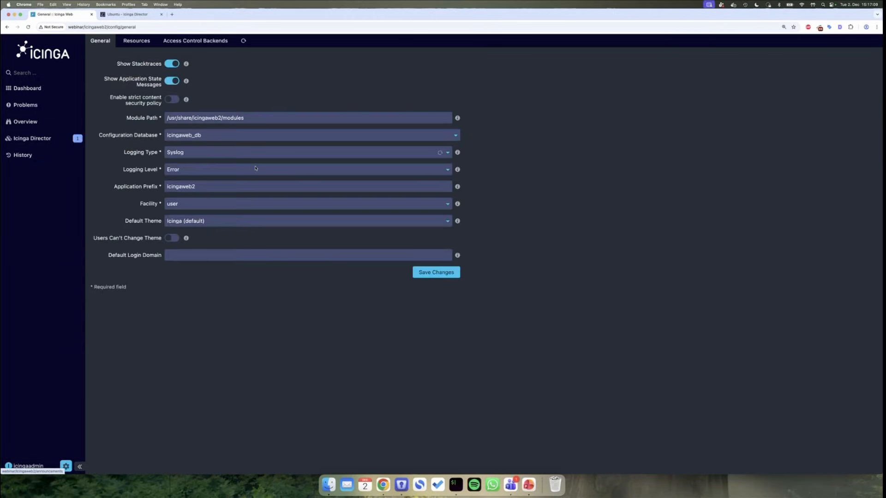
{"action": "left_click", "coordinate": [141, 42]}
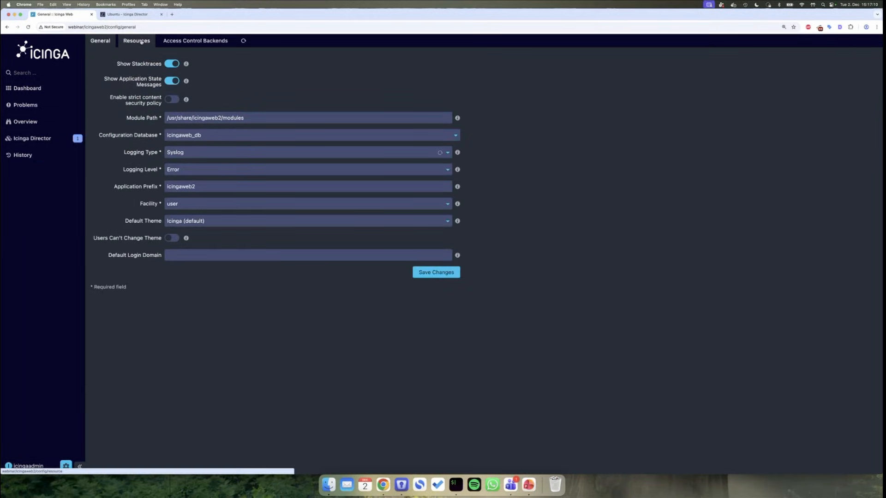
{"action": "left_click", "coordinate": [141, 58]}
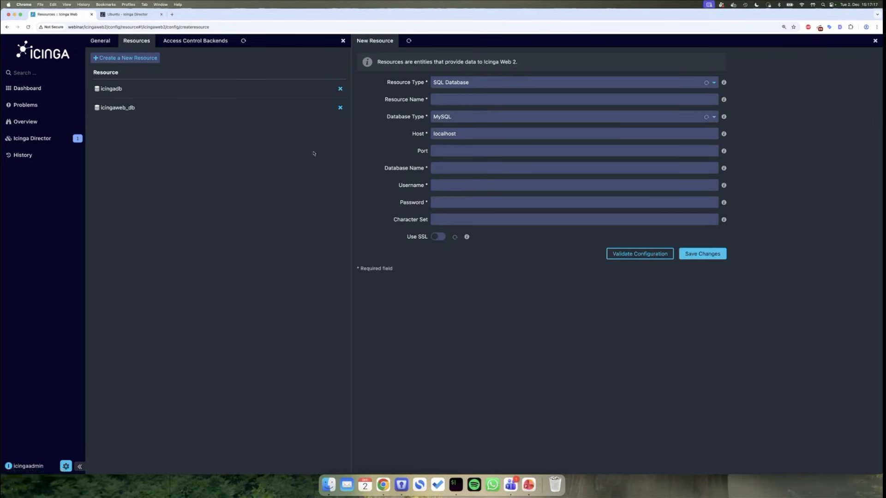
- Fill in the MySQL resource: name, database and username director, the user's password, charset utf8
{"action": "left_click", "coordinate": [467, 98]}
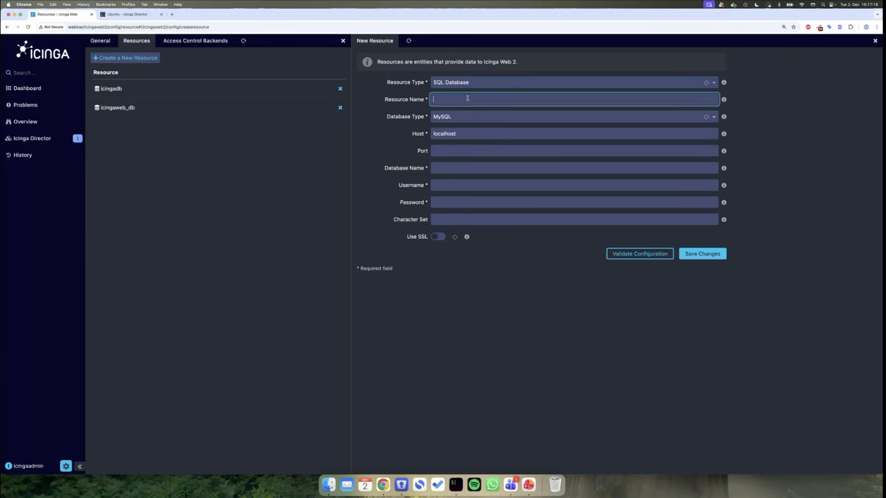
{"action": "type", "text": "director"}
{"action": "double_click", "coordinate": [467, 98]}
{"action": "left_click", "coordinate": [460, 164]}
{"action": "key", "text": "super+v"}
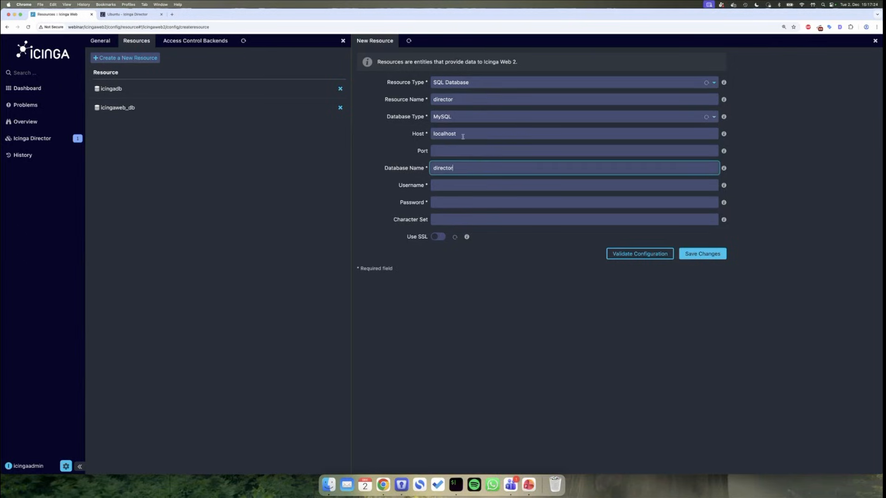
{"action": "key", "text": "Tab"}
{"action": "key", "text": "super+v"}
{"action": "key", "text": "Tab"}
{"action": "key", "text": "super+v"}
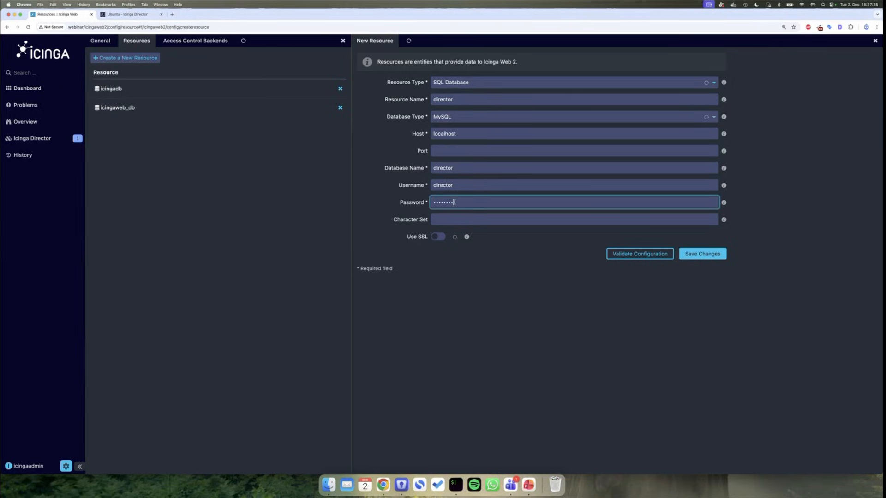
{"action": "left_click", "coordinate": [511, 219]}
{"action": "type", "text": "utf8"}
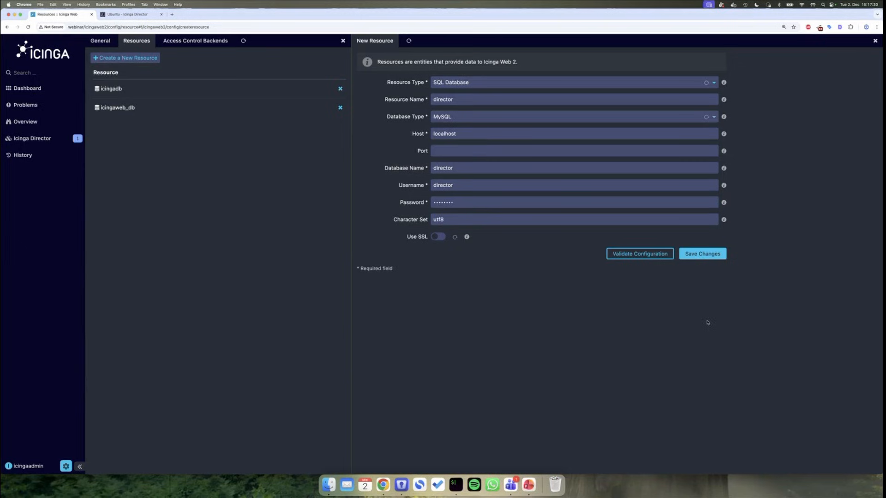
- Validate the director resource's database connection and save the resource
{"action": "left_click", "coordinate": [641, 253]}
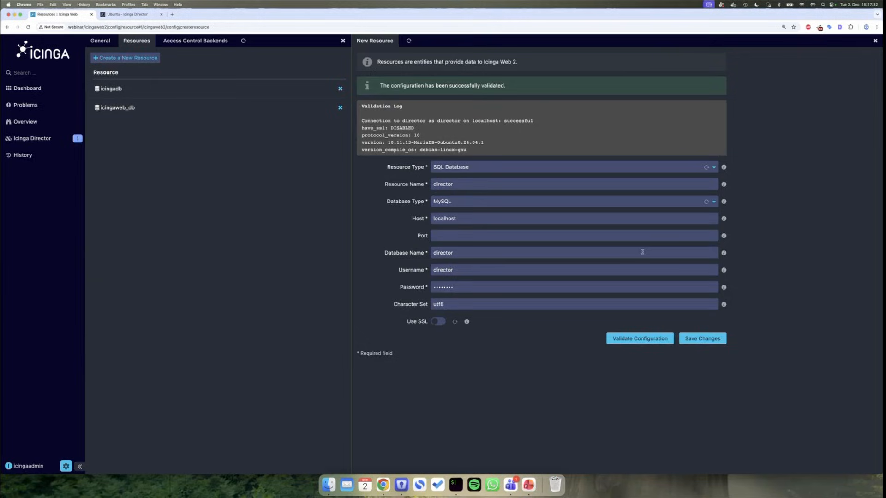
{"action": "left_click", "coordinate": [706, 339]}
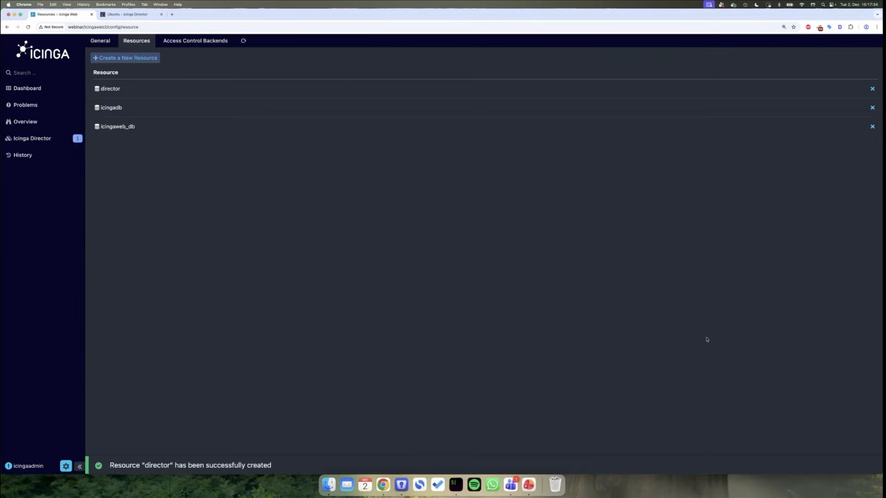
{"action": "left_click", "coordinate": [46, 139]}
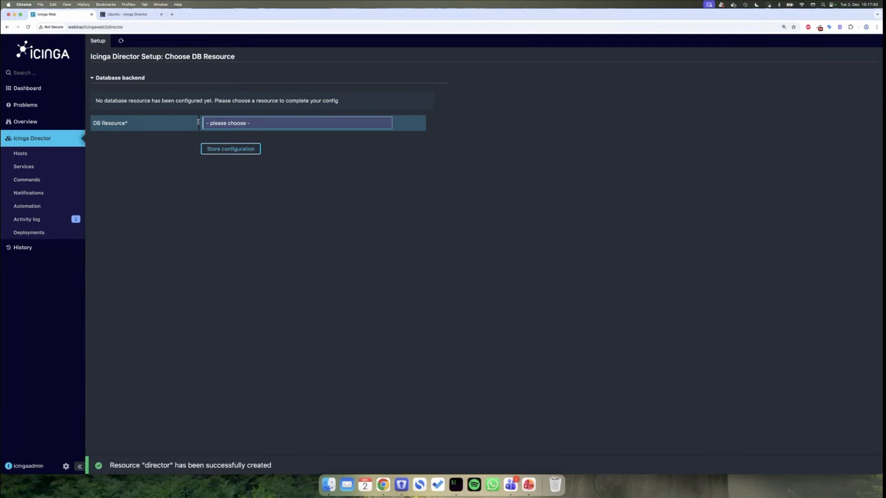
- Select director as Icinga Director's DB resource and create the Director database schema
{"action": "left_click", "coordinate": [216, 123]}
{"action": "left_click", "coordinate": [221, 148]}
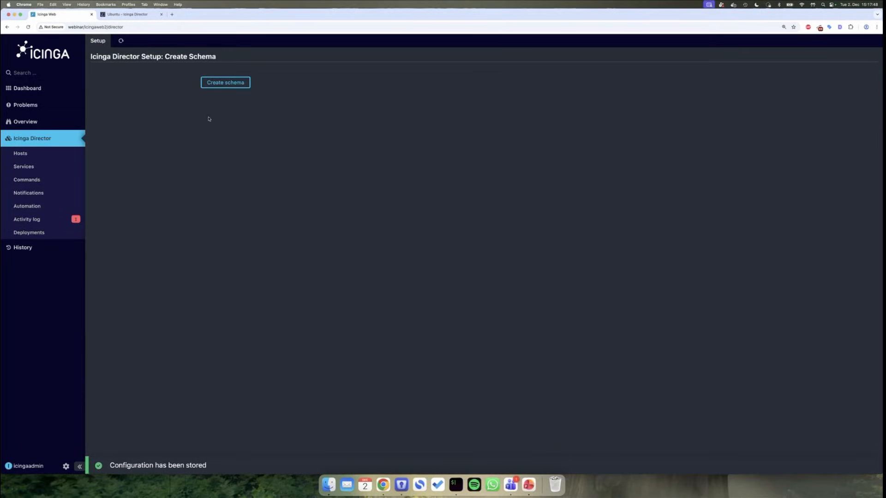
{"action": "left_click", "coordinate": [222, 86]}
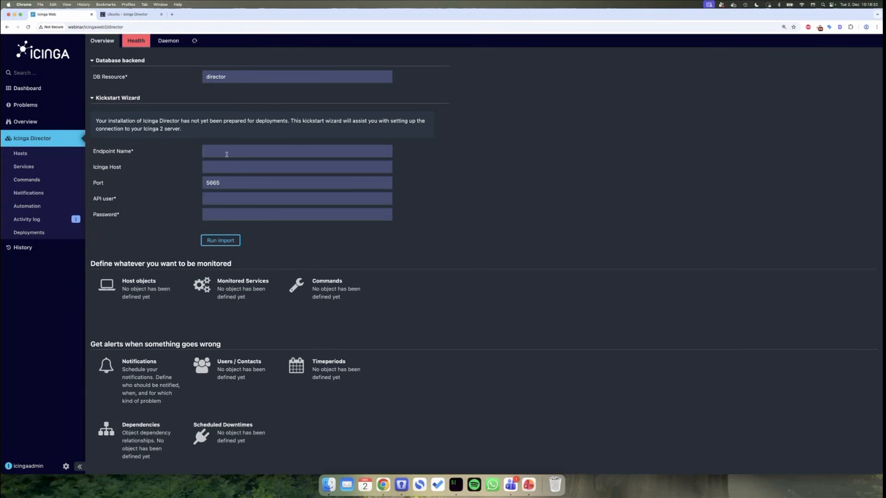
- Enter webinar as both the Endpoint Name and the Icinga Host in the kickstart wizard
{"action": "left_click", "coordinate": [225, 153]}
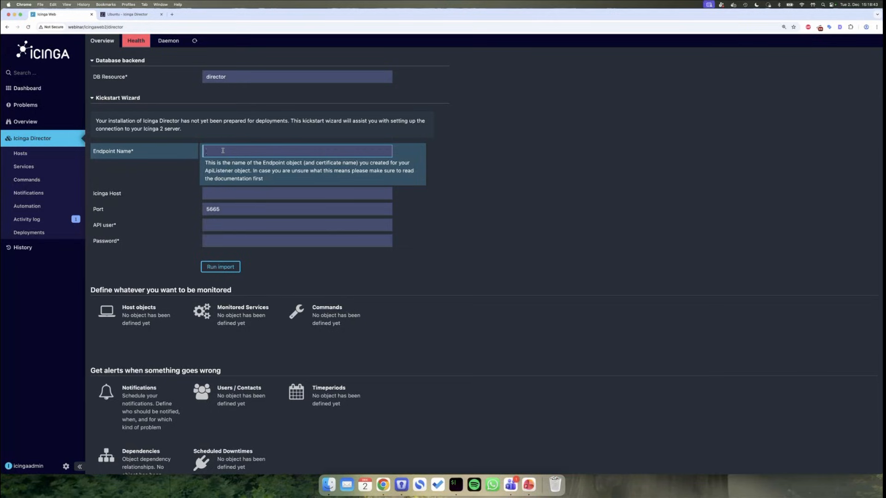
{"action": "type", "text": "webinar"}
{"action": "key", "text": "Tab"}
{"action": "type", "text": "wei"}
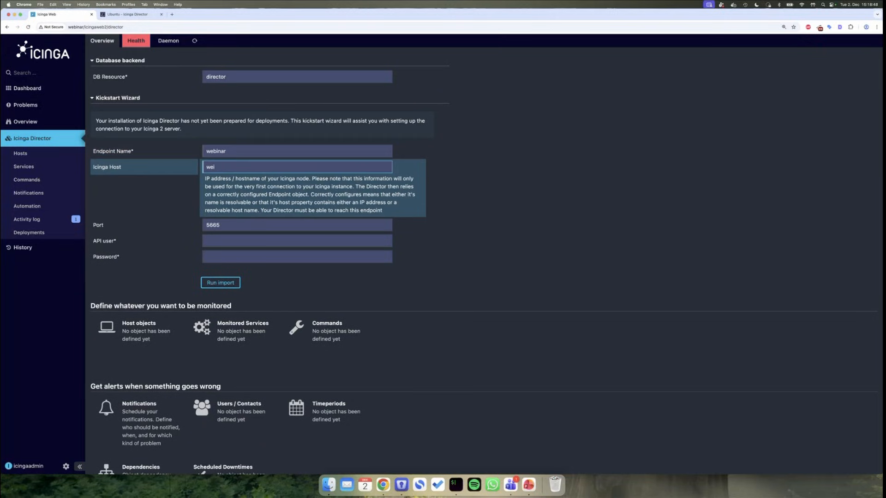
{"action": "type", "text": "binar"}
{"action": "left_click", "coordinate": [217, 239]}
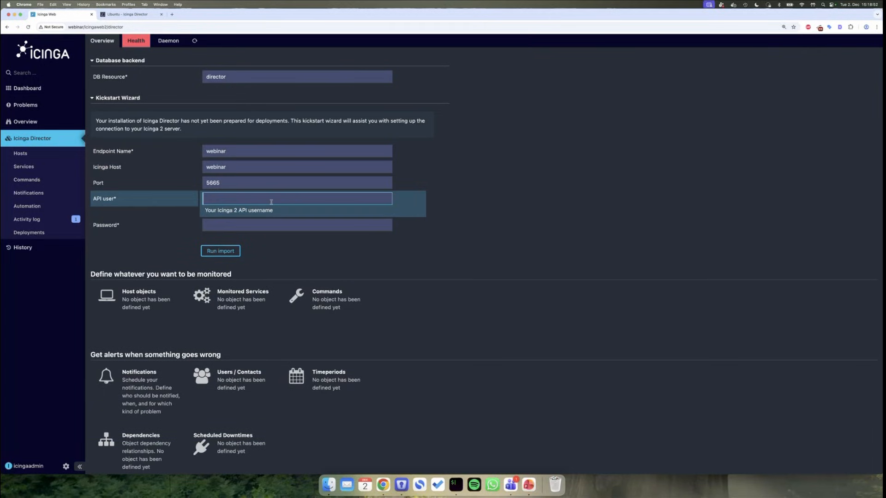
{"action": "left_click", "coordinate": [455, 484]}
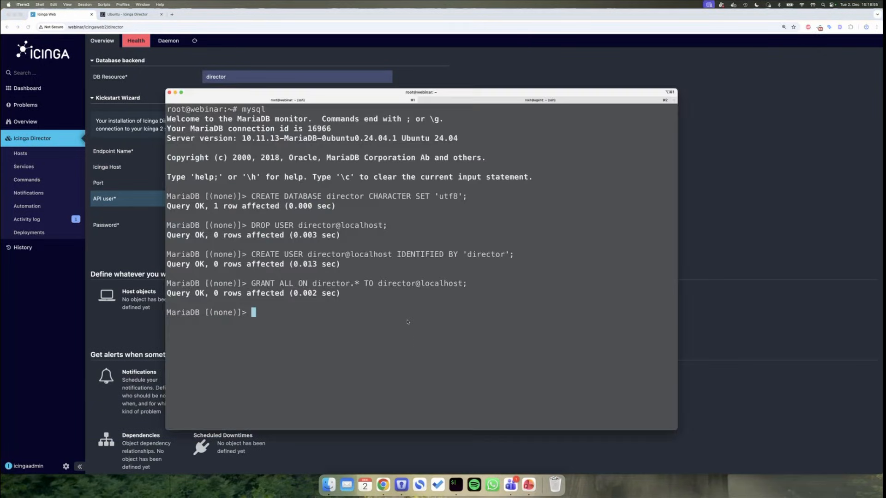
- Exit MariaDB, clear the terminal and print /etc/icinga2/conf.d/api-users.conf
{"action": "key", "text": "ctrl+d"}
{"action": "key", "text": "ctrl+l"}
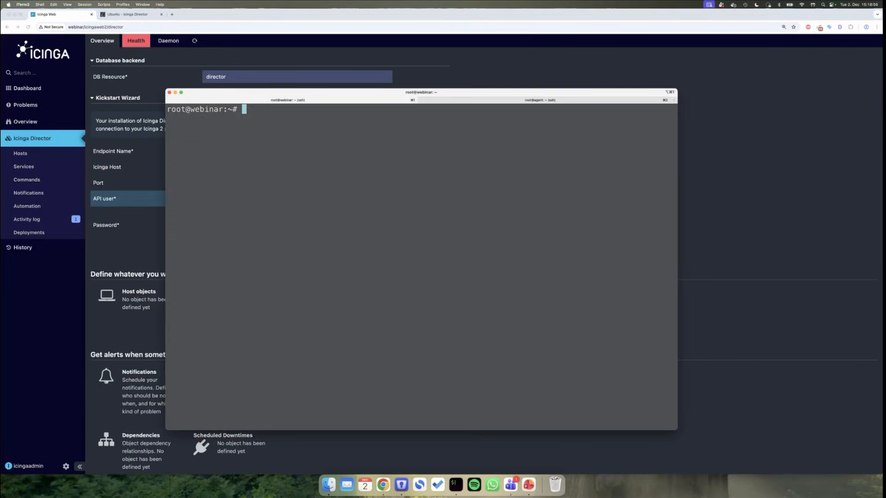
{"action": "type", "text": "cat /etc/icinga2/conf.d/"}
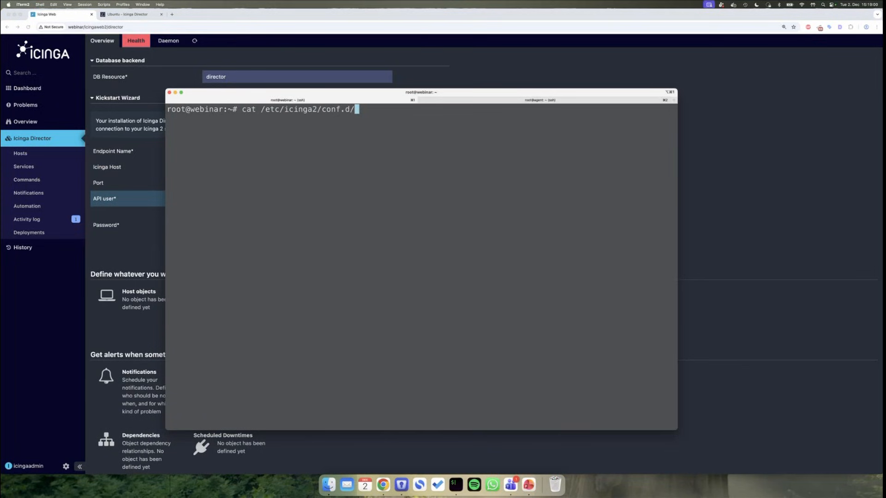
{"action": "type", "text": "api-users.conf"}
{"action": "key", "text": "Return"}
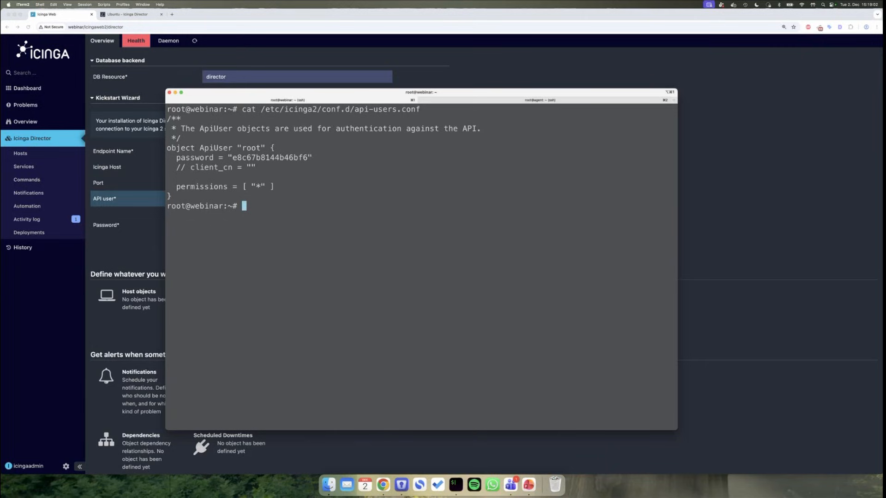
- Copy the root API user's password and enter root as the wizard's API user
{"action": "double_click", "coordinate": [274, 156]}
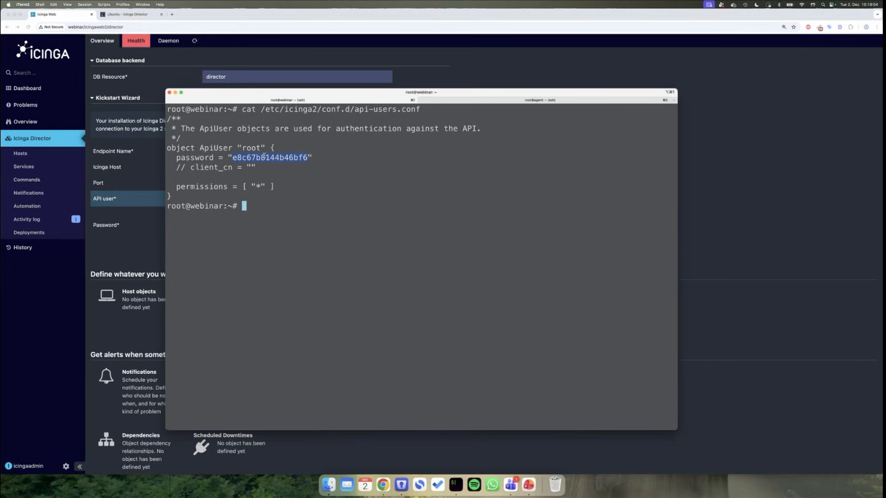
{"action": "key", "text": "super+Tab"}
{"action": "type", "text": "root"}
{"action": "key", "text": "Tab"}
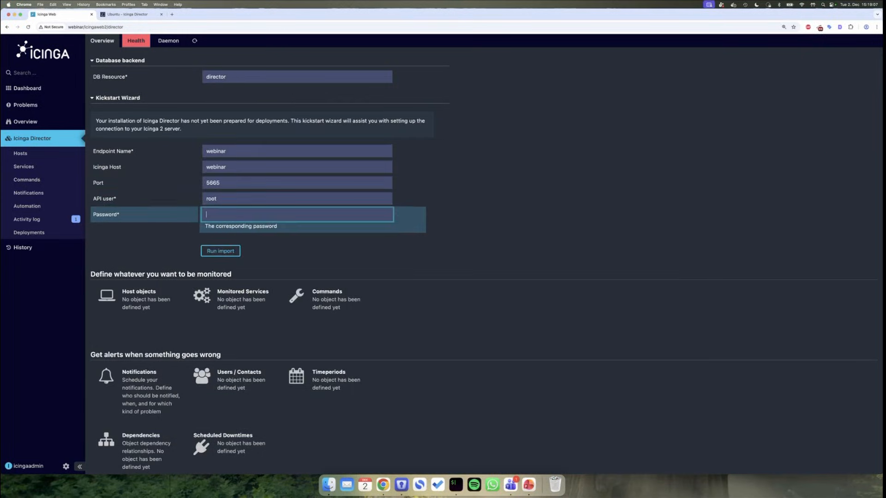
- Paste the root API user's password and run the kickstart import
{"action": "key", "text": "super+v"}
{"action": "left_click", "coordinate": [218, 251]}
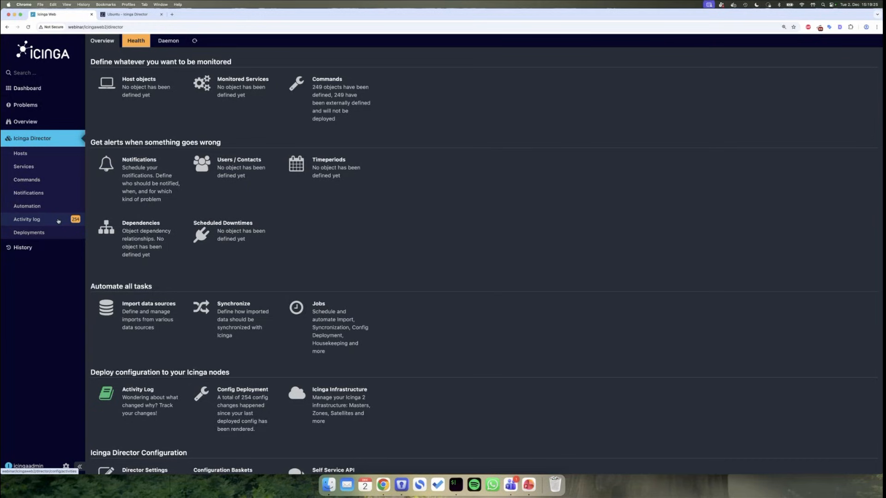
- Inspect the yum command change in the Director activity log, then deploy the 254 pending changes
{"action": "left_click", "coordinate": [58, 221]}
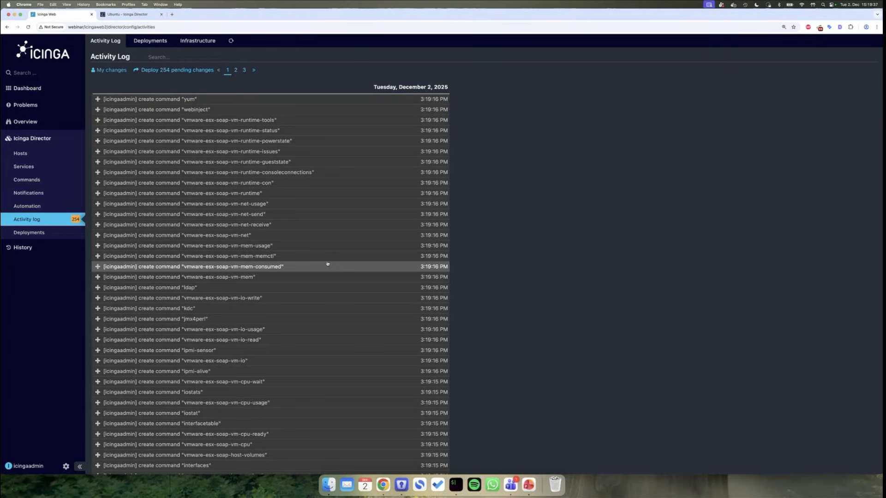
{"action": "left_click", "coordinate": [273, 102]}
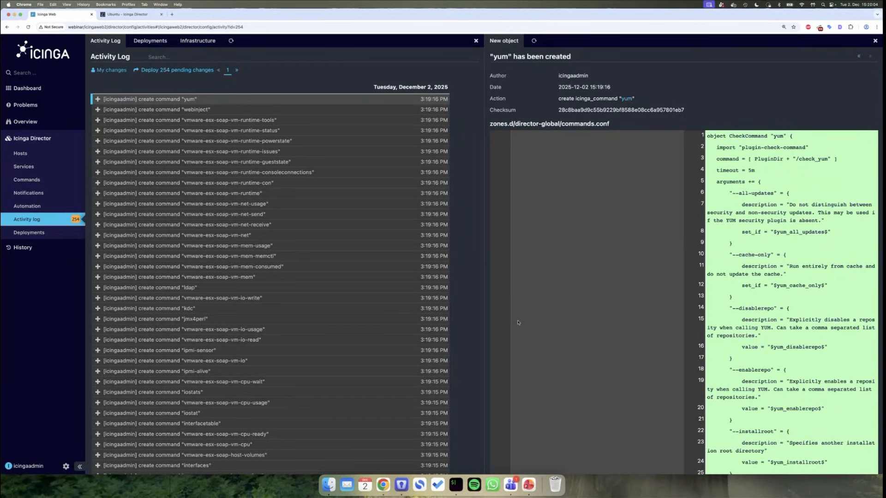
{"action": "left_click", "coordinate": [181, 71]}
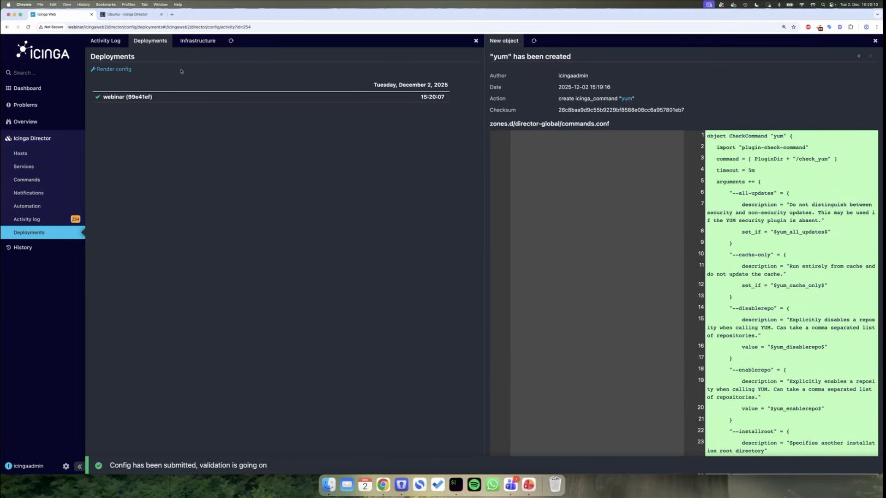
- Open the webinar (99e41ef) deployment details and review its startup log
{"action": "left_click", "coordinate": [179, 98]}
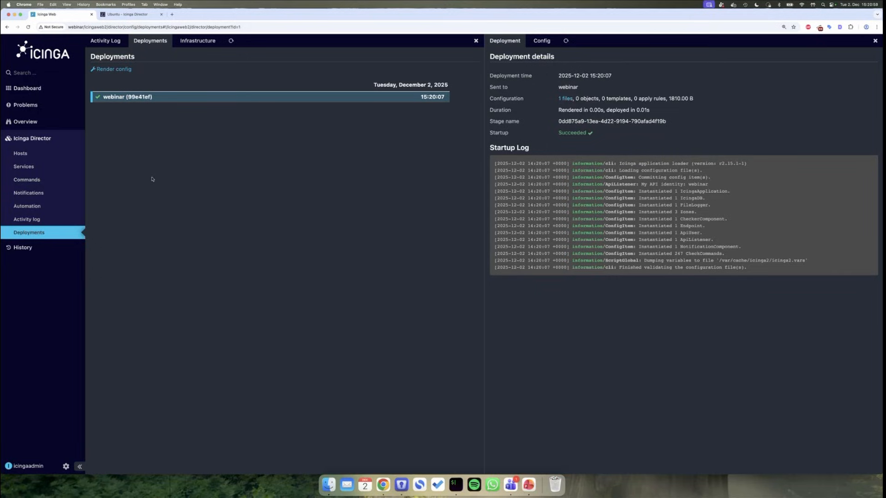
{"action": "mouse_move", "coordinate": [55, 123]}
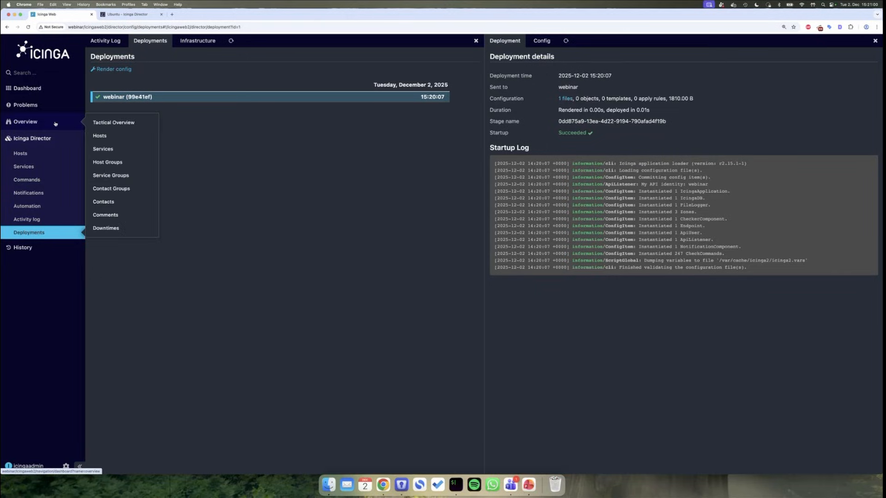
- Check the Tactical Overview and host list showing zero hosts, then return to the Director overview
{"action": "left_click", "coordinate": [105, 125]}
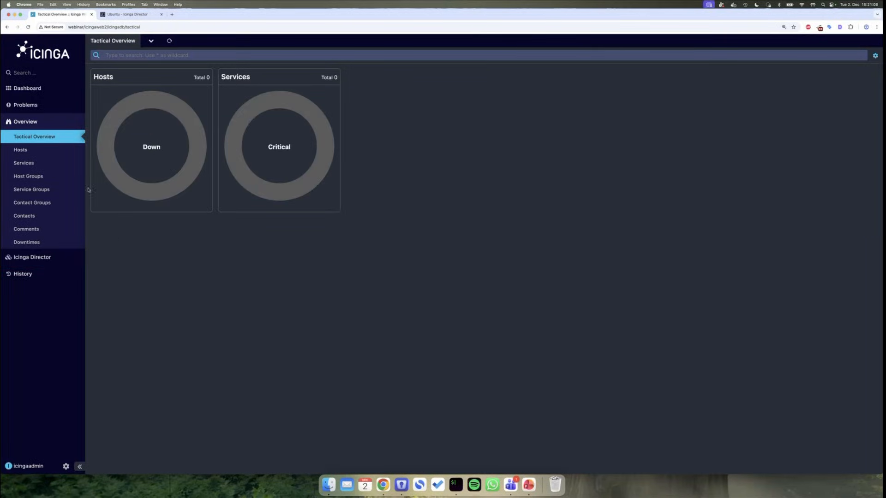
{"action": "left_click", "coordinate": [70, 153]}
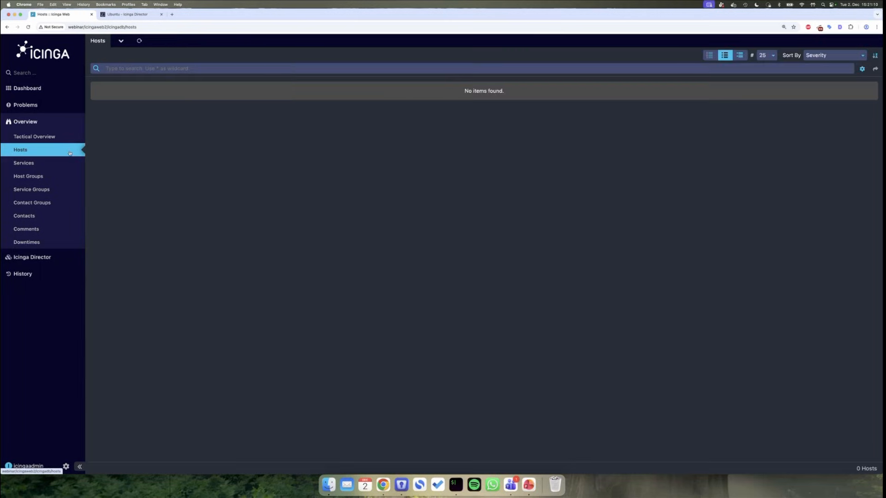
{"action": "left_click", "coordinate": [39, 257]}
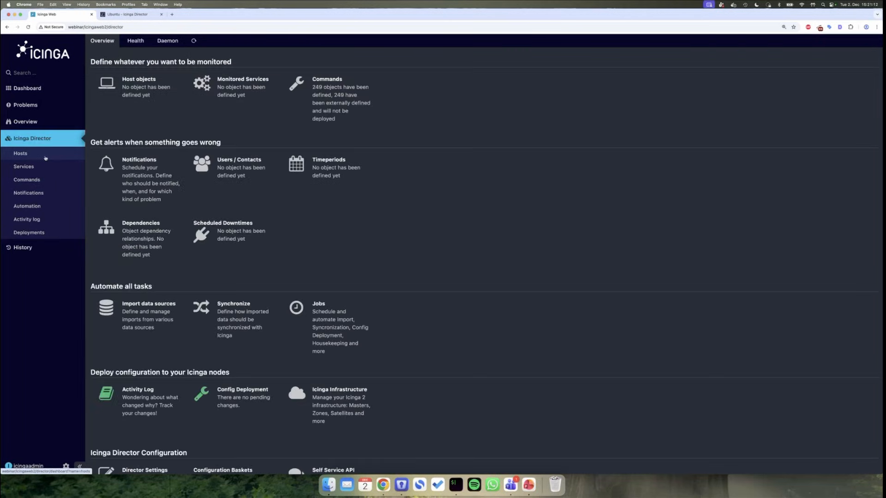
- Try adding a host under Director > Hosts and follow the Host Template link instead
{"action": "left_click", "coordinate": [45, 157]}
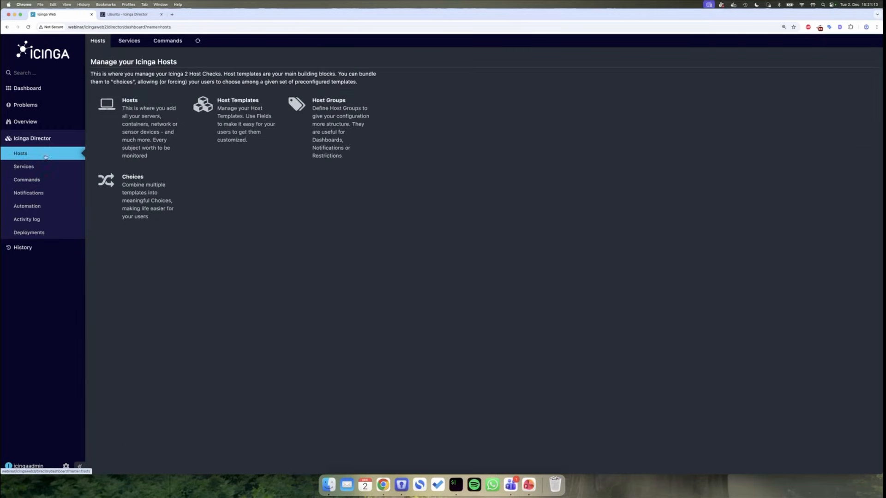
{"action": "left_click", "coordinate": [162, 145]}
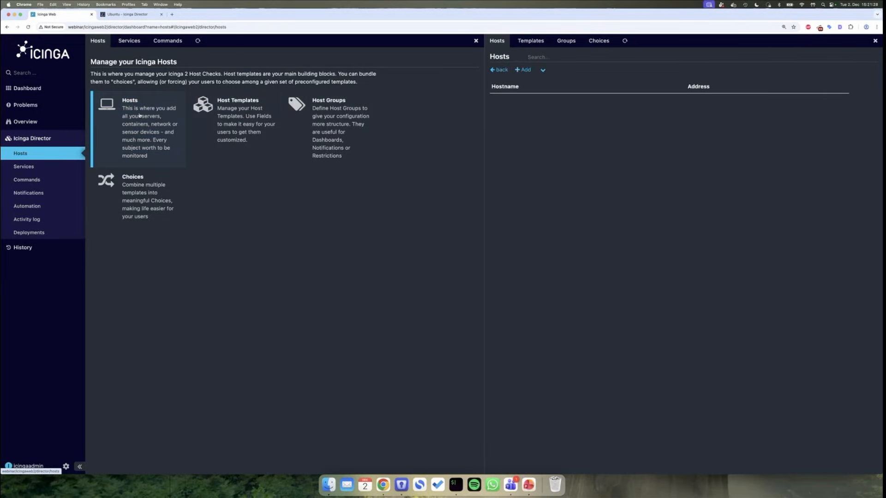
{"action": "left_click", "coordinate": [524, 70]}
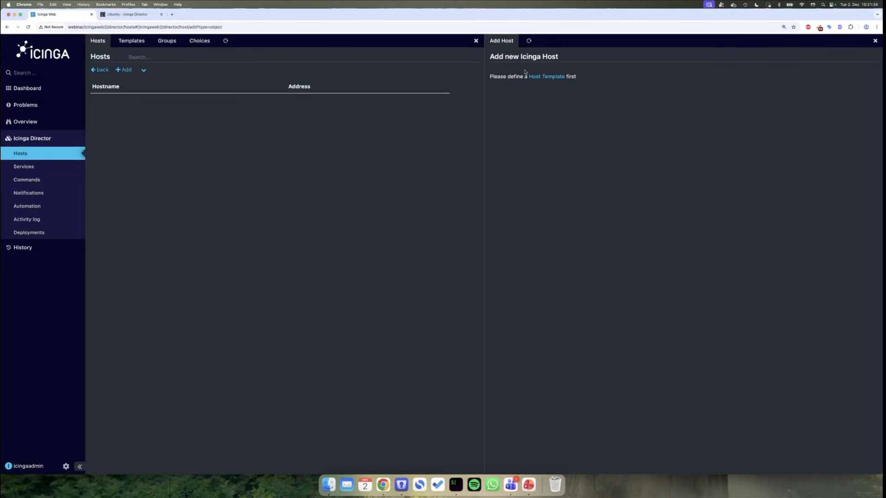
{"action": "left_click", "coordinate": [543, 79]}
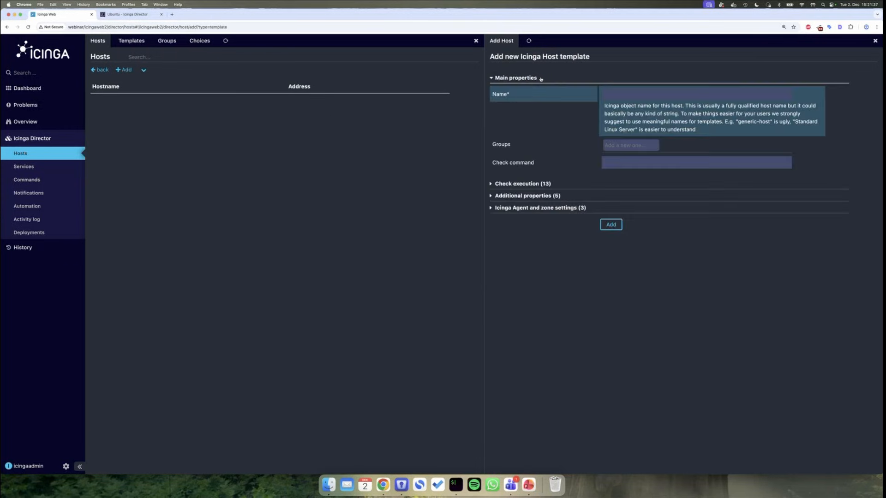
- Name the template generic-host, set check command hostalive, and expand Check execution
{"action": "left_click", "coordinate": [629, 95]}
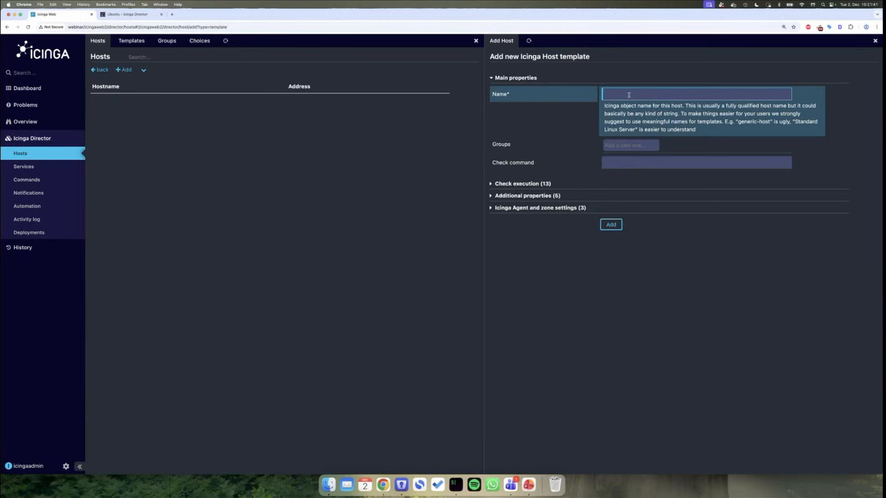
{"action": "type", "text": "generic-host"}
{"action": "left_click", "coordinate": [644, 158]}
{"action": "type", "text": "hostli"}
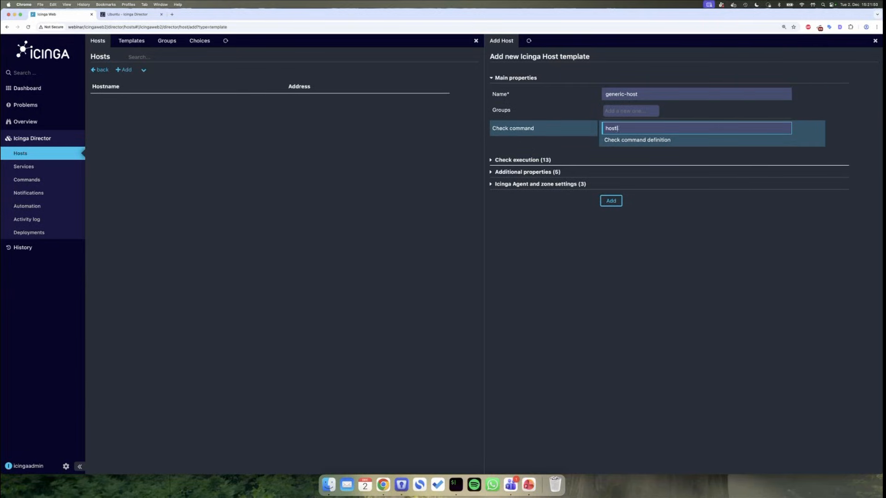
{"action": "key", "text": "BackSpace"}
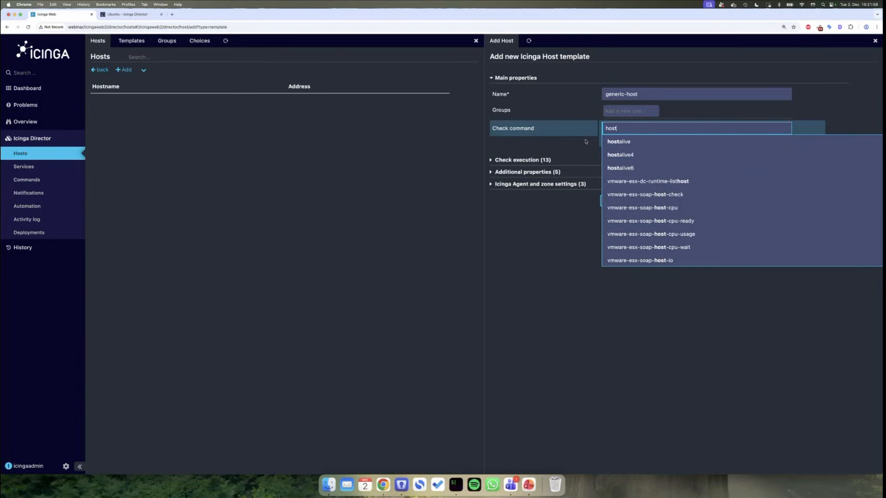
{"action": "left_click", "coordinate": [613, 141]}
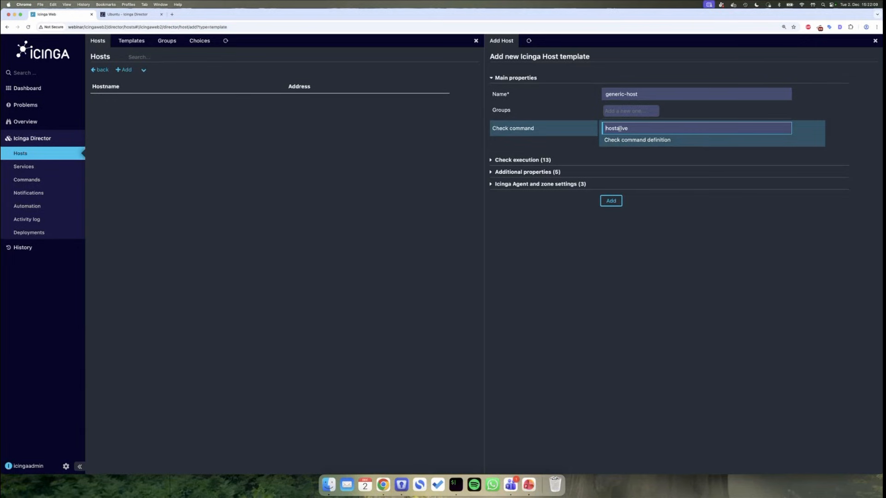
{"action": "left_click", "coordinate": [616, 160]}
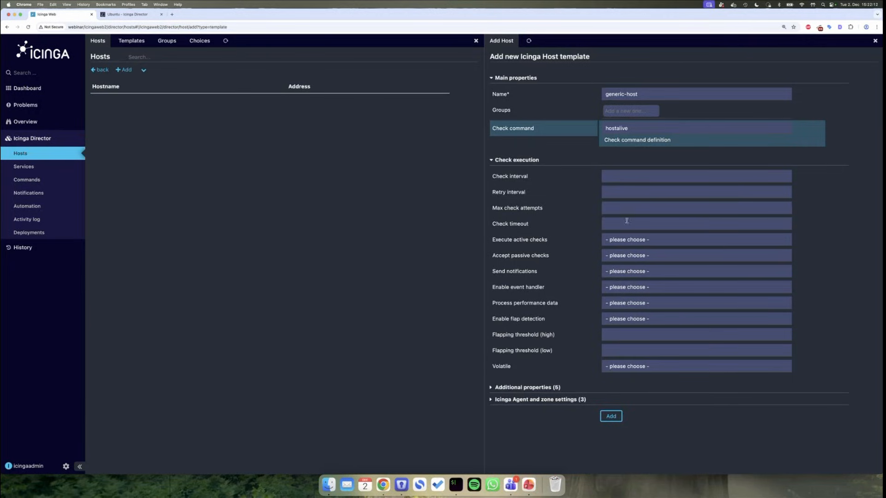
- Enter a check interval of 300, a retry interval of 60 and 3 max check attempts
{"action": "left_click", "coordinate": [621, 177]}
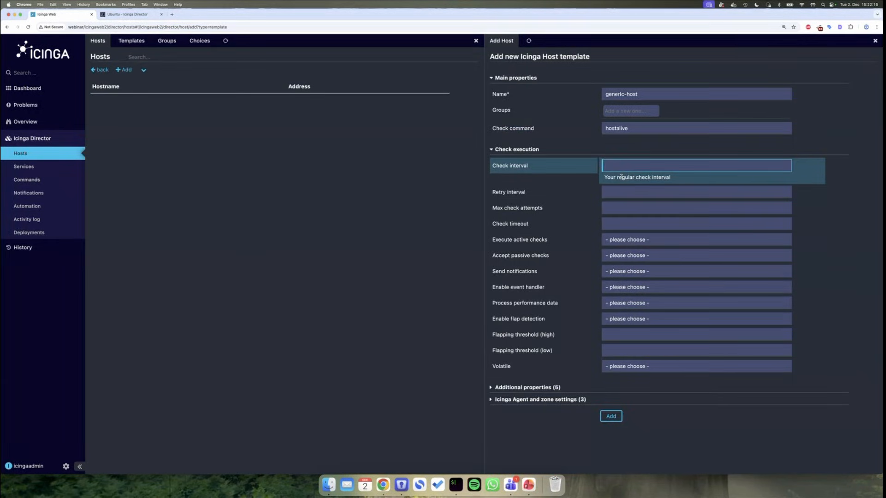
{"action": "type", "text": "300"}
{"action": "left_click", "coordinate": [642, 192]}
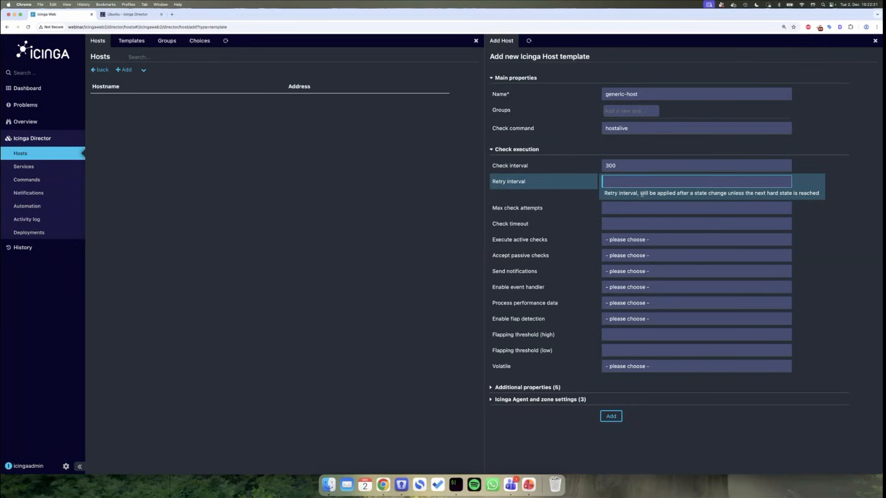
{"action": "type", "text": "60"}
{"action": "left_click", "coordinate": [651, 206]}
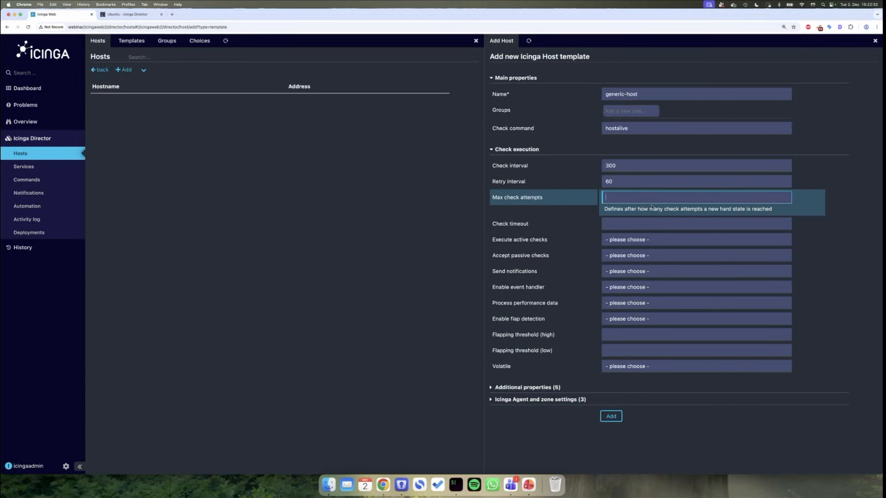
{"action": "type", "text": "3"}
- Enable active and passive checks, notifications, event handler and performance data, then save the template
{"action": "left_click", "coordinate": [662, 245]}
{"action": "left_click", "coordinate": [634, 229]}
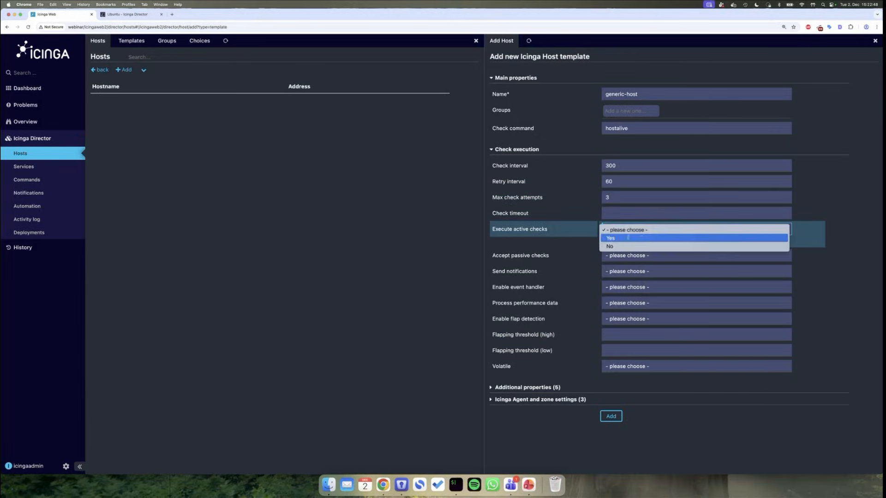
{"action": "left_click", "coordinate": [628, 239]}
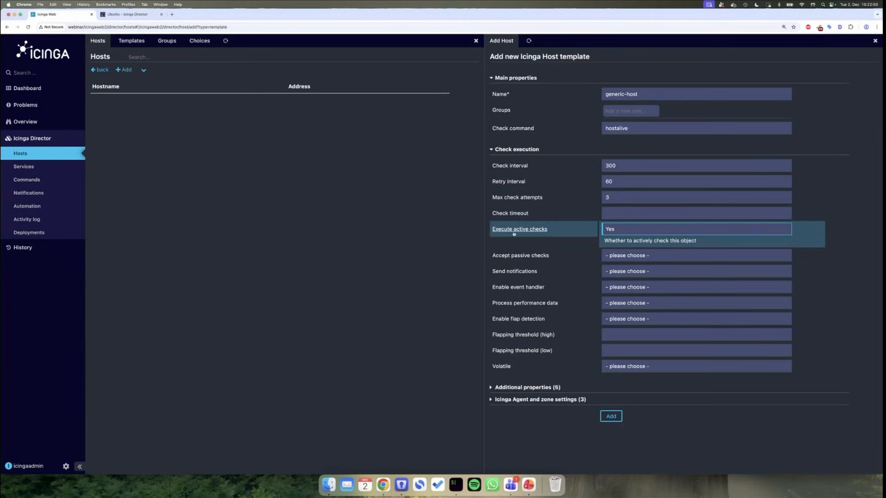
{"action": "left_click", "coordinate": [620, 255]}
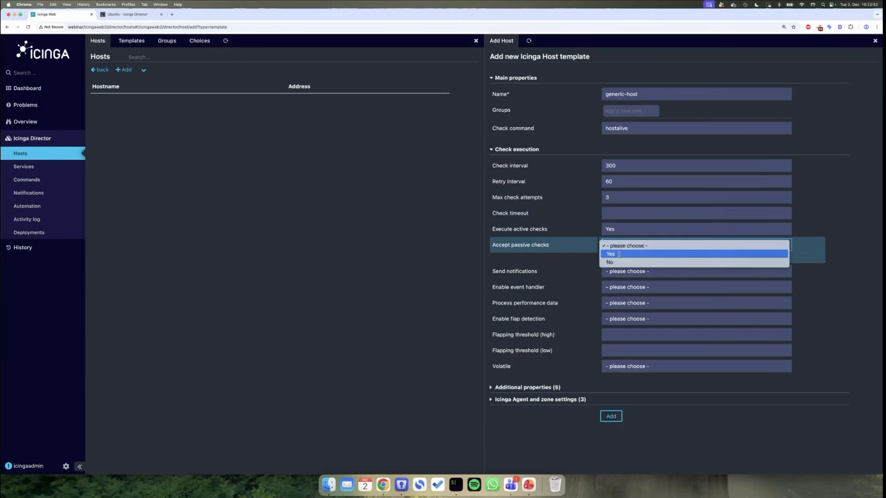
{"action": "left_click", "coordinate": [618, 253]}
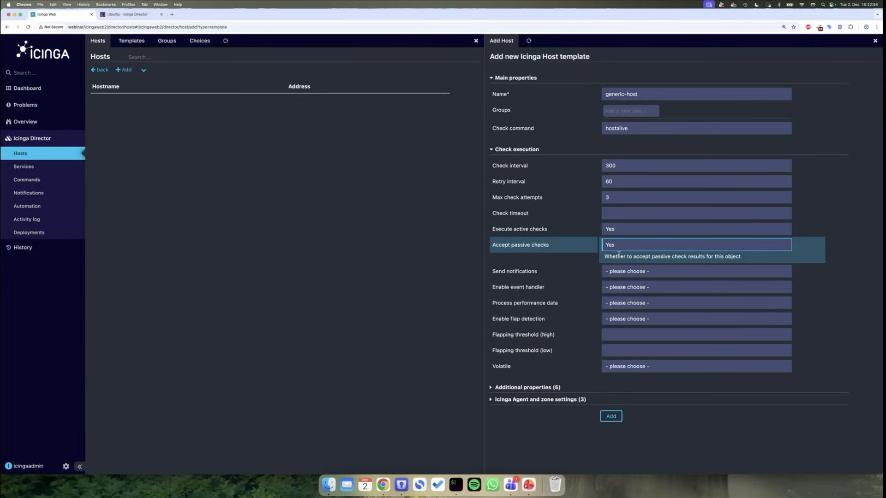
{"action": "left_click", "coordinate": [632, 272]}
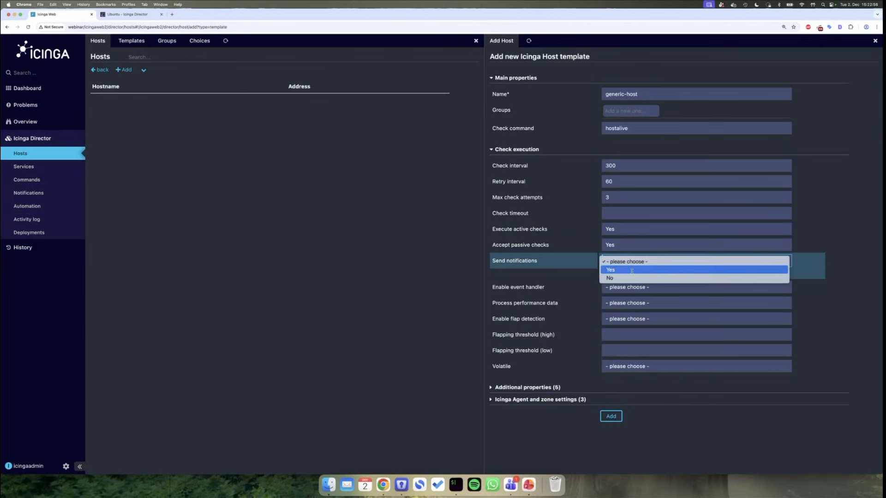
{"action": "left_click", "coordinate": [632, 272]}
{"action": "left_click", "coordinate": [627, 286]}
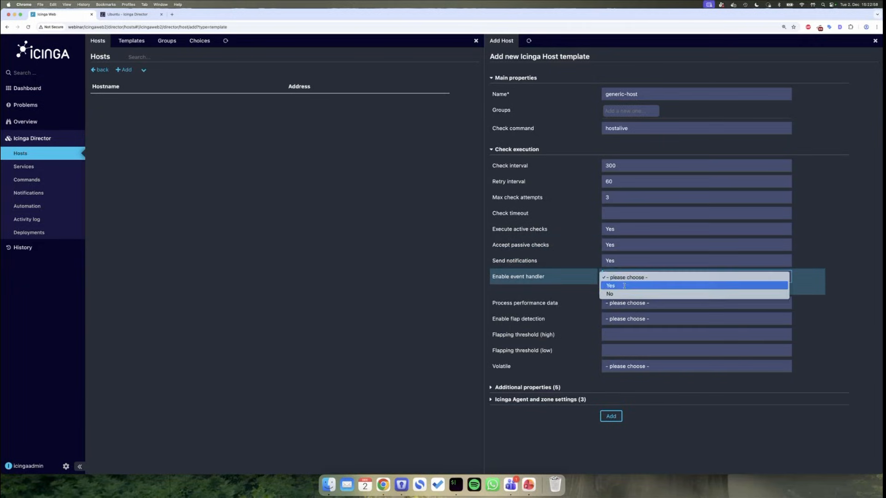
{"action": "left_click", "coordinate": [624, 286]}
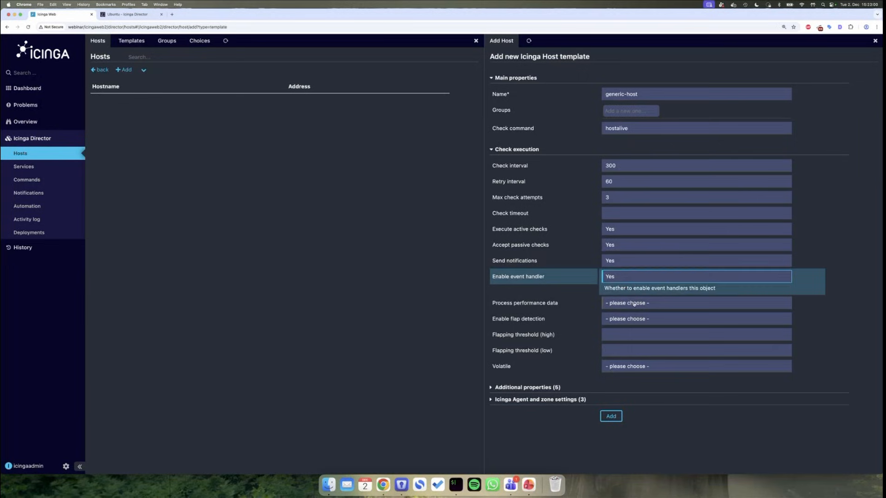
{"action": "left_click", "coordinate": [627, 303]}
{"action": "left_click", "coordinate": [618, 301]}
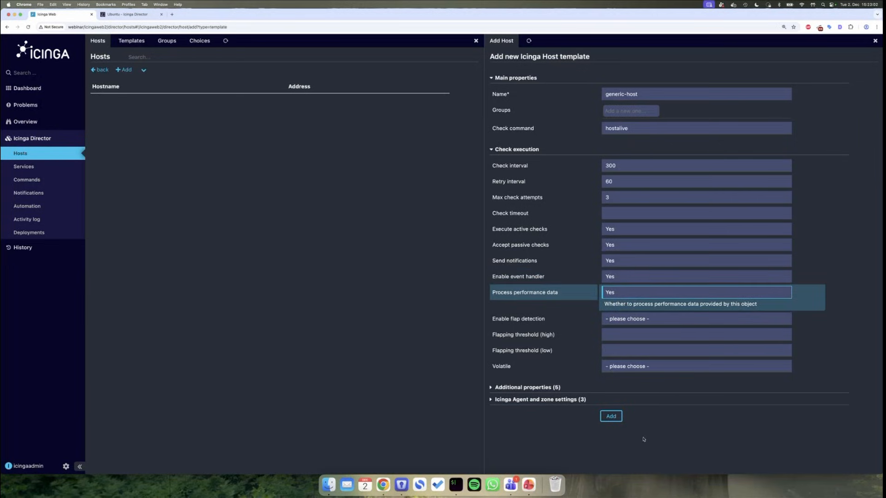
{"action": "left_click", "coordinate": [611, 416]}
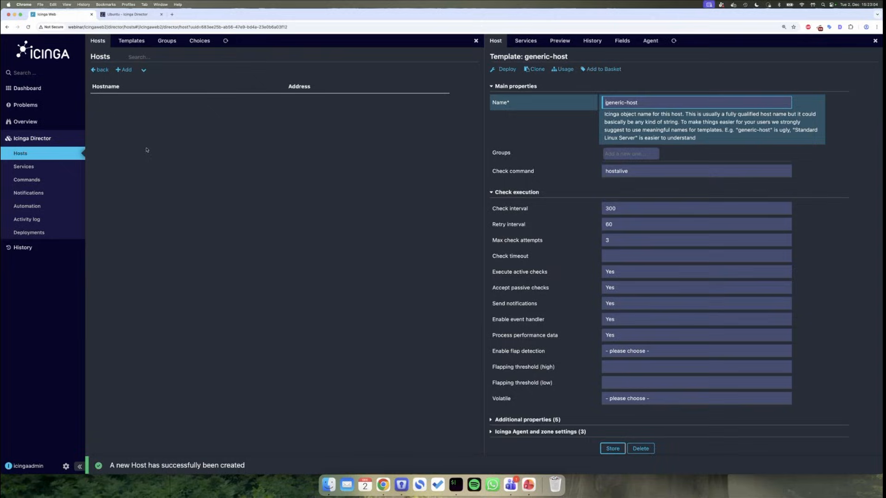
- Add host 'webinar' from the generic-host template with address 127.0.0.1
{"action": "left_click", "coordinate": [53, 156]}
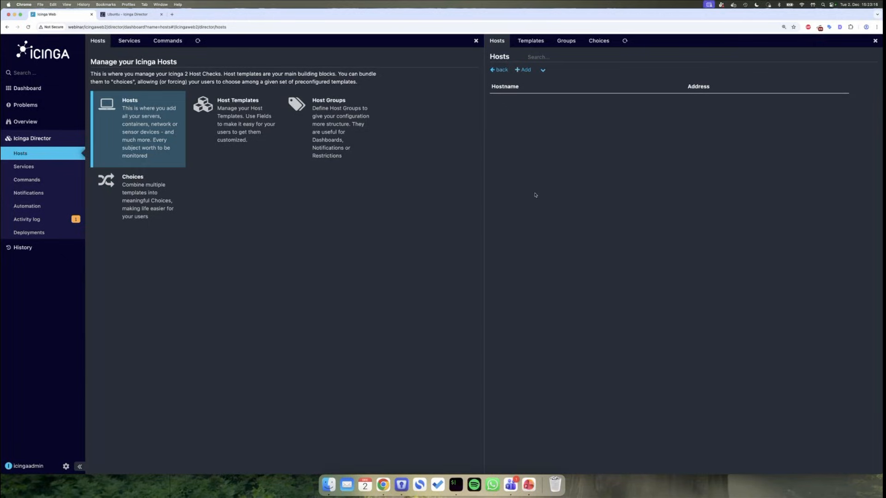
{"action": "left_click", "coordinate": [528, 71]}
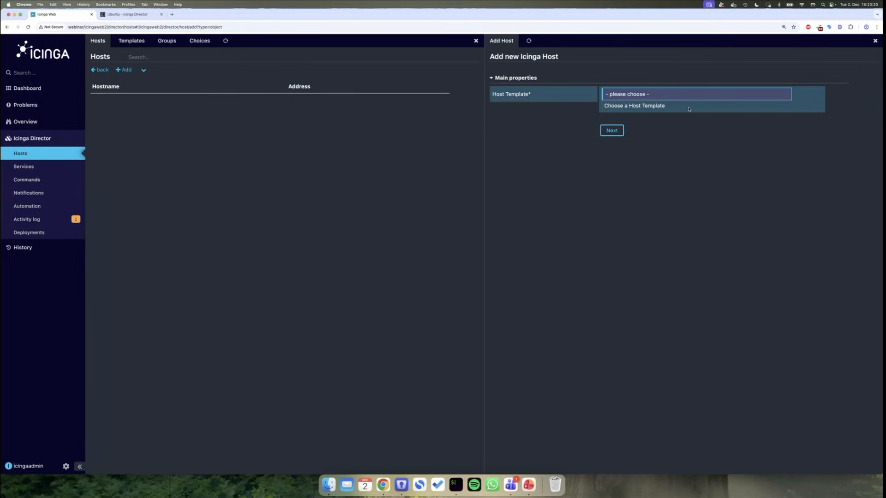
{"action": "left_click", "coordinate": [719, 98]}
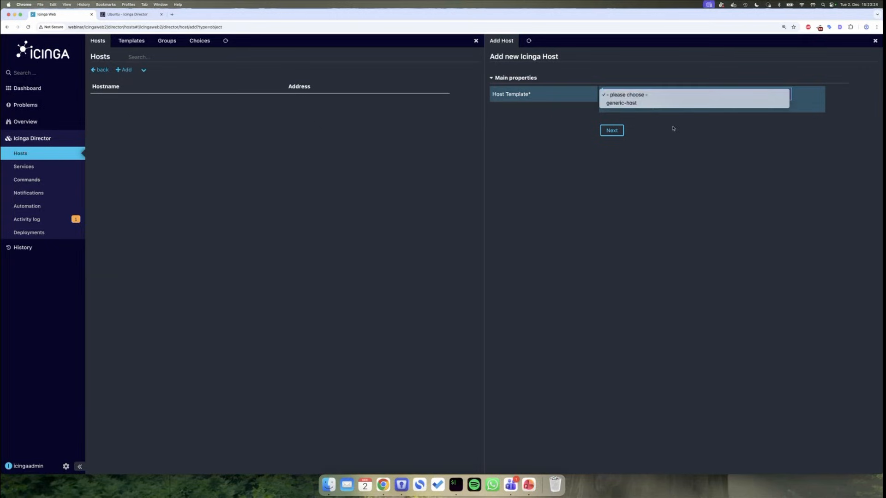
{"action": "left_click", "coordinate": [623, 103]}
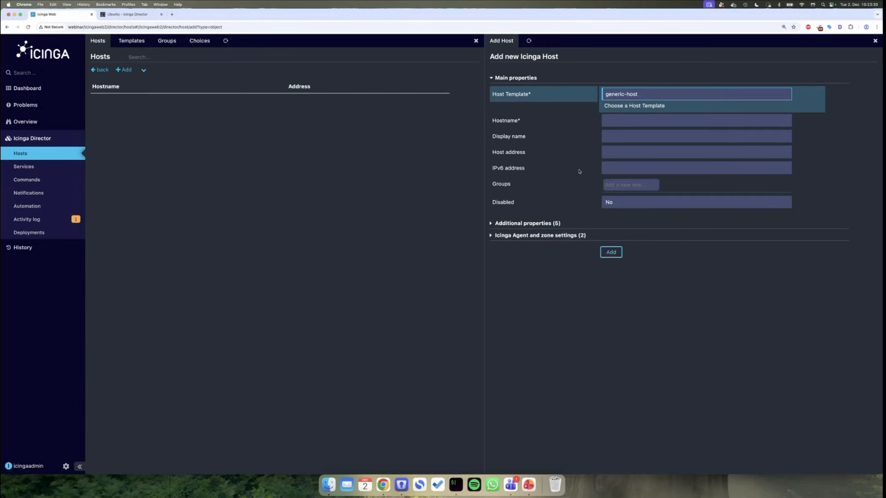
{"action": "left_click", "coordinate": [629, 122]}
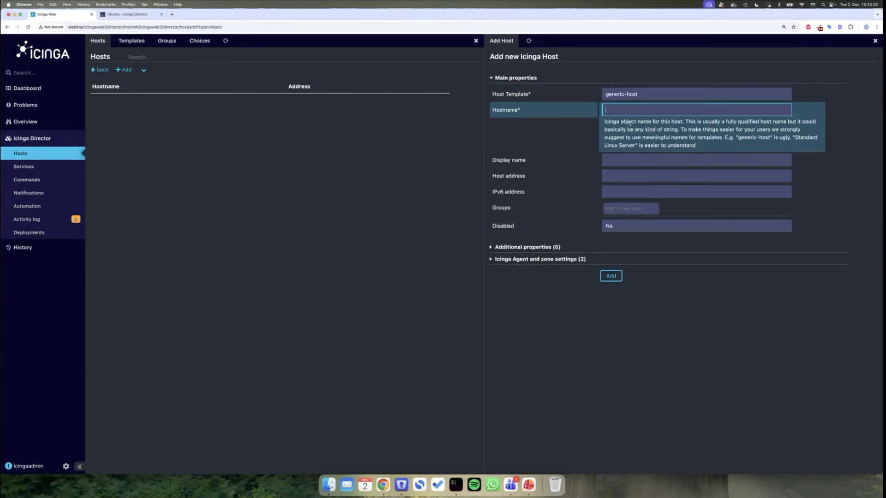
{"action": "type", "text": "webinar"}
{"action": "left_click", "coordinate": [622, 172]}
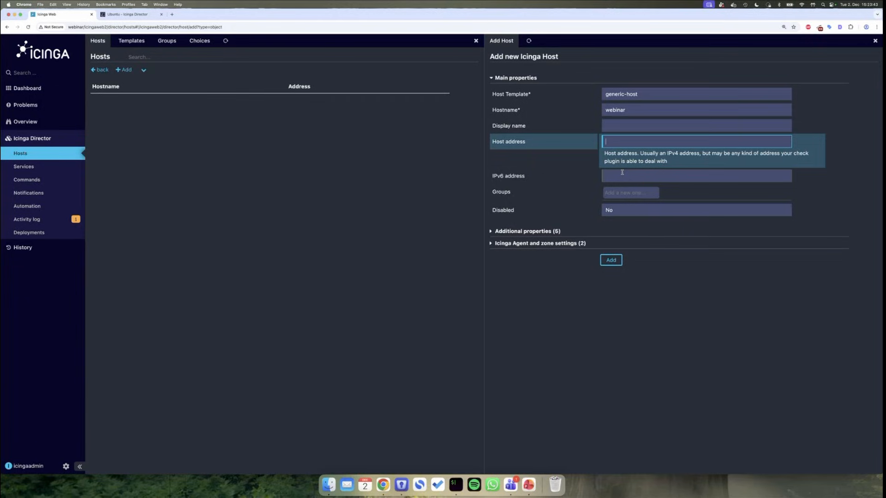
{"action": "type", "text": "127.0.0.1"}
{"action": "left_click", "coordinate": [610, 259]}
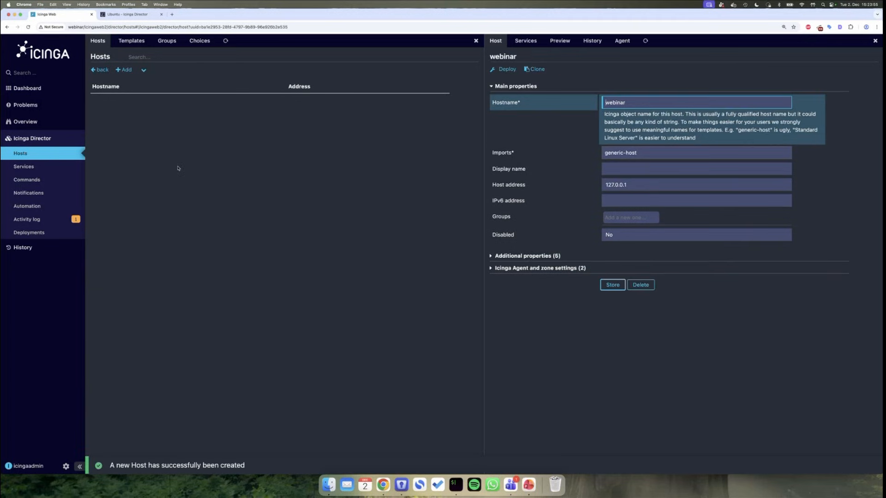
- Review the generic-host and webinar configs in the Director activity log
{"action": "left_click", "coordinate": [47, 217]}
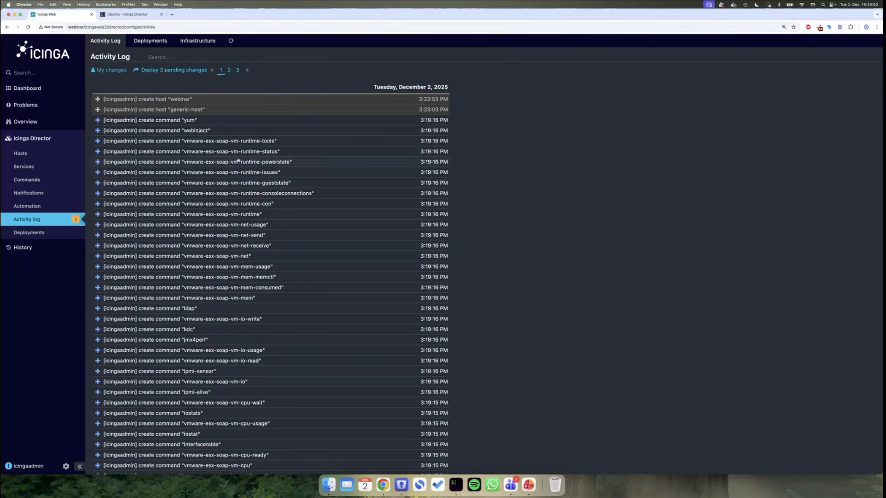
{"action": "left_click", "coordinate": [224, 111]}
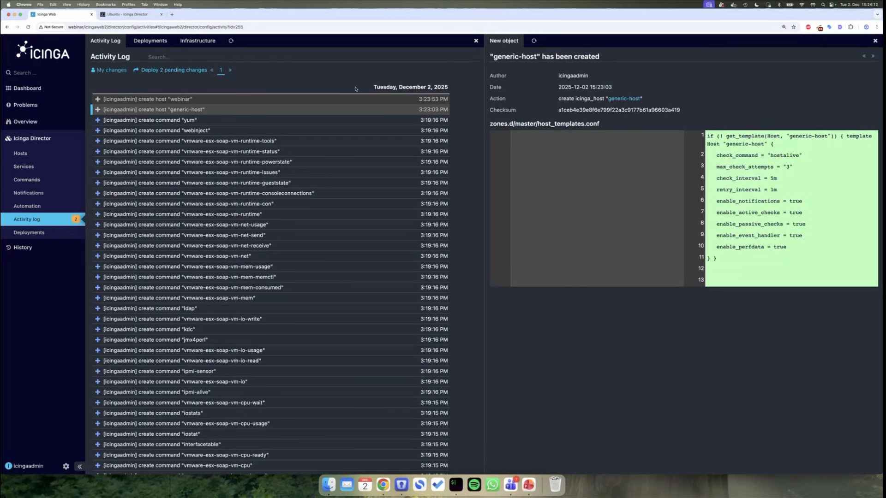
{"action": "left_click", "coordinate": [309, 100]}
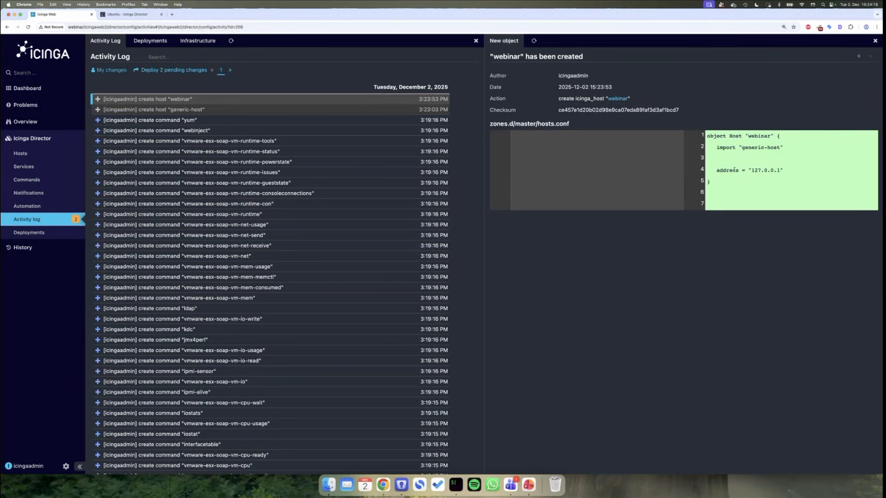
{"action": "left_click", "coordinate": [359, 110]}
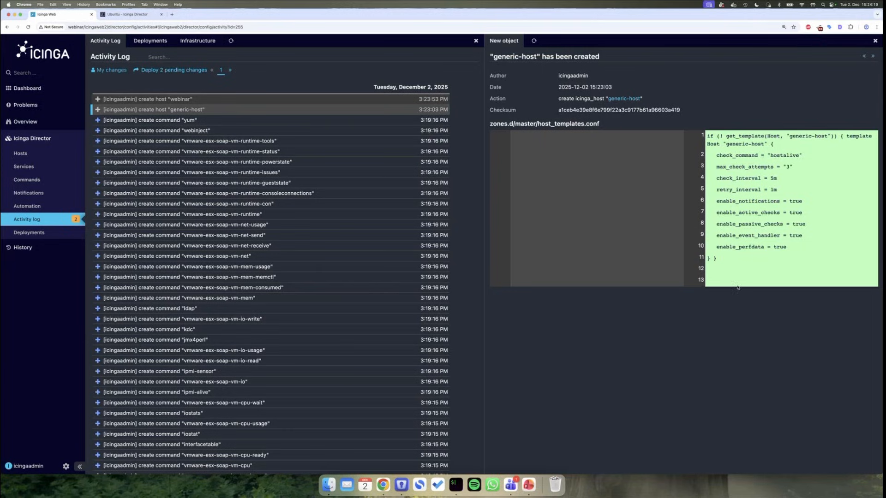
{"action": "left_click_drag", "start_coordinate": [727, 276], "coordinate": [725, 164]}
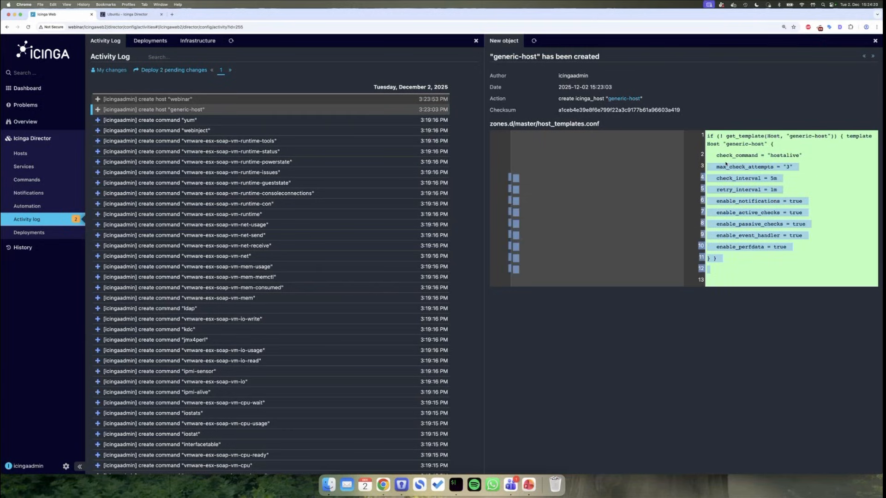
{"action": "left_click", "coordinate": [744, 195]}
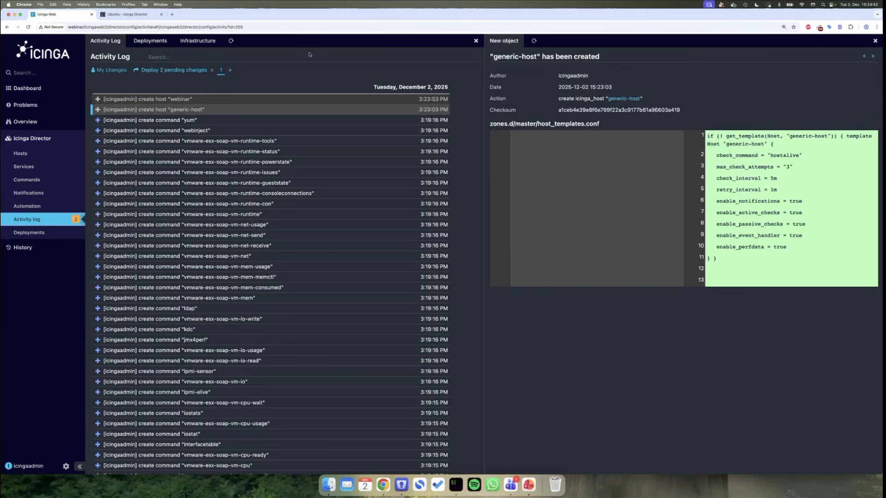
{"action": "left_click", "coordinate": [242, 99]}
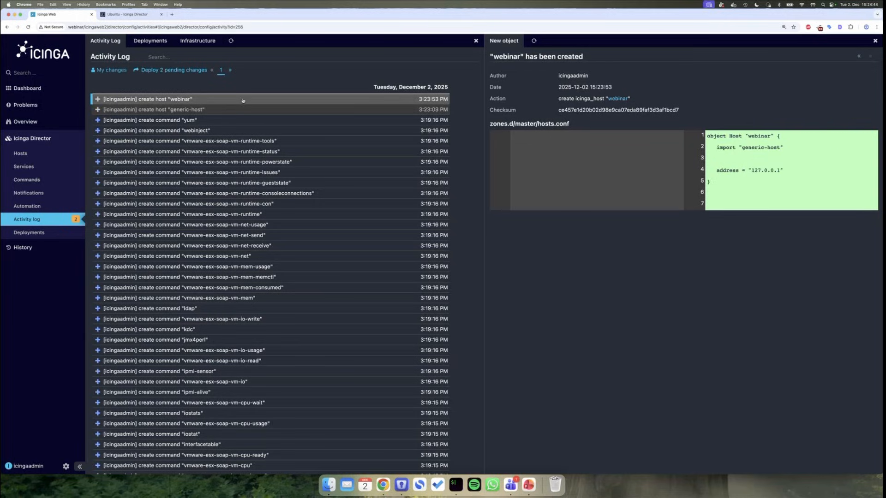
- Deploy the two pending changes and view the new deployment's details
{"action": "left_click", "coordinate": [166, 71]}
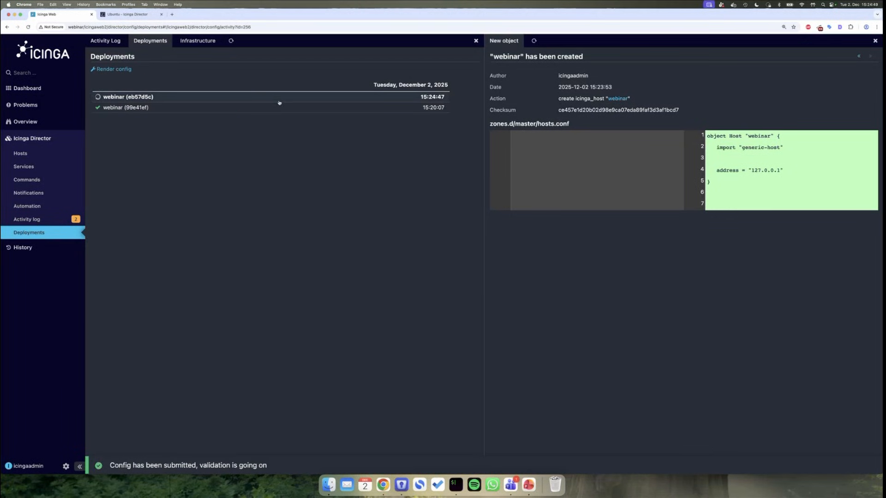
{"action": "left_click", "coordinate": [241, 99]}
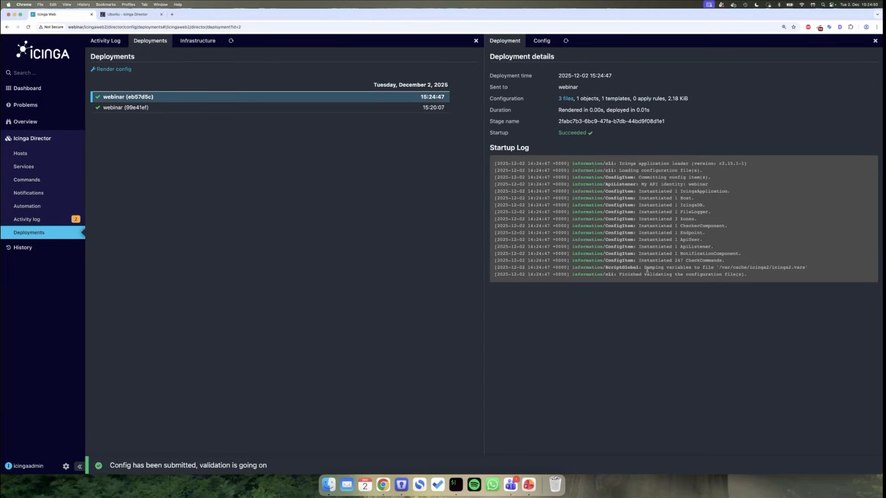
{"action": "mouse_move", "coordinate": [30, 122]}
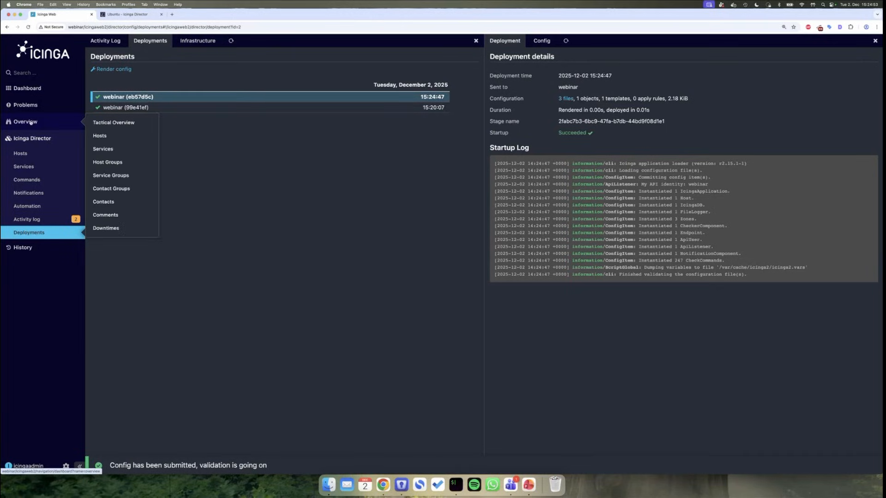
- Run Check Now on host webinar and refresh until it shows UP with PING OK
{"action": "left_click", "coordinate": [104, 136]}
{"action": "left_click", "coordinate": [192, 97]}
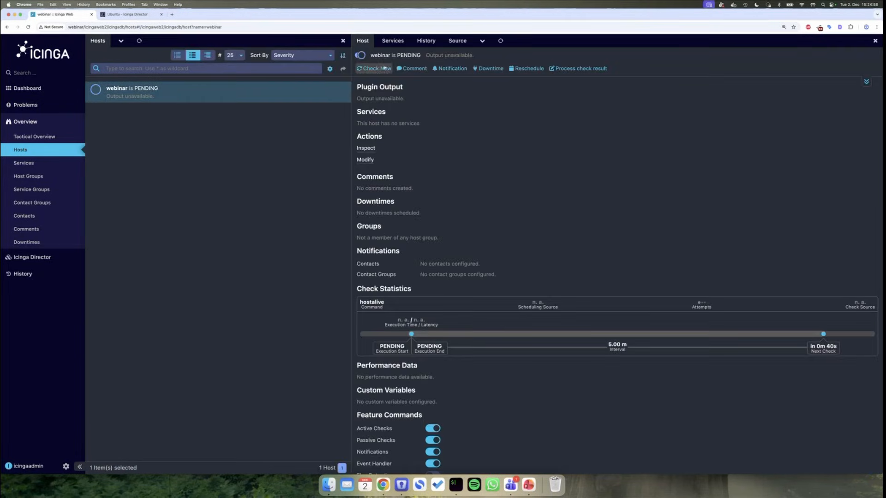
{"action": "left_click", "coordinate": [373, 68]}
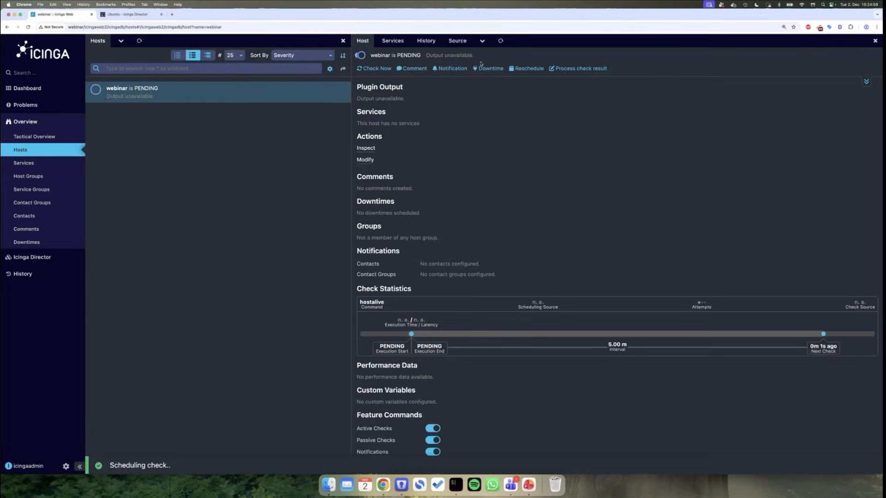
{"action": "left_click", "coordinate": [503, 39]}
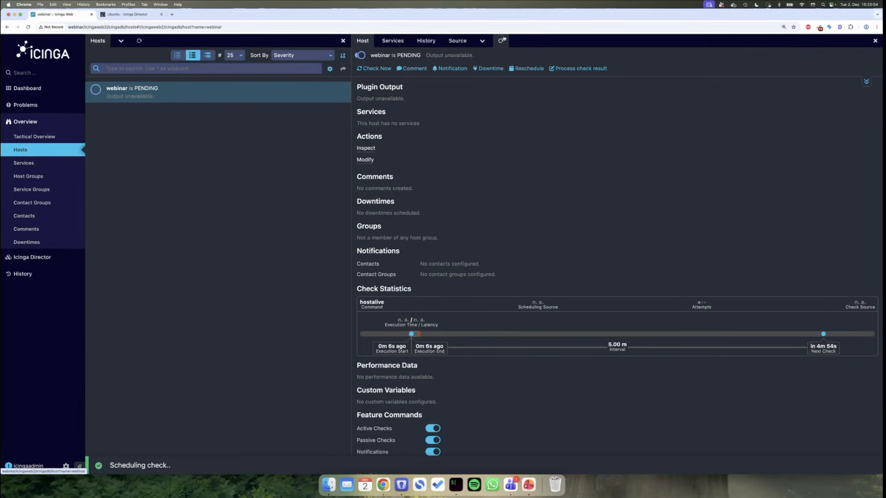
{"action": "left_click", "coordinate": [502, 39]}
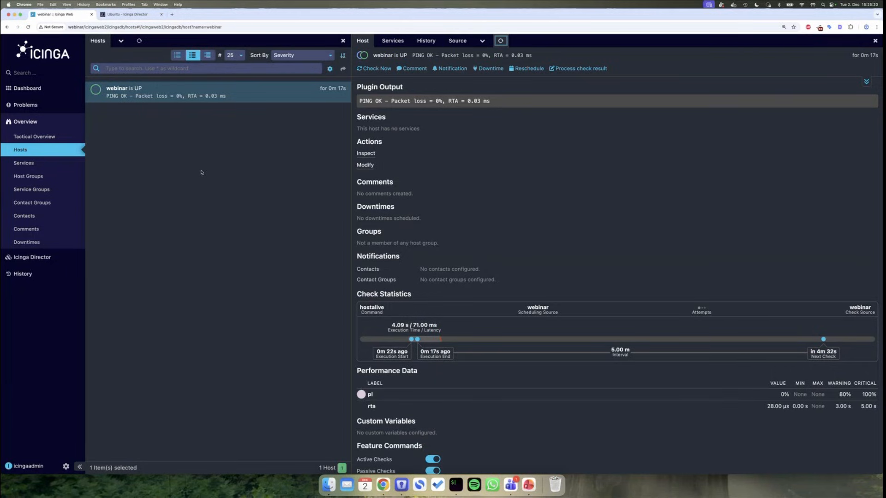
{"action": "mouse_move", "coordinate": [64, 254]}
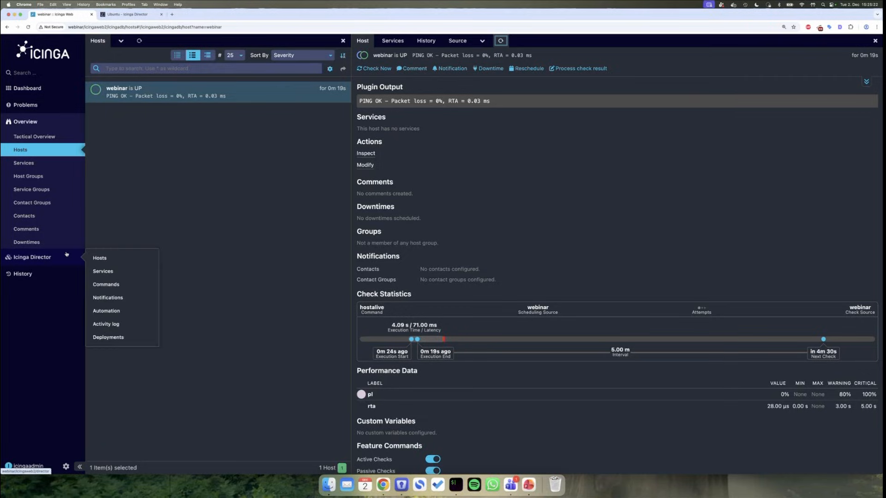
{"action": "left_click", "coordinate": [120, 259]}
- Start a new host template named 'Icinga Agent' that imports generic-host
{"action": "left_click", "coordinate": [231, 108]}
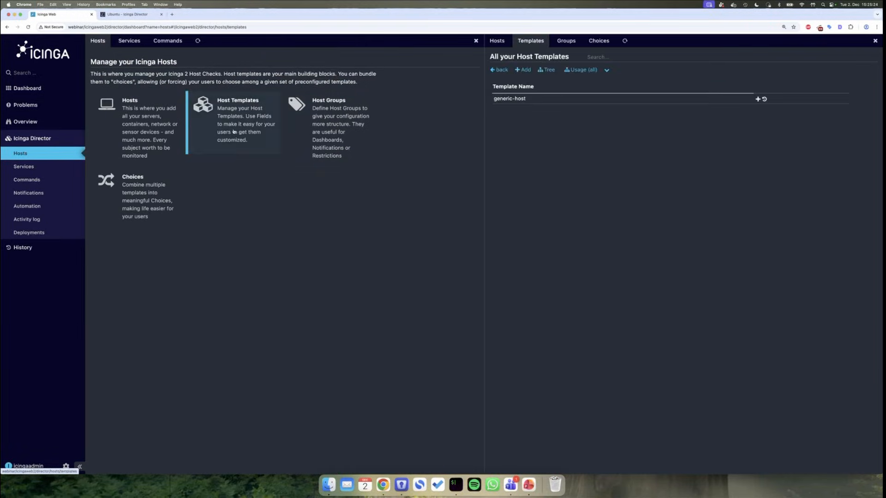
{"action": "left_click", "coordinate": [525, 69]}
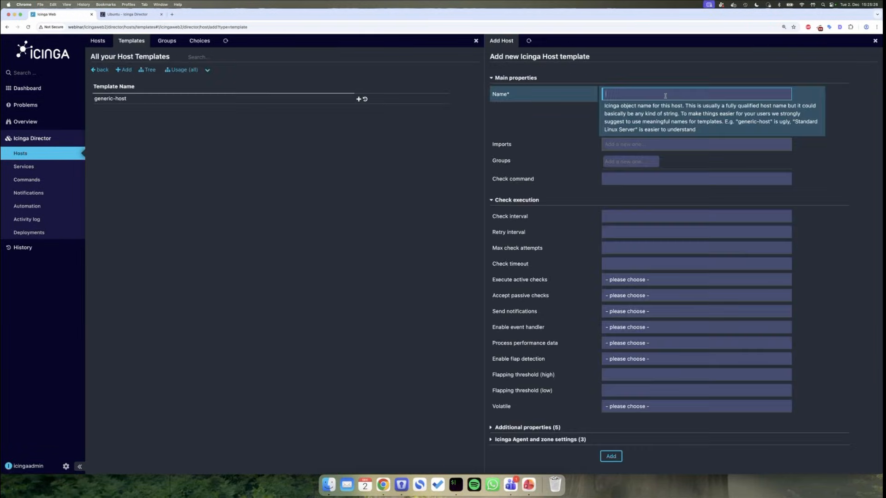
{"action": "type", "text": "Icinga Agent"}
{"action": "left_click", "coordinate": [764, 147]}
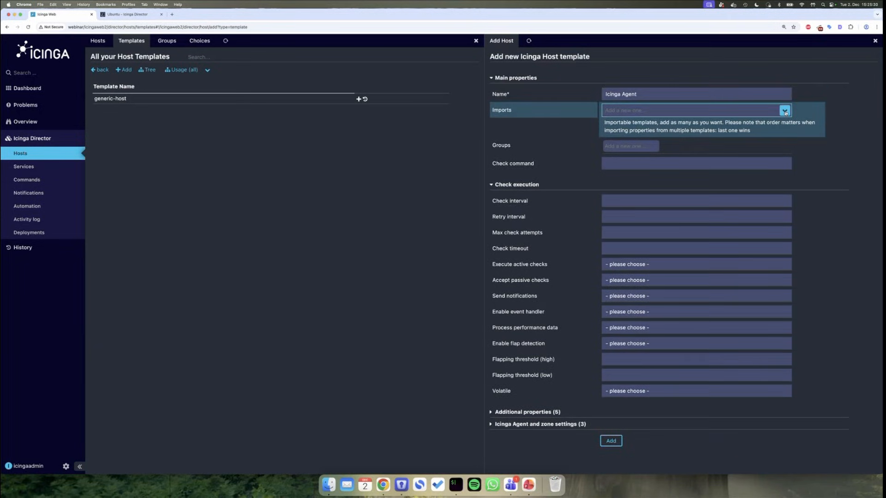
{"action": "left_click", "coordinate": [784, 111]}
{"action": "left_click", "coordinate": [710, 122]}
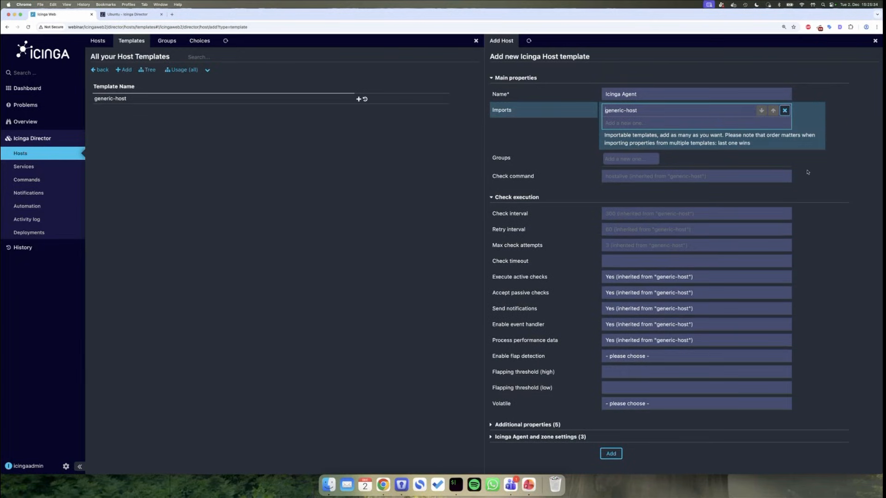
- Set Icinga2 Agent, Establish connection and Accepts config to Yes and save the template
{"action": "scroll", "coordinate": [808, 172], "scroll_direction": "down", "scroll_amount": 1}
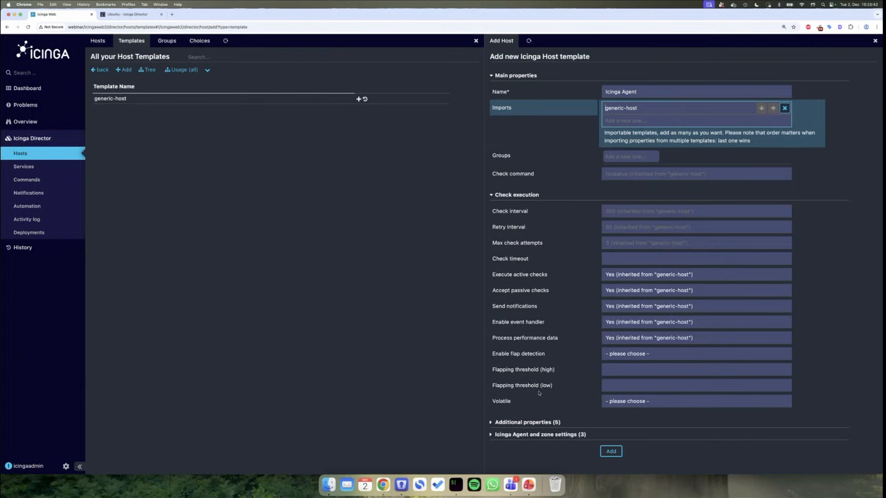
{"action": "left_click", "coordinate": [525, 436]}
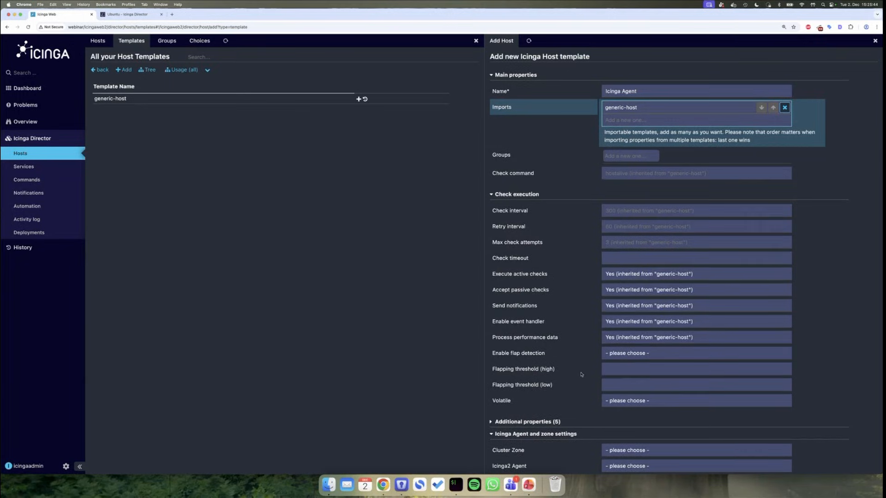
{"action": "scroll", "coordinate": [565, 399], "scroll_direction": "down", "scroll_amount": 3}
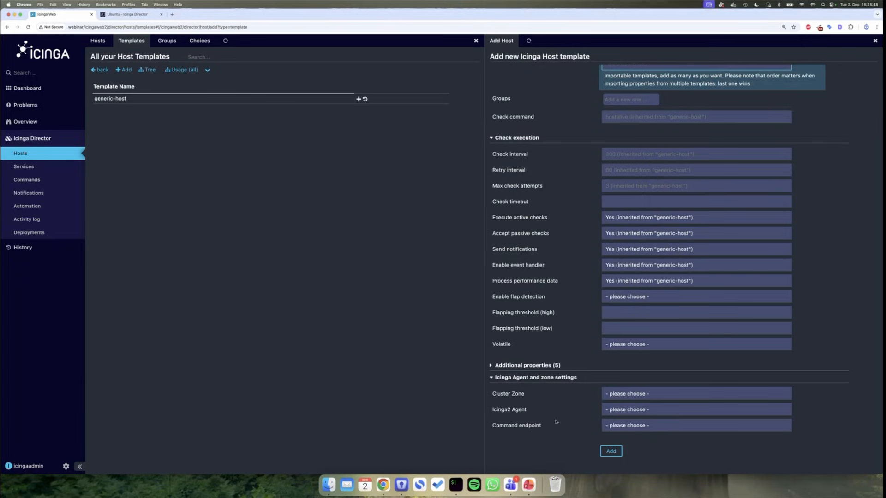
{"action": "left_click", "coordinate": [615, 412]}
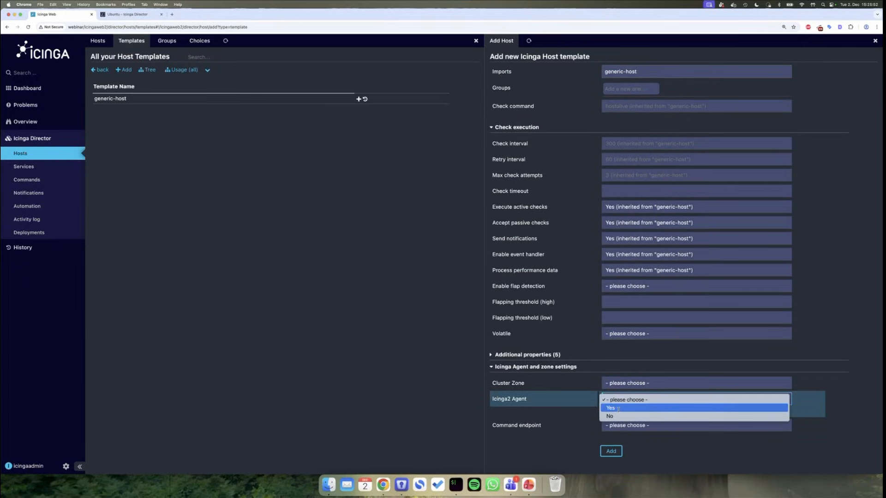
{"action": "left_click", "coordinate": [618, 409]}
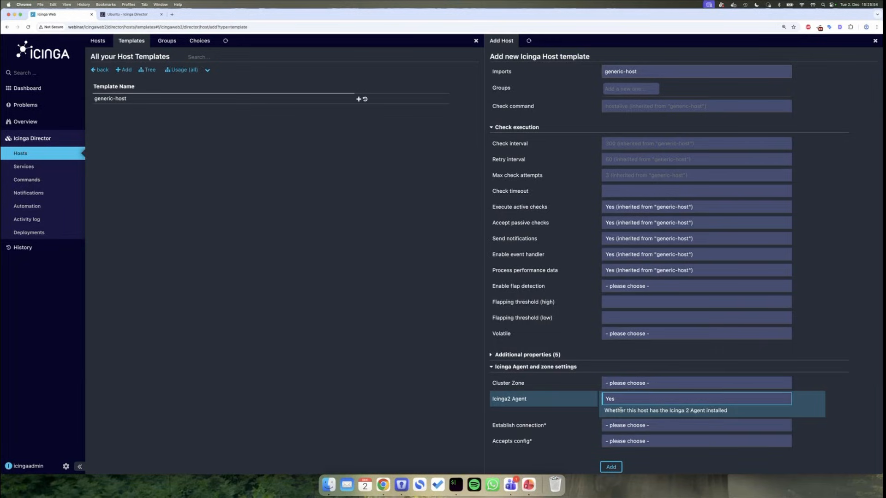
{"action": "left_click", "coordinate": [630, 425]}
{"action": "left_click", "coordinate": [626, 423]}
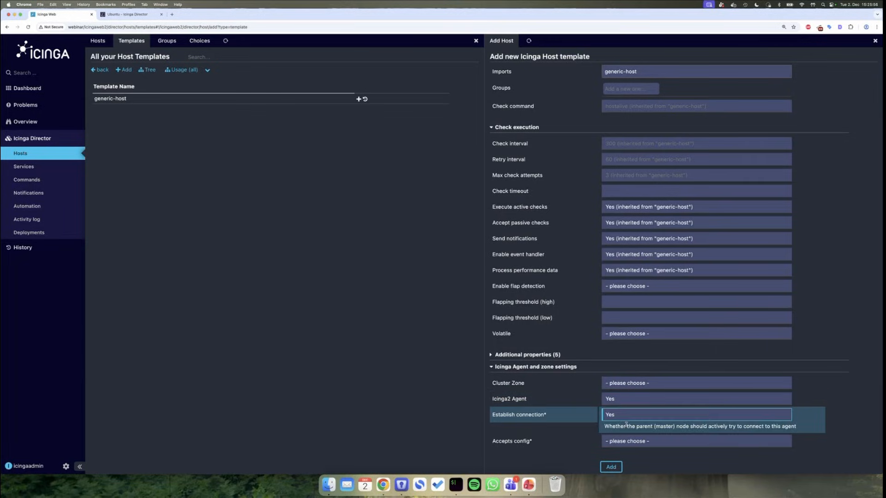
{"action": "scroll", "coordinate": [626, 424], "scroll_direction": "down", "scroll_amount": 1}
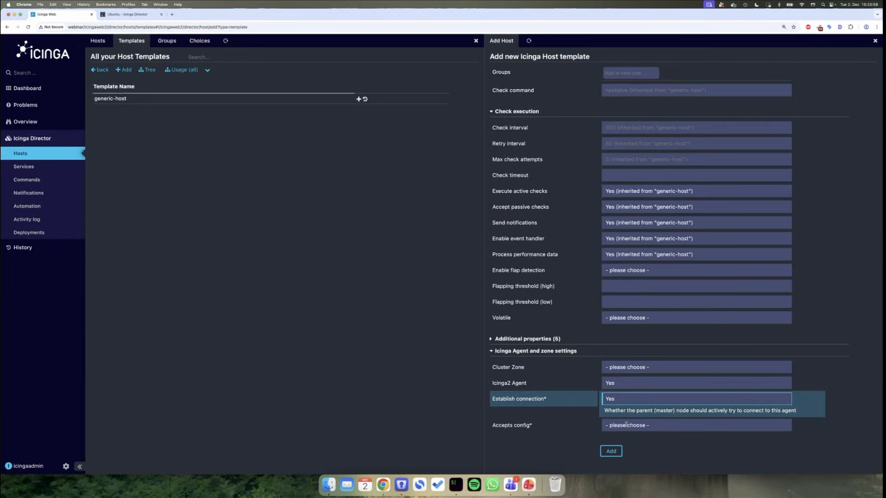
{"action": "left_click", "coordinate": [626, 424]}
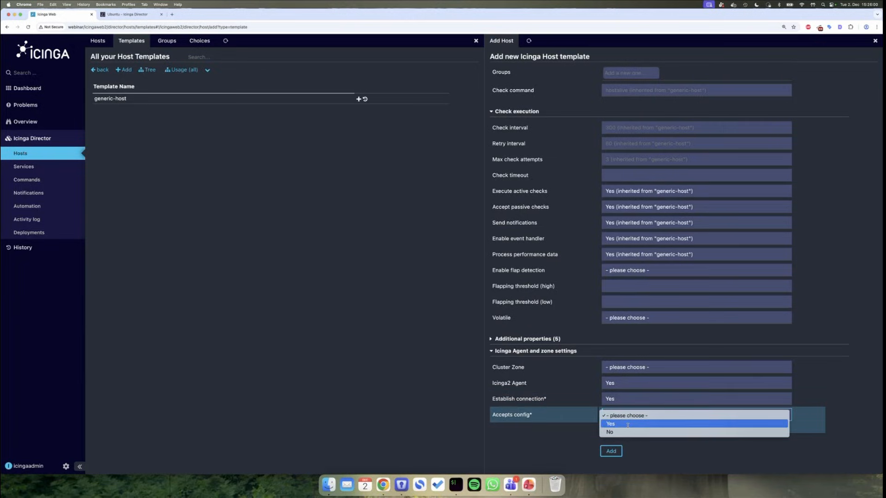
{"action": "left_click", "coordinate": [627, 424]}
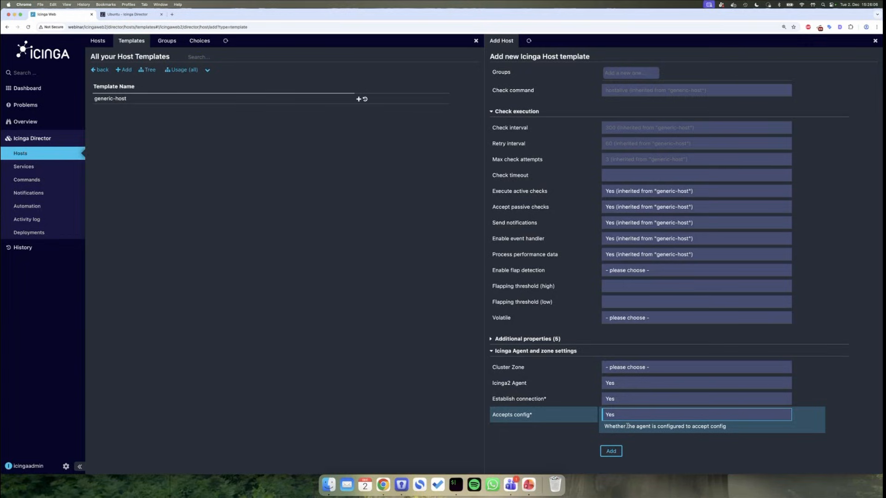
{"action": "left_click", "coordinate": [610, 452]}
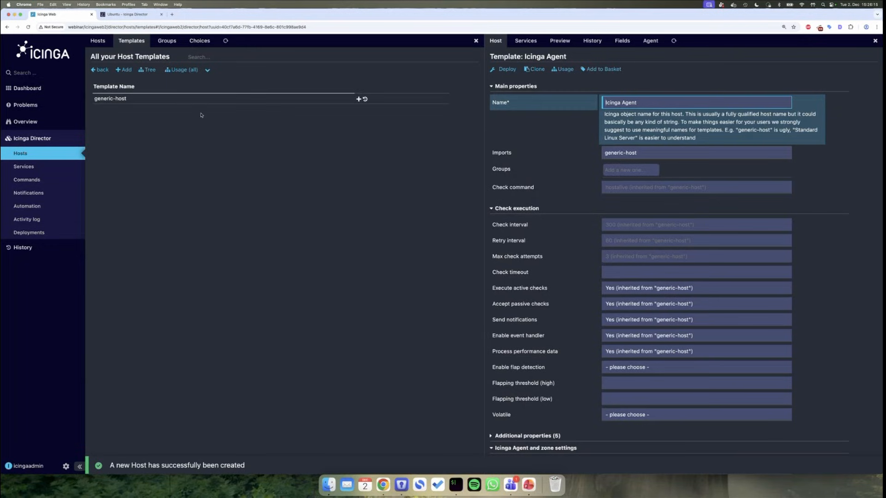
- Refresh the template list and go to the Director hosts list
{"action": "left_click", "coordinate": [226, 41]}
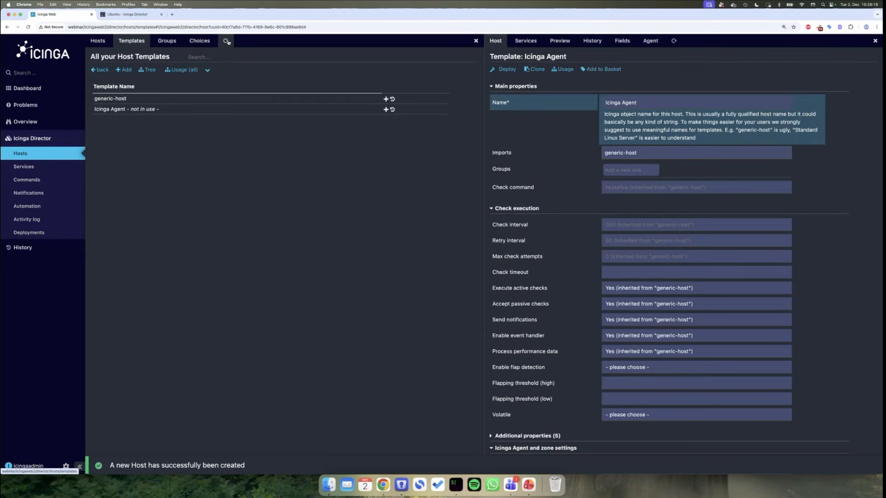
{"action": "left_click", "coordinate": [48, 156]}
{"action": "left_click", "coordinate": [145, 121]}
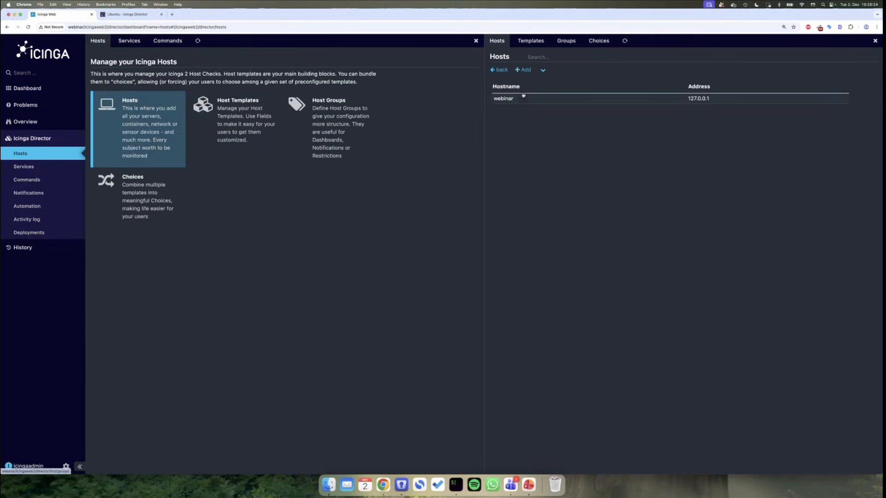
- Add host 'agent' with address 'agent' based on the Icinga Agent template
{"action": "left_click", "coordinate": [523, 69]}
{"action": "left_click", "coordinate": [640, 97]}
{"action": "left_click", "coordinate": [622, 112]}
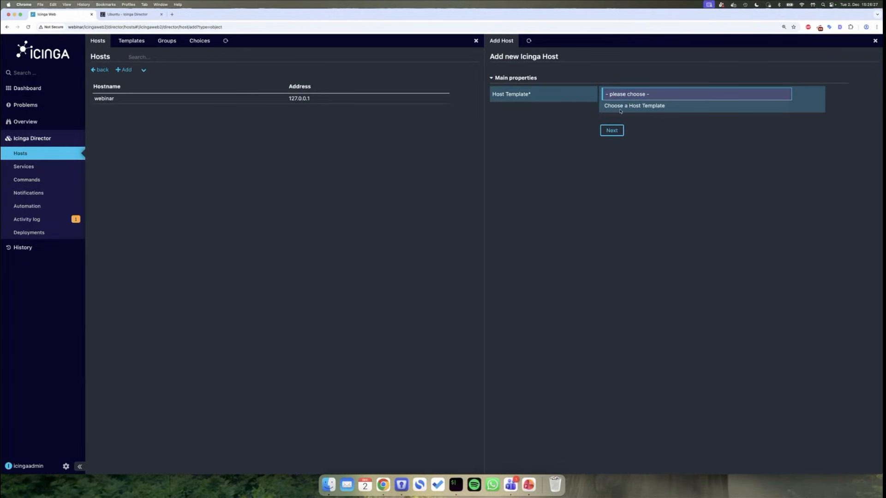
{"action": "left_click", "coordinate": [620, 118]}
{"action": "type", "text": "a"}
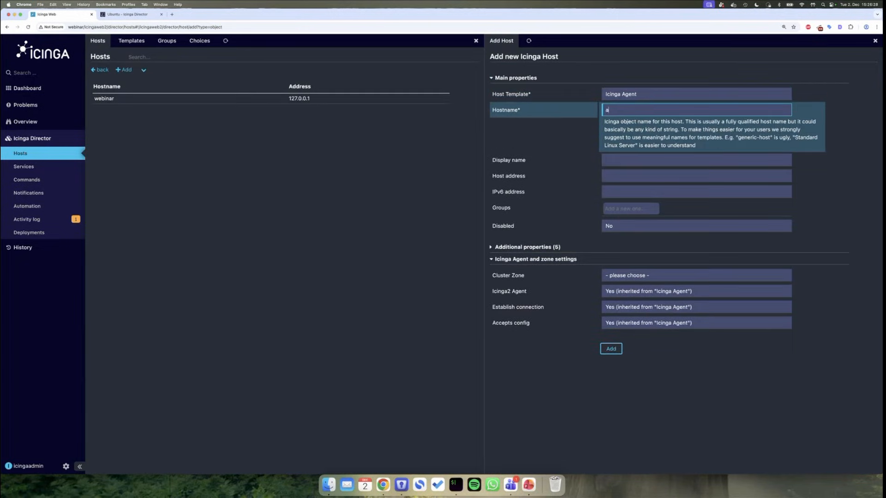
{"action": "type", "text": "gent"}
{"action": "left_click", "coordinate": [629, 177]}
{"action": "type", "text": "agen"}
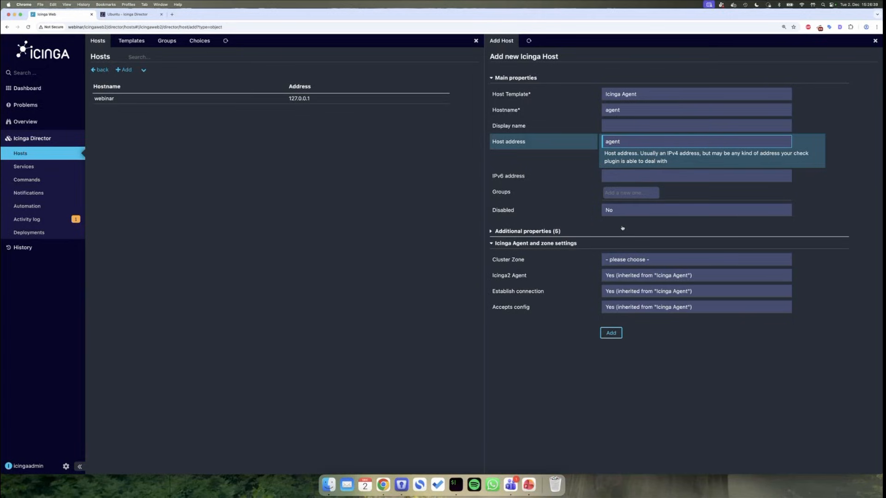
{"action": "left_click", "coordinate": [611, 332]}
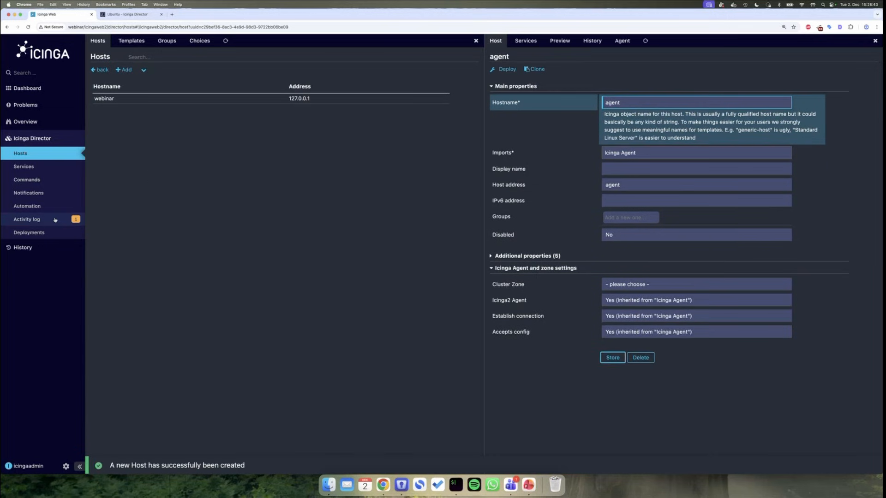
{"action": "left_click", "coordinate": [53, 220]}
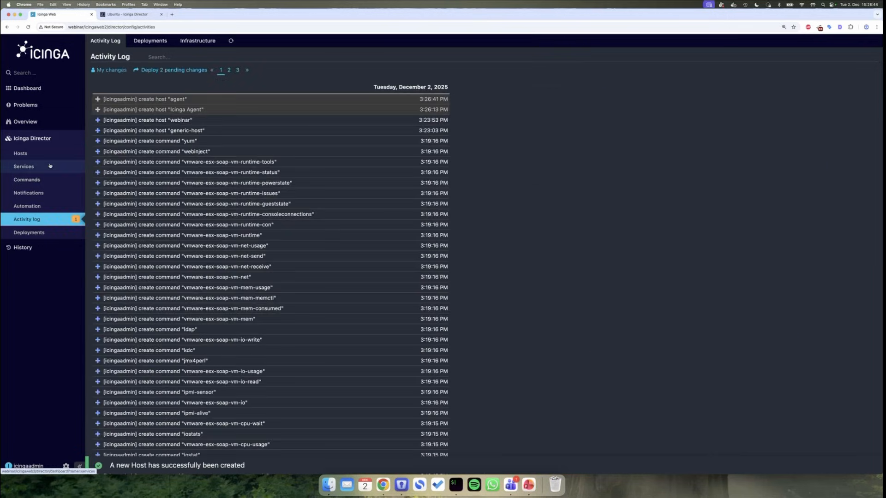
- Return to the agent host and view its Agent deployment ticket and setup scripts
{"action": "key", "text": "super+Left"}
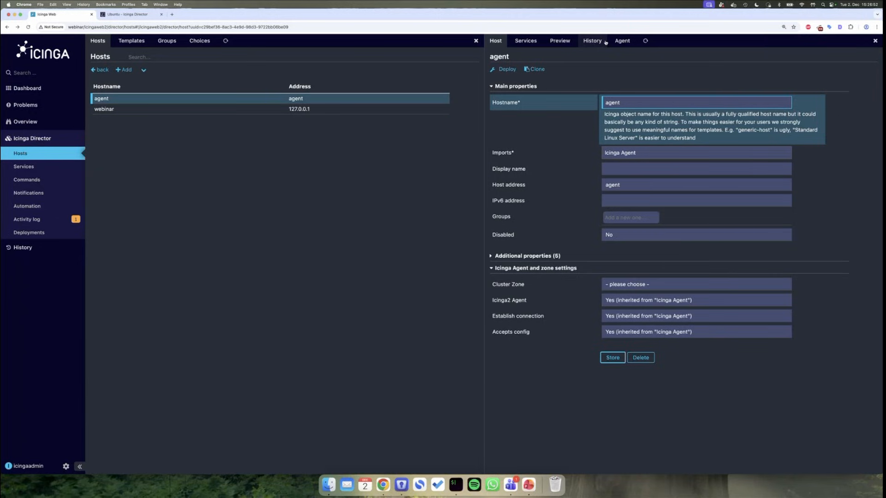
{"action": "left_click", "coordinate": [622, 41]}
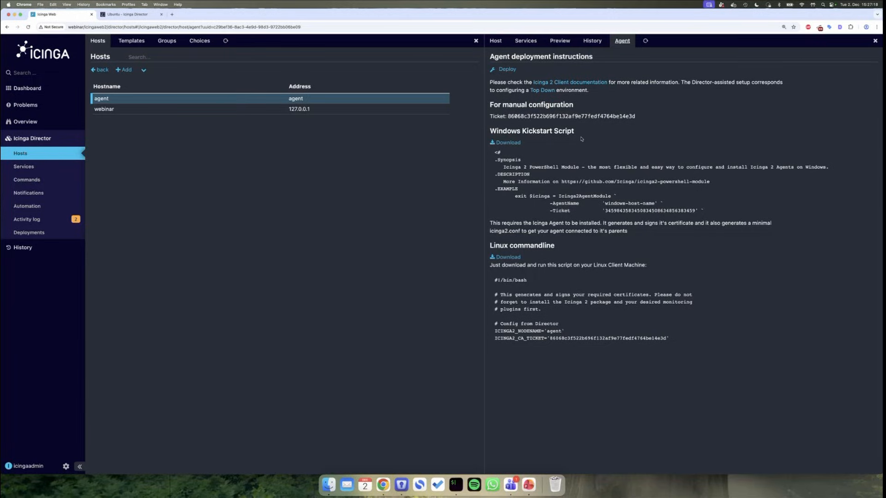
{"action": "left_click", "coordinate": [456, 484]}
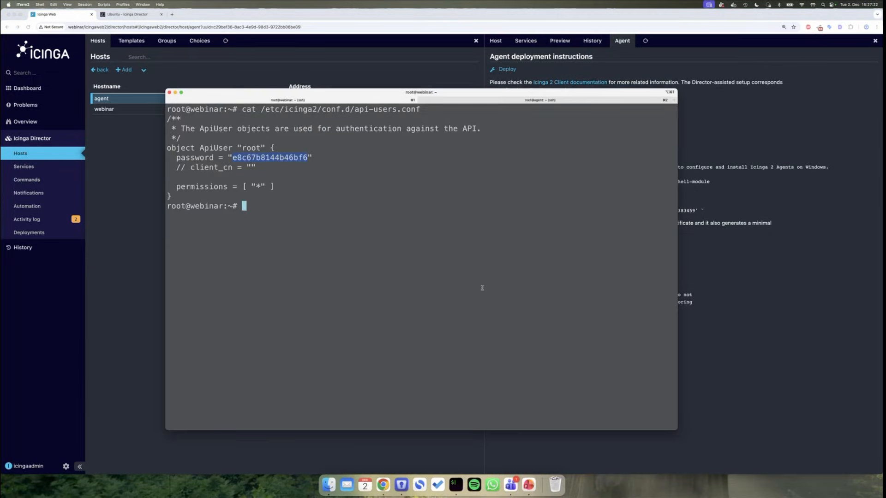
- In the root@agent session, run and confirm 'apt install icinga2 monitoring-plugins'
{"action": "key", "text": "super+2"}
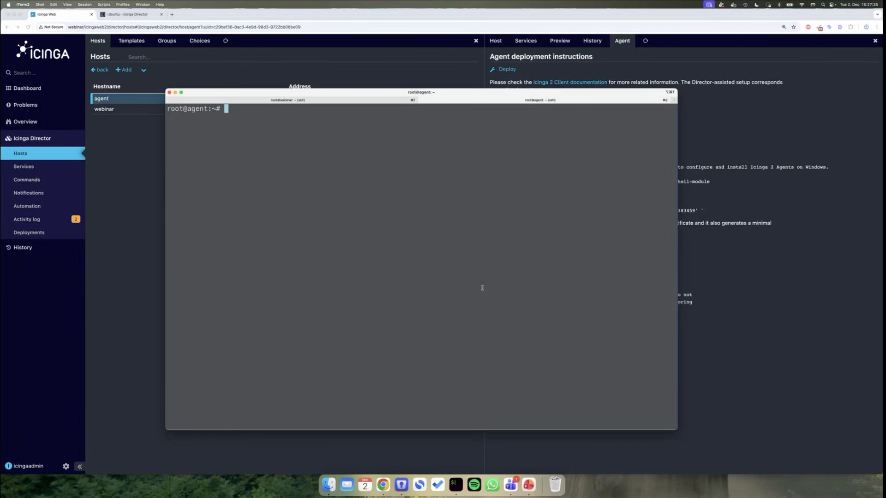
{"action": "type", "text": "apt install ici"}
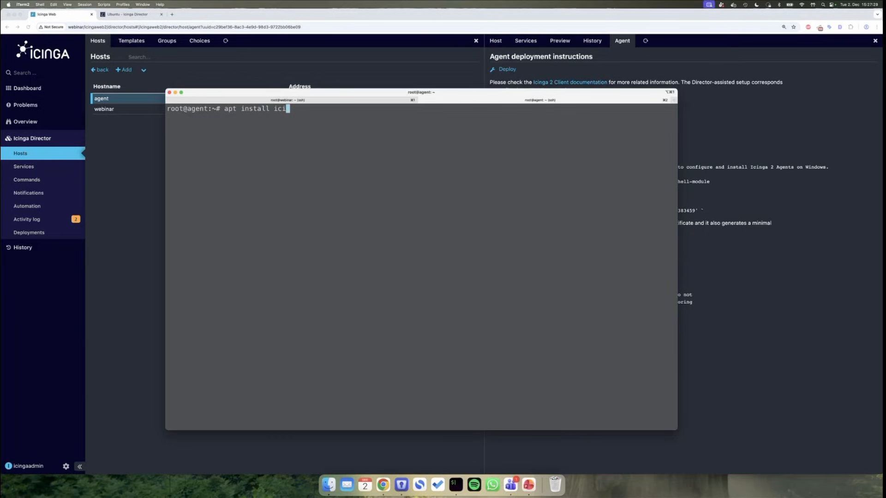
{"action": "type", "text": "nga2 monitoring-plugin"}
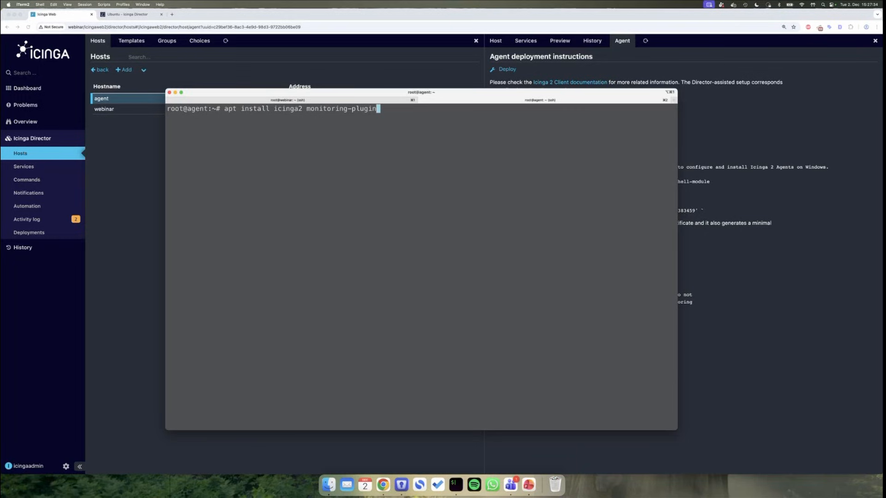
{"action": "type", "text": "s"}
{"action": "key", "text": "Return"}
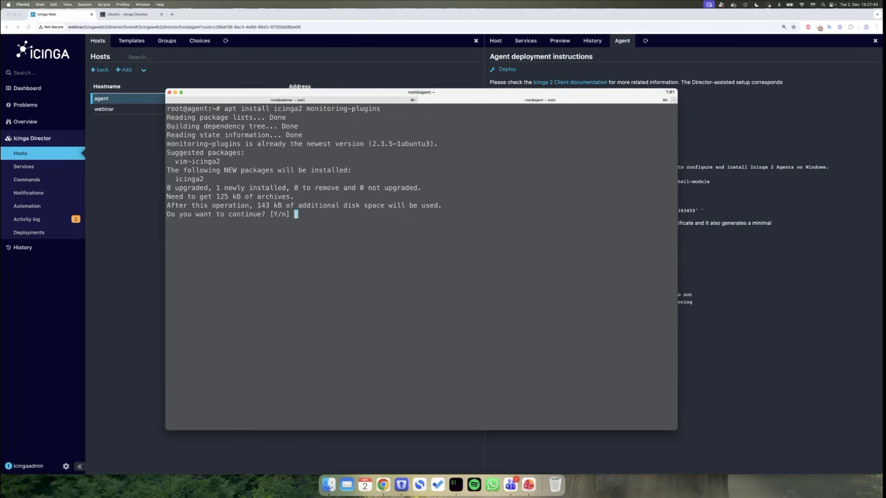
{"action": "key", "text": "Return"}
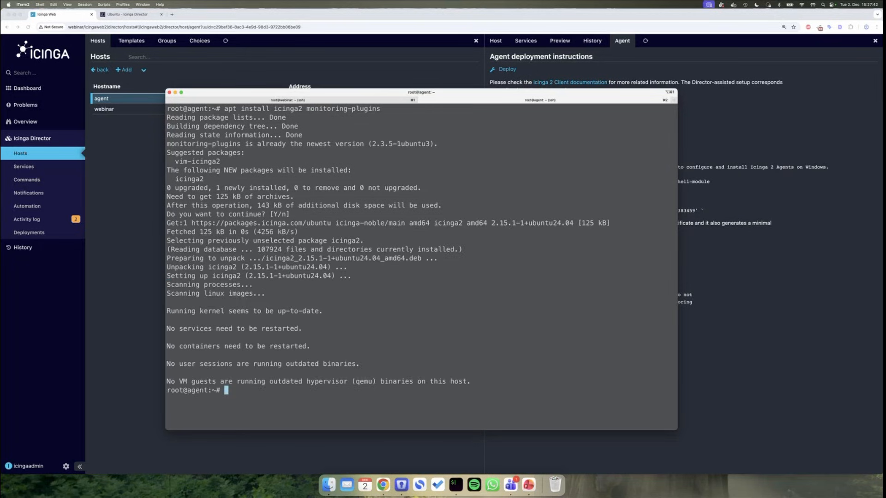
{"action": "key", "text": "ctrl+l"}
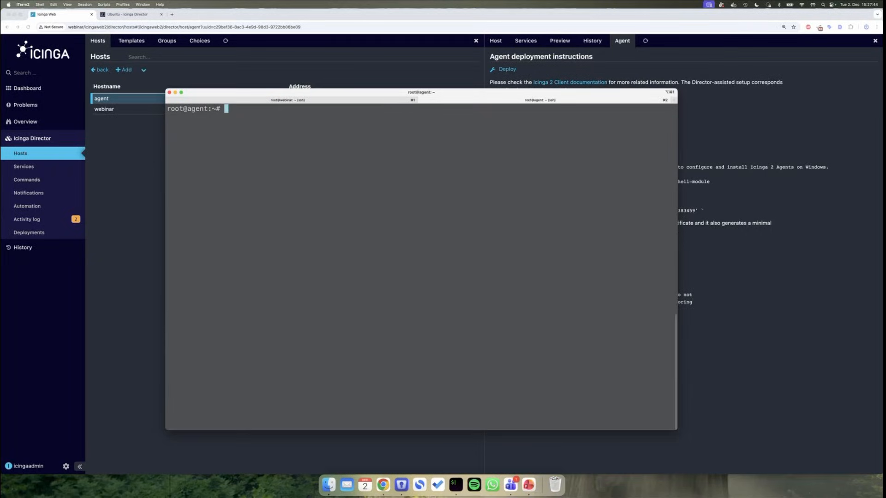
- Launch 'icinga2 node wizard' as an agent with CN agent and parent CN webinar
{"action": "type", "text": "icinga2 "}
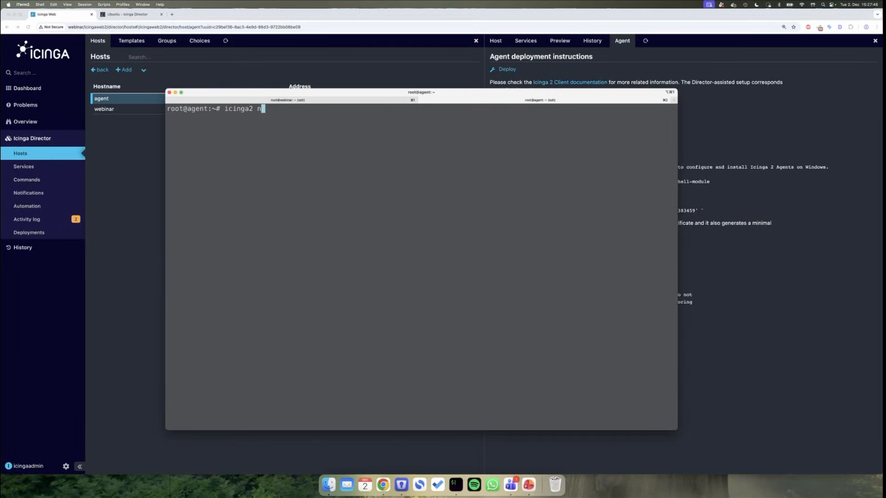
{"action": "type", "text": "node wizard"}
{"action": "key", "text": "Return"}
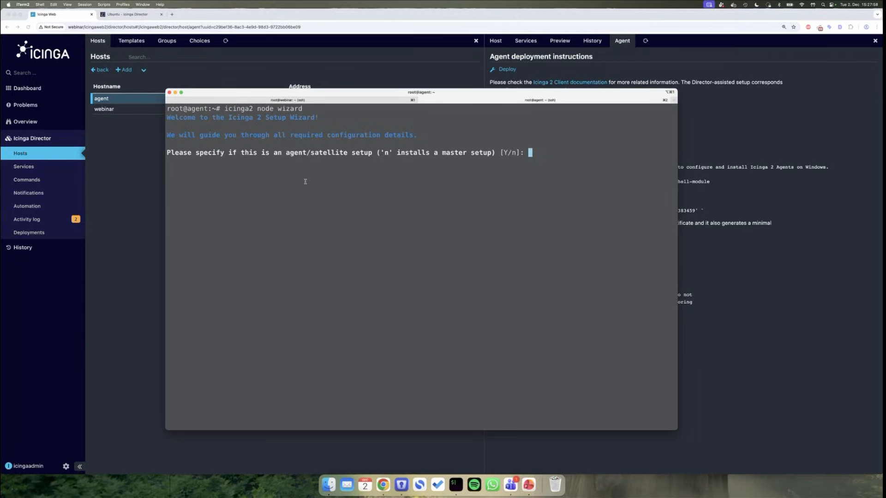
{"action": "key", "text": "Return"}
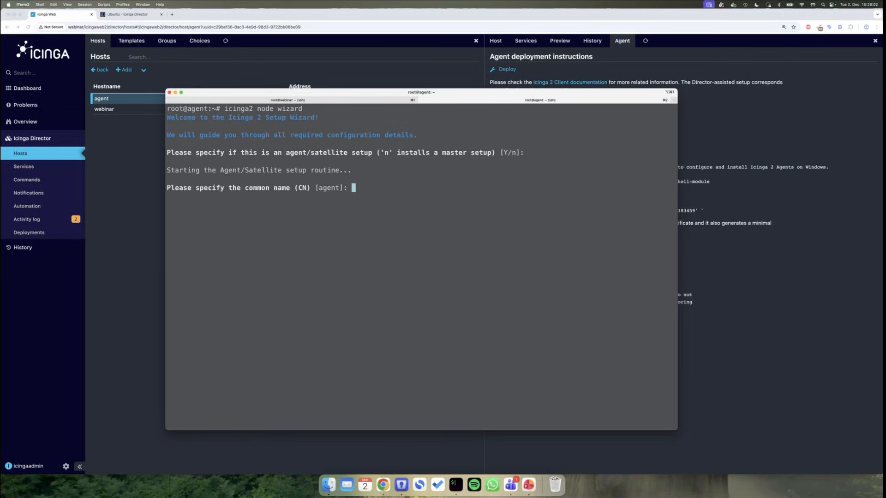
{"action": "key", "text": "Return"}
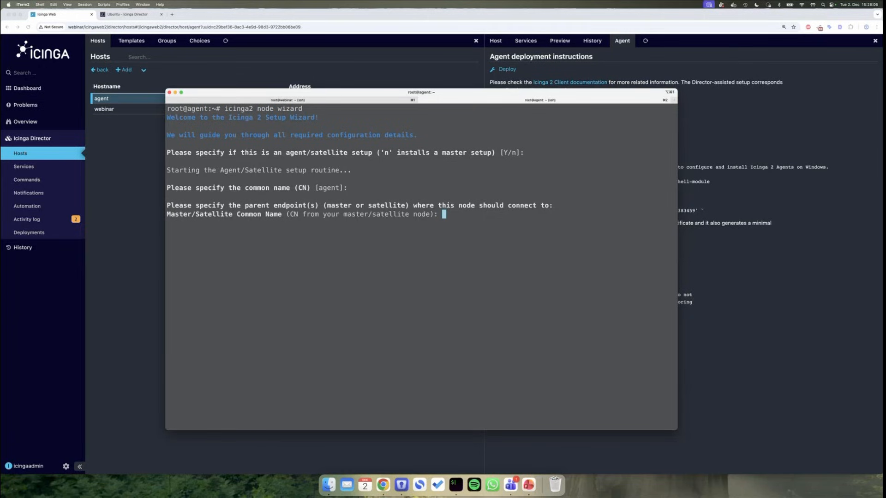
{"action": "type", "text": "webinar"}
{"action": "key", "text": "Return"}
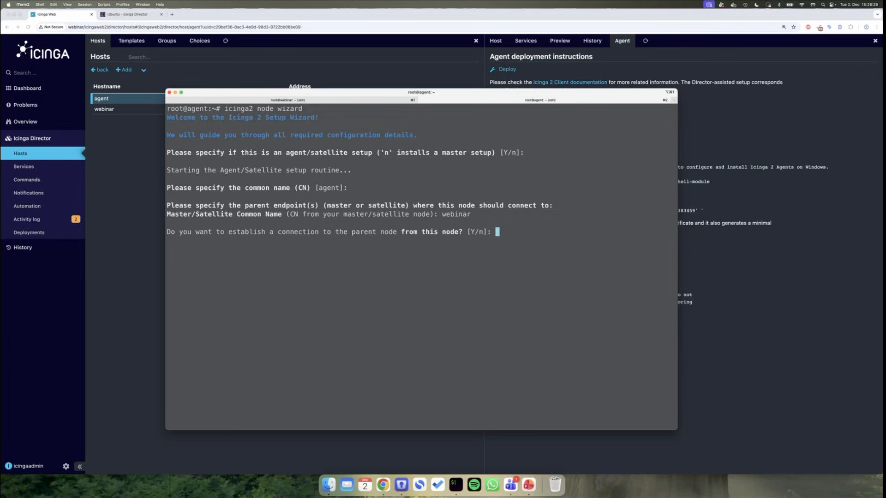
- Set parent endpoint webinar on port 5665 with no extra endpoints; select the failing /var/lib/icinga2 path
{"action": "key", "text": "Return"}
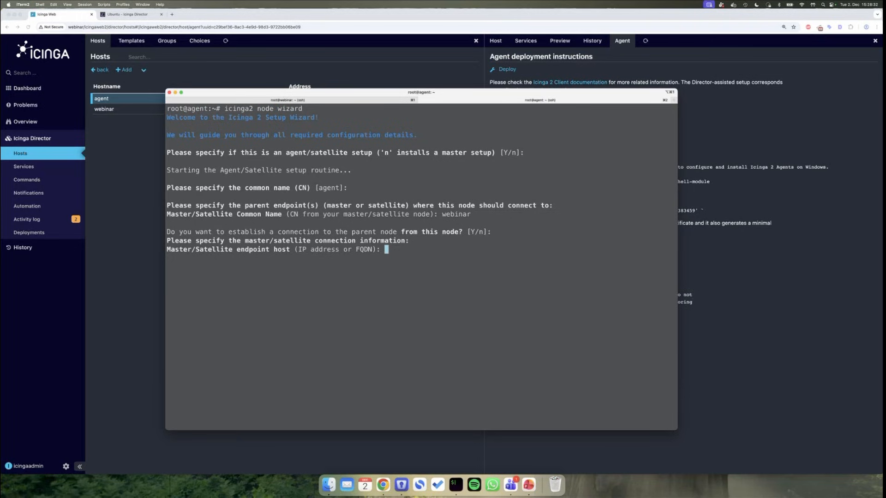
{"action": "type", "text": "webinar"}
{"action": "key", "text": "Return"}
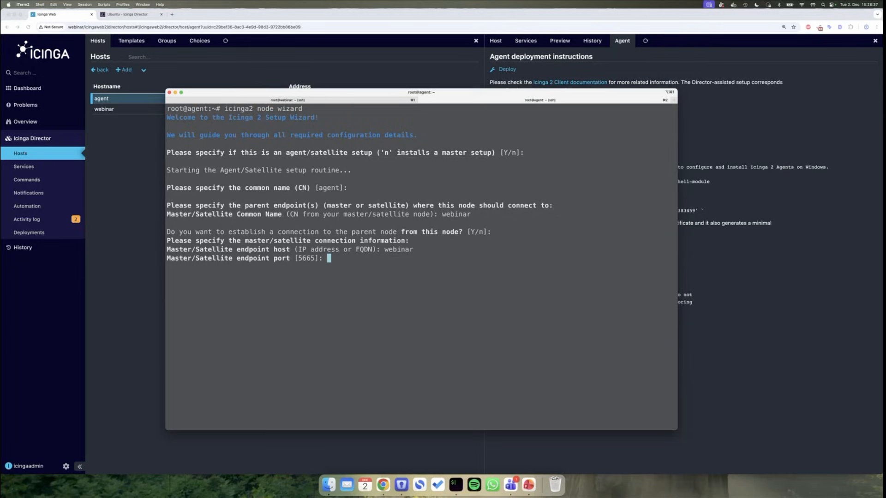
{"action": "key", "text": "Return"}
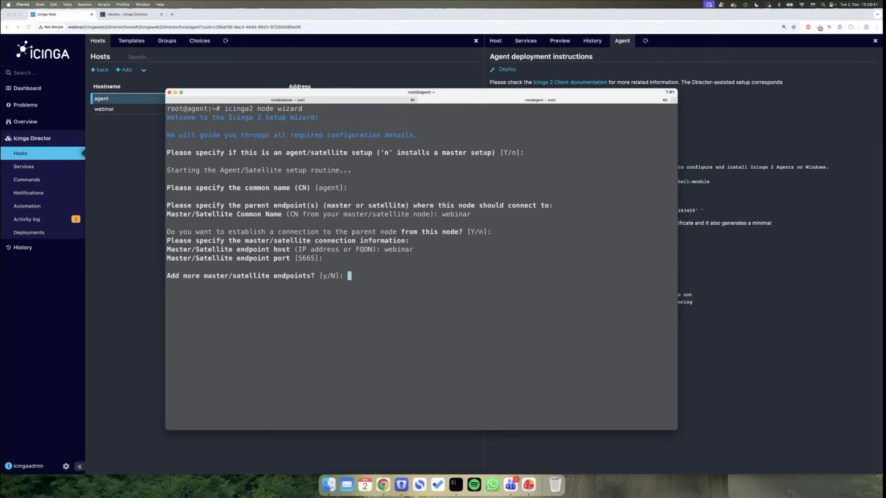
{"action": "key", "text": "Return"}
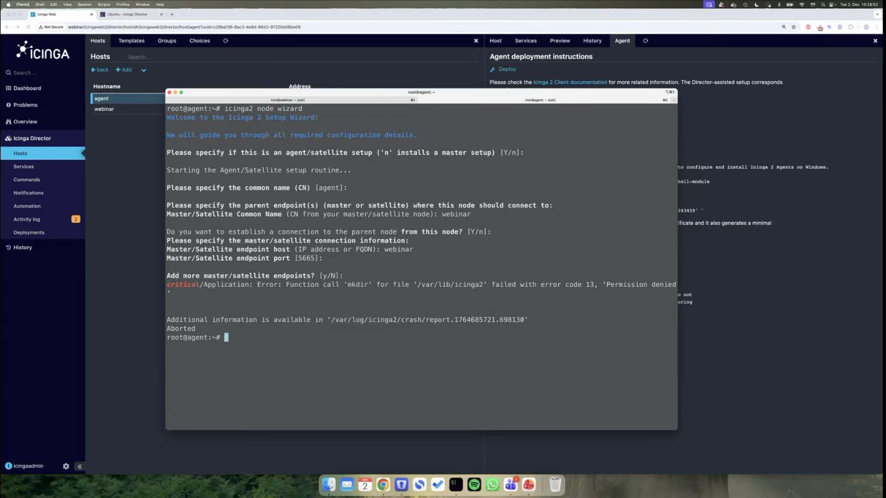
{"action": "double_click", "coordinate": [447, 284]}
{"action": "key", "text": "super+c"}
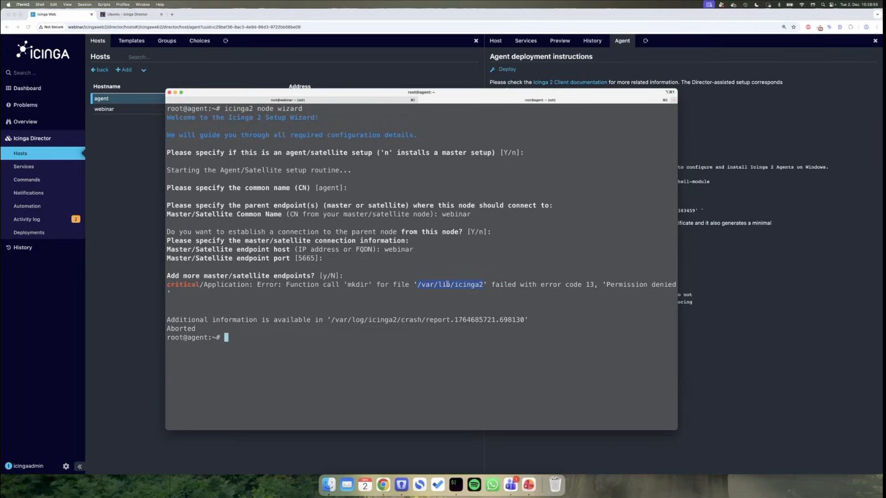
- Purge the icinga2 package with 'apt purge icinga2' recalled from history
{"action": "type", "text": "rm -rf"}
{"action": "key", "text": "super+v"}
{"action": "key", "text": "ctrl+c"}
{"action": "type", "text": "p"}
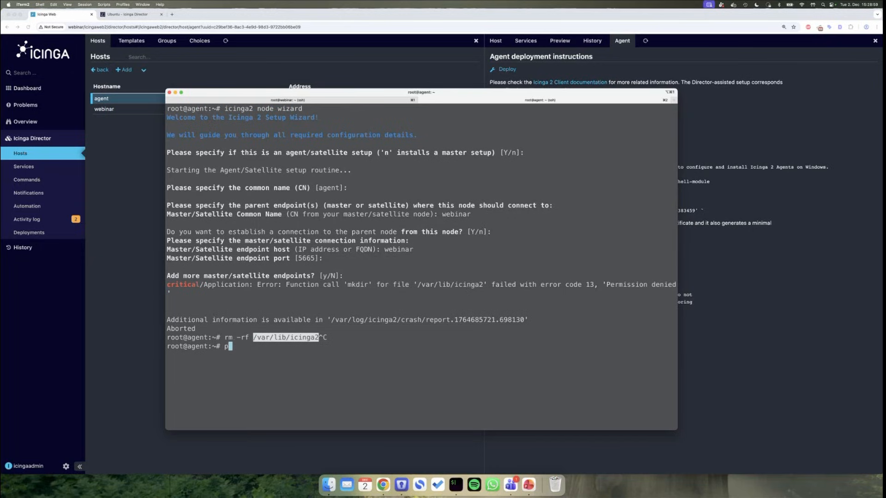
{"action": "key", "text": "ctrl+r"}
{"action": "type", "text": "purge"}
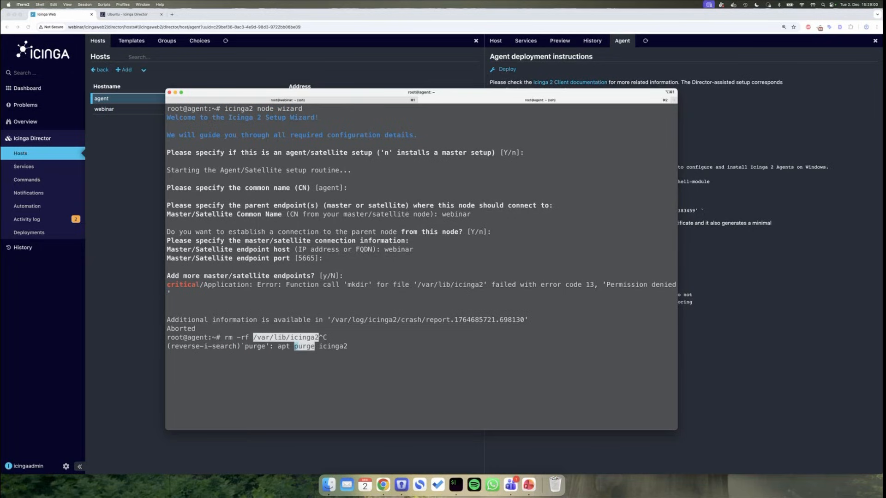
{"action": "key", "text": "Return"}
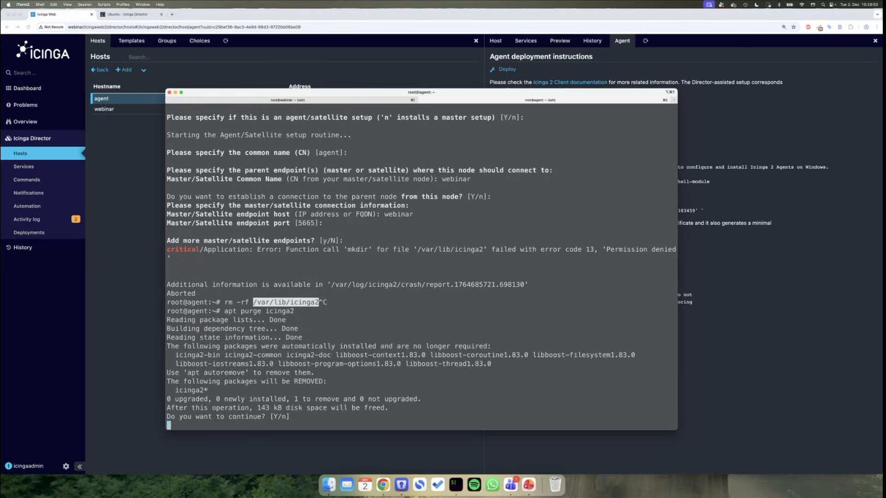
{"action": "key", "text": "Return"}
- Reinstall icinga2 and monitoring-plugins using the install command from history
{"action": "type", "text": "r"}
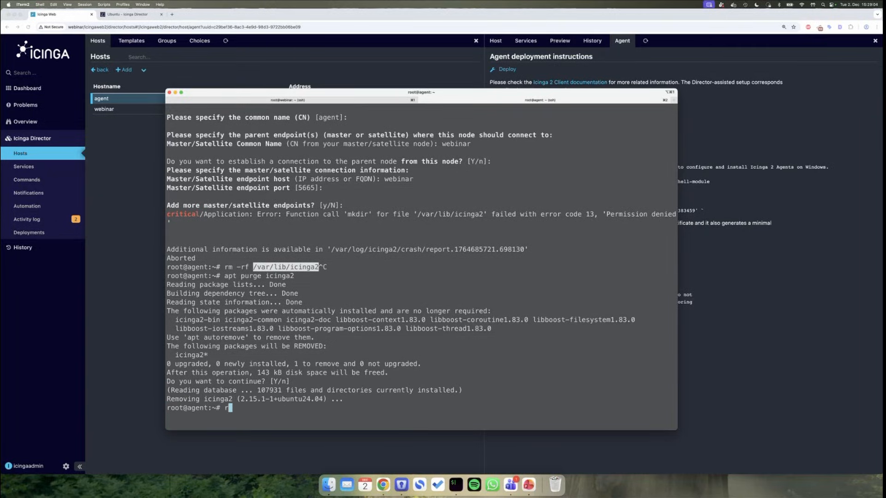
{"action": "type", "text": "m -rf /var/lib/ic"}
{"action": "key", "text": "ctrl+c"}
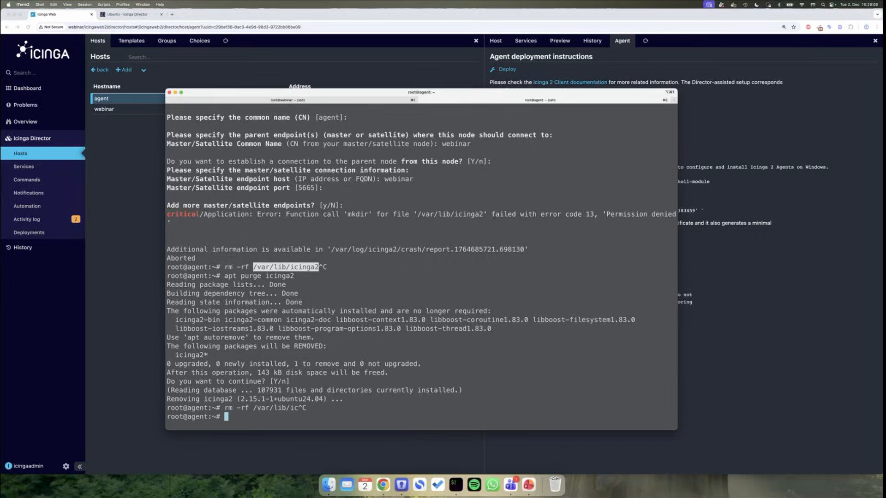
{"action": "key", "text": "ctrl+l"}
{"action": "key", "text": "ctrl+r"}
{"action": "type", "text": "install"}
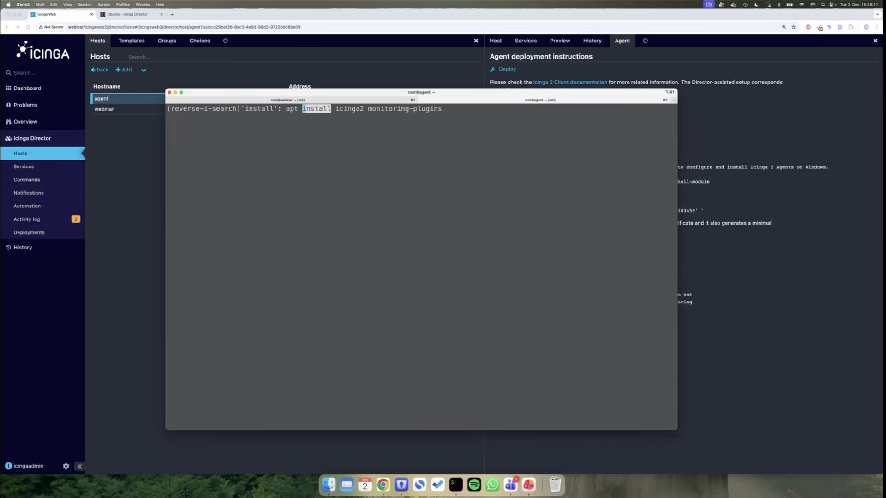
{"action": "key", "text": "Return"}
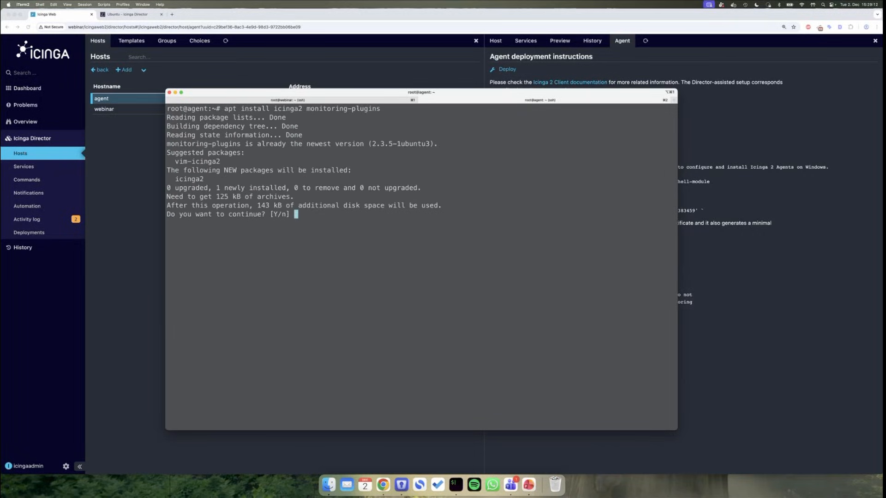
{"action": "key", "text": "Return"}
{"action": "key", "text": "ctrl+l"}
{"action": "key", "text": "ctrl+r"}
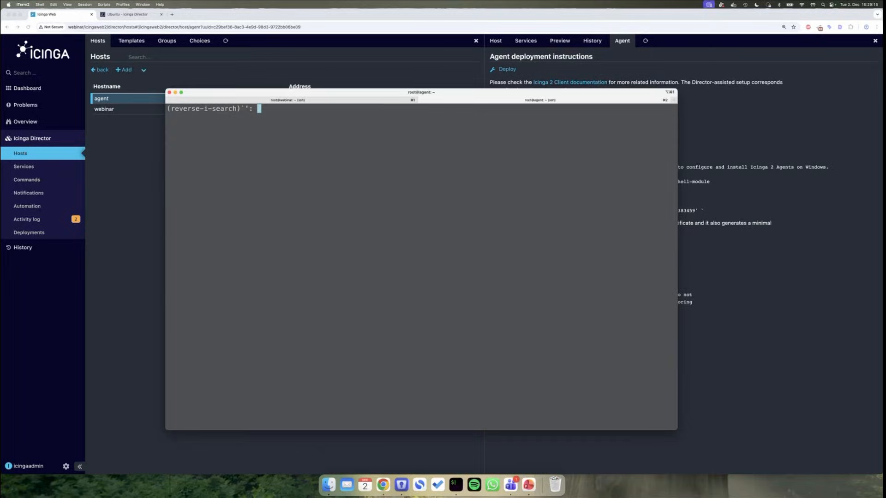
- Rerun 'icinga2 node wizard' as an agent/satellite setup, keeping the default common name 'agent'
{"action": "type", "text": "node"}
{"action": "key", "text": "Return"}
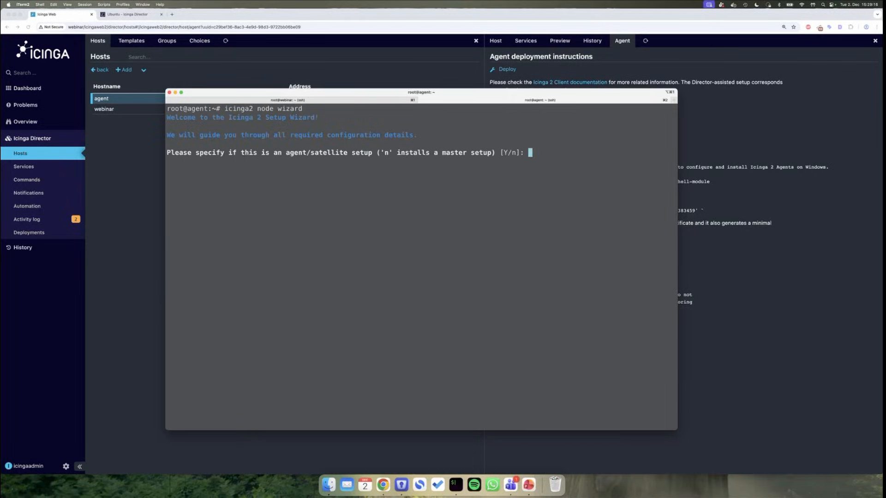
{"action": "key", "text": "Return"}
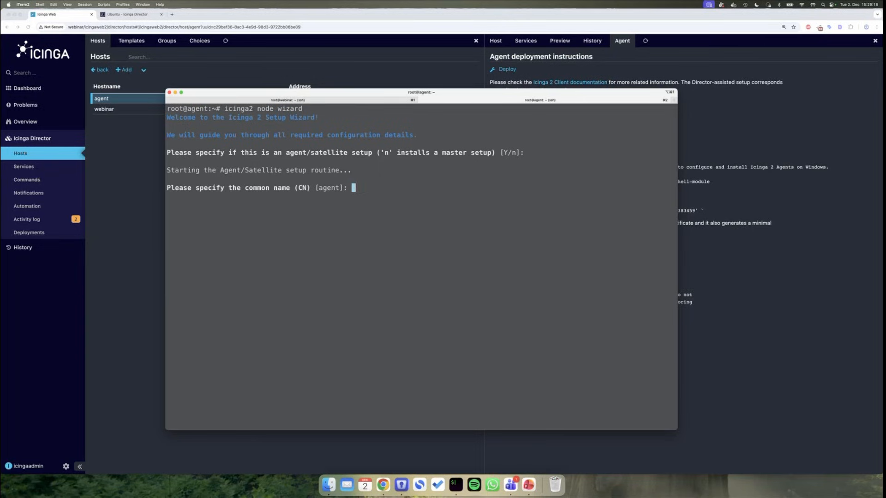
{"action": "key", "text": "Return"}
- Set 'webinar' as the parent common name and endpoint host on port 5665
{"action": "type", "text": "webi"}
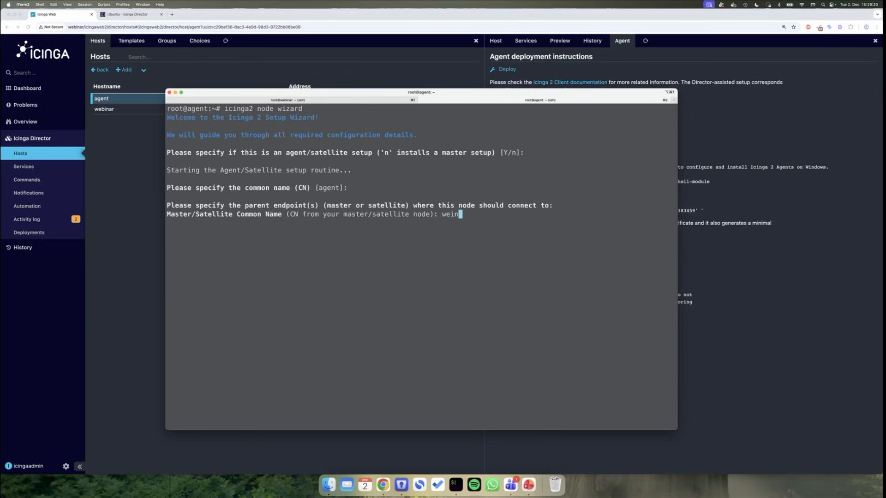
{"action": "type", "text": "nar"}
{"action": "key", "text": "Return"}
{"action": "key", "text": "Return"}
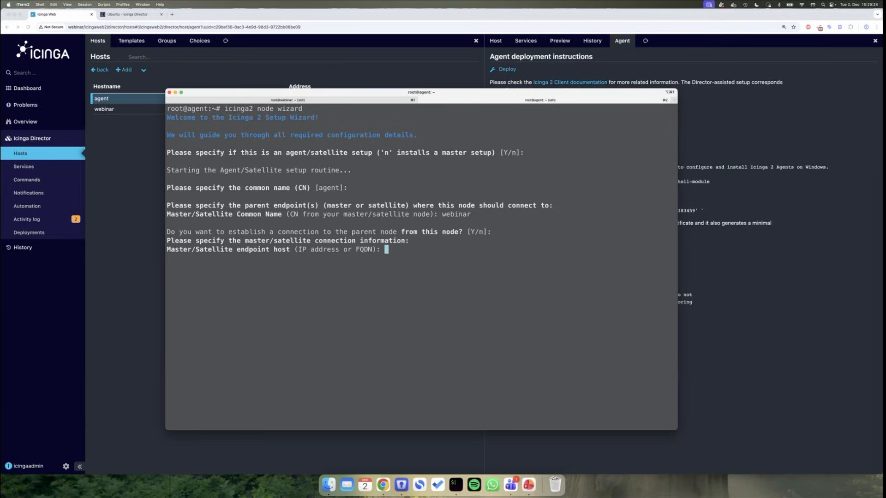
{"action": "type", "text": "webinar"}
{"action": "key", "text": "Return"}
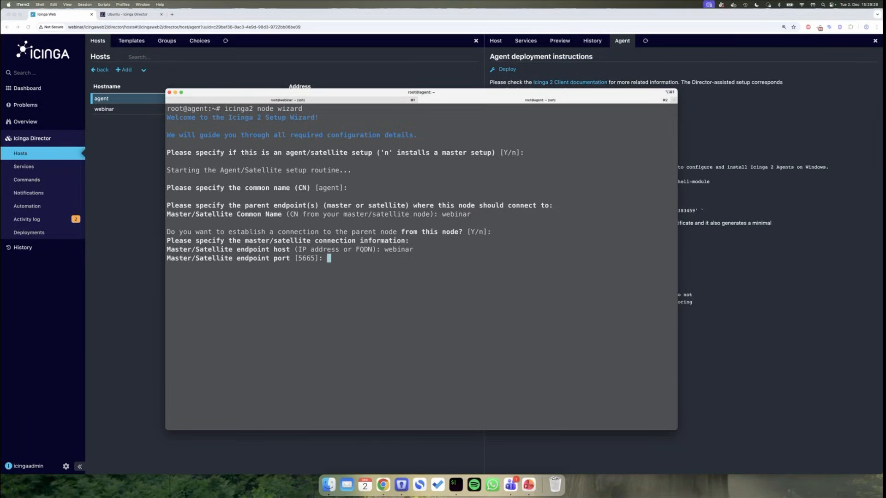
{"action": "key", "text": "Return"}
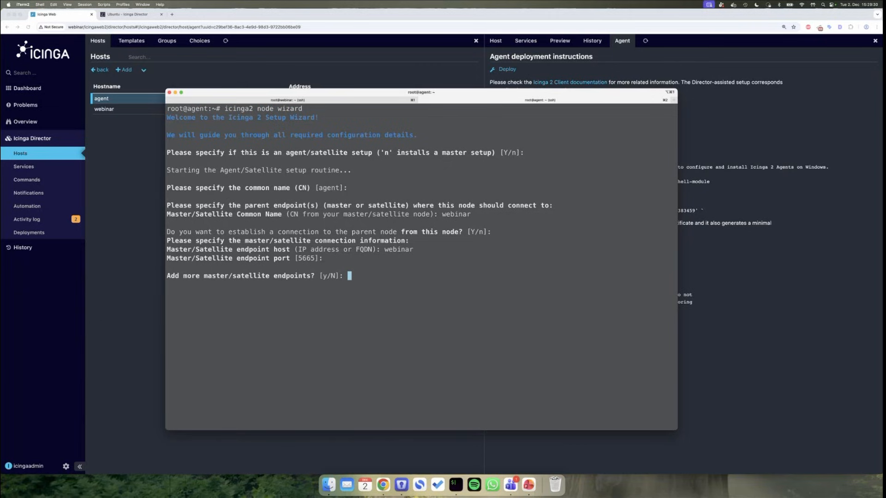
{"action": "key", "text": "Return"}
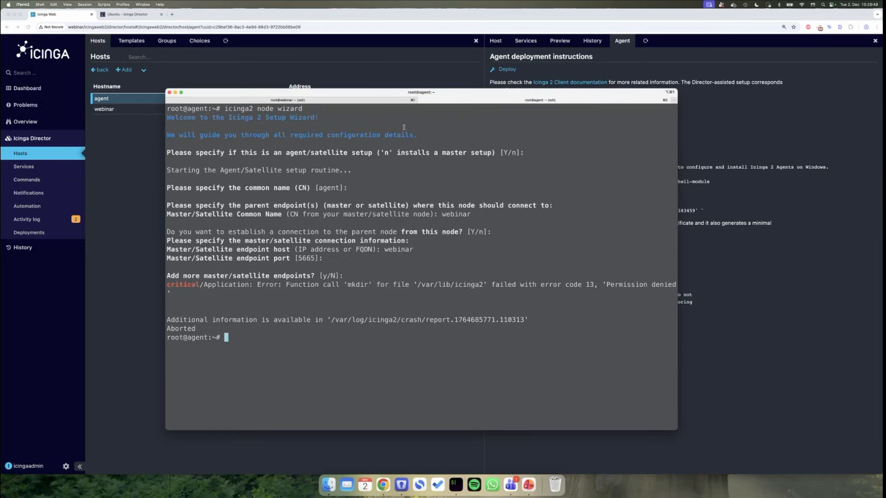
{"action": "left_click", "coordinate": [382, 101]}
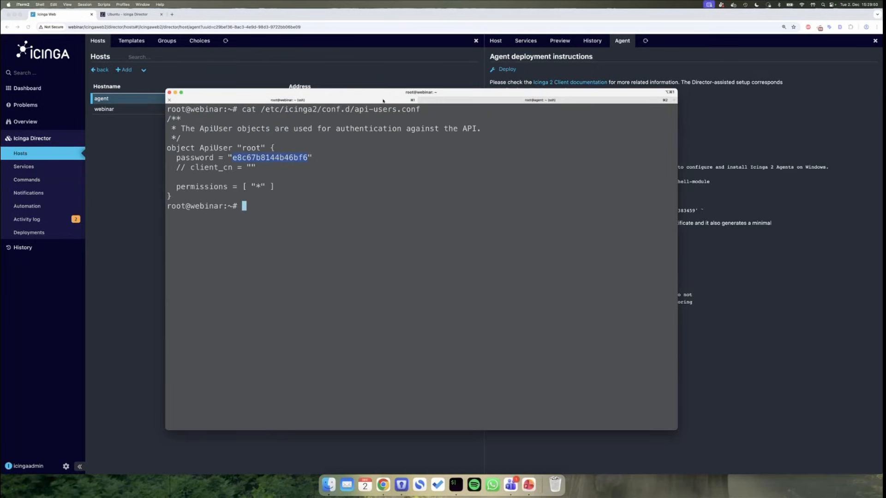
{"action": "left_click", "coordinate": [128, 213]}
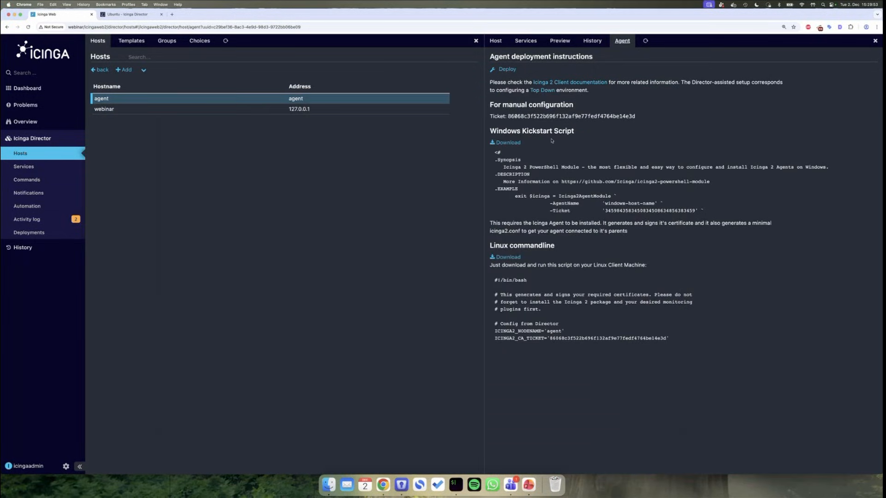
{"action": "left_click", "coordinate": [456, 483]}
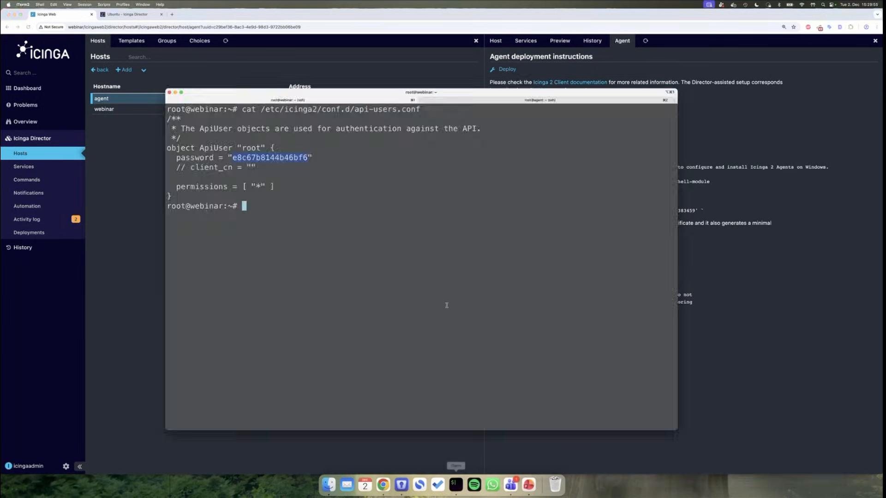
{"action": "left_click", "coordinate": [475, 99]}
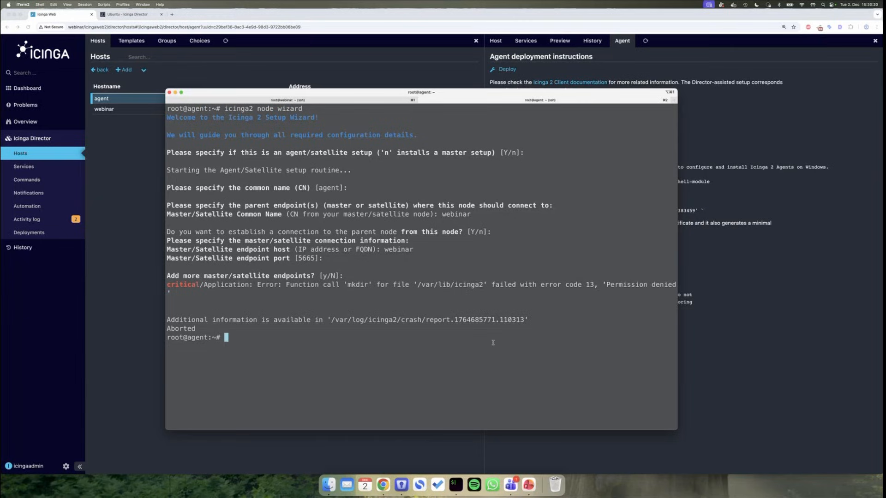
- Compare the agent deployment instructions with the failed node wizard output
{"action": "left_click", "coordinate": [703, 385]}
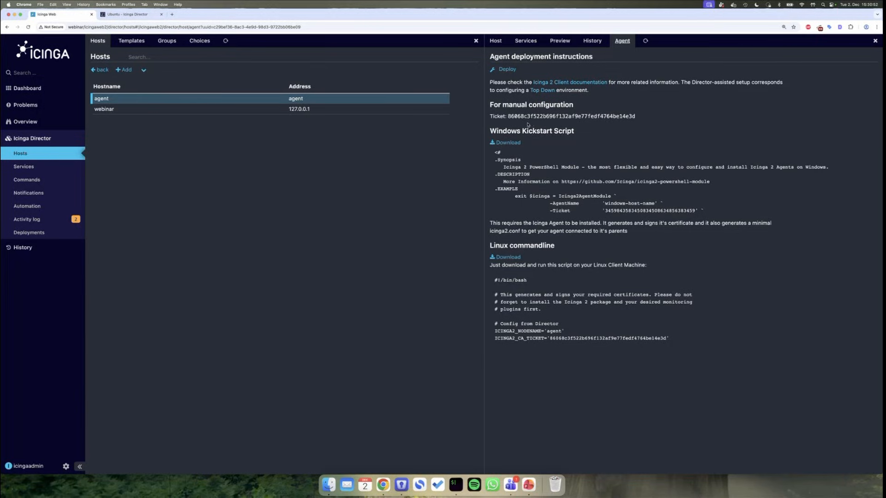
{"action": "left_click", "coordinate": [456, 484]}
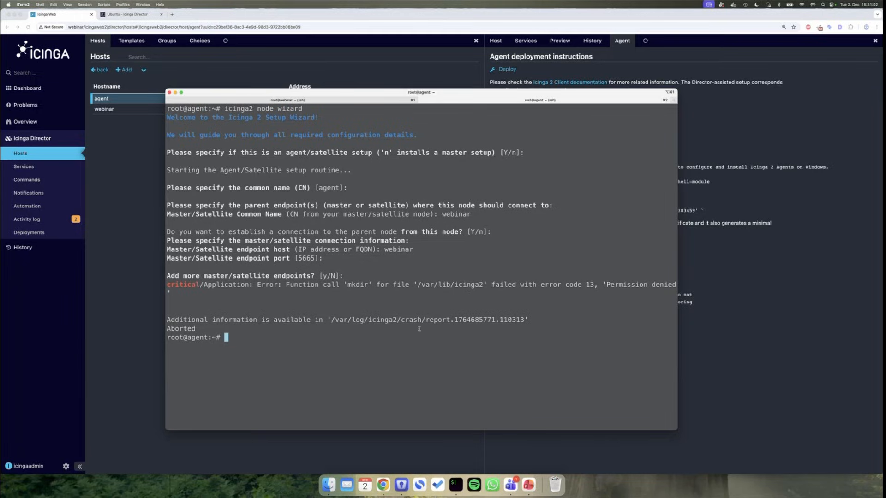
{"action": "left_click", "coordinate": [147, 288]}
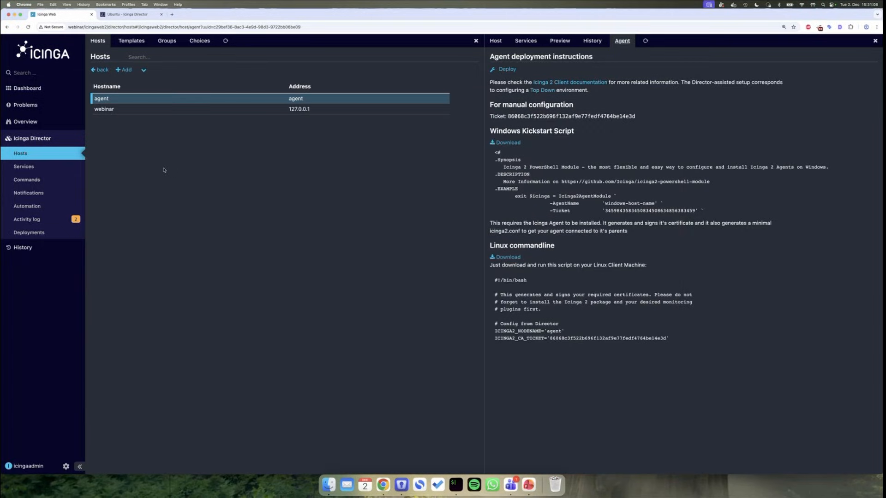
- Review the agent host's settings in the Director host list, then go to the Activity log
{"action": "left_click", "coordinate": [51, 152]}
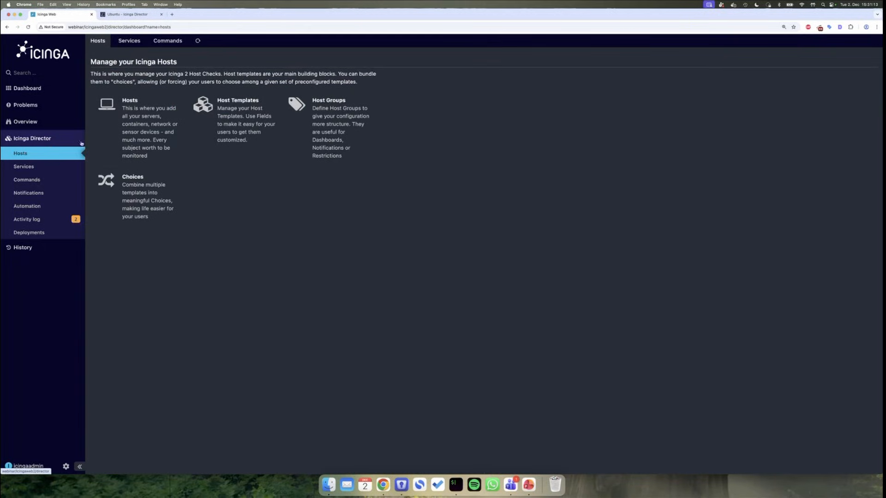
{"action": "left_click", "coordinate": [155, 114]}
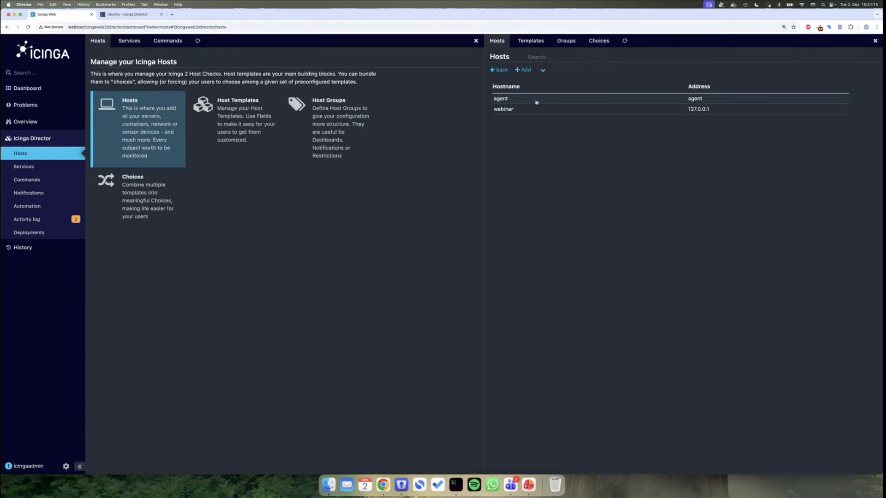
{"action": "left_click", "coordinate": [534, 100]}
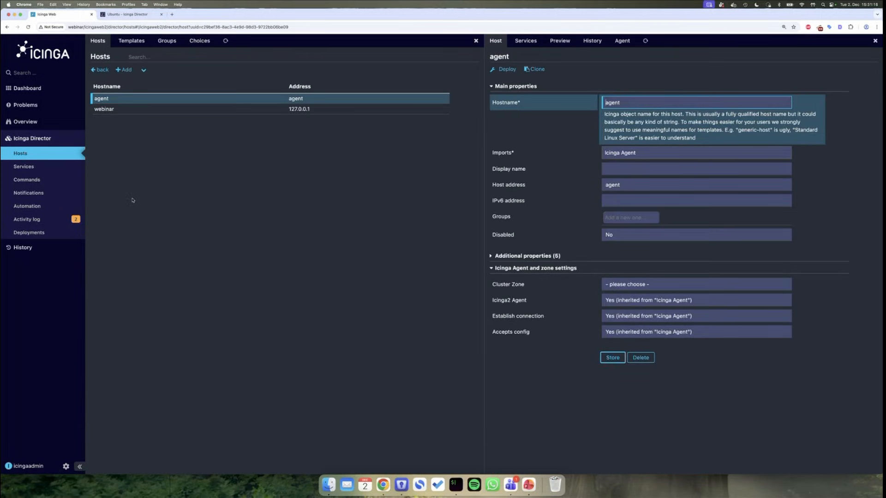
{"action": "left_click", "coordinate": [41, 219]}
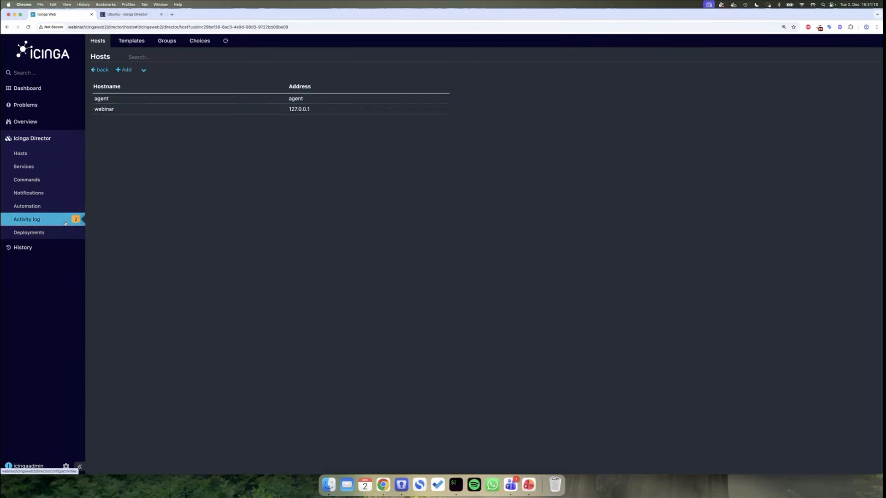
- Review the pending Icinga Agent template and agent host changes, including the Endpoint and Zone 'agent'
{"action": "left_click", "coordinate": [236, 111]}
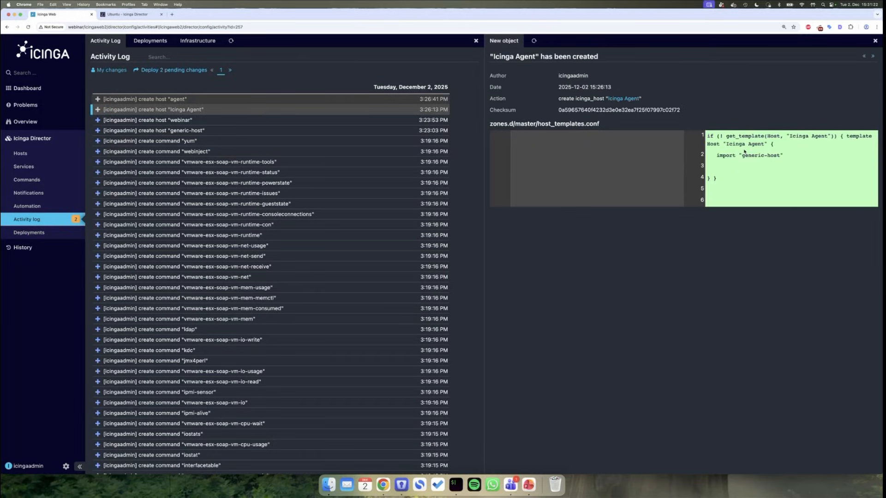
{"action": "left_click", "coordinate": [256, 100]}
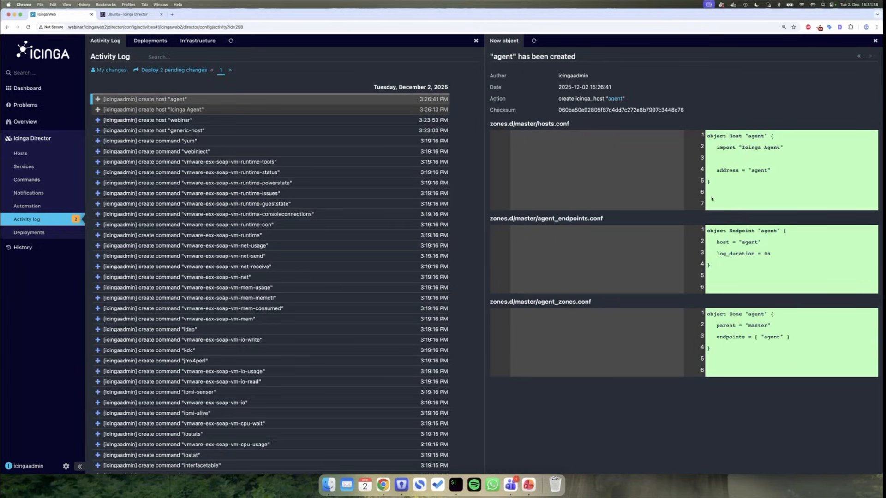
{"action": "left_click_drag", "start_coordinate": [711, 182], "coordinate": [708, 137]}
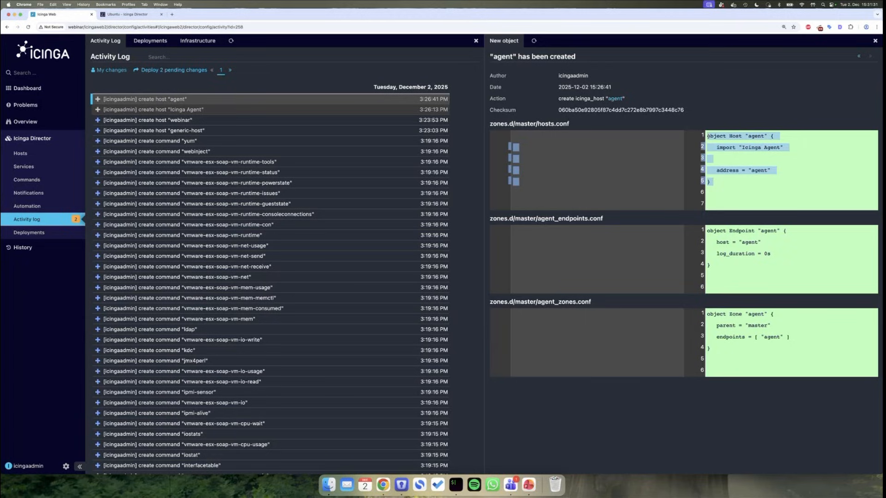
{"action": "left_click", "coordinate": [708, 136]}
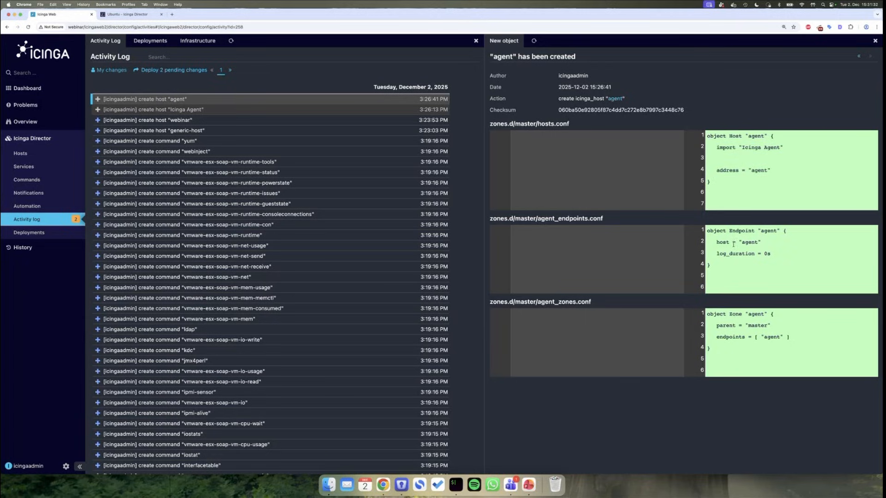
{"action": "left_click_drag", "start_coordinate": [731, 233], "coordinate": [780, 231]}
{"action": "left_click_drag", "start_coordinate": [729, 314], "coordinate": [767, 314]}
{"action": "left_click", "coordinate": [763, 406]}
- Deploy the 2 pending changes, confirm 'Instantiated 2 Hosts', and show the monitored hosts
{"action": "left_click", "coordinate": [185, 70]}
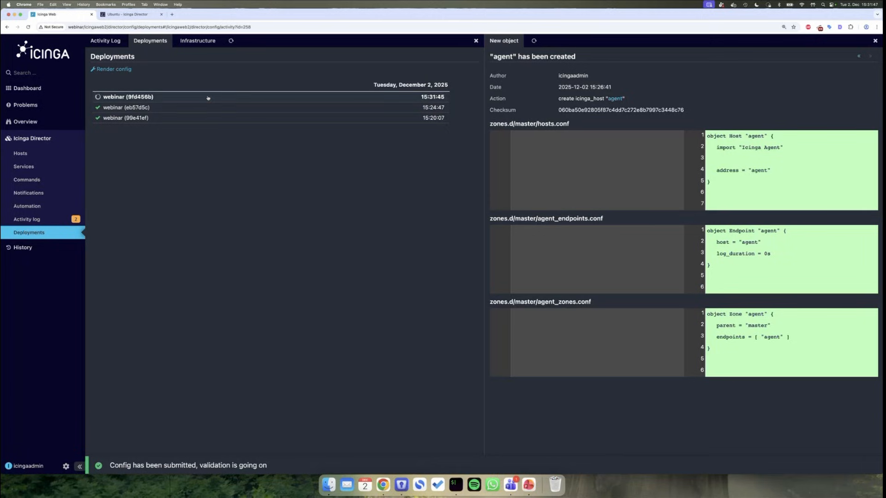
{"action": "left_click", "coordinate": [208, 98]}
{"action": "left_click", "coordinate": [566, 41]}
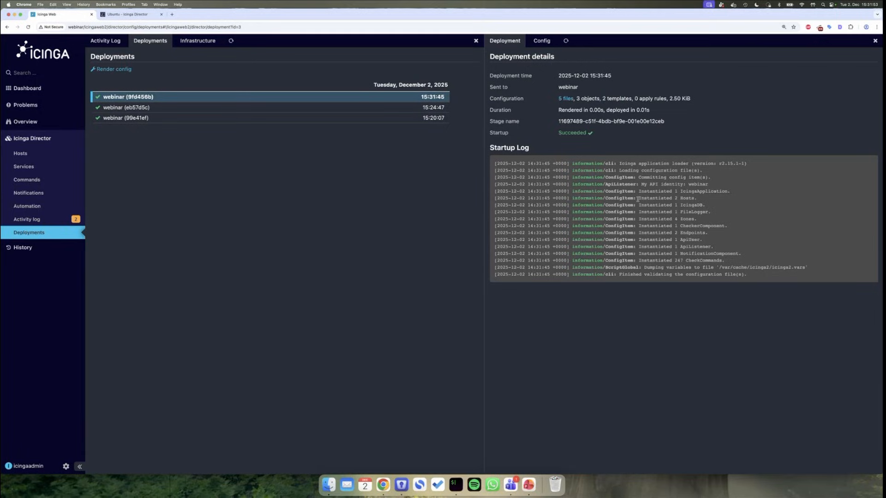
{"action": "left_click_drag", "start_coordinate": [638, 198], "coordinate": [697, 198]}
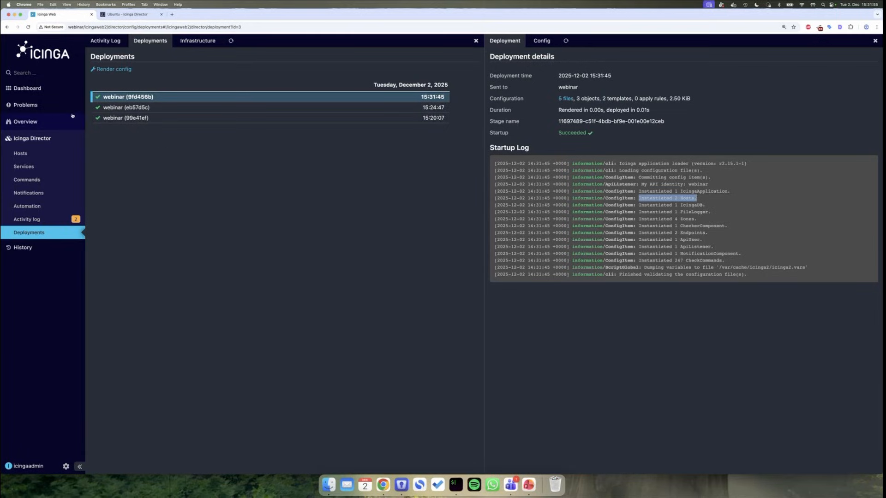
{"action": "mouse_move", "coordinate": [69, 121]}
{"action": "left_click", "coordinate": [123, 138]}
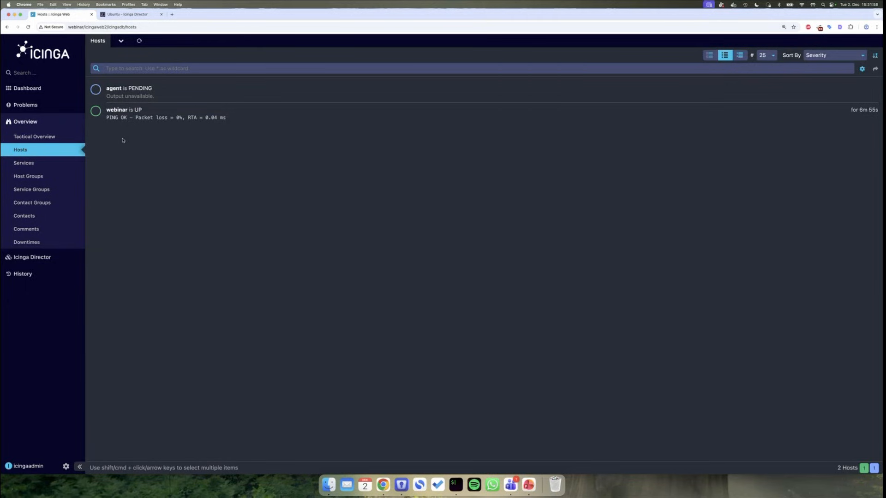
- Run an immediate check on the agent host so it turns UP with PING OK
{"action": "left_click", "coordinate": [174, 98]}
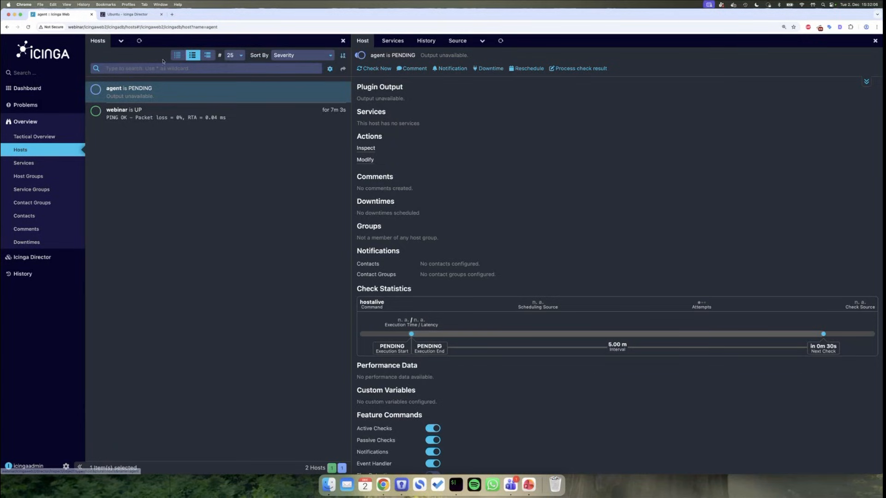
{"action": "left_click", "coordinate": [139, 41]}
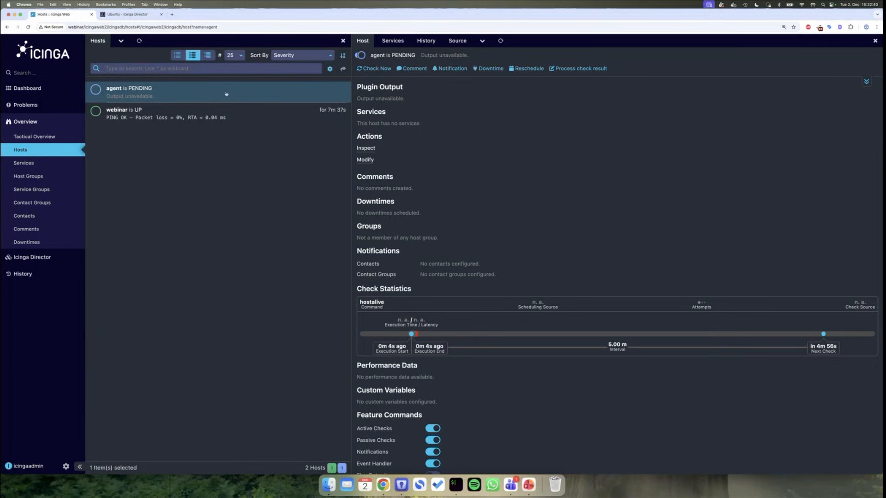
{"action": "left_click", "coordinate": [387, 68]}
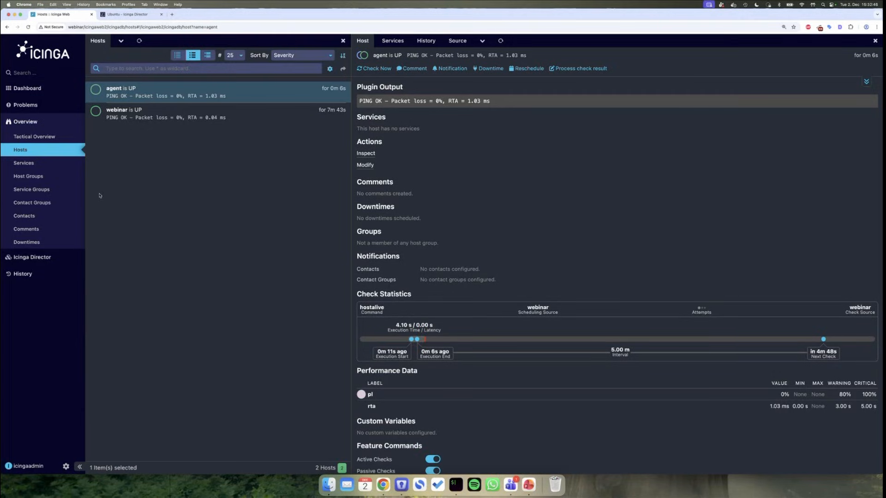
- Confirm the agent and webinar hosts have no services, then open Icinga Director
{"action": "left_click", "coordinate": [393, 41]}
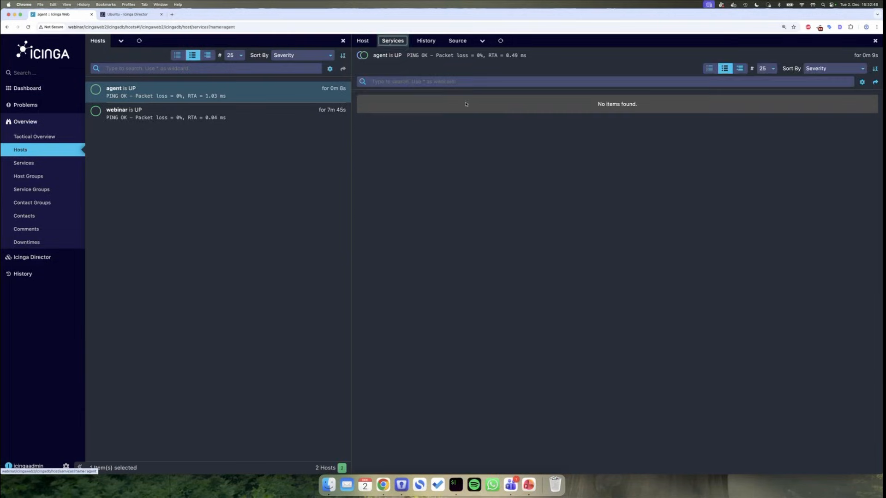
{"action": "left_click", "coordinate": [260, 112]}
{"action": "left_click", "coordinate": [393, 40]}
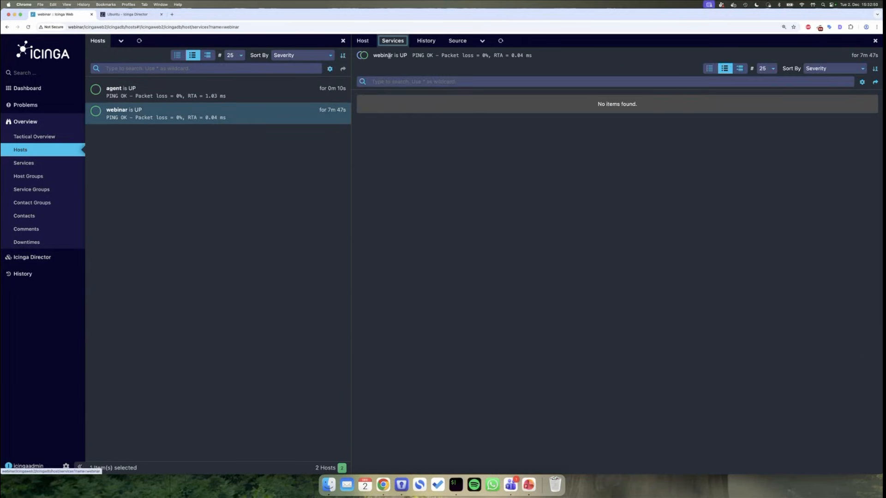
{"action": "left_click", "coordinate": [64, 256]}
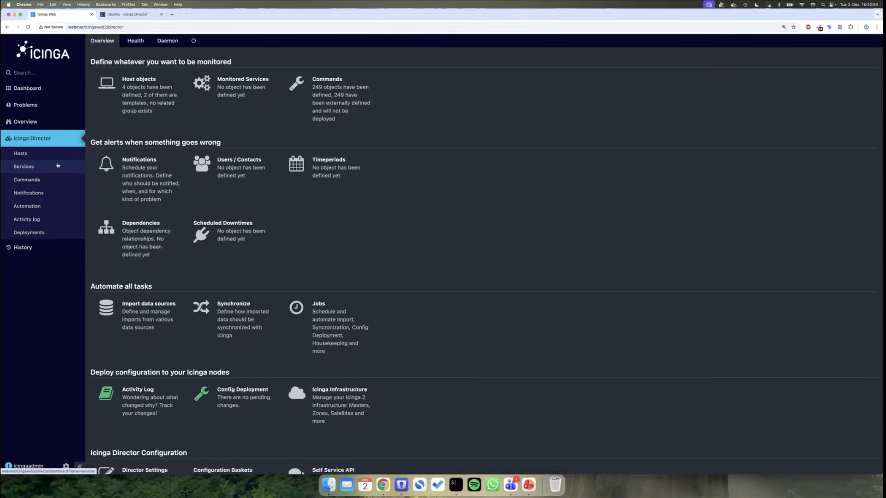
{"action": "left_click", "coordinate": [56, 167]}
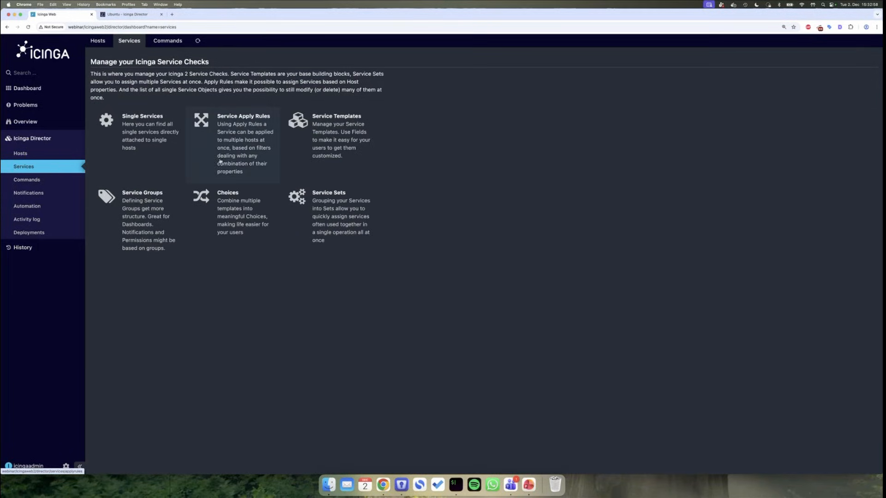
{"action": "left_click", "coordinate": [148, 141]}
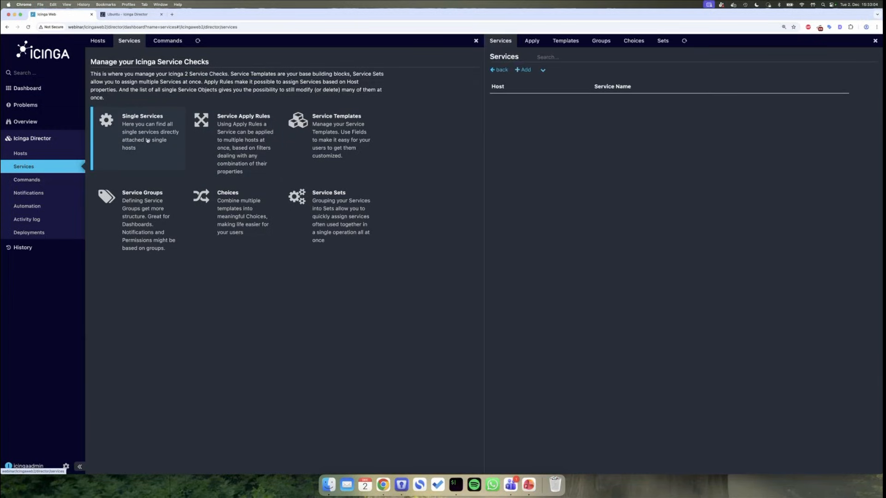
{"action": "left_click", "coordinate": [523, 69]}
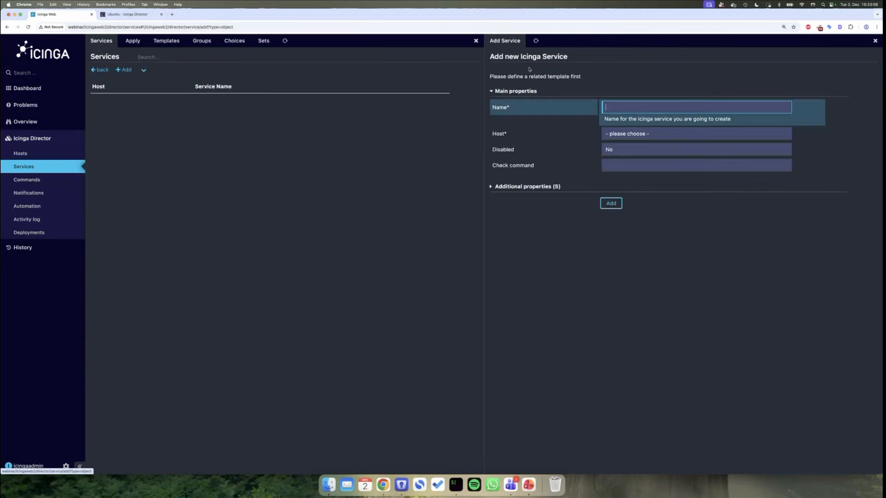
{"action": "left_click", "coordinate": [638, 137]}
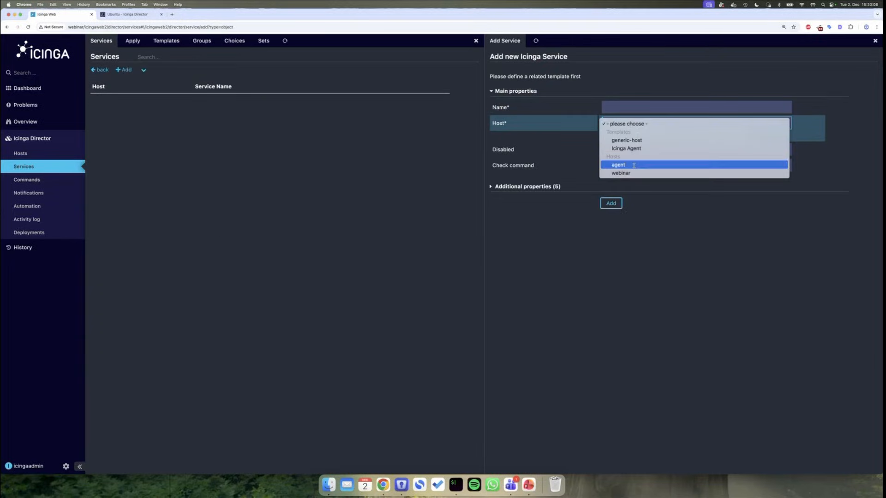
{"action": "left_click", "coordinate": [635, 239]}
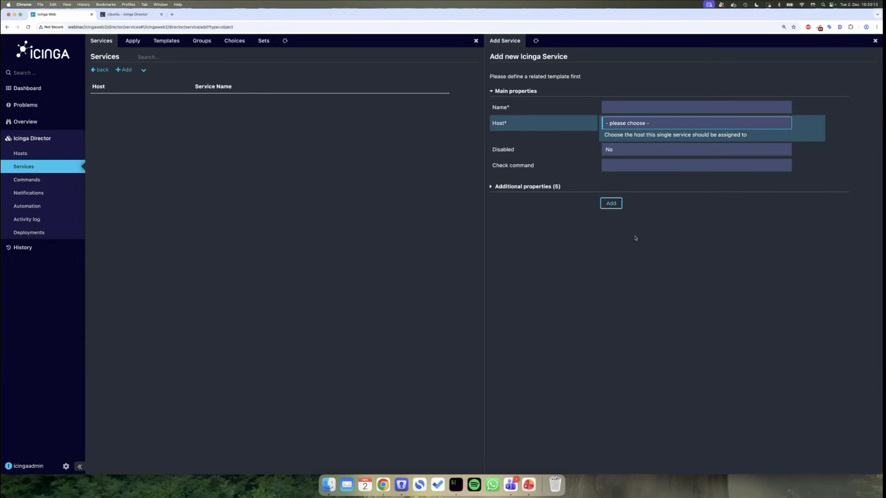
{"action": "key", "text": "super+Left"}
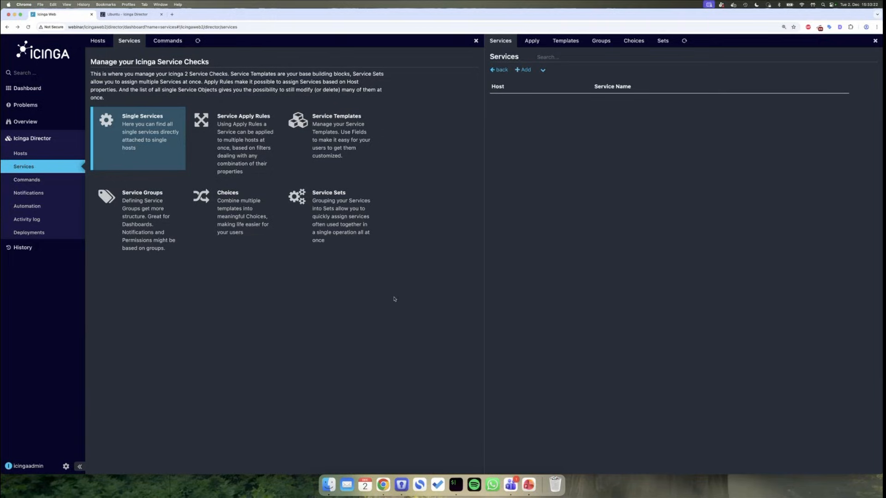
{"action": "left_click", "coordinate": [248, 149]}
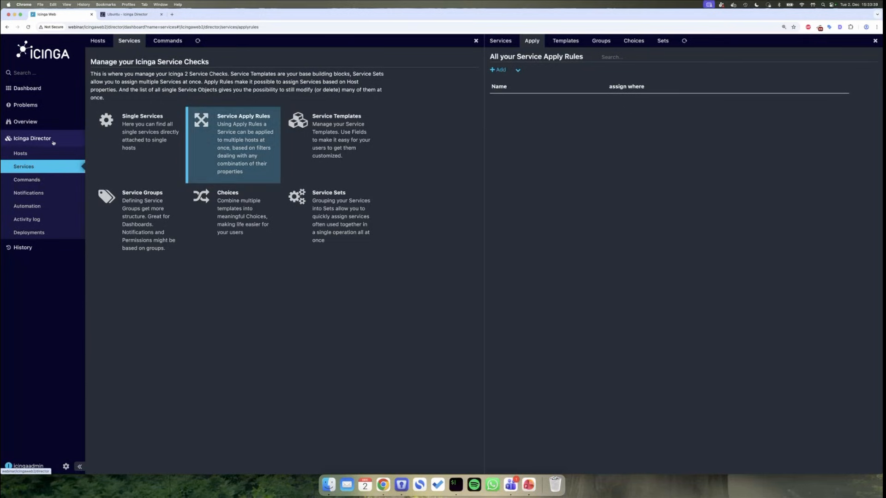
{"action": "left_click", "coordinate": [33, 138]}
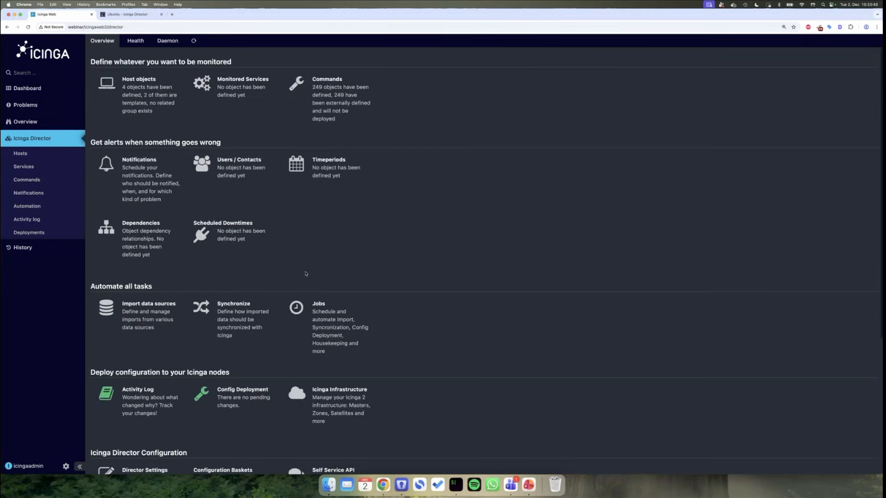
- Add a Director data field 'ostype' with caption 'OS Type' and data type String
{"action": "scroll", "coordinate": [423, 347], "scroll_direction": "down", "scroll_amount": 3}
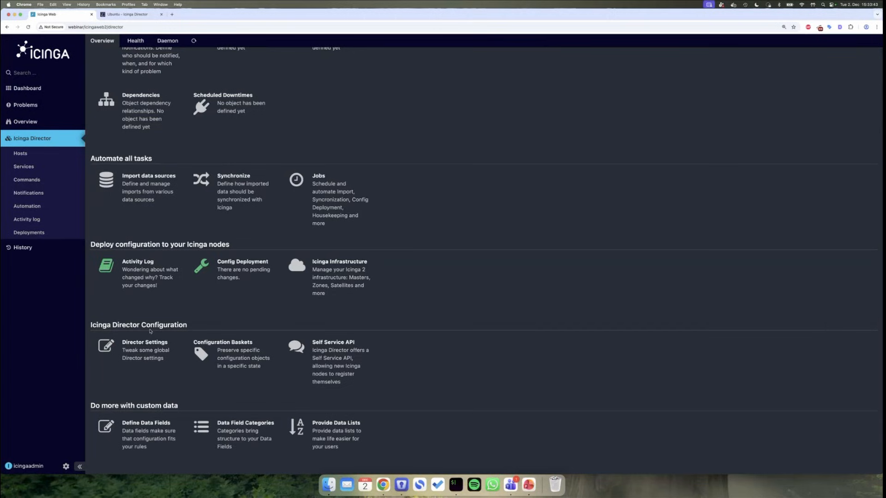
{"action": "scroll", "coordinate": [150, 332], "scroll_direction": "down", "scroll_amount": 2}
{"action": "left_click", "coordinate": [143, 365]}
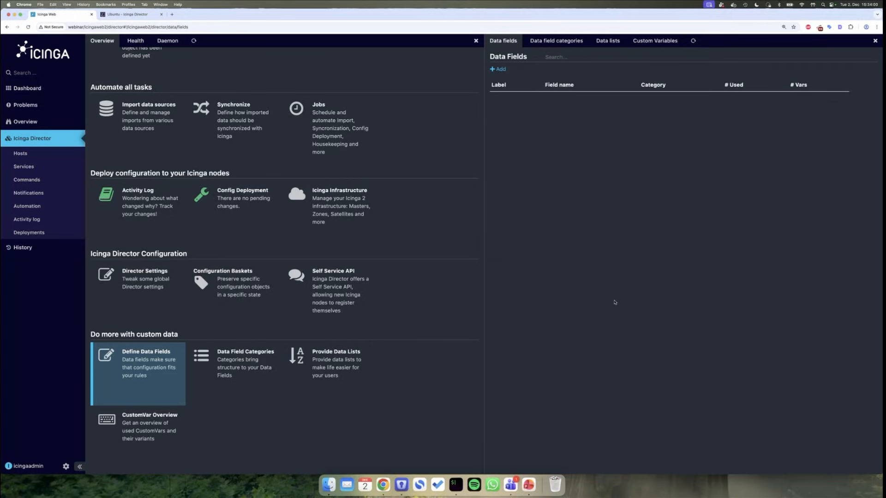
{"action": "left_click", "coordinate": [499, 69]}
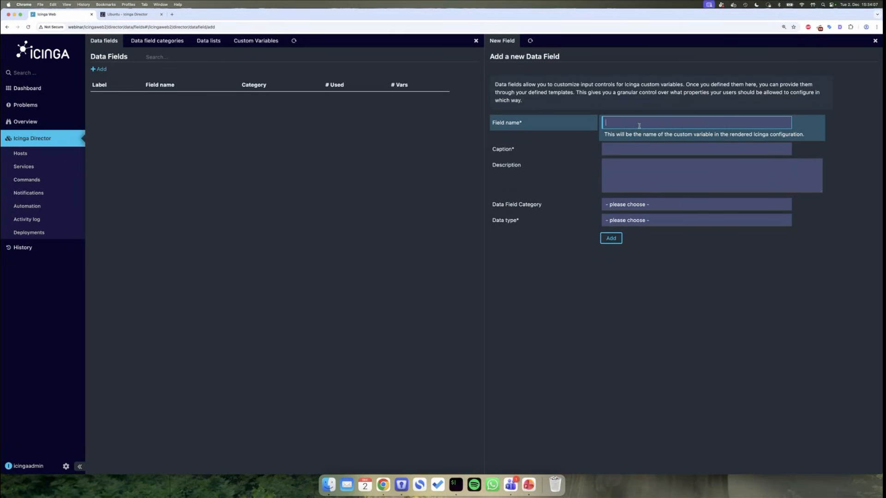
{"action": "type", "text": "ostype"}
{"action": "key", "text": "Tab"}
{"action": "type", "text": "O"}
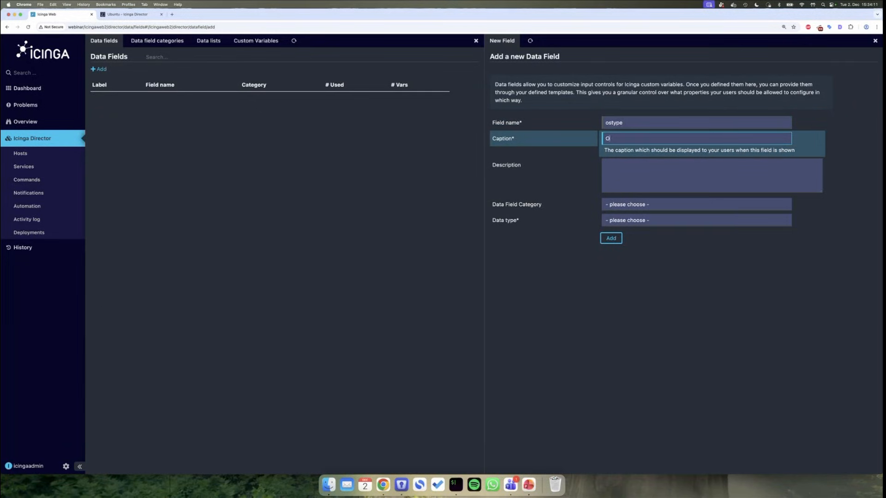
{"action": "type", "text": "S Type"}
{"action": "left_click", "coordinate": [630, 221]}
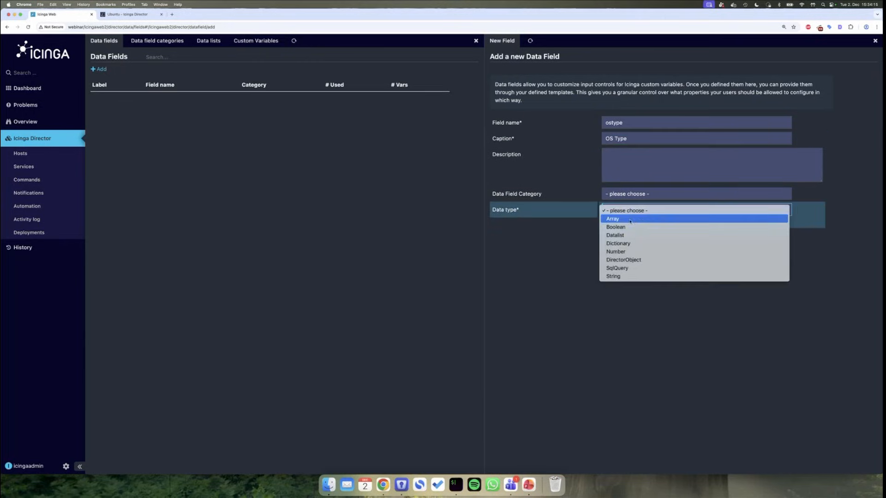
{"action": "left_click", "coordinate": [614, 276]}
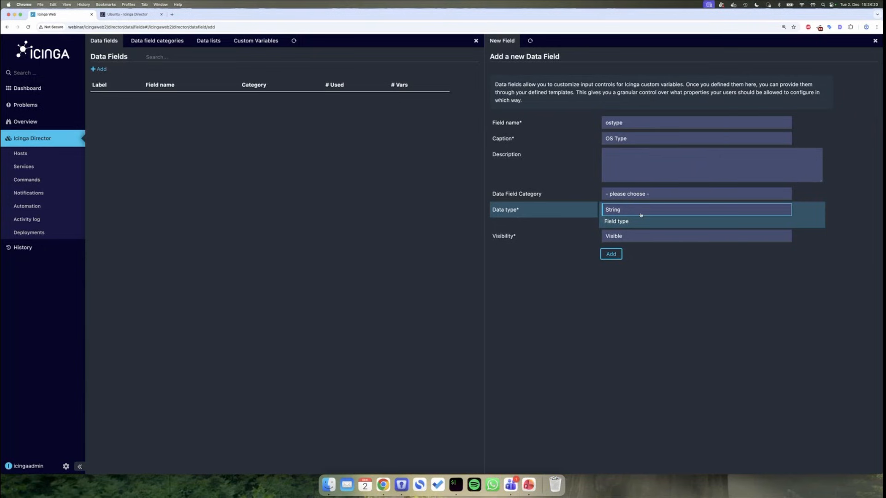
{"action": "left_click", "coordinate": [610, 254]}
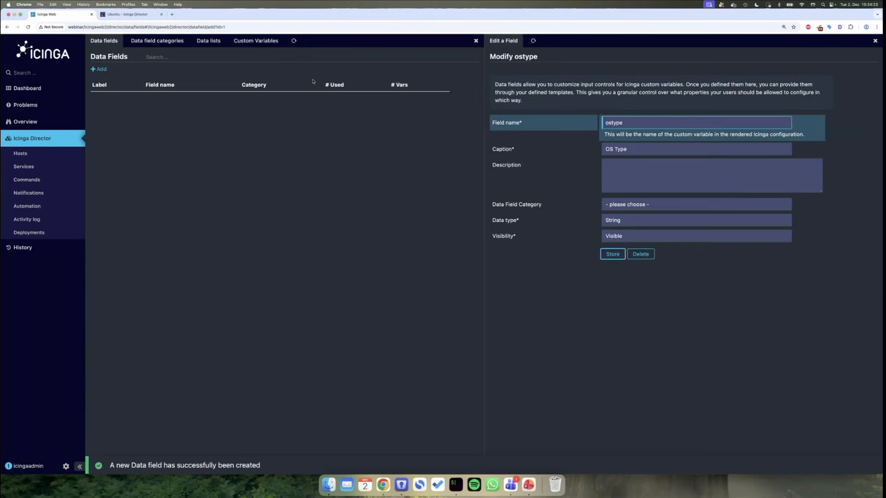
{"action": "left_click", "coordinate": [51, 153]}
- Add OS Type (ostype) as an optional custom field on the Icinga Agent host template
{"action": "left_click", "coordinate": [256, 134]}
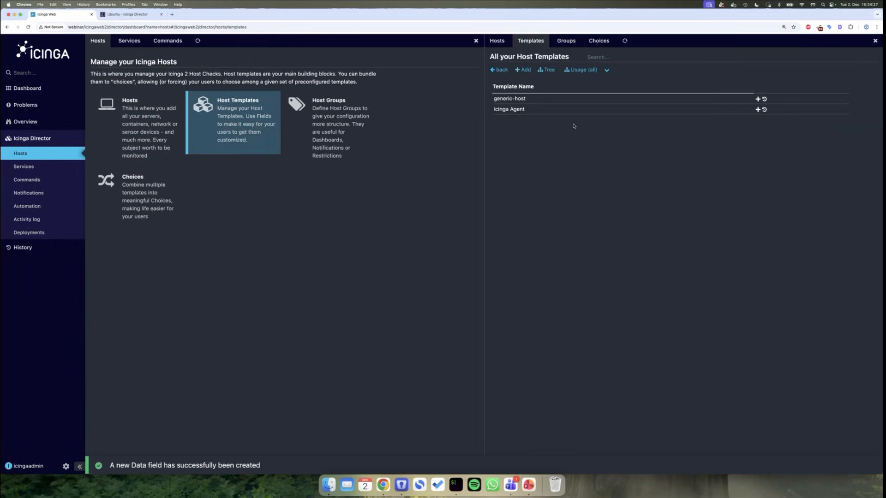
{"action": "left_click", "coordinate": [550, 114]}
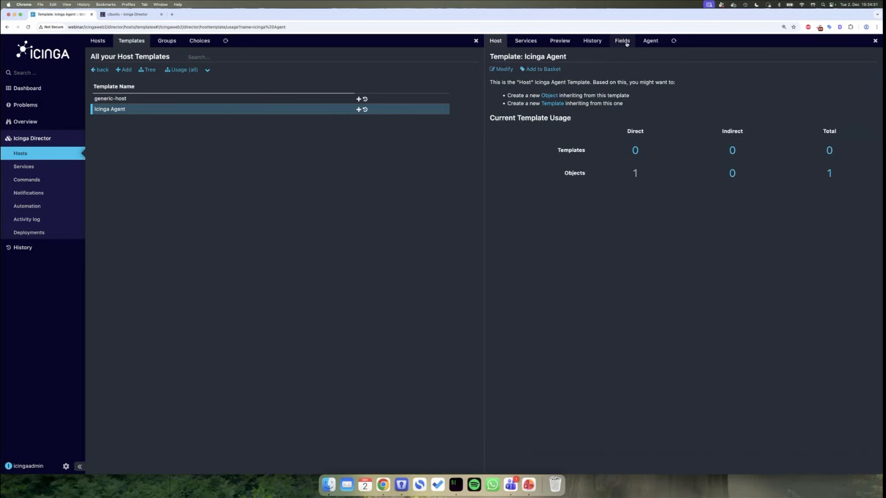
{"action": "left_click", "coordinate": [623, 42]}
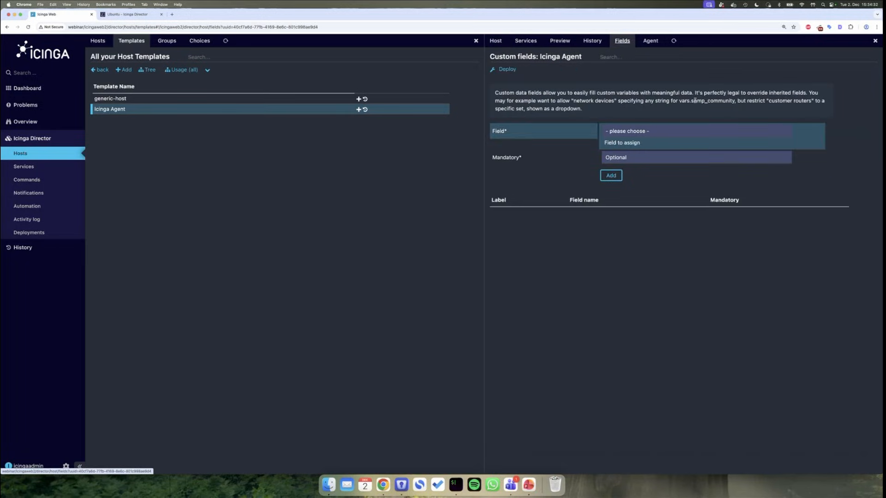
{"action": "left_click", "coordinate": [645, 131]}
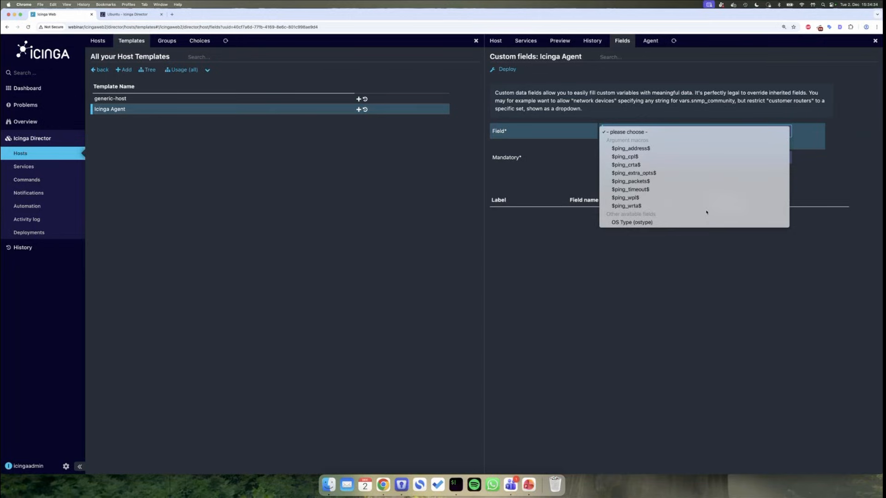
{"action": "left_click", "coordinate": [673, 222]}
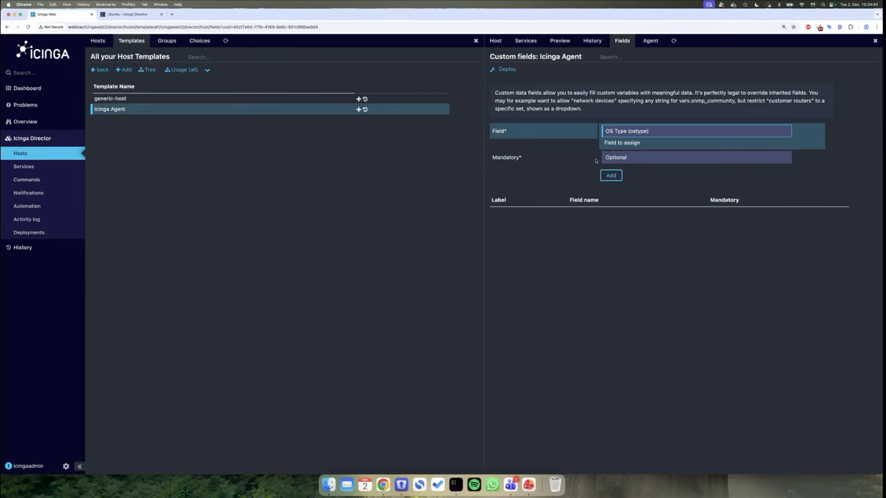
{"action": "left_click", "coordinate": [637, 159]}
{"action": "left_click", "coordinate": [618, 150]}
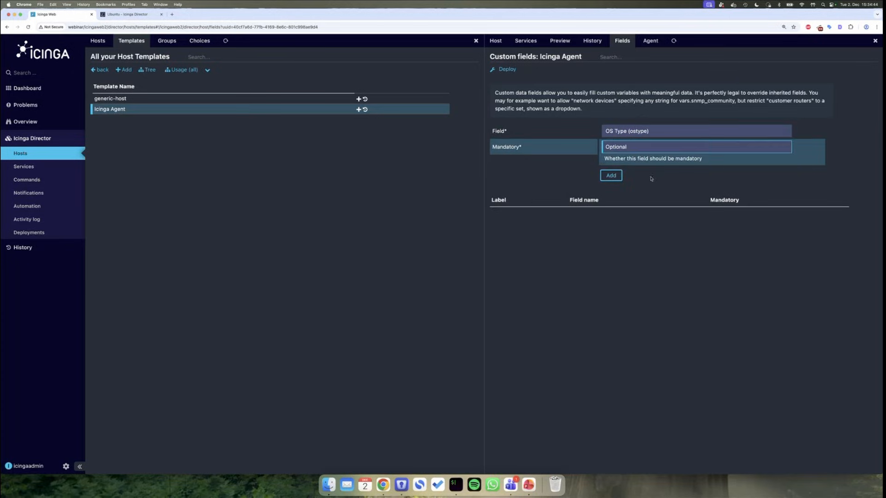
{"action": "left_click", "coordinate": [617, 175]}
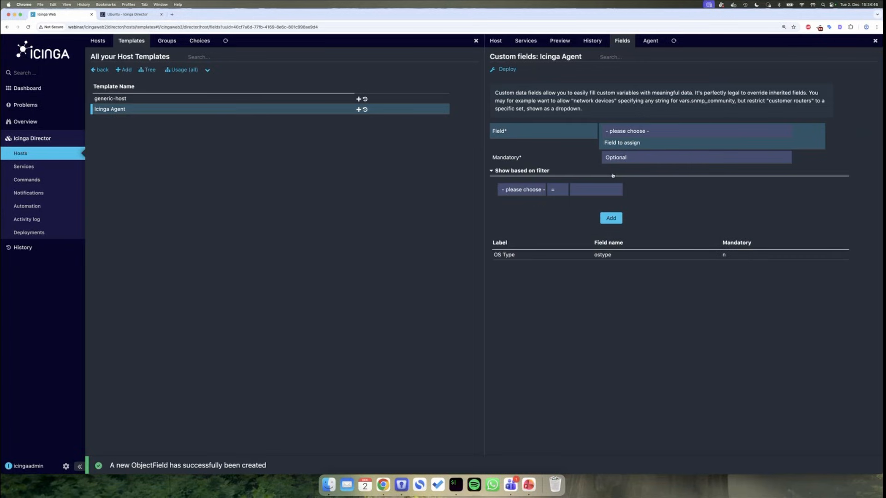
{"action": "left_click", "coordinate": [94, 42]}
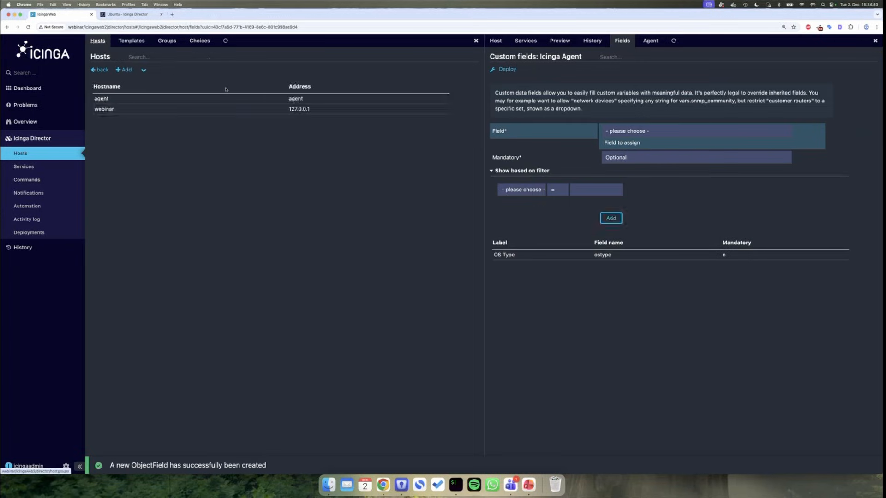
- On the agent host, try free-text OS Type values, ending with 'windows'
{"action": "left_click", "coordinate": [196, 99]}
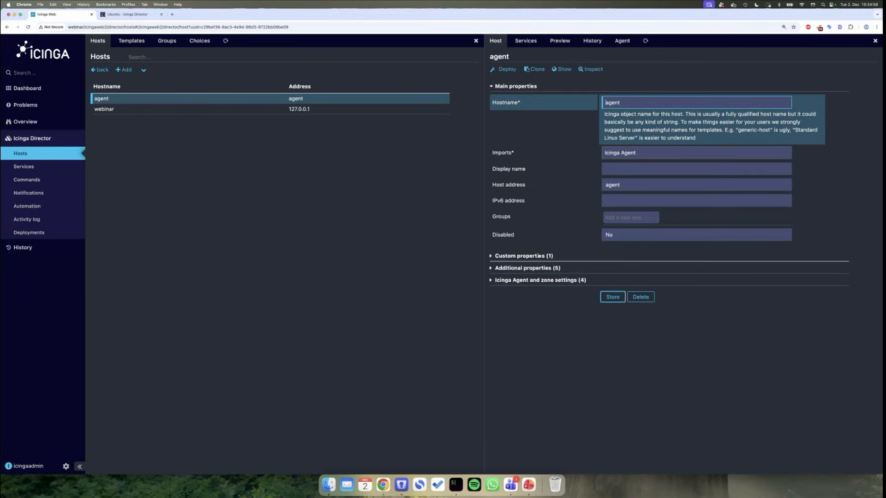
{"action": "left_click", "coordinate": [521, 256]}
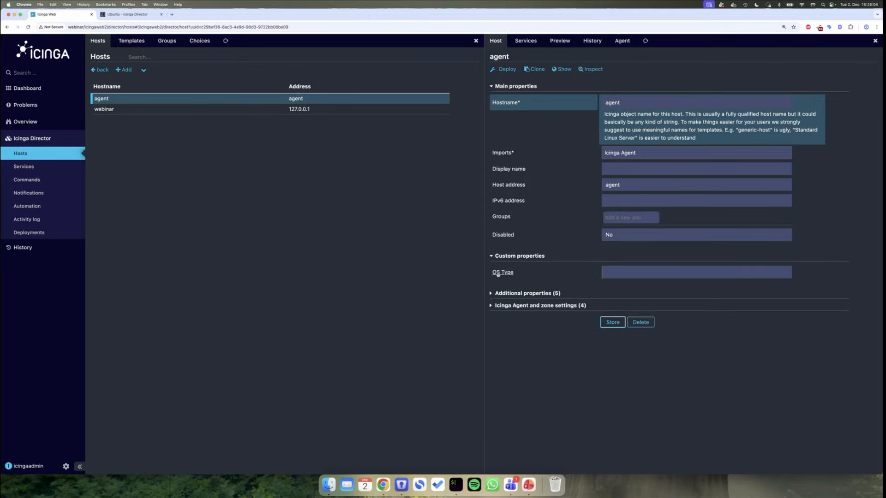
{"action": "left_click_drag", "start_coordinate": [492, 272], "coordinate": [517, 275]}
{"action": "left_click", "coordinate": [524, 275]}
{"action": "type", "text": "linux"}
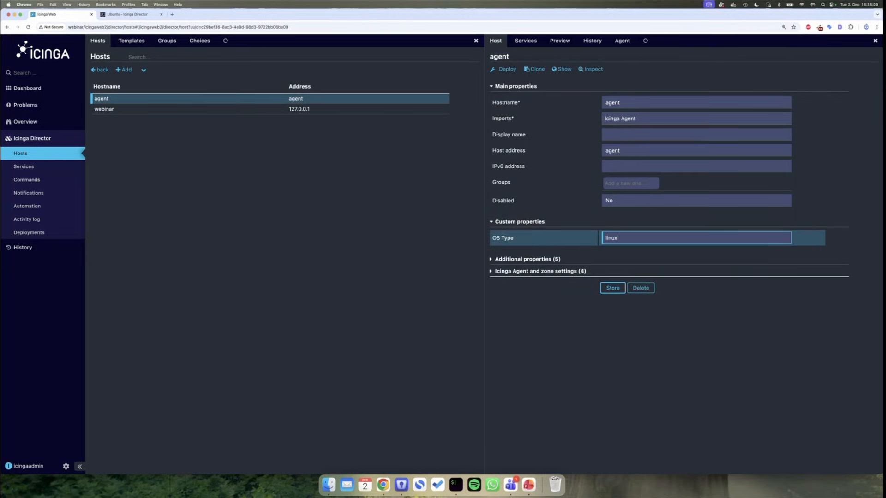
{"action": "key", "text": "alt+BackSpace"}
{"action": "type", "text": "windows whatever"}
{"action": "key", "text": "BackSpace"}
{"action": "key", "text": "BackSpace"}
{"action": "key", "text": "BackSpace"}
{"action": "key", "text": "BackSpace"}
{"action": "key", "text": "BackSpace"}
{"action": "key", "text": "BackSpace"}
{"action": "key", "text": "BackSpace"}
{"action": "key", "text": "BackSpace"}
{"action": "key", "text": "BackSpace"}
- Reload the agent host form, then open the Director's empty Data lists page
{"action": "left_click", "coordinate": [650, 328]}
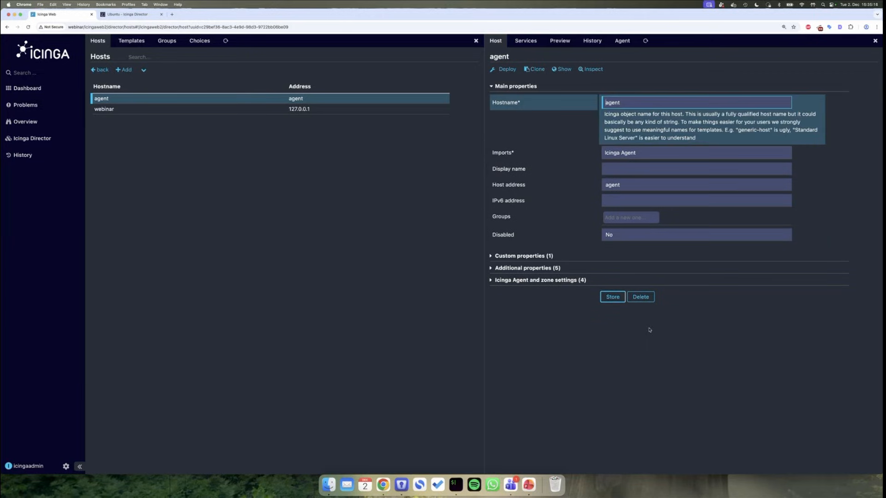
{"action": "left_click", "coordinate": [52, 137]}
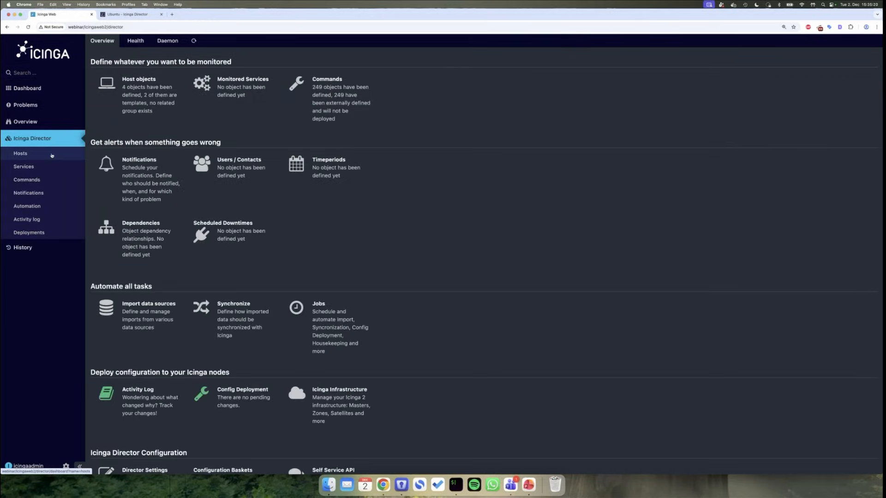
{"action": "scroll", "coordinate": [391, 393], "scroll_direction": "down", "scroll_amount": 4}
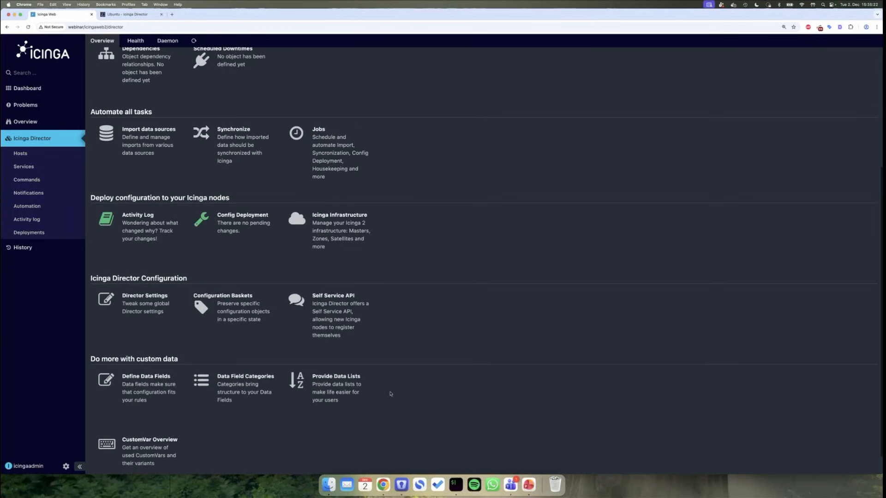
{"action": "scroll", "coordinate": [390, 394], "scroll_direction": "down", "scroll_amount": 1}
{"action": "left_click", "coordinate": [363, 373]}
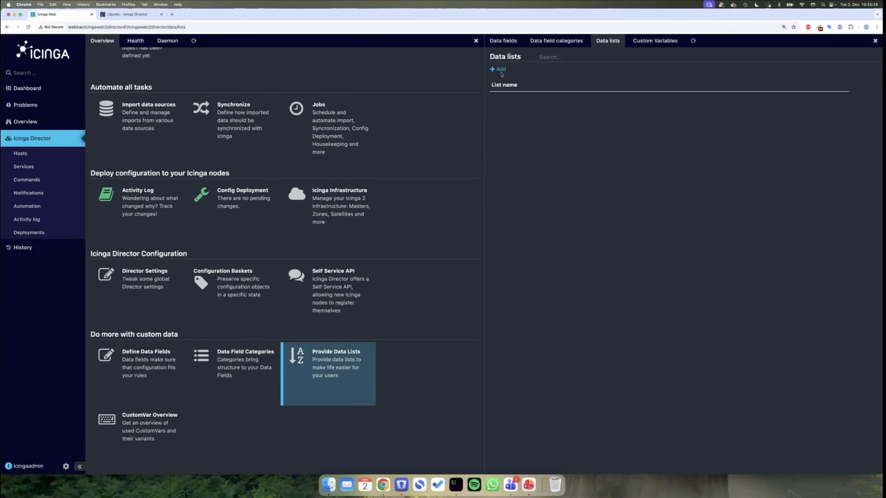
- Create a new data list named 'ostype'
{"action": "left_click", "coordinate": [499, 70]}
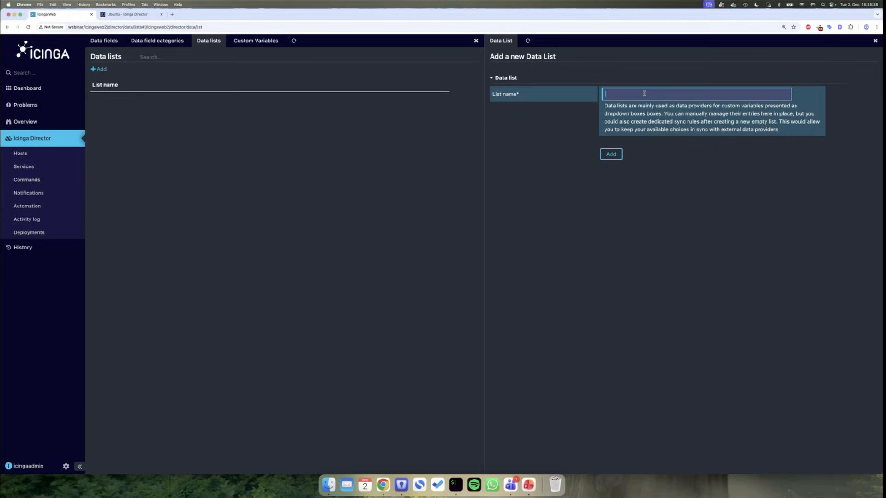
{"action": "type", "text": "ostype"}
{"action": "left_click", "coordinate": [605, 155]}
- Add entries linux/Linux and windows/Windows to the ostype list
{"action": "left_click", "coordinate": [314, 97]}
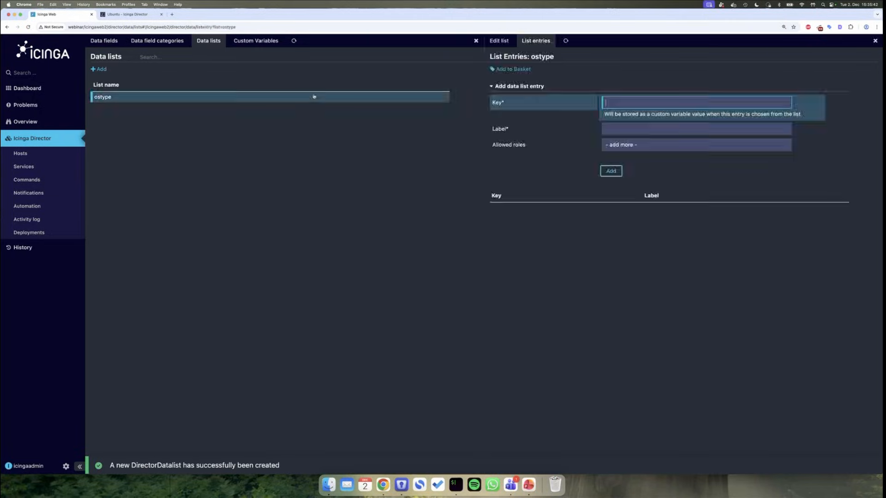
{"action": "type", "text": "linux"}
{"action": "key", "text": "Tab"}
{"action": "type", "text": "Linux"}
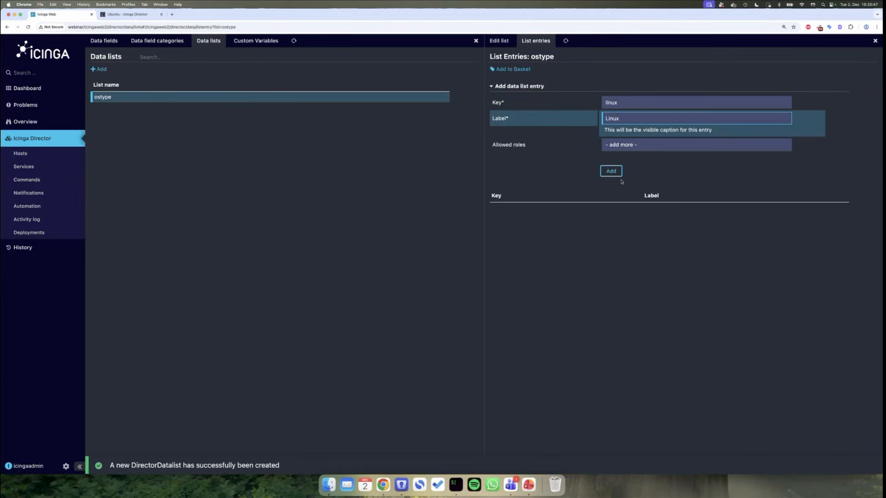
{"action": "key", "text": "Return"}
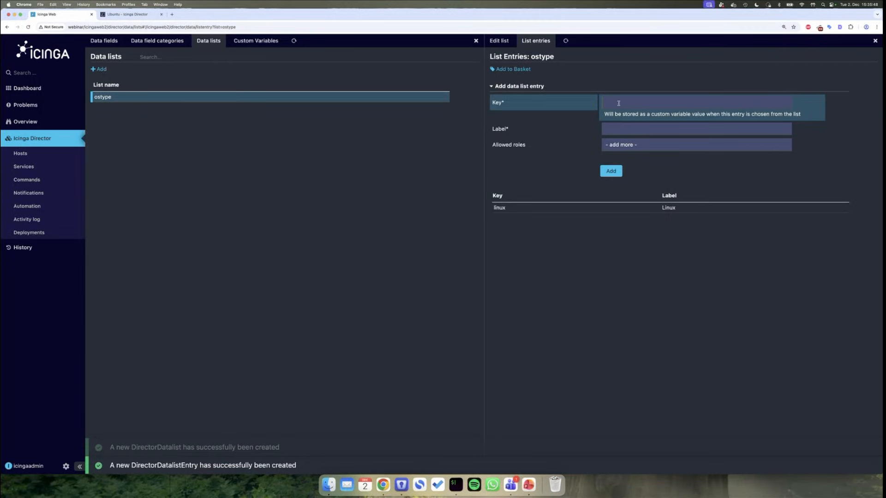
{"action": "type", "text": "windows"}
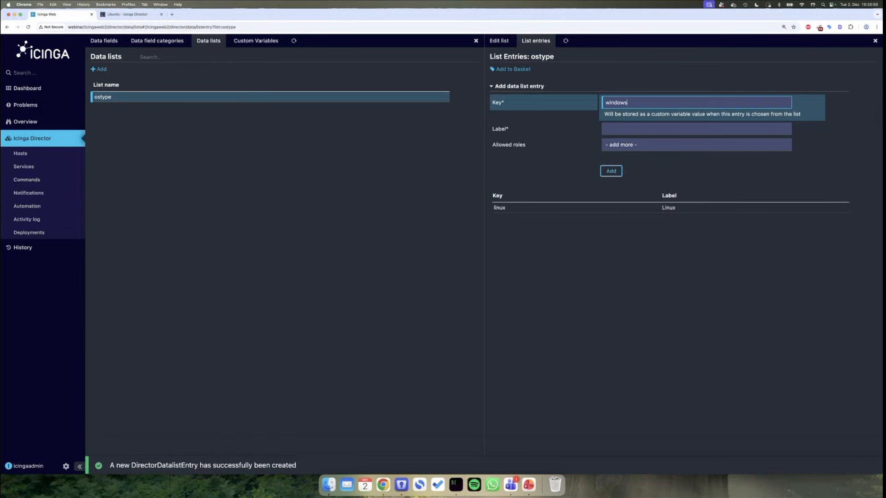
{"action": "left_click", "coordinate": [617, 122]}
{"action": "type", "text": "Windows"}
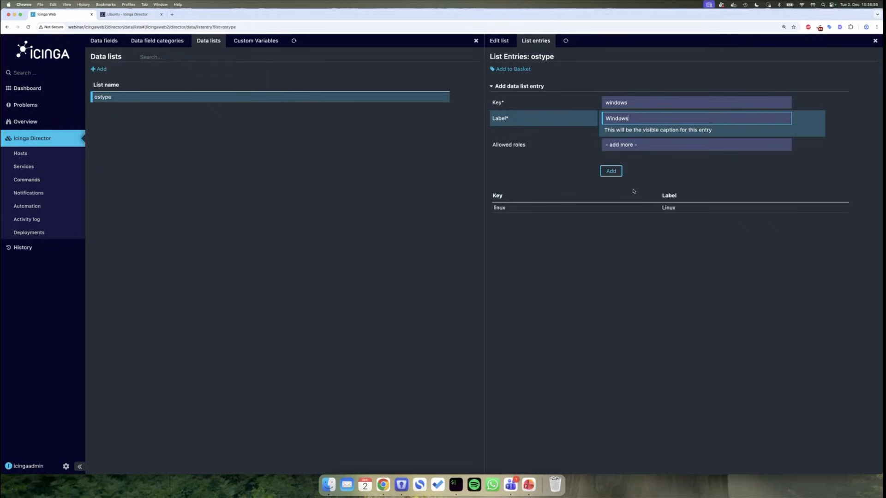
{"action": "left_click", "coordinate": [612, 174]}
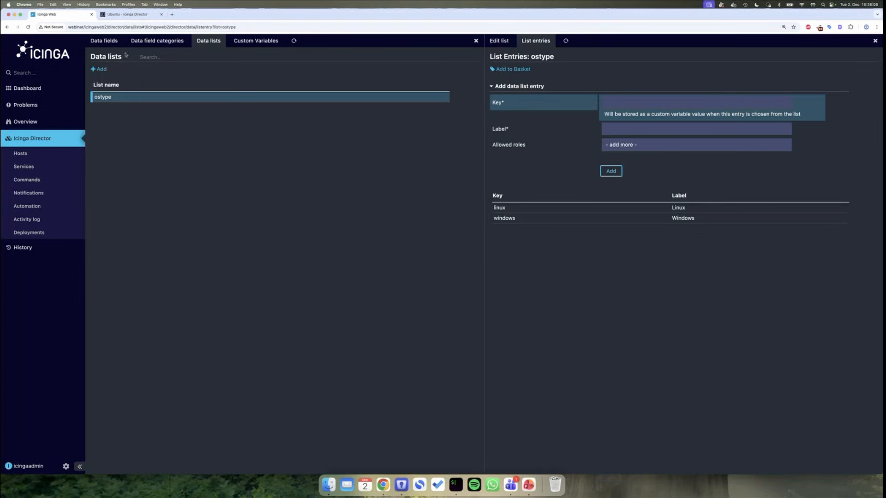
- Change OS Type to a Datalist field using list 'ostype' with String target type, and store it
{"action": "left_click", "coordinate": [105, 42]}
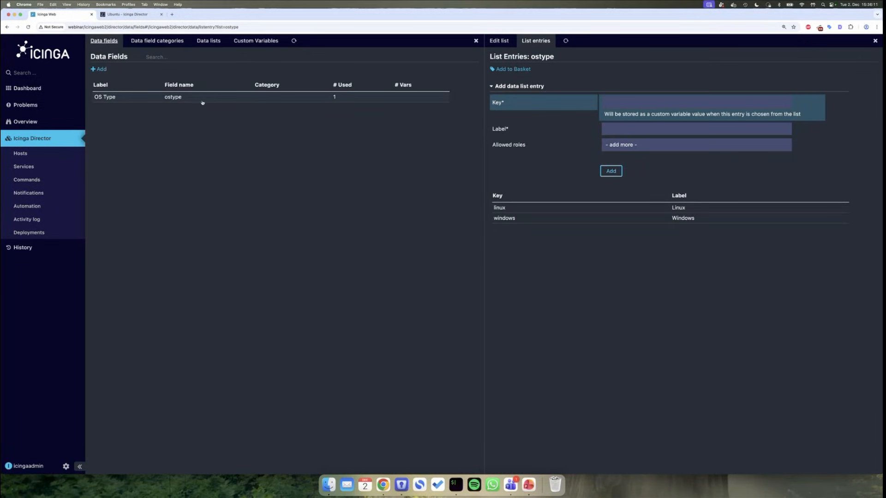
{"action": "left_click", "coordinate": [205, 101]}
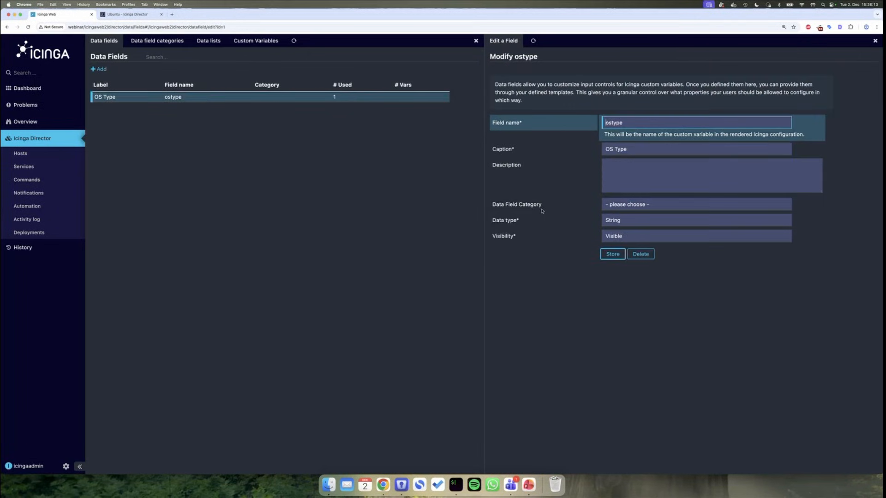
{"action": "left_click", "coordinate": [619, 221]}
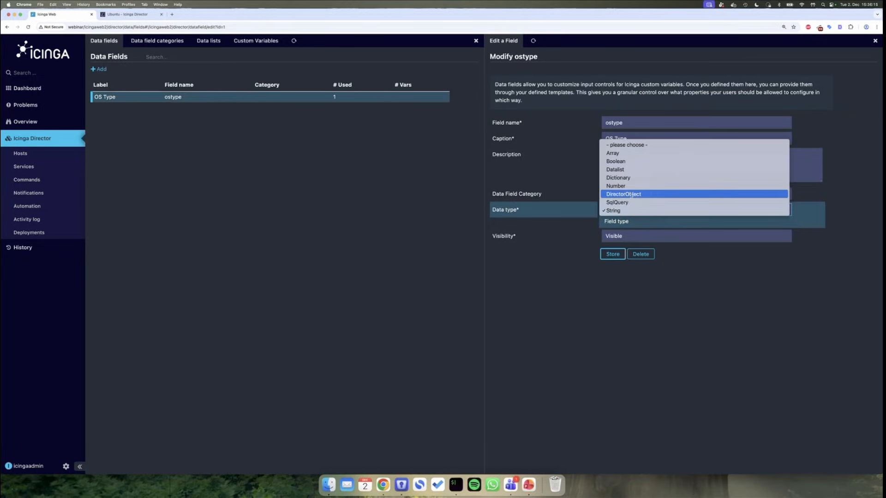
{"action": "left_click", "coordinate": [629, 171]}
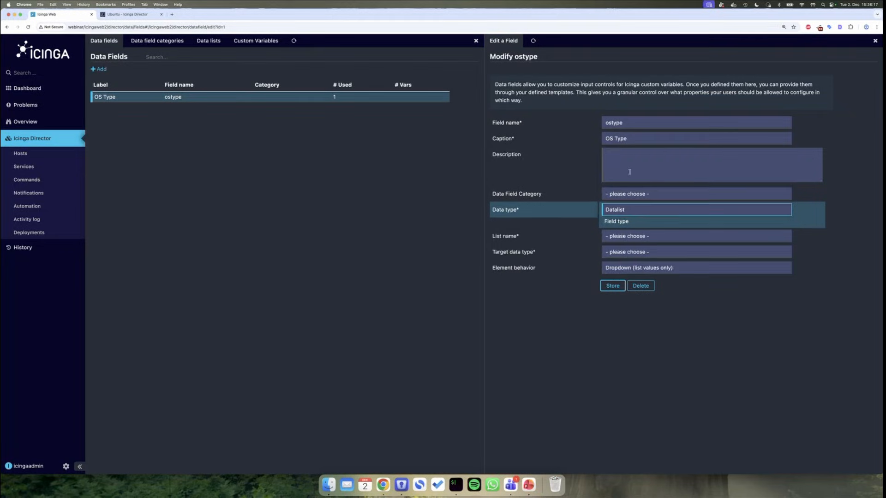
{"action": "left_click", "coordinate": [664, 234]}
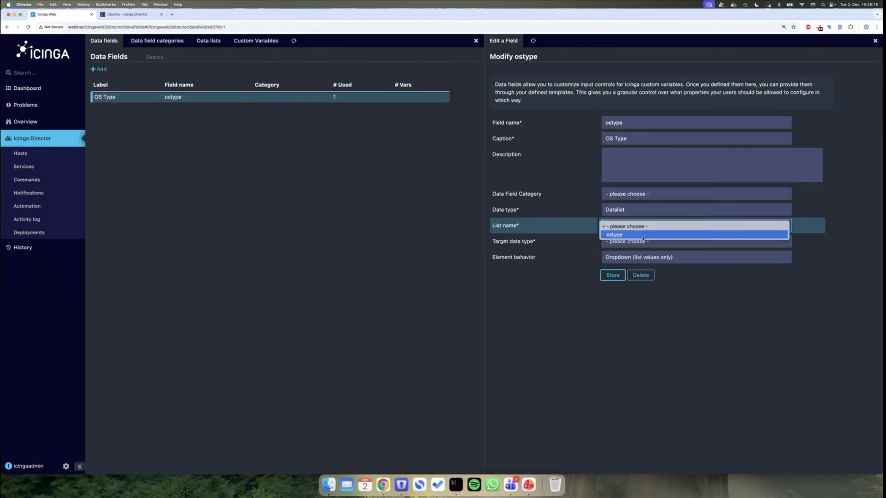
{"action": "left_click", "coordinate": [622, 236]}
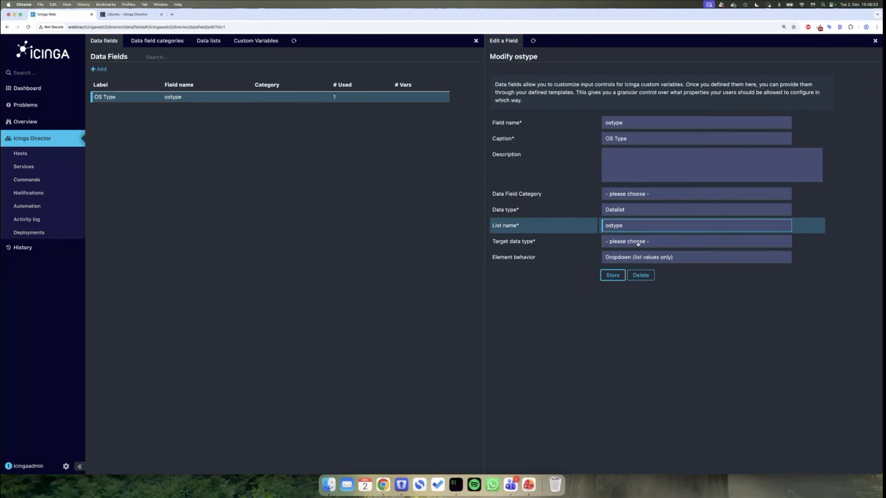
{"action": "left_click", "coordinate": [638, 243]}
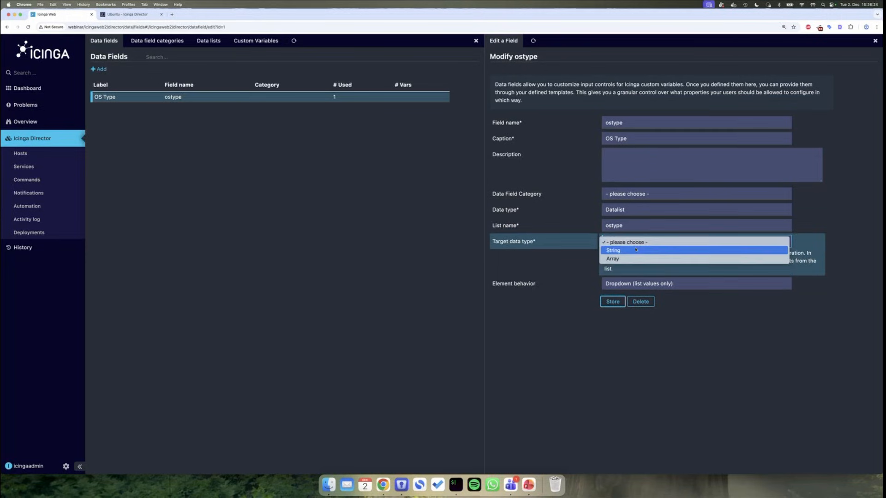
{"action": "left_click", "coordinate": [635, 250]}
{"action": "left_click", "coordinate": [707, 323]}
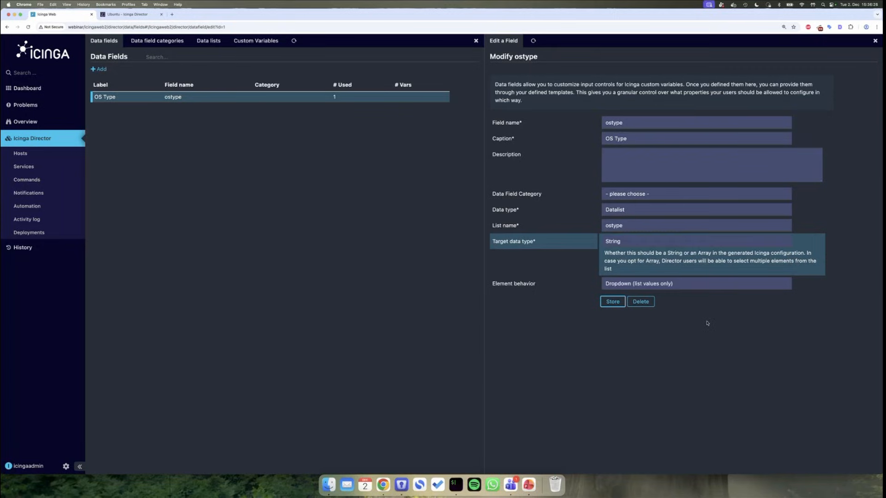
{"action": "left_click", "coordinate": [607, 302]}
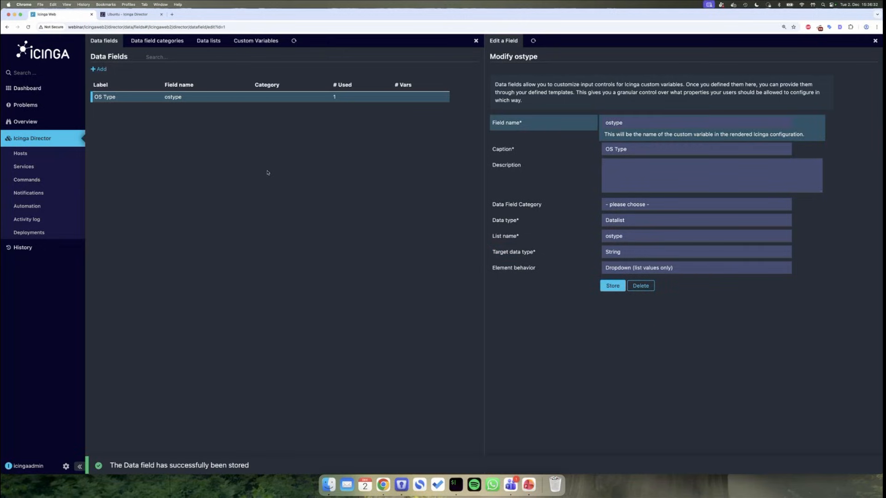
{"action": "left_click", "coordinate": [61, 155]}
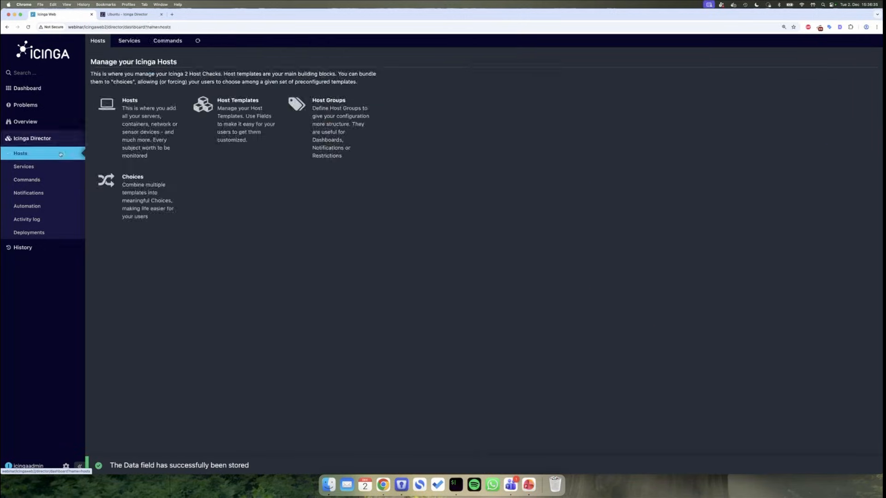
- Set the agent host's OS Type to Linux, store it, and check the activity log
{"action": "left_click", "coordinate": [133, 135]}
{"action": "left_click", "coordinate": [530, 99]}
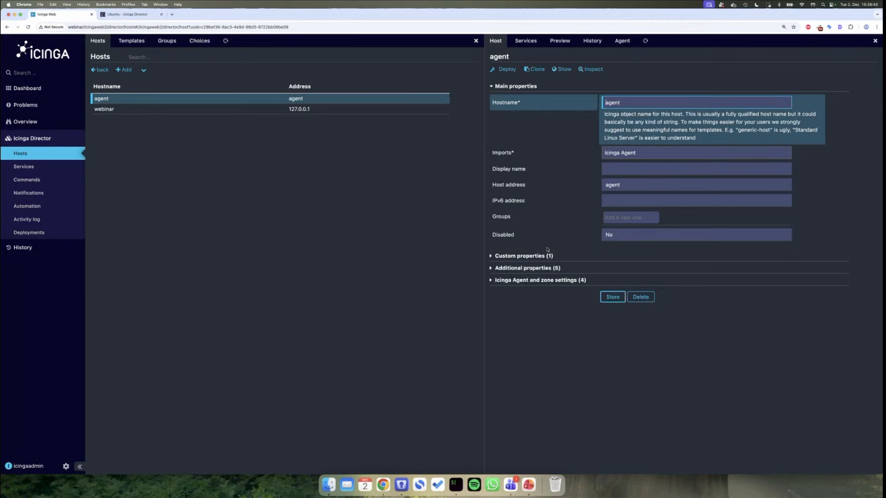
{"action": "left_click", "coordinate": [534, 256]}
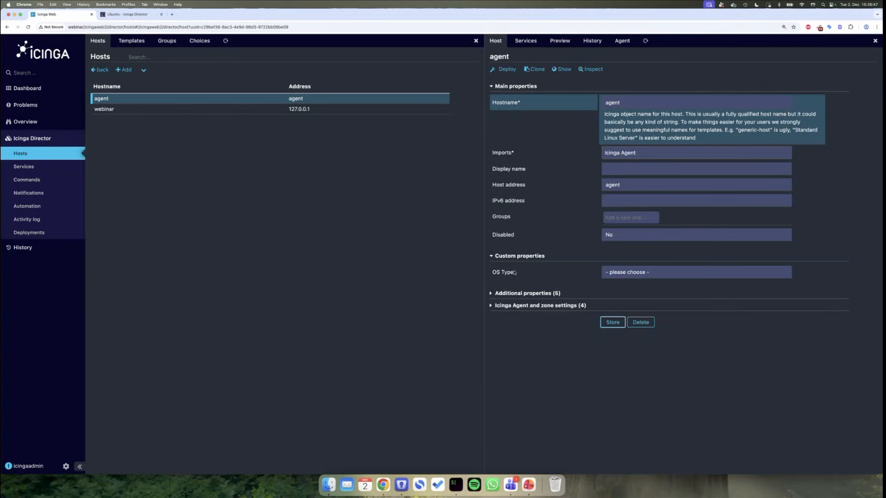
{"action": "left_click", "coordinate": [616, 274]}
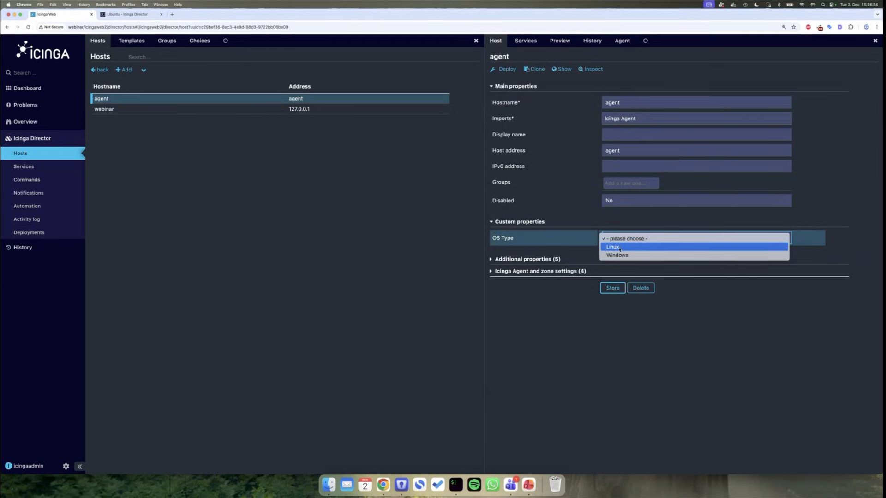
{"action": "left_click", "coordinate": [620, 247]}
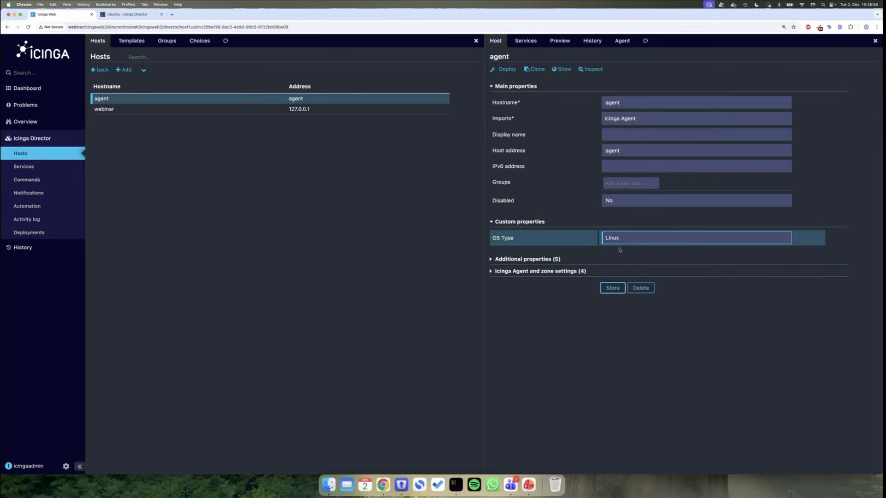
{"action": "left_click", "coordinate": [615, 288]}
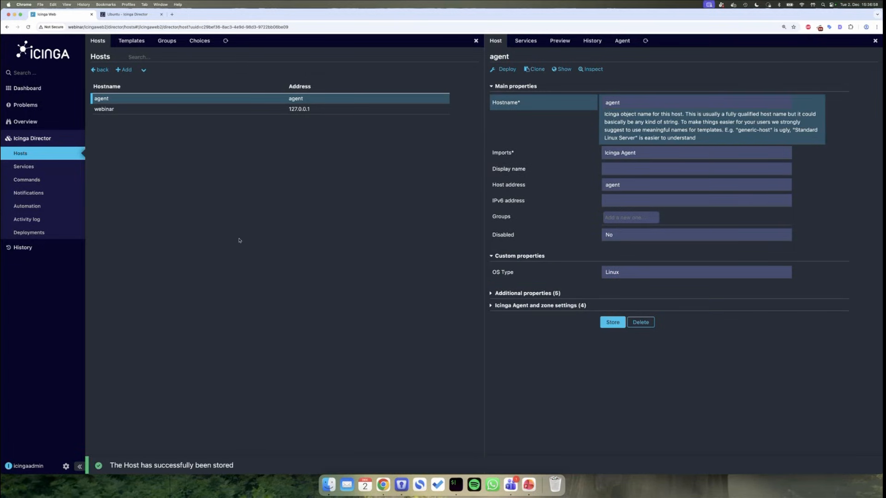
{"action": "left_click", "coordinate": [56, 219]}
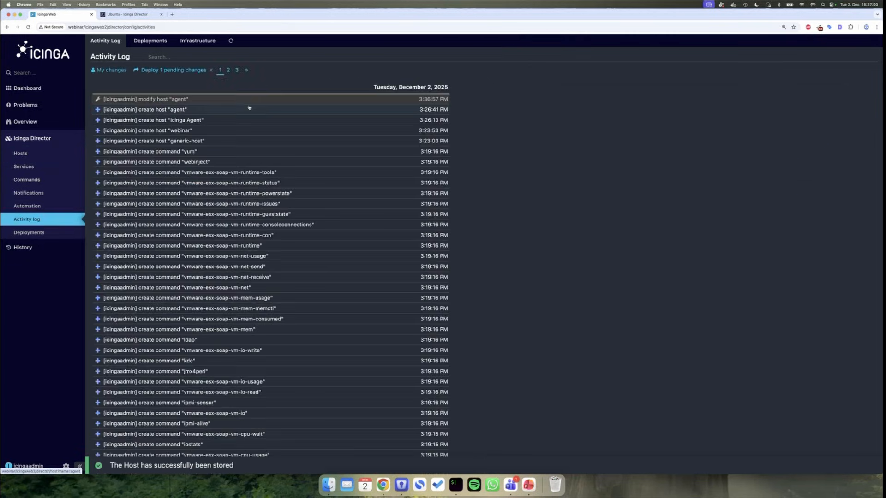
- Review the agent host's new ostype = linux variable in the diff and deploy the pending change
{"action": "left_click", "coordinate": [216, 101]}
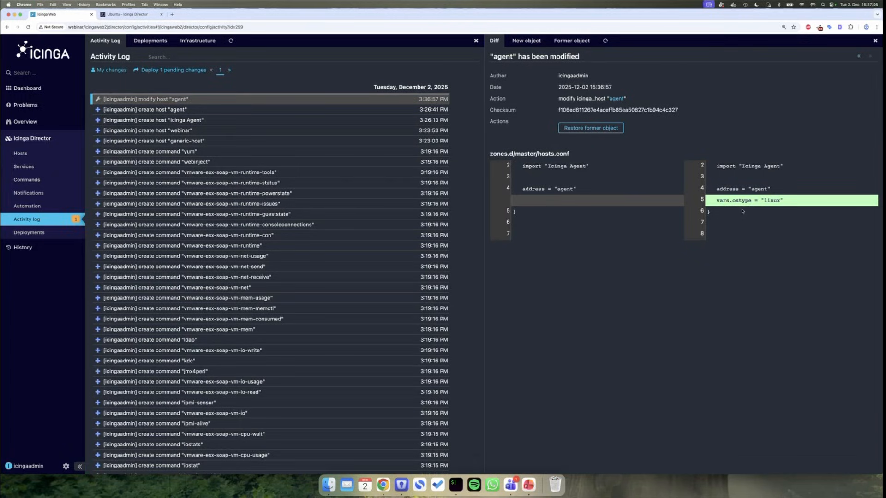
{"action": "left_click_drag", "start_coordinate": [715, 202], "coordinate": [783, 200]}
{"action": "left_click", "coordinate": [781, 200]}
{"action": "left_click", "coordinate": [195, 71]}
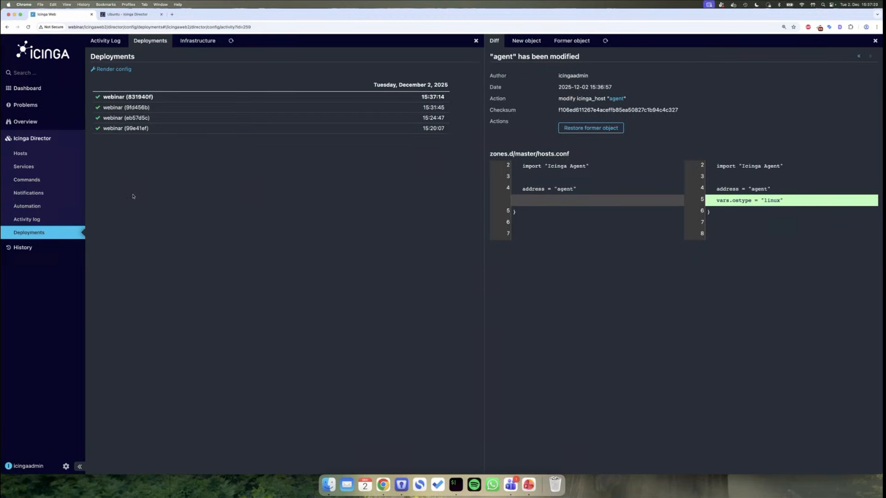
{"action": "left_click", "coordinate": [53, 167]}
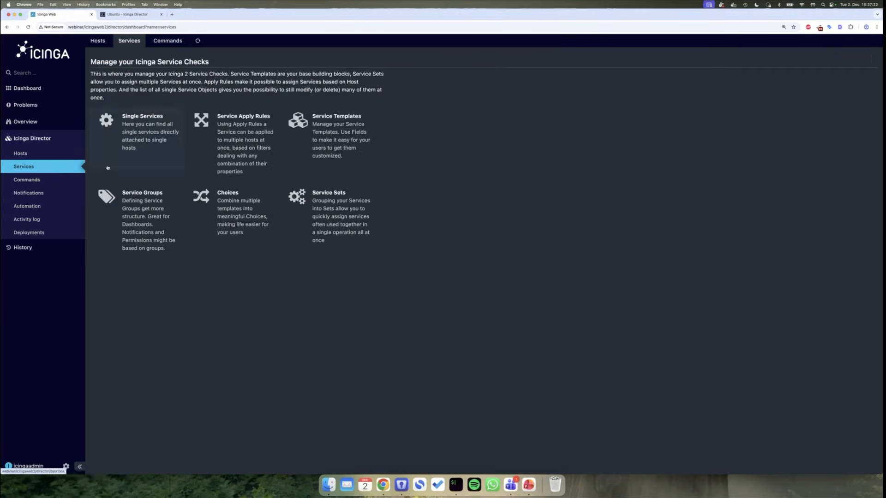
- Check the empty Service Apply Rules list, then start a new template from Service Templates
{"action": "left_click", "coordinate": [242, 160]}
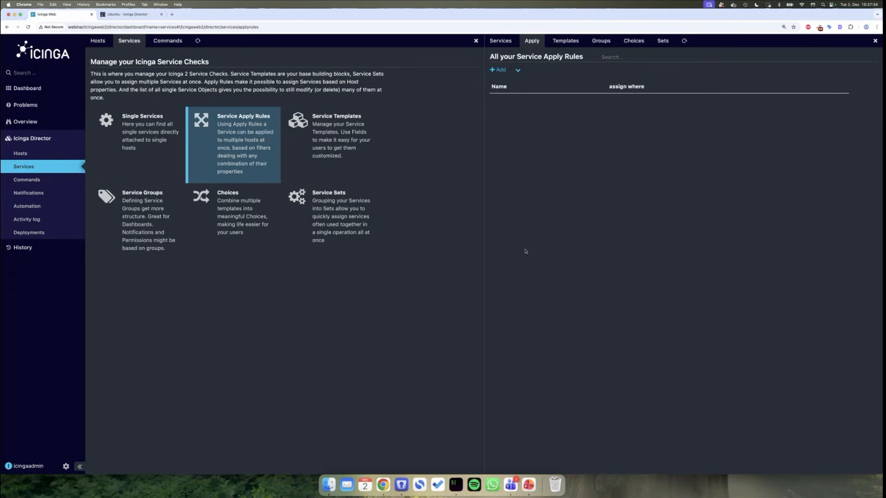
{"action": "left_click", "coordinate": [498, 69]}
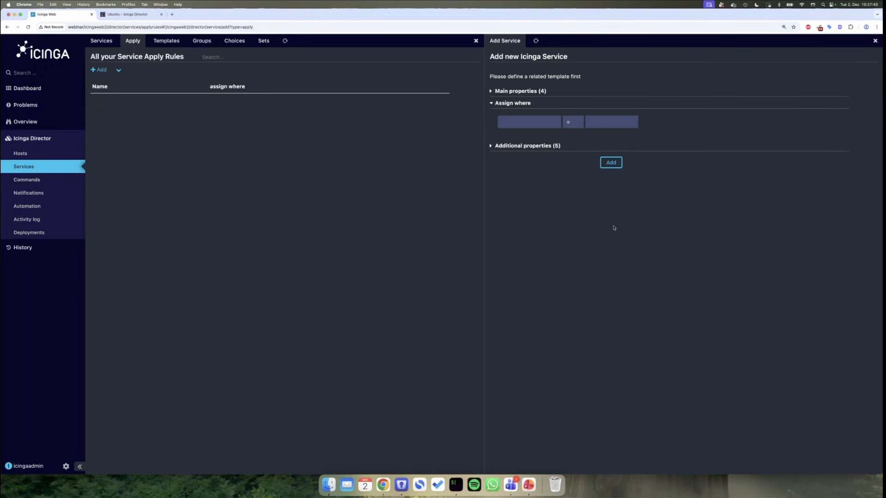
{"action": "scroll", "coordinate": [614, 228], "scroll_direction": "left", "scroll_amount": 5}
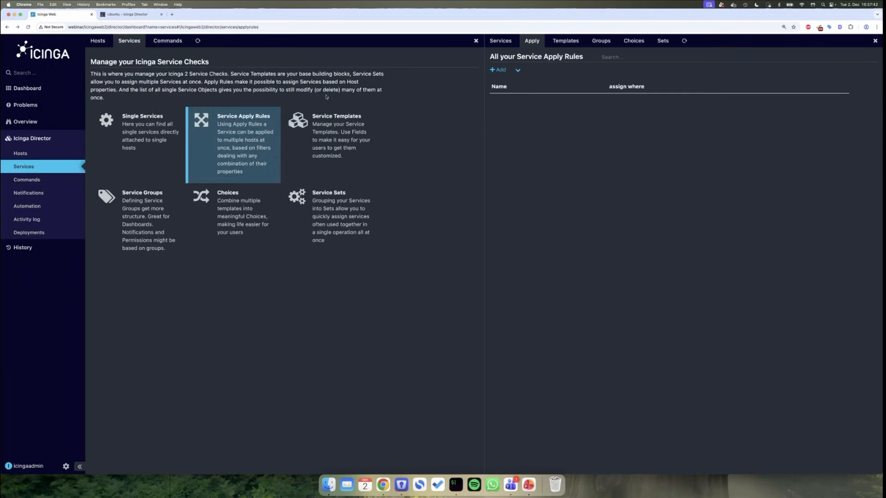
{"action": "left_click", "coordinate": [347, 139]}
{"action": "left_click", "coordinate": [524, 70]}
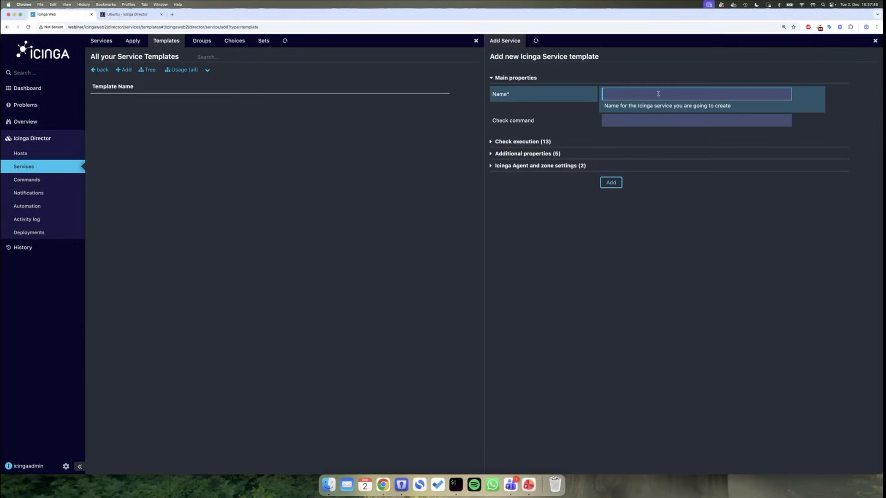
- Name the template generic-service with check interval 300, retry interval 60 and 3 max attempts
{"action": "type", "text": "generic-service"}
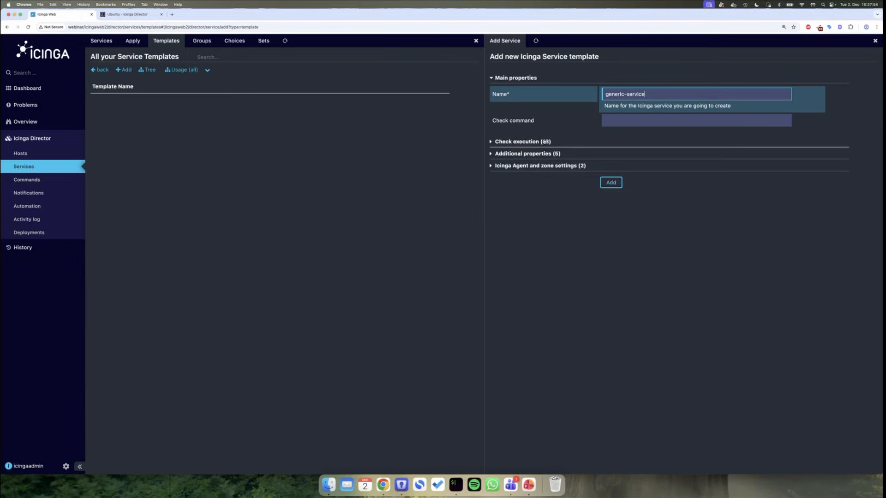
{"action": "left_click", "coordinate": [523, 142]}
{"action": "left_click", "coordinate": [633, 160]}
{"action": "type", "text": "300"}
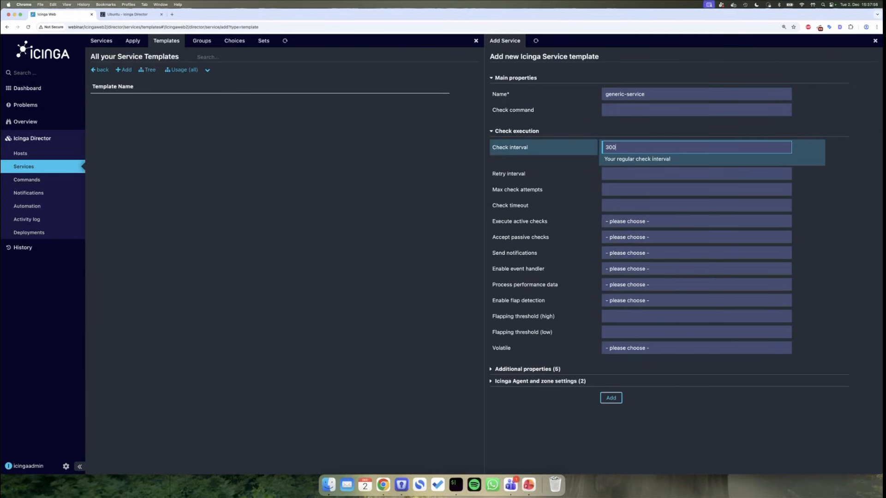
{"action": "key", "text": "Tab"}
{"action": "type", "text": "60"}
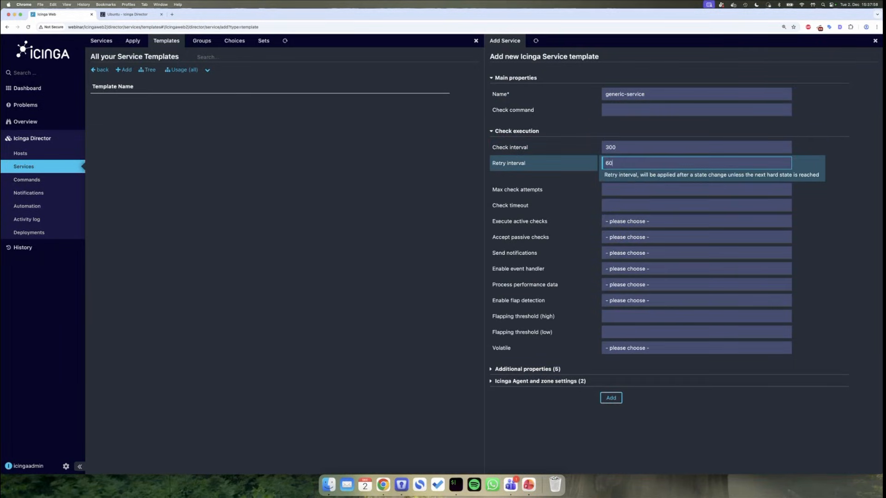
{"action": "left_click", "coordinate": [631, 189]}
{"action": "type", "text": "3"}
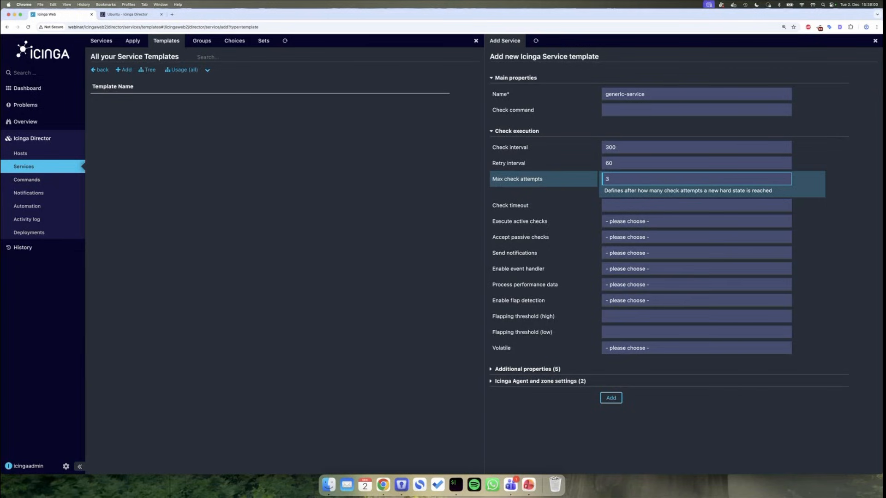
- Enable active checks, passive checks, notifications, event handler and performance data processing
{"action": "left_click", "coordinate": [631, 221]}
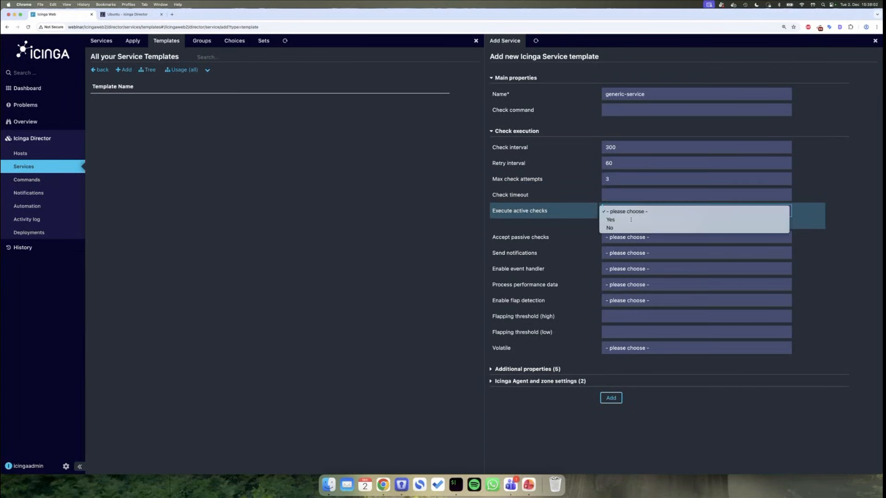
{"action": "left_click", "coordinate": [631, 219]}
{"action": "left_click", "coordinate": [630, 245]}
{"action": "left_click", "coordinate": [630, 235]}
{"action": "left_click", "coordinate": [630, 262]}
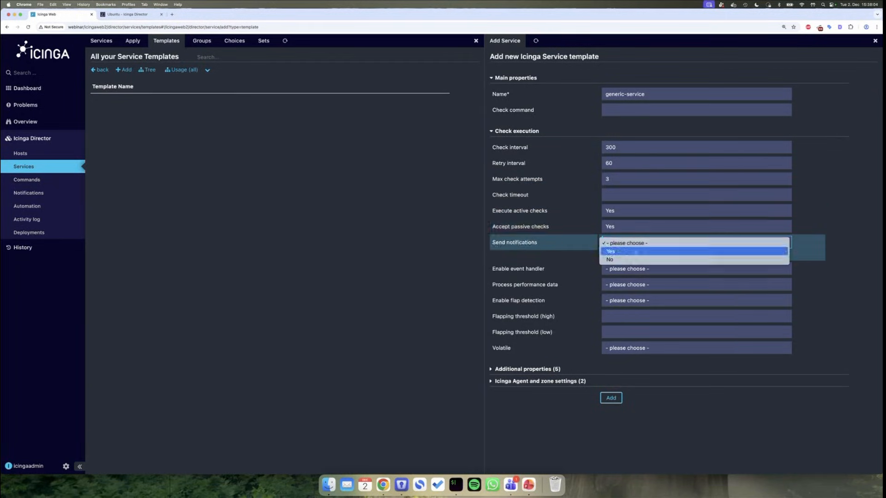
{"action": "left_click", "coordinate": [631, 251]}
{"action": "left_click", "coordinate": [631, 267]}
{"action": "left_click", "coordinate": [639, 283]}
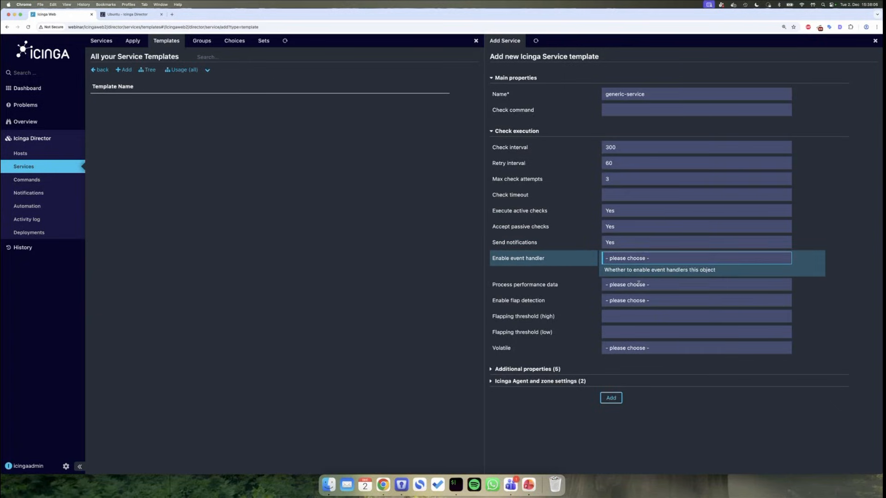
{"action": "left_click", "coordinate": [637, 283]}
{"action": "left_click", "coordinate": [622, 283]}
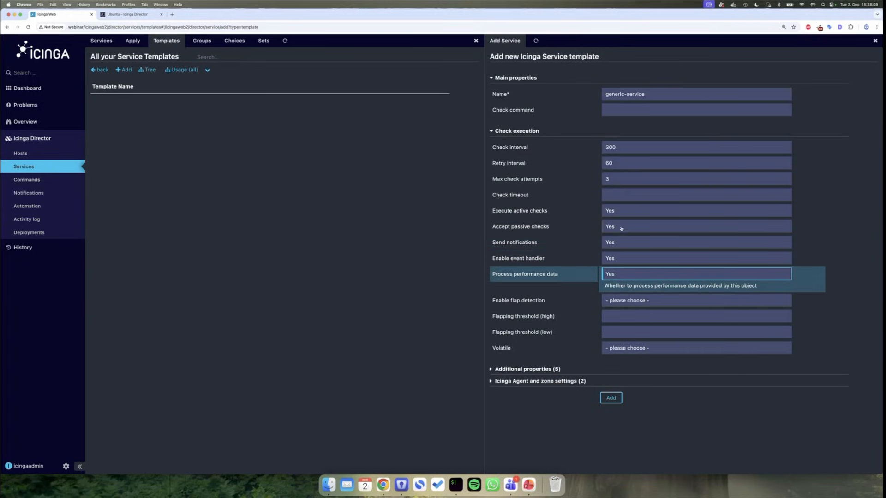
- Save the generic-service template and bring up the empty Service Apply Rules list
{"action": "left_click", "coordinate": [612, 398]}
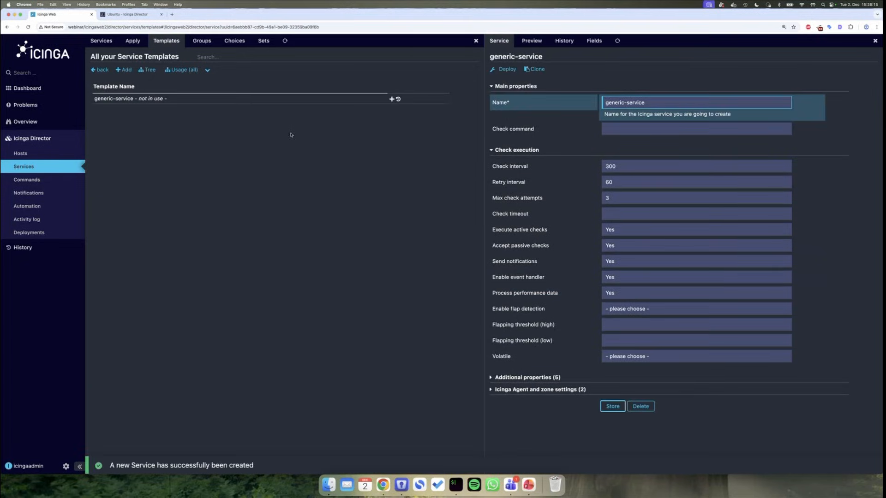
{"action": "left_click", "coordinate": [63, 166]}
{"action": "left_click", "coordinate": [265, 123]}
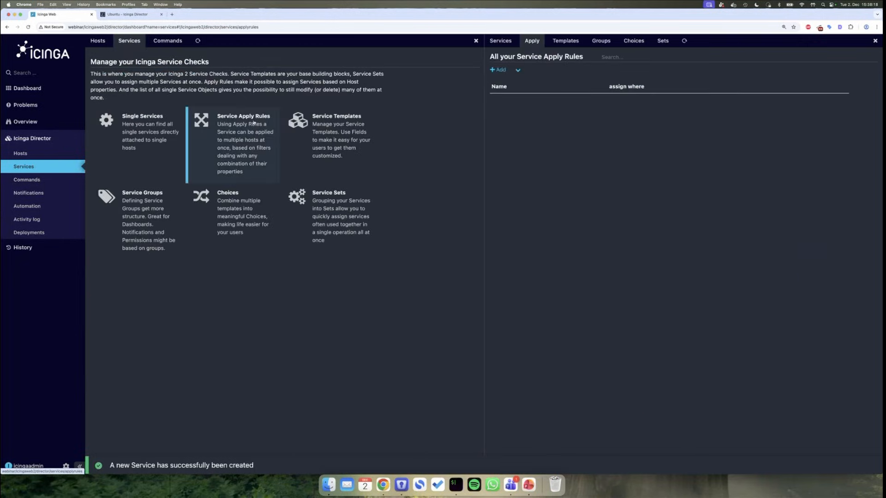
- Start a new apply rule named SSH that imports the generic-service template
{"action": "left_click", "coordinate": [501, 71]}
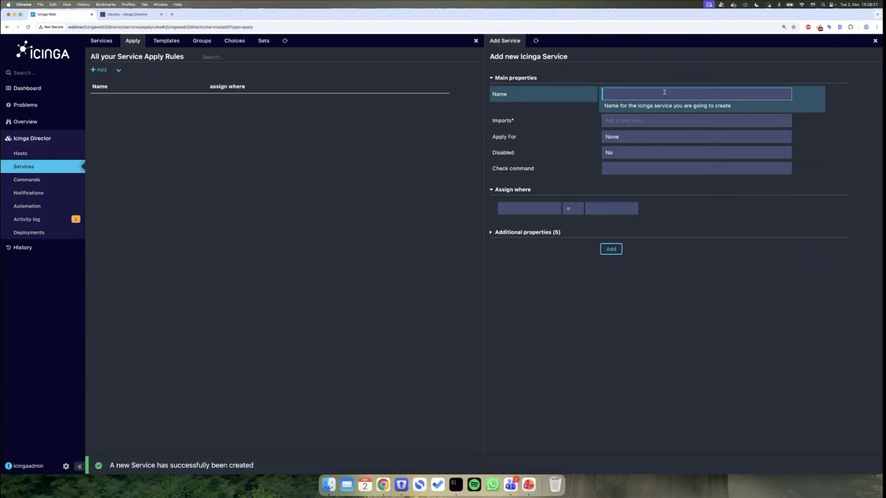
{"action": "type", "text": "SSH"}
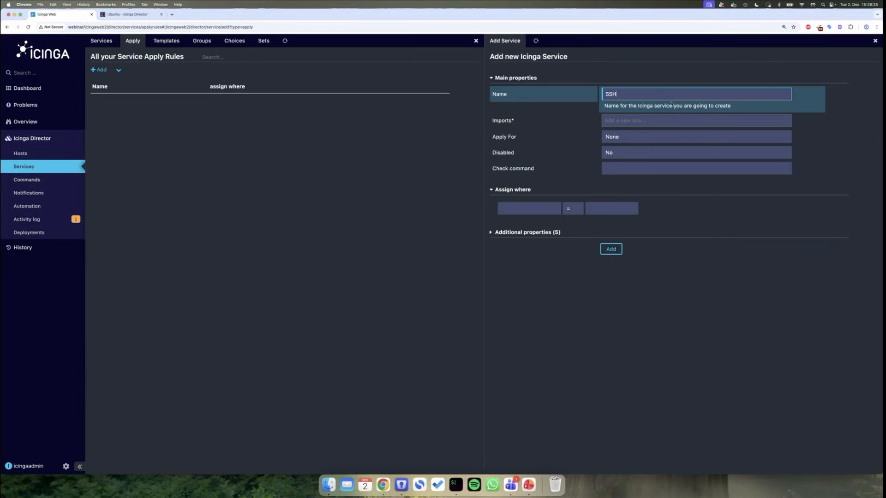
{"action": "key", "text": "Tab"}
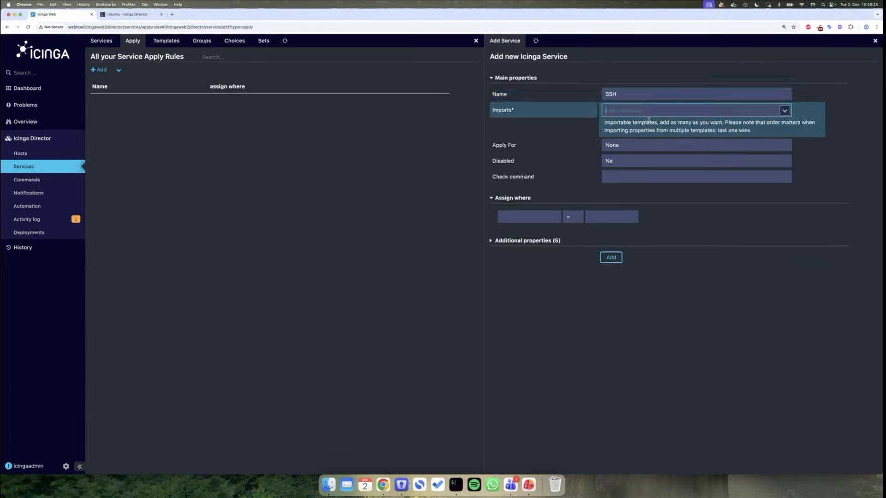
{"action": "left_click", "coordinate": [784, 111]}
{"action": "left_click", "coordinate": [702, 121]}
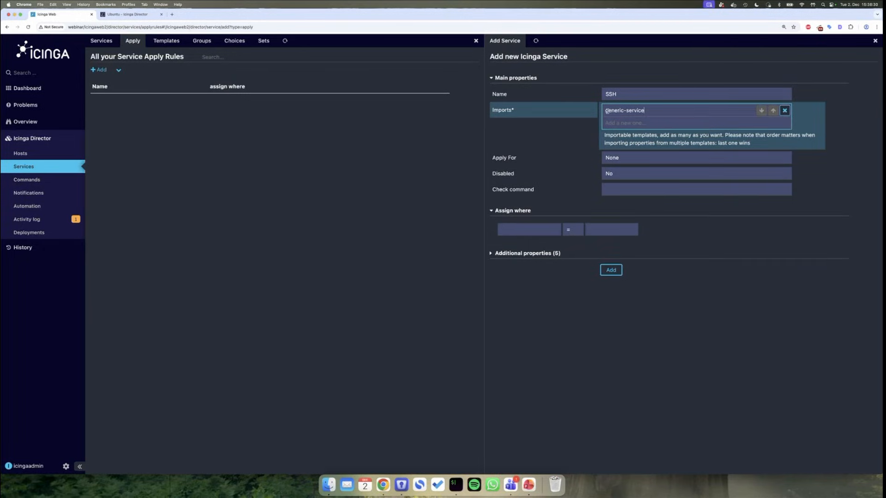
{"action": "left_click", "coordinate": [610, 94]}
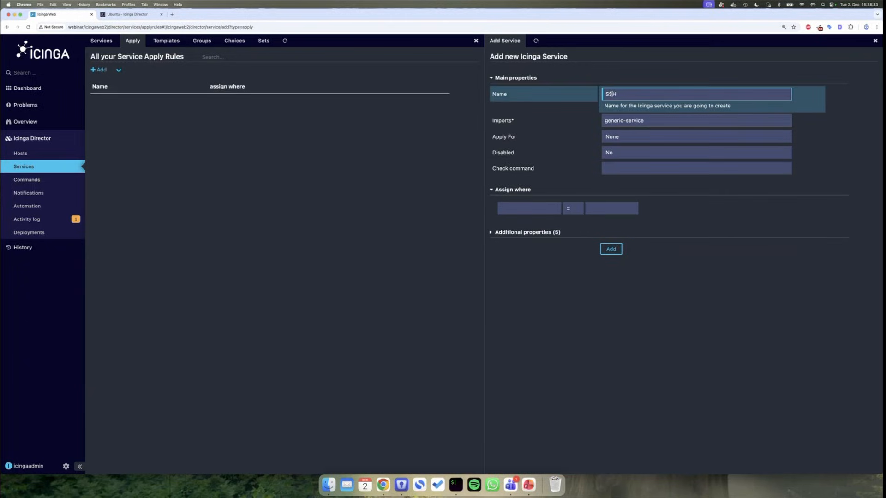
{"action": "left_click_drag", "start_coordinate": [618, 94], "coordinate": [601, 92]}
- Set check command ssh, assign where host.vars.ostype = linux, and save the rule
{"action": "left_click", "coordinate": [639, 166]}
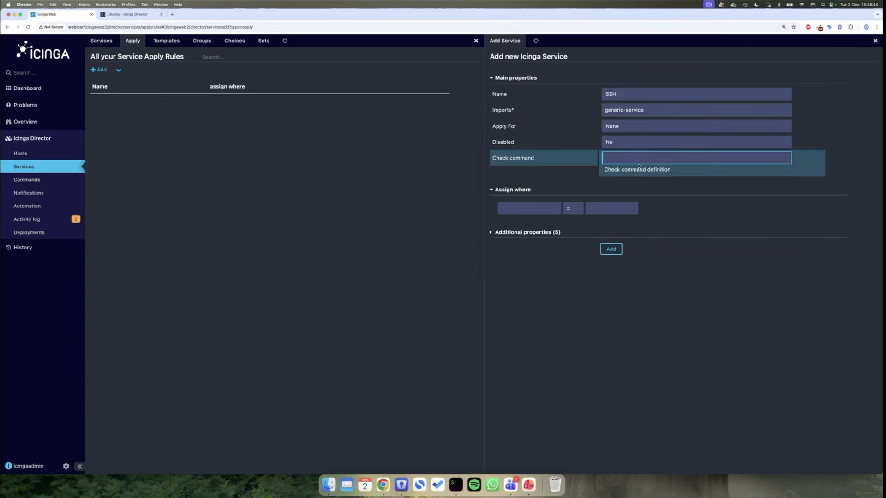
{"action": "type", "text": "ssh"}
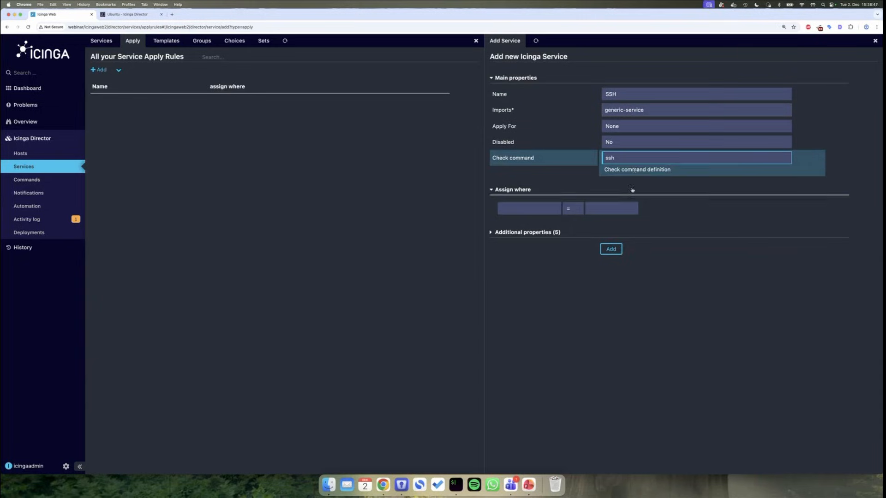
{"action": "left_click", "coordinate": [544, 206]}
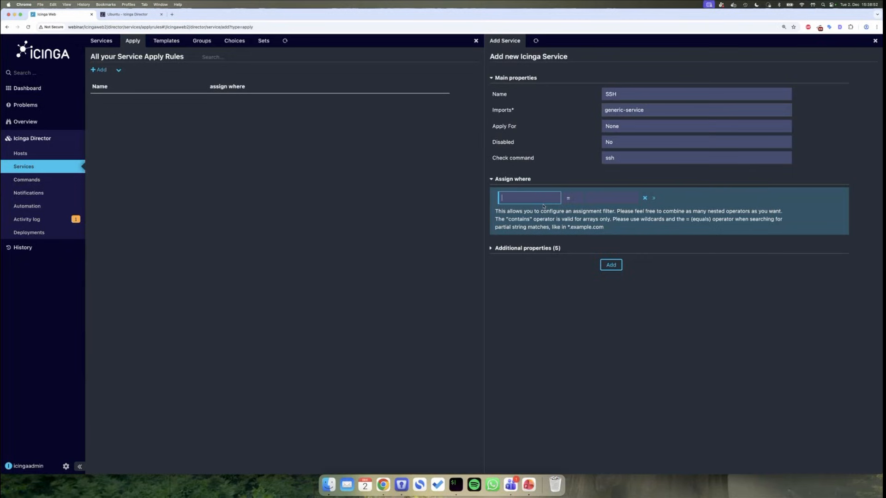
{"action": "type", "text": "ost"}
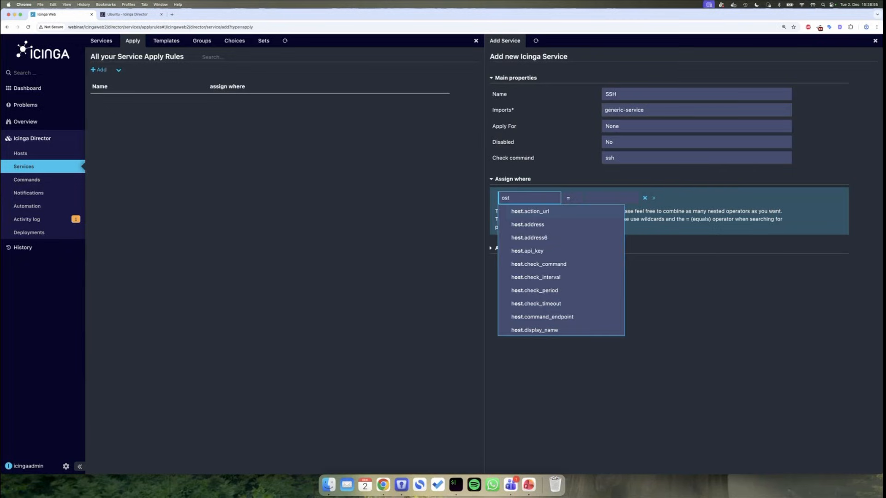
{"action": "type", "text": "y"}
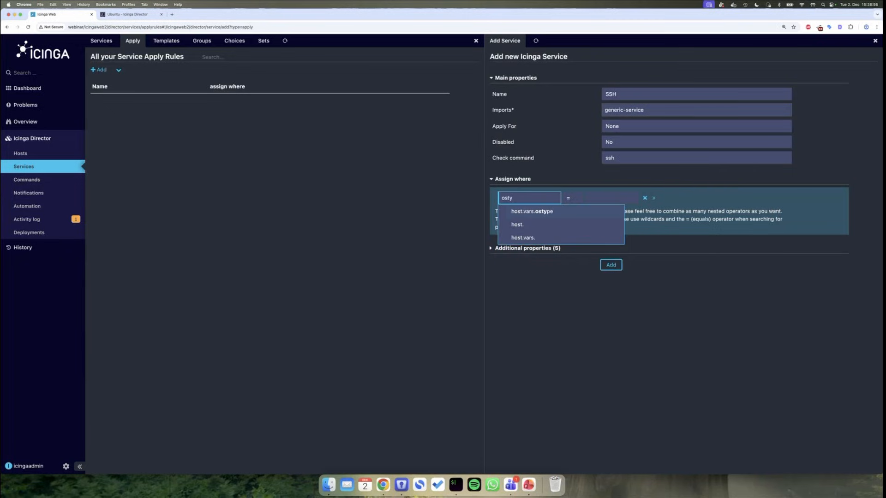
{"action": "left_click", "coordinate": [556, 212]}
{"action": "left_click", "coordinate": [606, 203]}
{"action": "type", "text": "lin"}
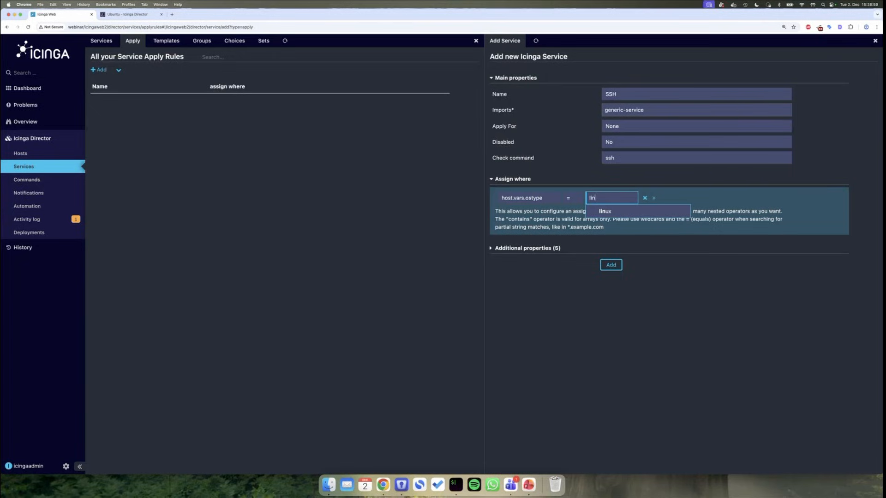
{"action": "left_click", "coordinate": [621, 212]}
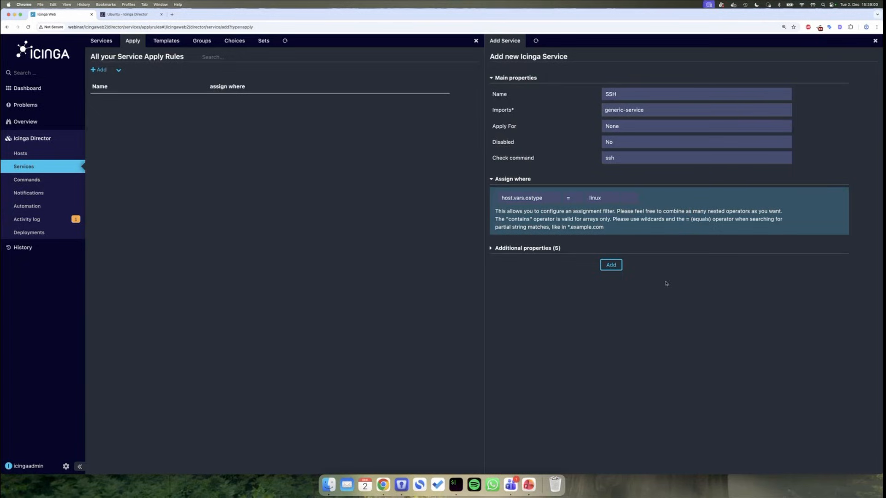
{"action": "left_click", "coordinate": [612, 266]}
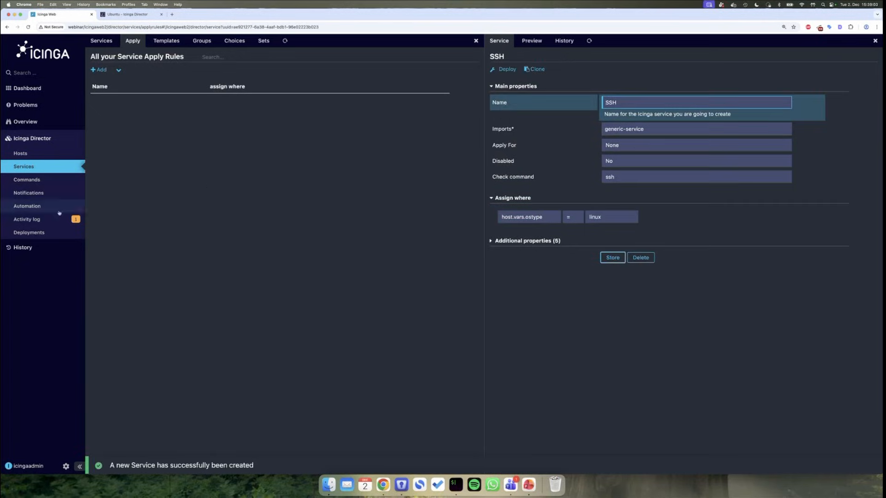
- Review the generic-service and SSH changes in the Activity log, checking name, command and assign filter
{"action": "left_click", "coordinate": [42, 219]}
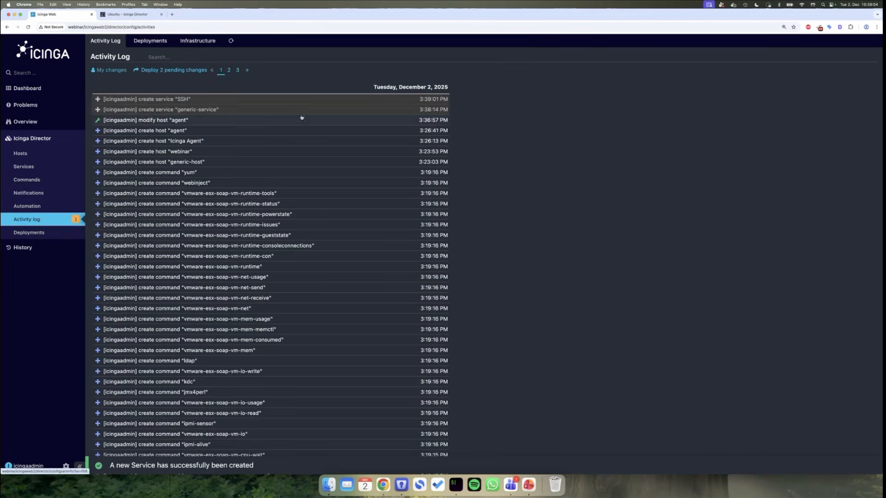
{"action": "left_click", "coordinate": [250, 110]}
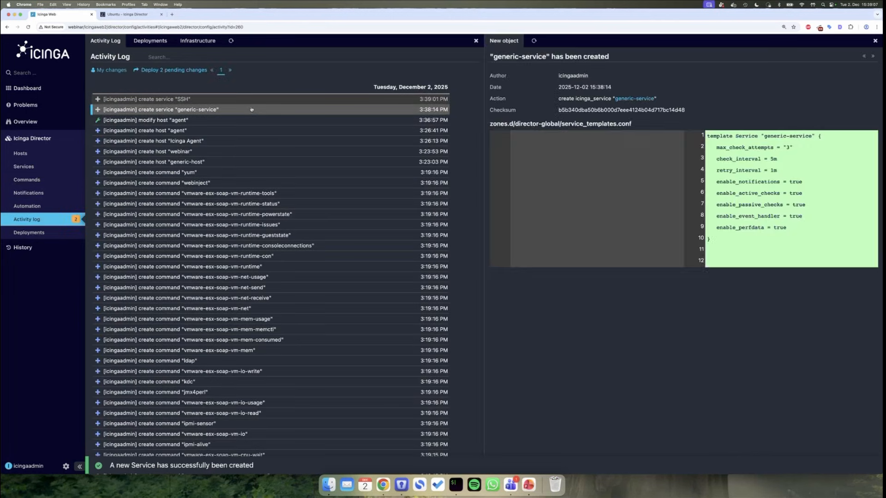
{"action": "left_click", "coordinate": [253, 104]}
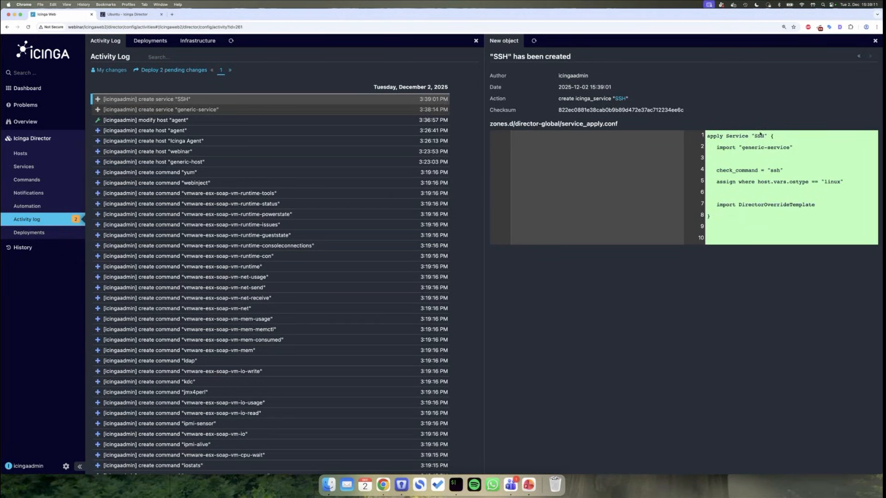
{"action": "double_click", "coordinate": [757, 135]}
{"action": "double_click", "coordinate": [774, 170]}
{"action": "left_click_drag", "start_coordinate": [734, 181], "coordinate": [840, 185]}
- Deploy the two pending changes as deployment 7237f45
{"action": "left_click", "coordinate": [840, 185]}
{"action": "left_click", "coordinate": [181, 70]}
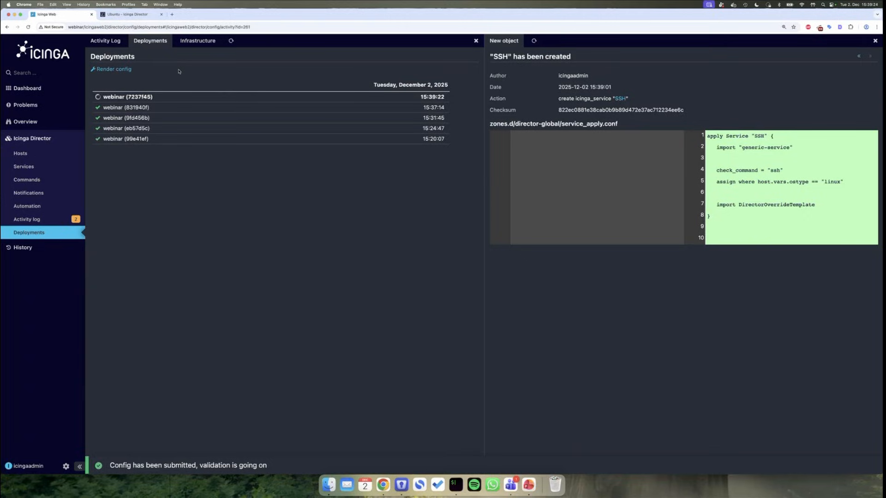
{"action": "left_click", "coordinate": [41, 122]}
- Verify the agent host lists the SSH service while webinar has none, then return to Icinga Director
{"action": "left_click", "coordinate": [45, 152]}
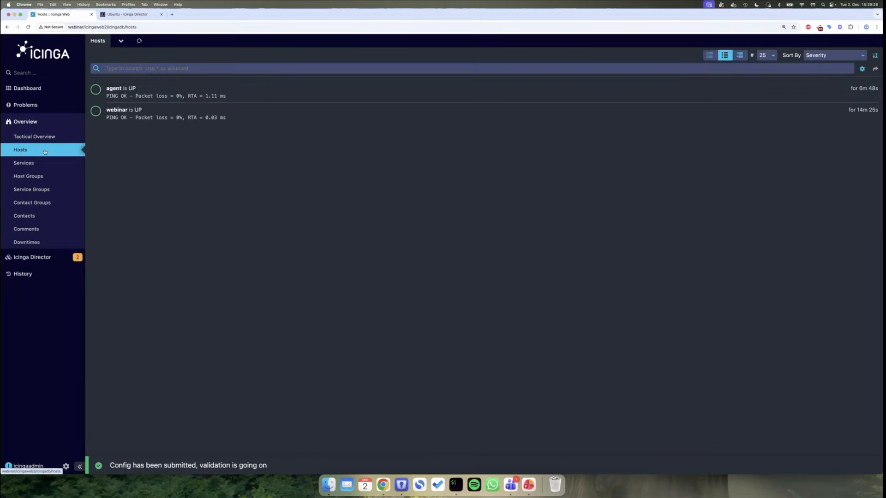
{"action": "left_click", "coordinate": [188, 93]}
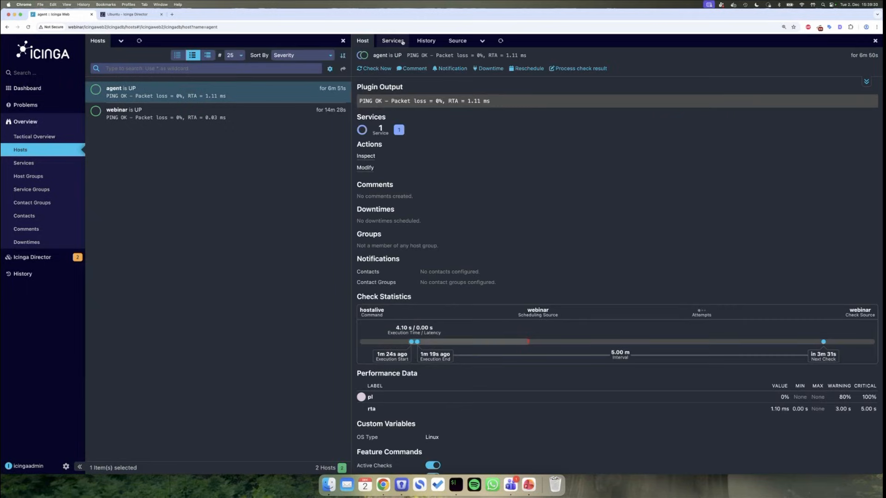
{"action": "left_click", "coordinate": [400, 42]}
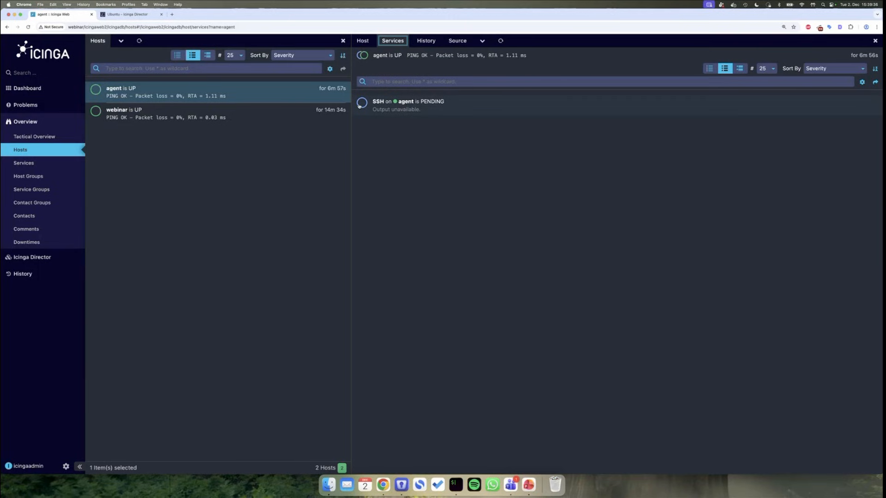
{"action": "left_click", "coordinate": [286, 111]}
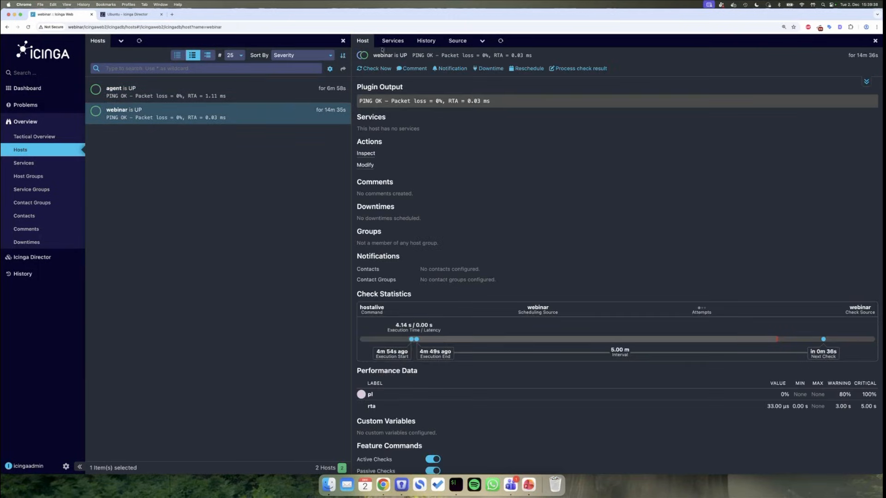
{"action": "left_click", "coordinate": [390, 42]}
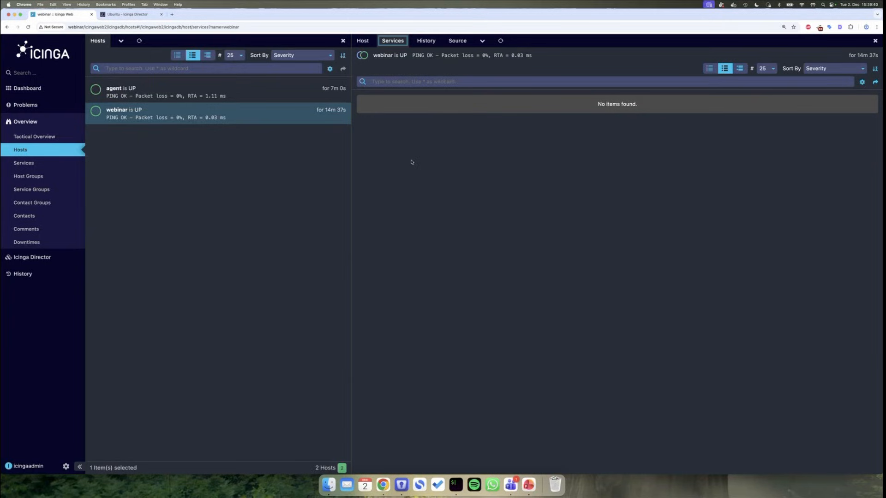
{"action": "left_click", "coordinate": [247, 100]}
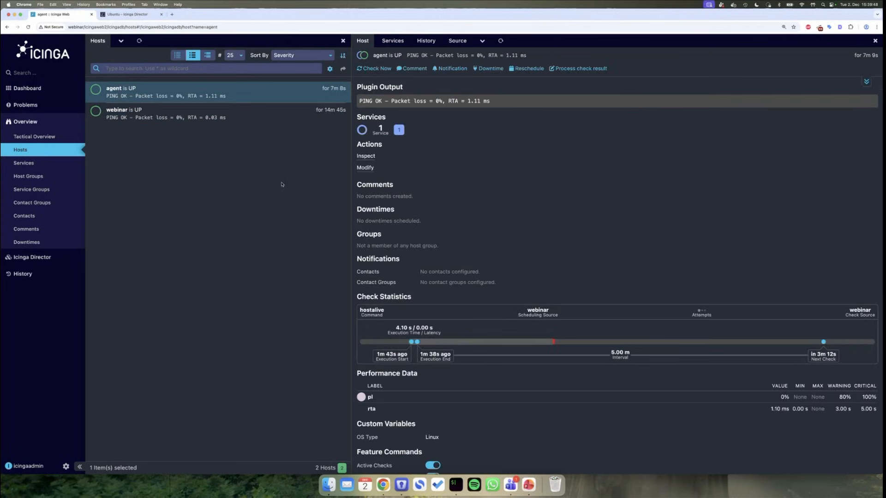
{"action": "left_click", "coordinate": [501, 41]}
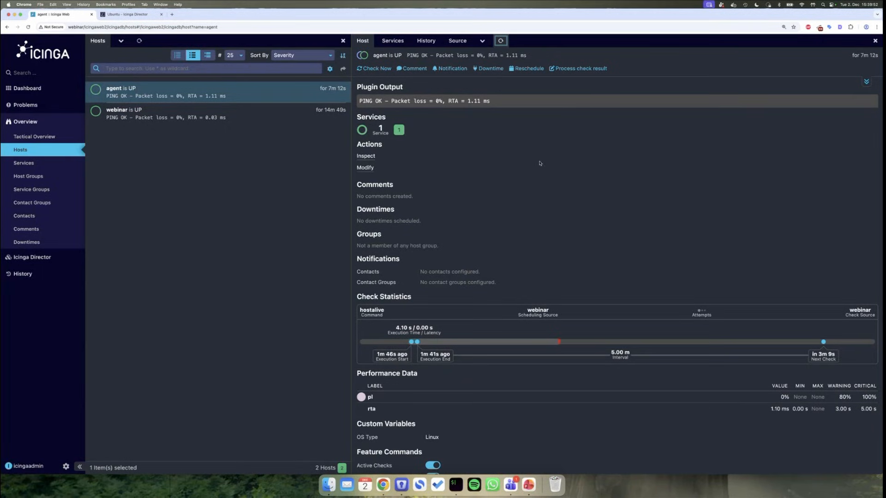
{"action": "left_click", "coordinate": [42, 257]}
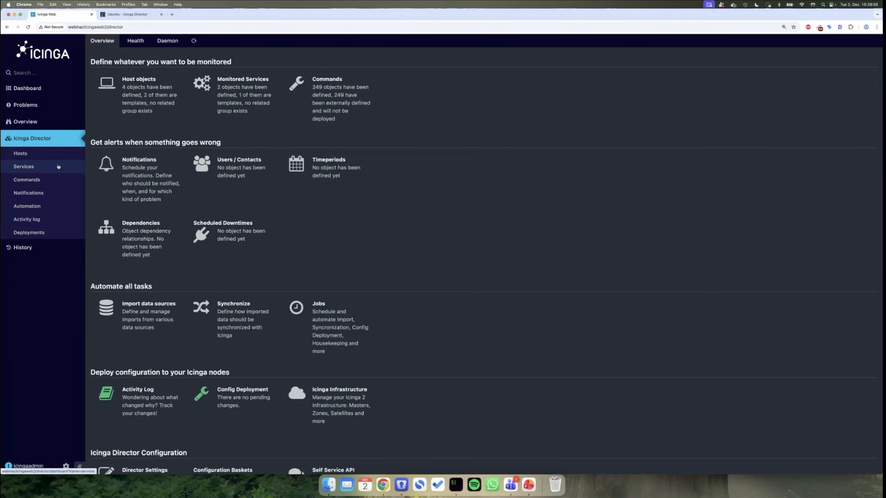
- Confirm the SSH rule appears under Service Apply Rules, then go to Automation's Import source list
{"action": "left_click", "coordinate": [58, 167]}
{"action": "left_click", "coordinate": [222, 138]}
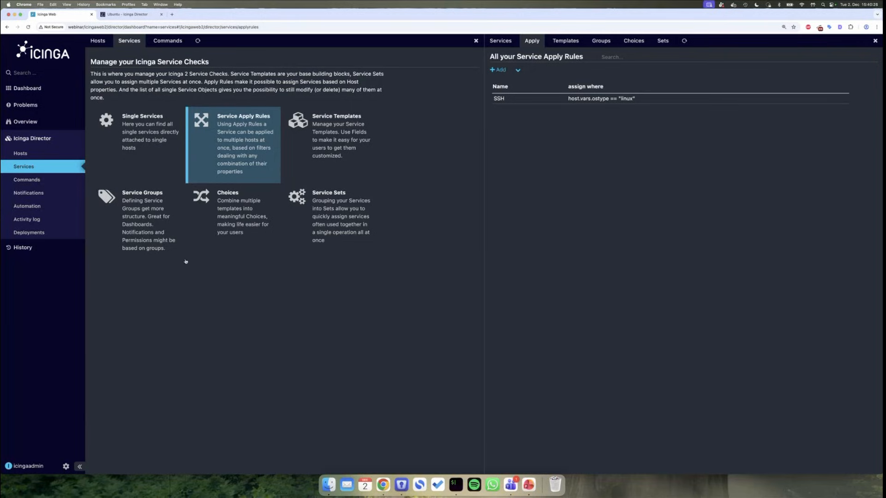
{"action": "left_click", "coordinate": [27, 206]}
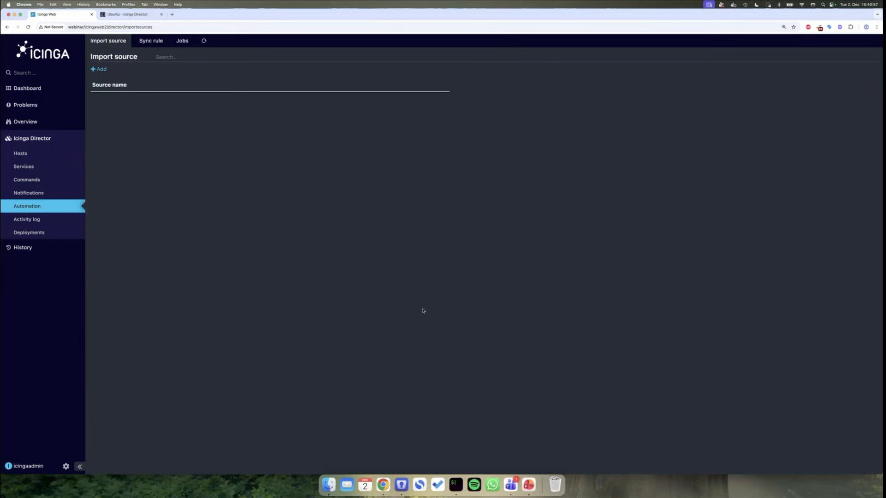
- Add a new import source from the empty Import source list
{"action": "left_click", "coordinate": [102, 69]}
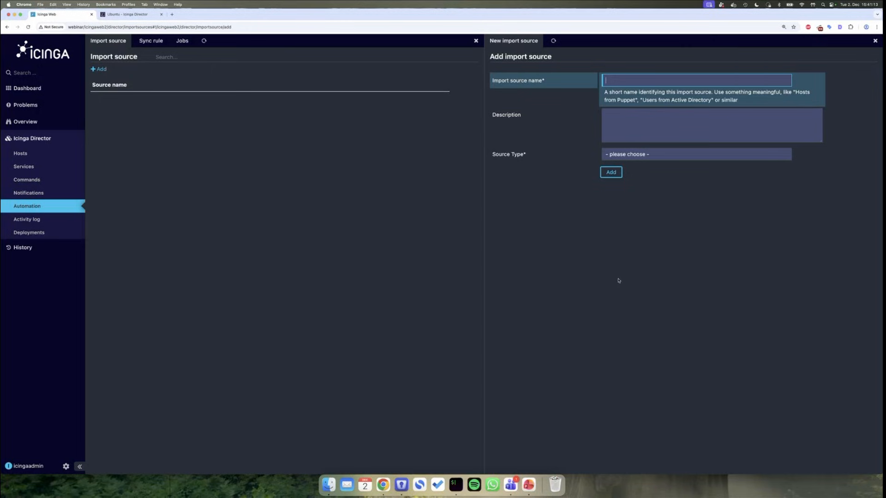
- On the webinar server, open the cmdb database with mysql and list its tables, showing hosts
{"action": "left_click", "coordinate": [455, 483]}
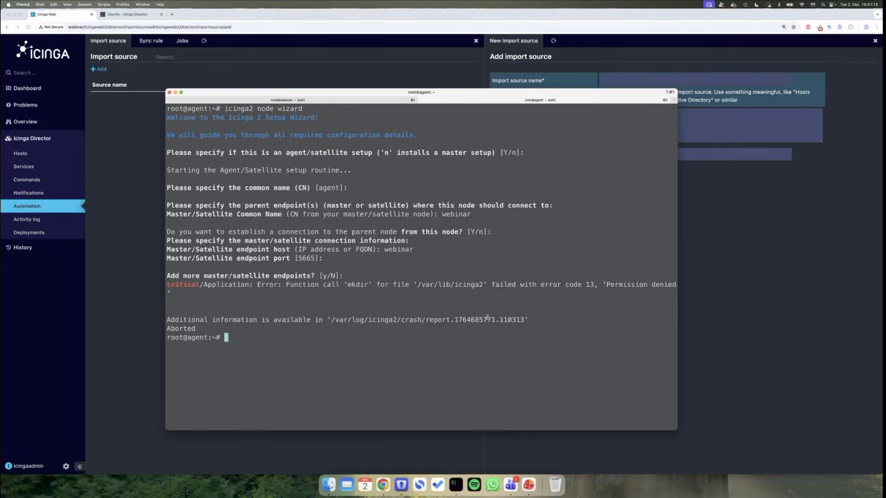
{"action": "key", "text": "super+1"}
{"action": "key", "text": "ctrl+l"}
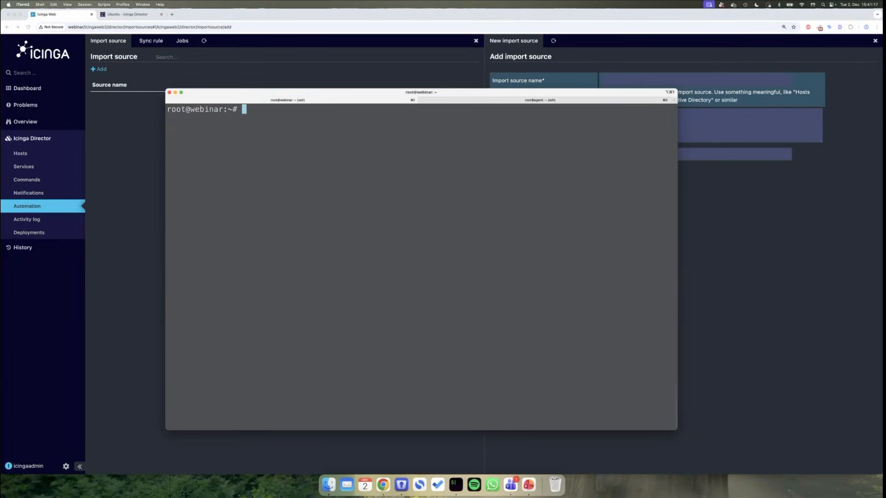
{"action": "type", "text": "mysql cmdb;"}
{"action": "key", "text": "Return"}
{"action": "key", "text": "ctrl+l"}
{"action": "type", "text": "show table;"}
{"action": "key", "text": "Return"}
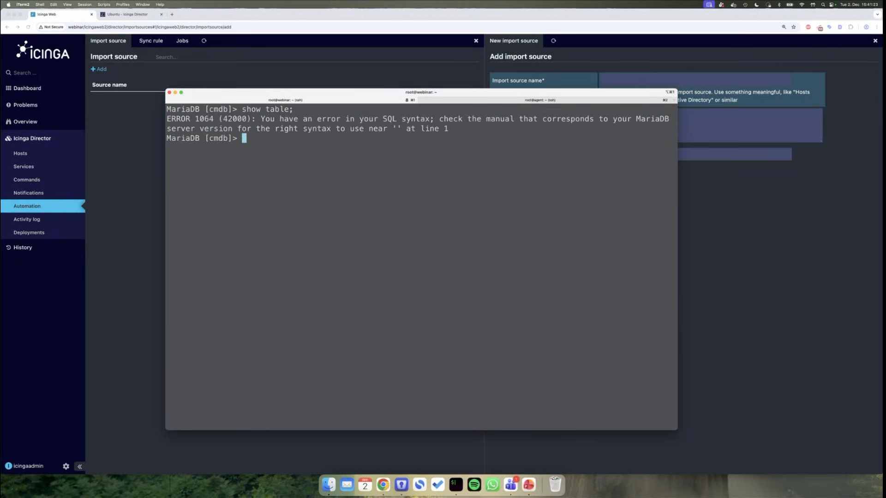
{"action": "key", "text": "Up"}
{"action": "key", "text": "Left"}
{"action": "type", "text": "s"}
{"action": "key", "text": "Return"}
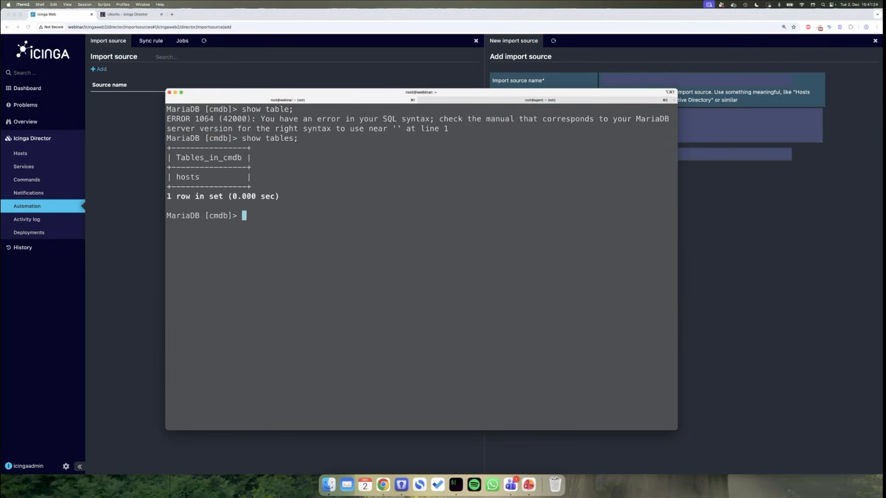
- Run select * from hosts; and widen the terminal so all 200 host rows read on one line
{"action": "key", "text": "ctrl+l"}
{"action": "type", "text": "select * f"}
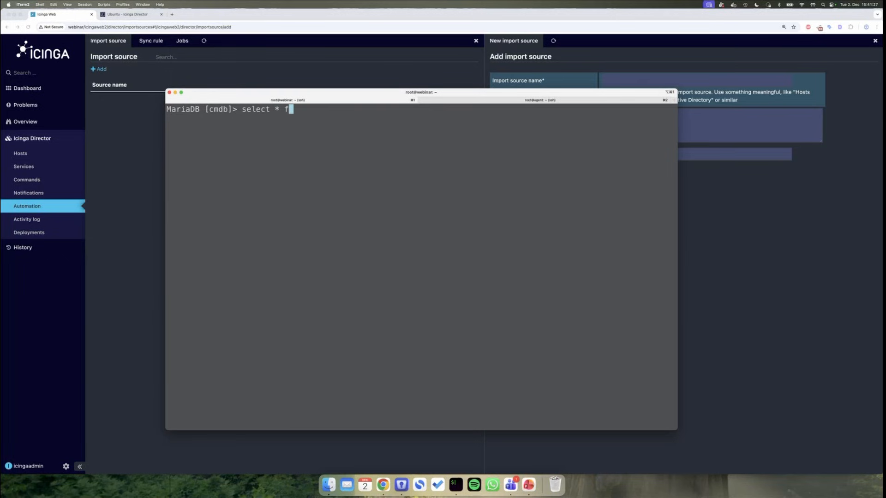
{"action": "type", "text": "rom hosts;"}
{"action": "key", "text": "Return"}
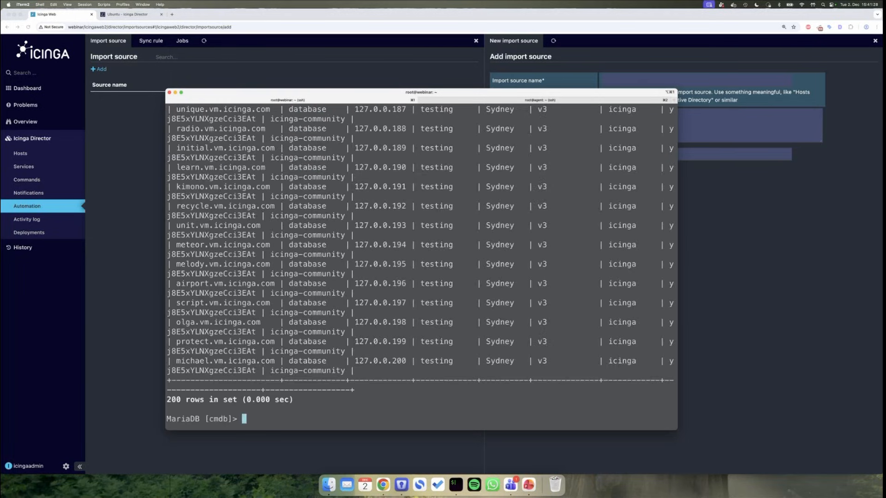
{"action": "left_click_drag", "start_coordinate": [677, 408], "coordinate": [869, 395]}
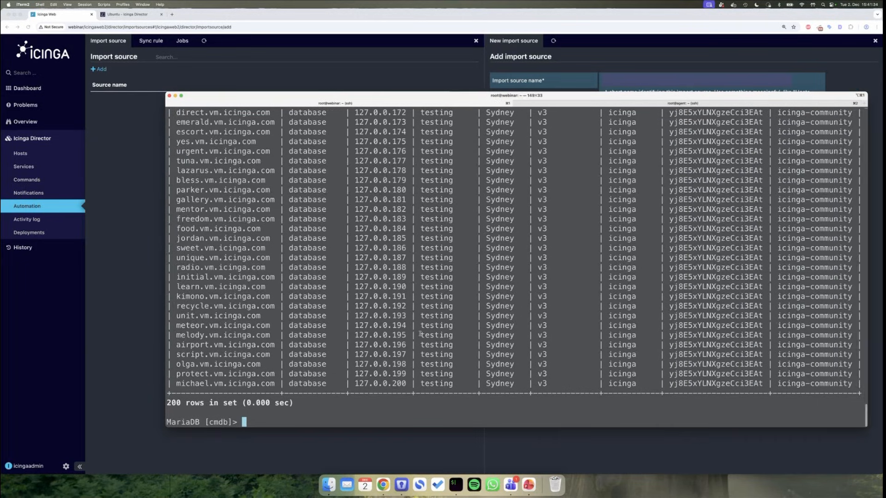
{"action": "scroll", "coordinate": [420, 333], "scroll_direction": "up", "scroll_amount": 20}
{"action": "scroll", "coordinate": [419, 333], "scroll_direction": "down", "scroll_amount": 10}
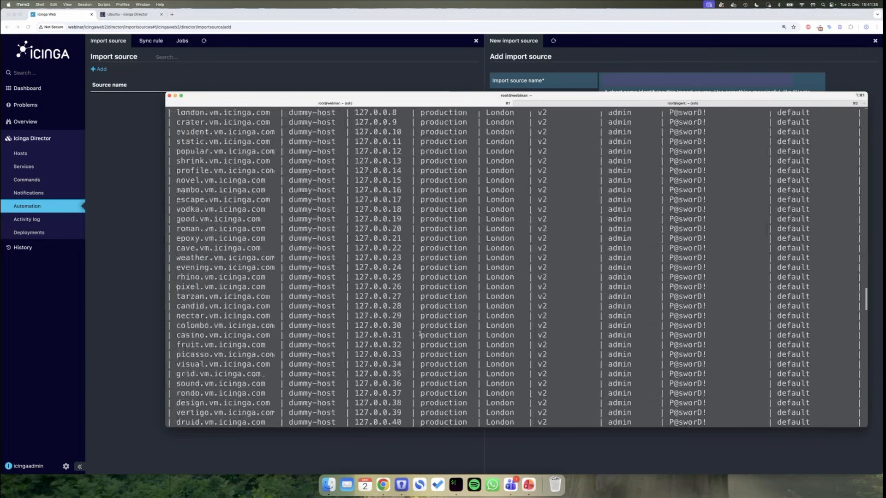
{"action": "scroll", "coordinate": [420, 333], "scroll_direction": "up", "scroll_amount": 5}
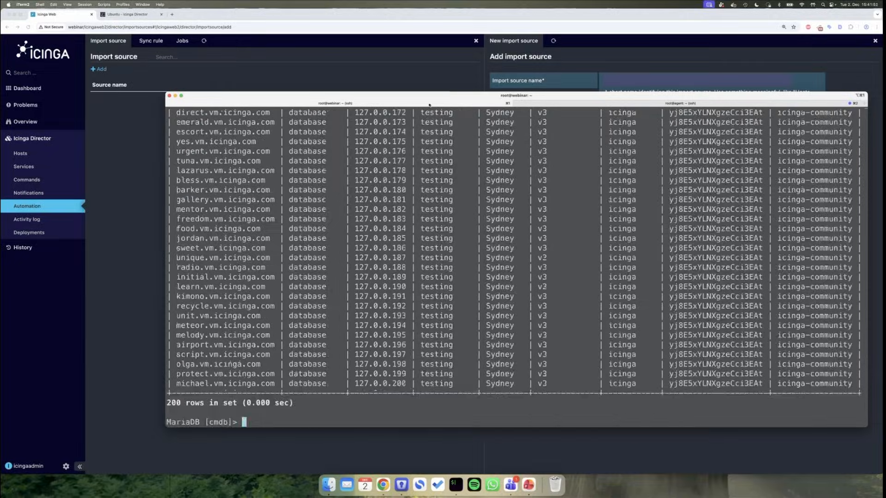
{"action": "left_click", "coordinate": [626, 78]}
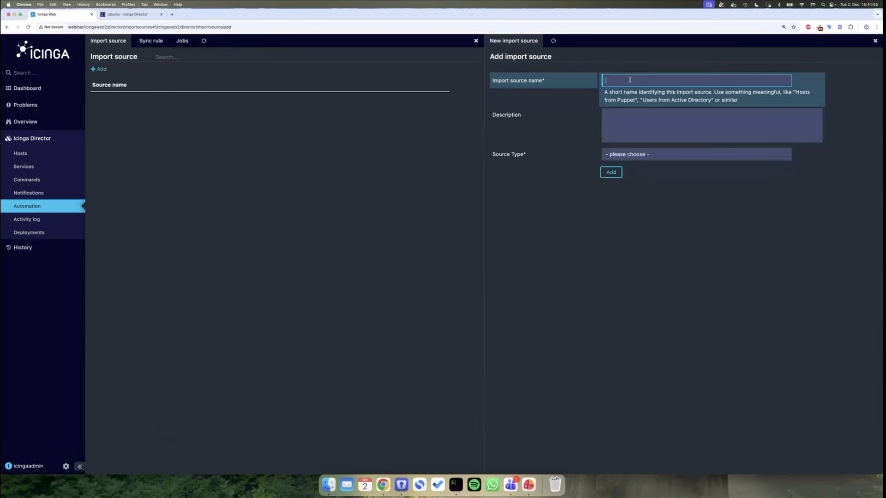
- Name the import source CMDB, describe it 'This is where our inventory is.', and choose source type Sql
{"action": "type", "text": "CMDB"}
{"action": "left_click", "coordinate": [646, 121]}
{"action": "type", "text": "This i"}
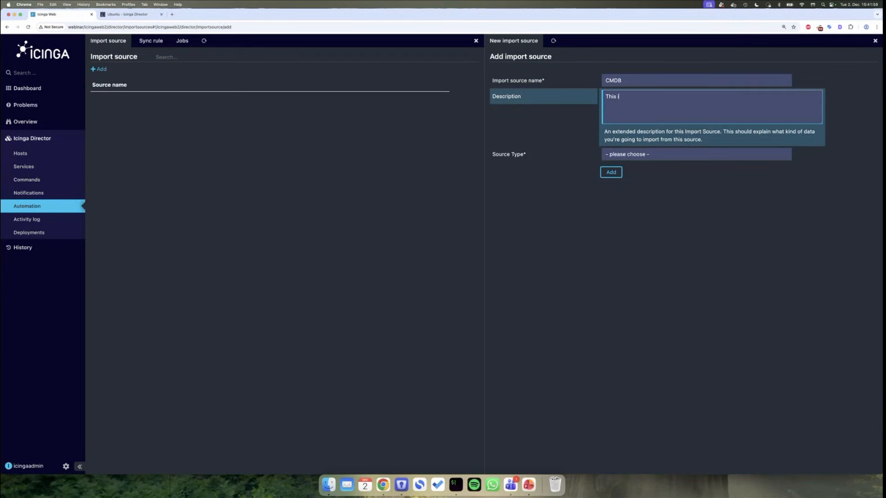
{"action": "type", "text": "s where our inventory is."}
{"action": "left_click", "coordinate": [640, 159]}
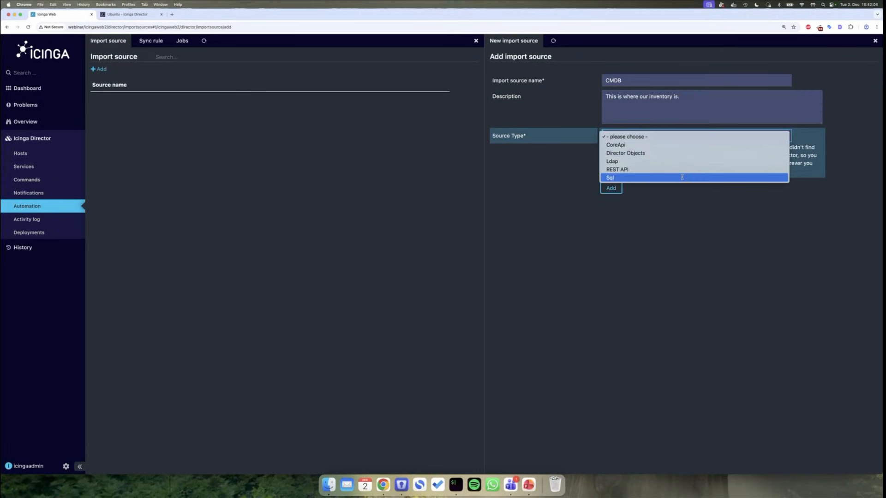
{"action": "left_click", "coordinate": [635, 179]}
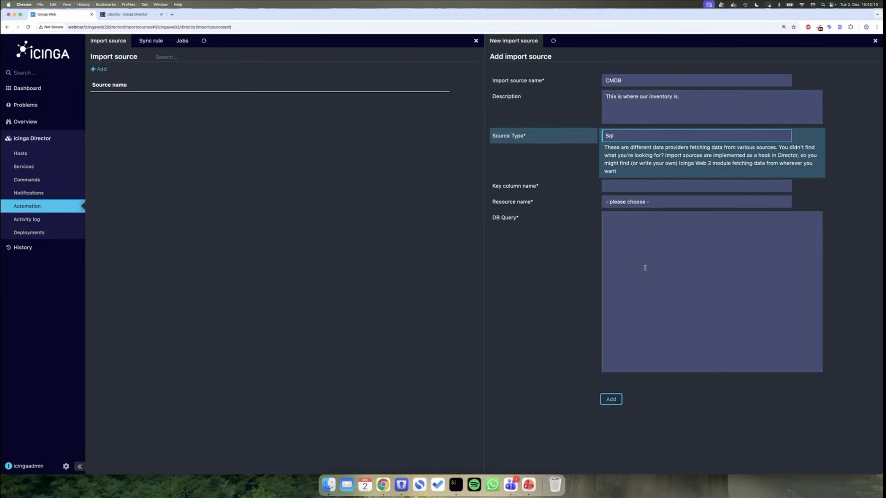
{"action": "left_click", "coordinate": [624, 204]}
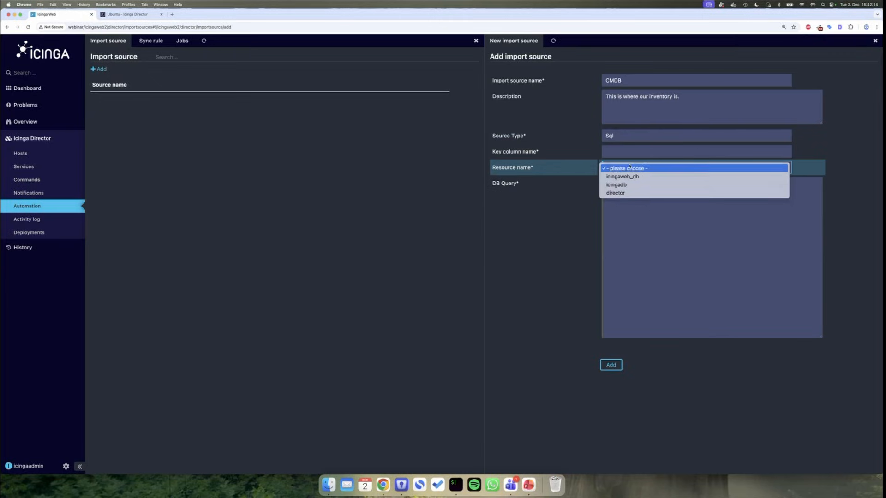
{"action": "left_click", "coordinate": [579, 226]}
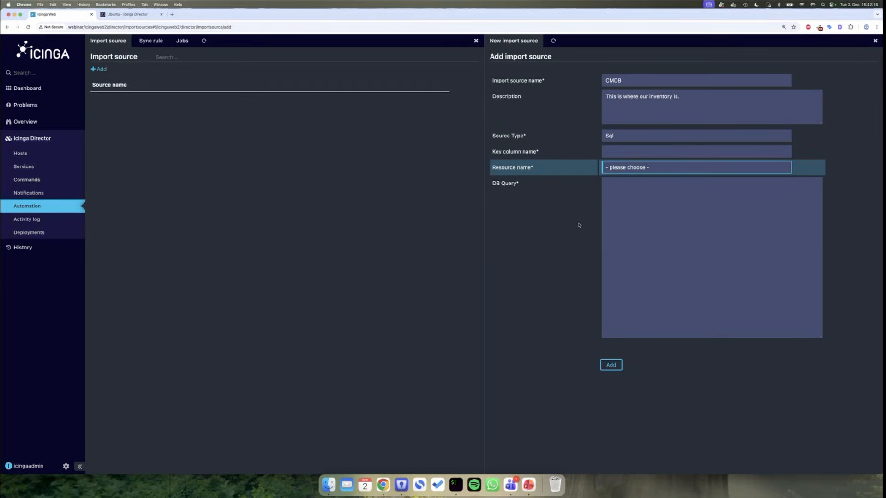
- Start a new resource named cmdb under Configuration > Application > Resources
{"action": "mouse_move", "coordinate": [71, 460]}
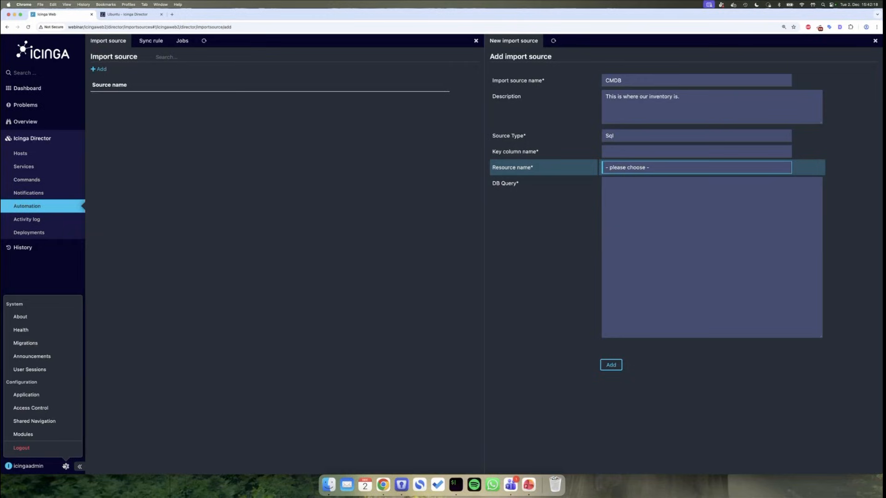
{"action": "left_click", "coordinate": [53, 395]}
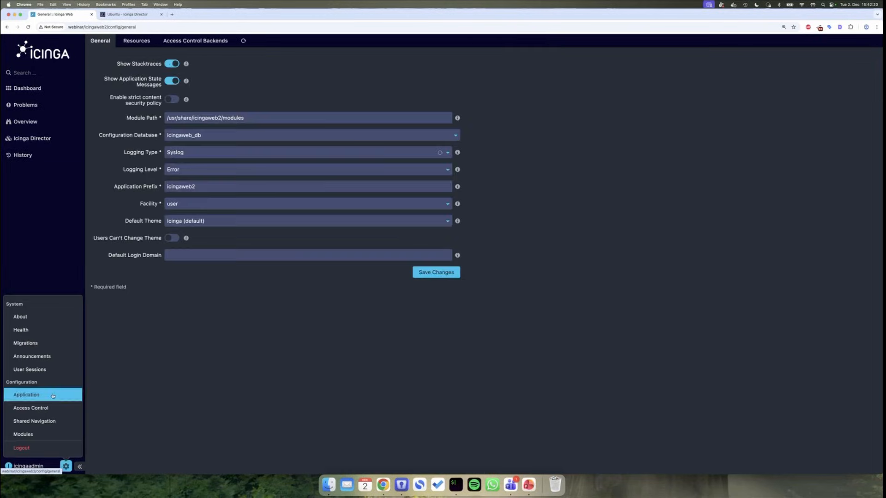
{"action": "left_click", "coordinate": [137, 41]}
{"action": "left_click", "coordinate": [126, 58]}
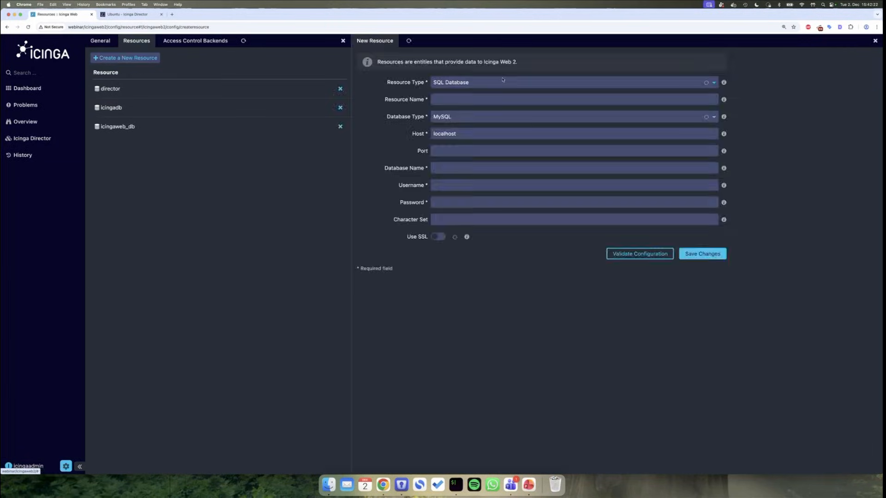
{"action": "left_click", "coordinate": [472, 98]}
{"action": "type", "text": "cmdb"}
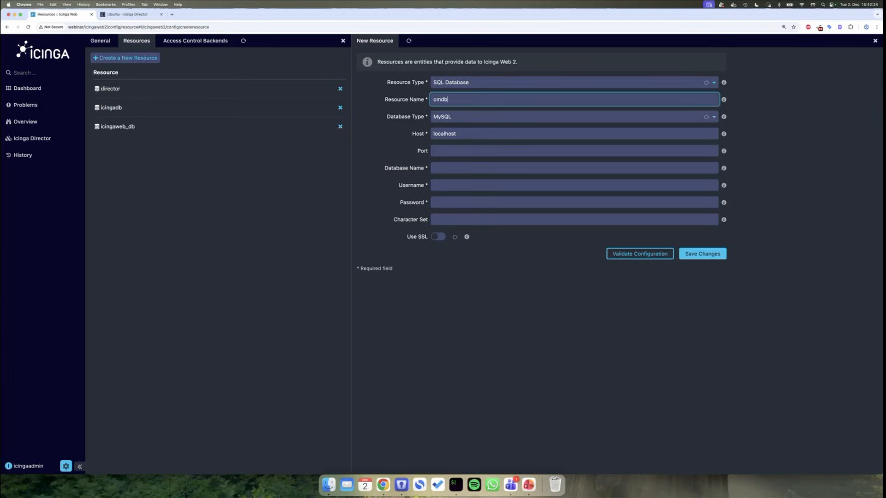
- Set the database name to cmdb and fill in the database username and password
{"action": "key", "text": "super+a"}
{"action": "key", "text": "super+c"}
{"action": "left_click", "coordinate": [498, 168]}
{"action": "key", "text": "super+v"}
{"action": "left_click", "coordinate": [501, 183]}
{"action": "key", "text": "super+v"}
{"action": "left_click", "coordinate": [468, 202]}
{"action": "key", "text": "super+v"}
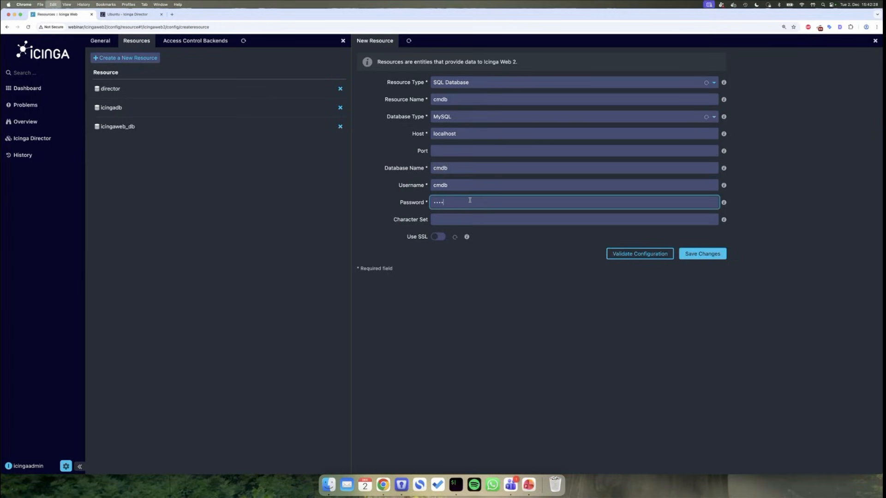
- Validate the connection settings and save the cmdb resource
{"action": "left_click", "coordinate": [656, 257]}
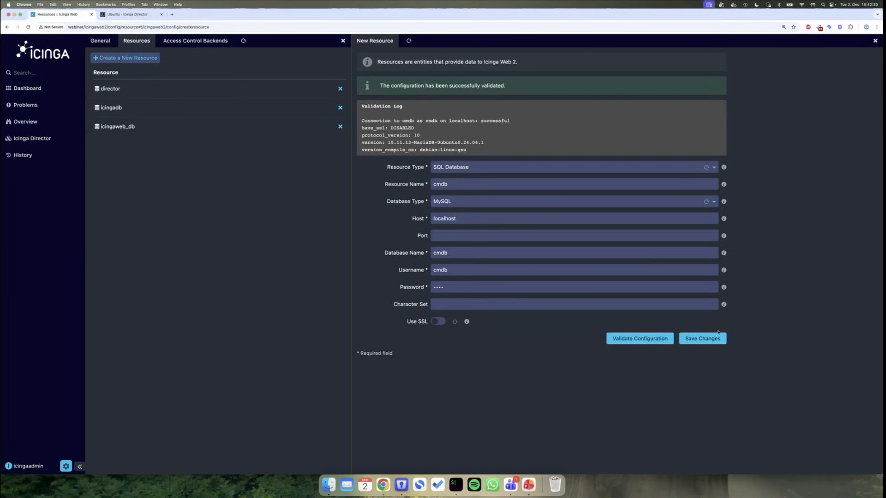
{"action": "left_click", "coordinate": [704, 338]}
{"action": "left_click", "coordinate": [55, 137]}
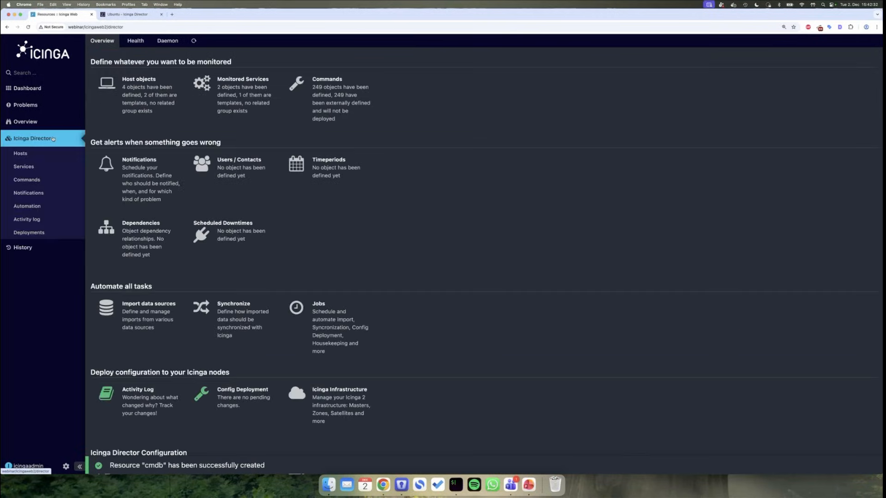
- Add a new Director import source named CMDB with source type Sql
{"action": "left_click", "coordinate": [49, 197]}
{"action": "left_click", "coordinate": [50, 204]}
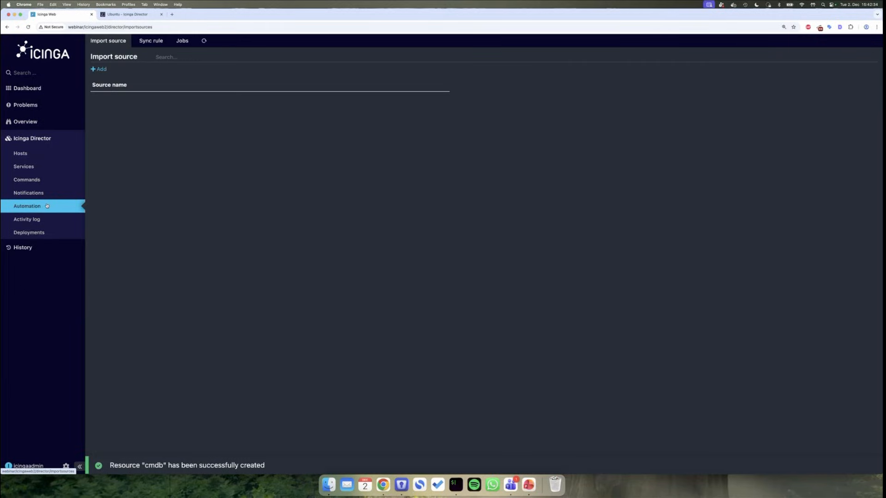
{"action": "left_click", "coordinate": [99, 68]}
{"action": "type", "text": "CMDB"}
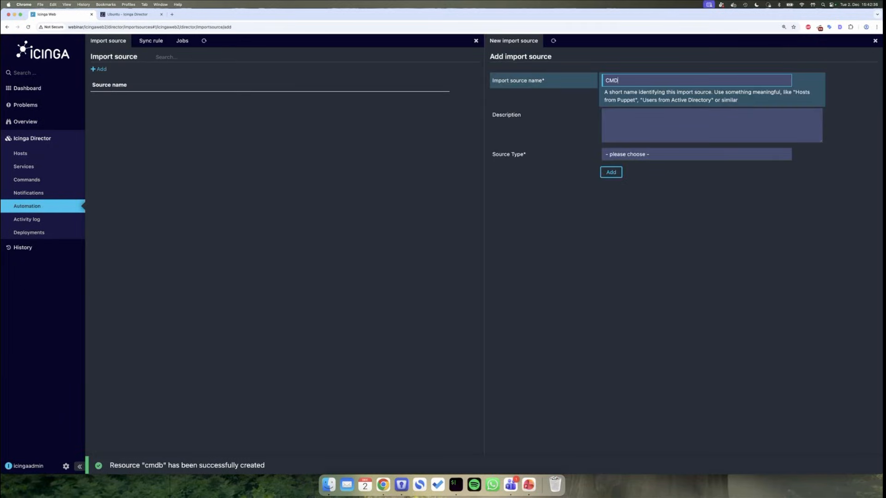
{"action": "left_click", "coordinate": [676, 157]}
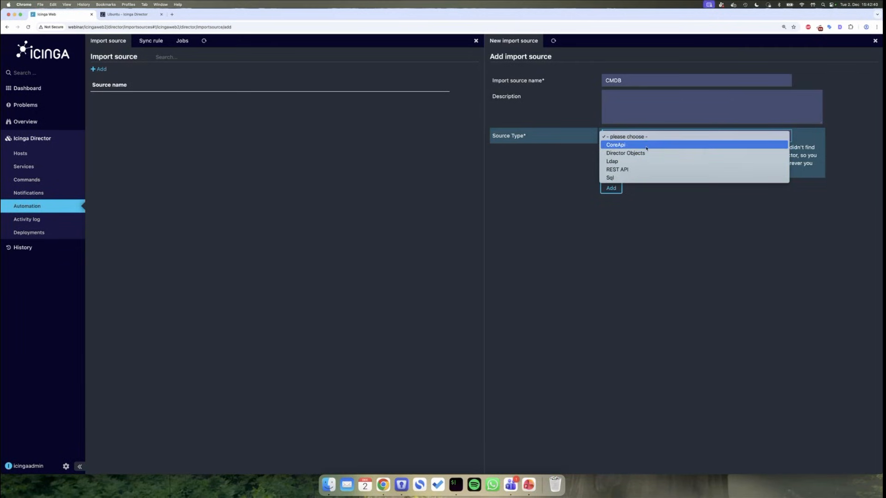
{"action": "left_click", "coordinate": [641, 177]}
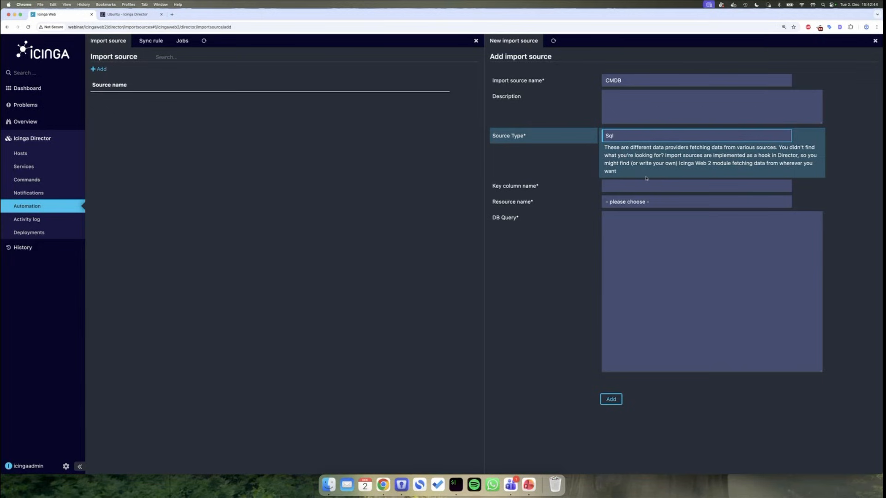
- Set the key column name to hostname and the database resource to cmdb
{"action": "left_click", "coordinate": [647, 186]}
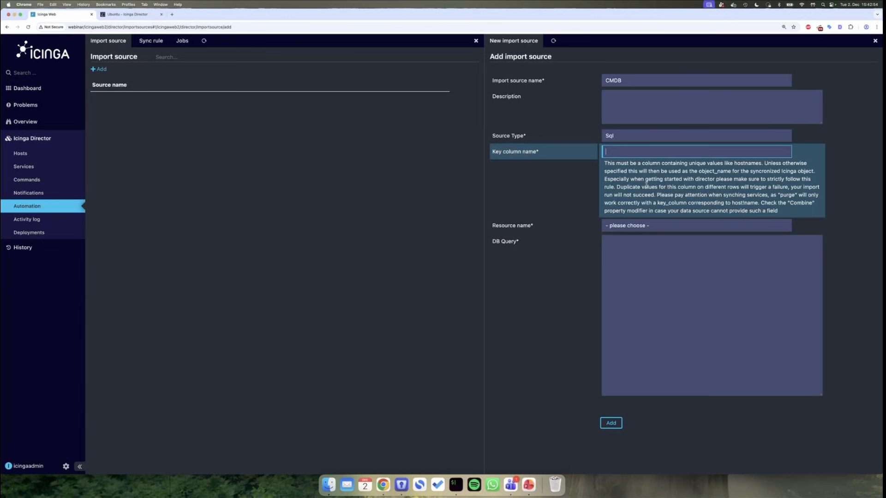
{"action": "key", "text": "super+Tab"}
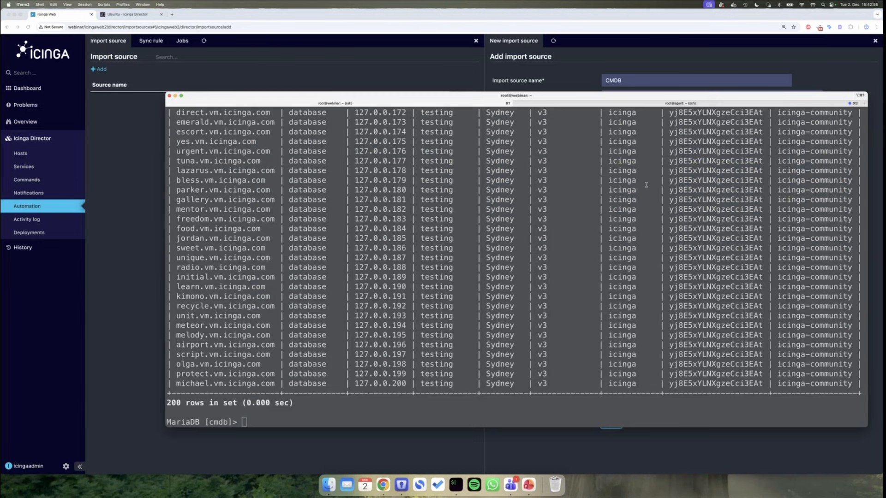
{"action": "scroll", "coordinate": [248, 233], "scroll_direction": "up", "scroll_amount": 10}
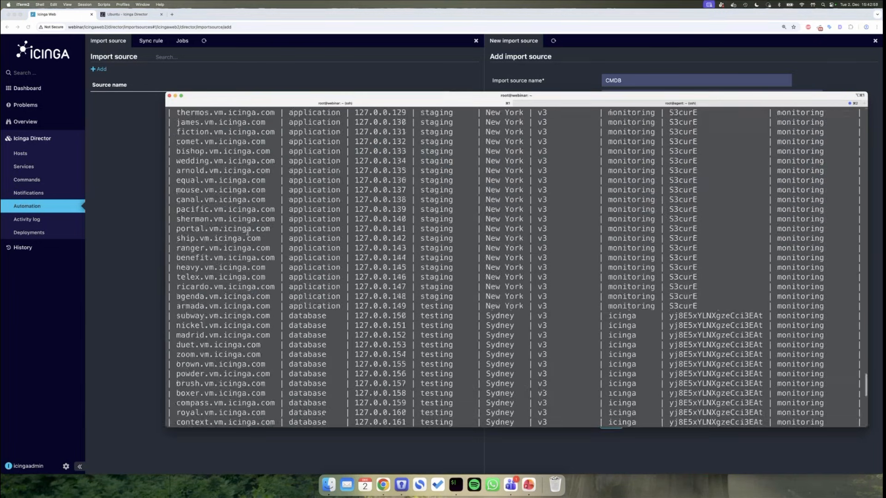
{"action": "scroll", "coordinate": [247, 232], "scroll_direction": "up", "scroll_amount": 20}
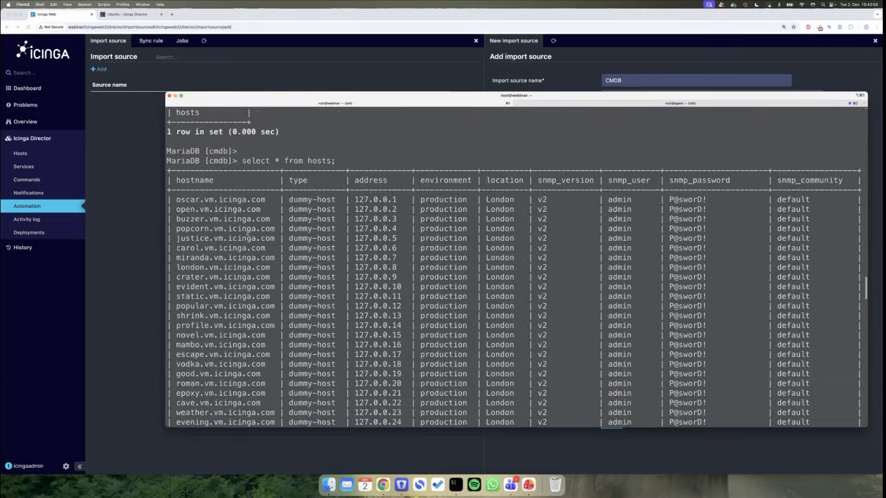
{"action": "left_click", "coordinate": [550, 157]}
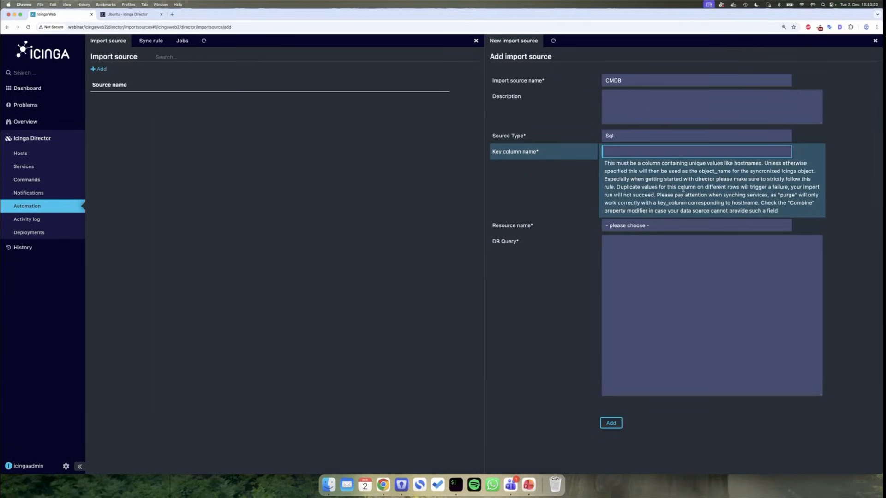
{"action": "type", "text": "hostname"}
{"action": "left_click", "coordinate": [631, 226]}
{"action": "left_click", "coordinate": [615, 199]}
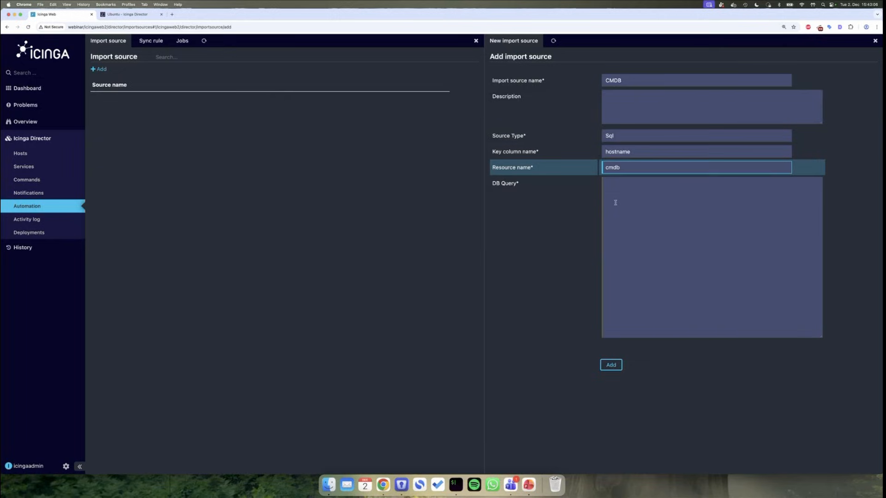
- Enter the query 'SELECT hostname, address, type, environment, location FROM hosts;' and add the source
{"action": "left_click", "coordinate": [649, 193]}
{"action": "type", "text": "SELECT"}
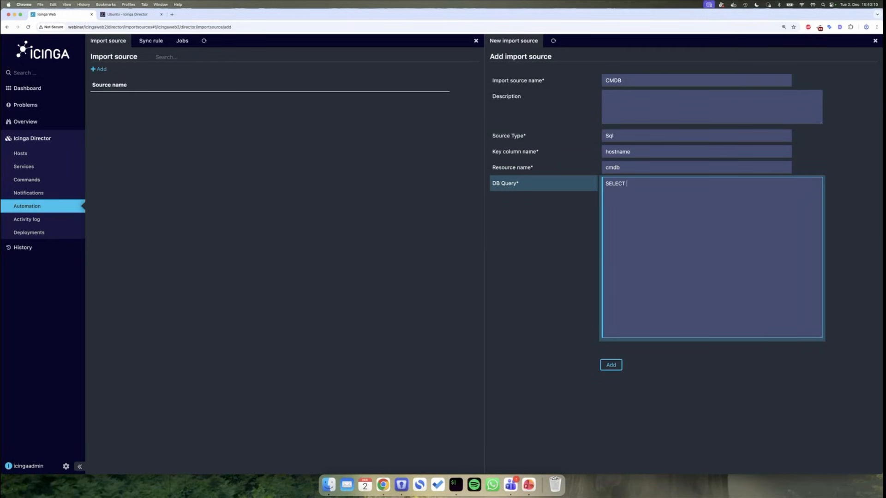
{"action": "key", "text": "super+Tab"}
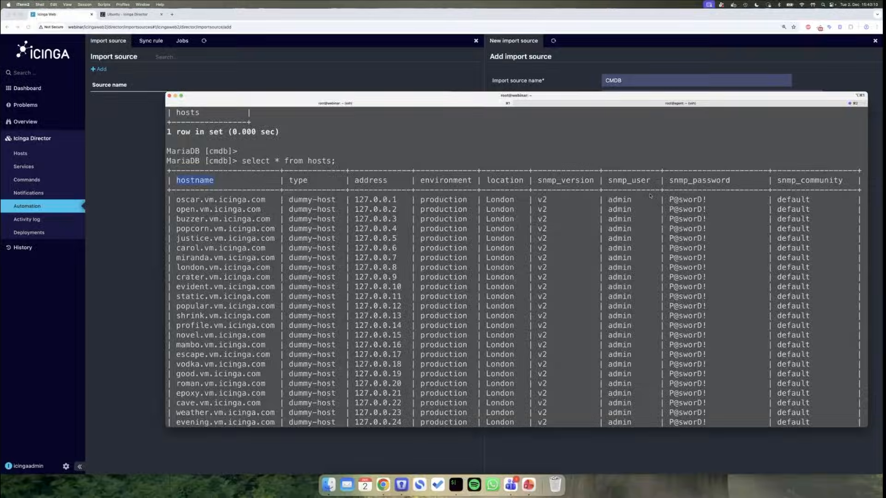
{"action": "key", "text": "super+Tab"}
{"action": "type", "text": "type"}
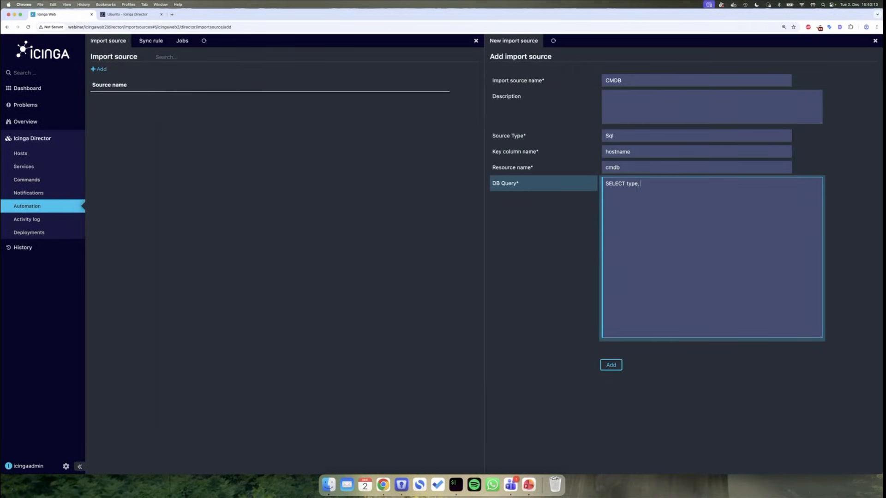
{"action": "key", "text": "BackSpace"}
{"action": "key", "text": "BackSpace"}
{"action": "key", "text": "BackSpace"}
{"action": "key", "text": "BackSpace"}
{"action": "type", "text": "hostname, address, type"}
{"action": "key", "text": "super+Tab"}
{"action": "key", "text": "super+Tab"}
{"action": "type", "text": ", environment, location"}
{"action": "key", "text": "super+Tab"}
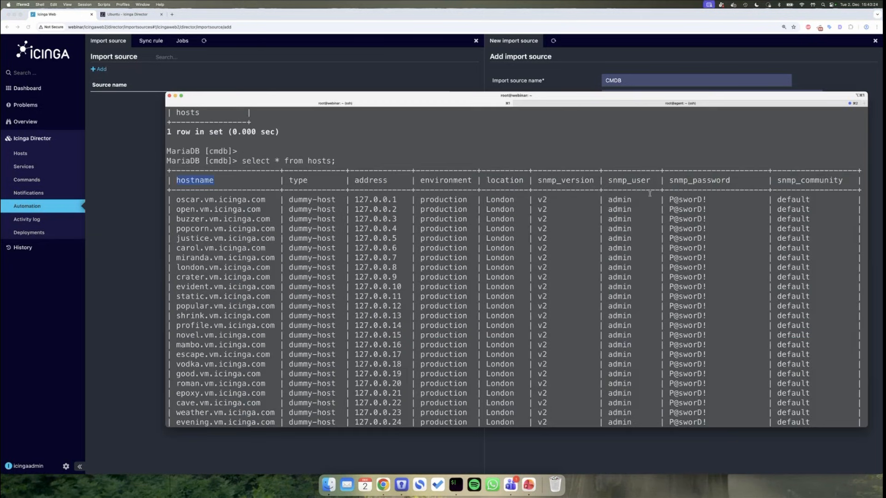
{"action": "key", "text": "super+Tab"}
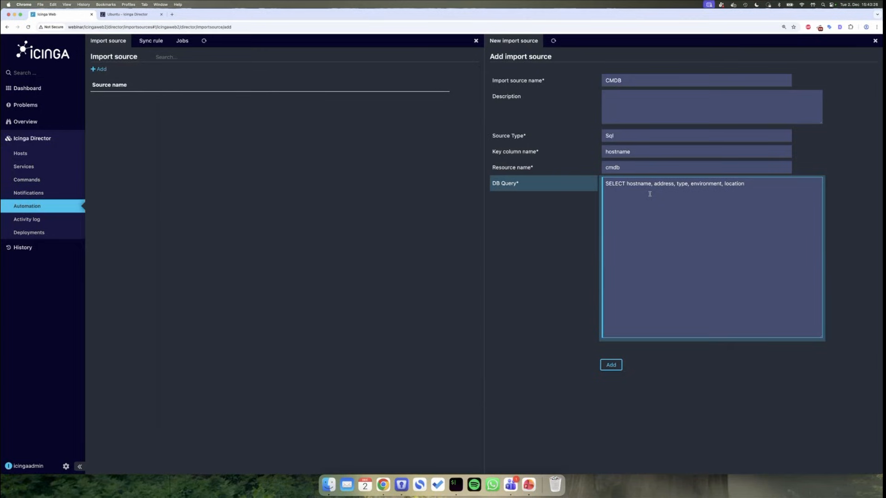
{"action": "type", "text": "FROM hosts;"}
{"action": "left_click", "coordinate": [610, 366]}
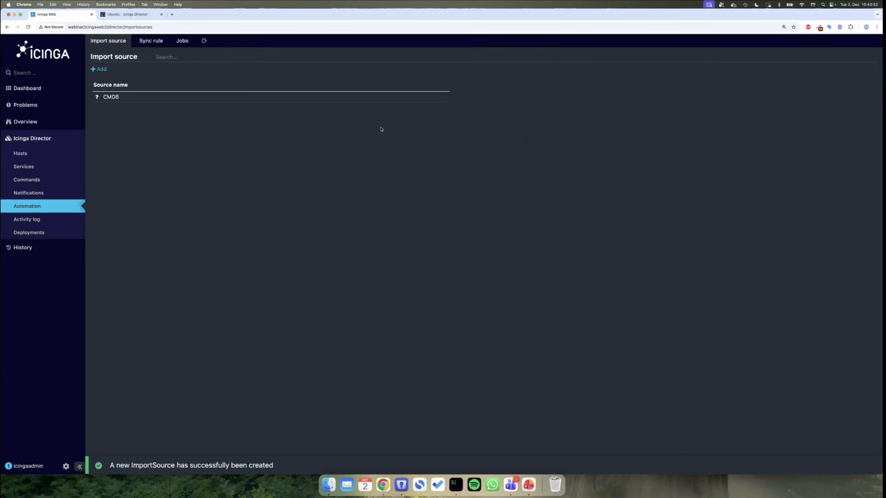
- Check the CMDB import source for changes and preview its host rows
{"action": "left_click", "coordinate": [316, 98]}
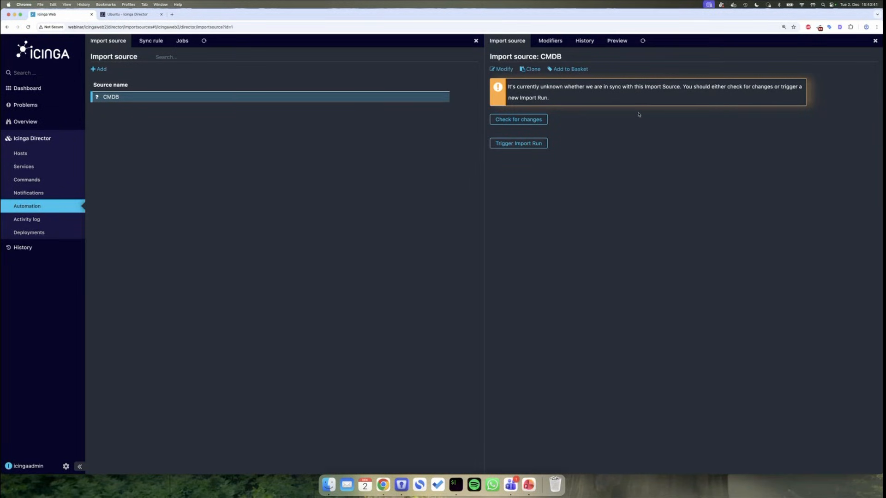
{"action": "left_click", "coordinate": [533, 119]}
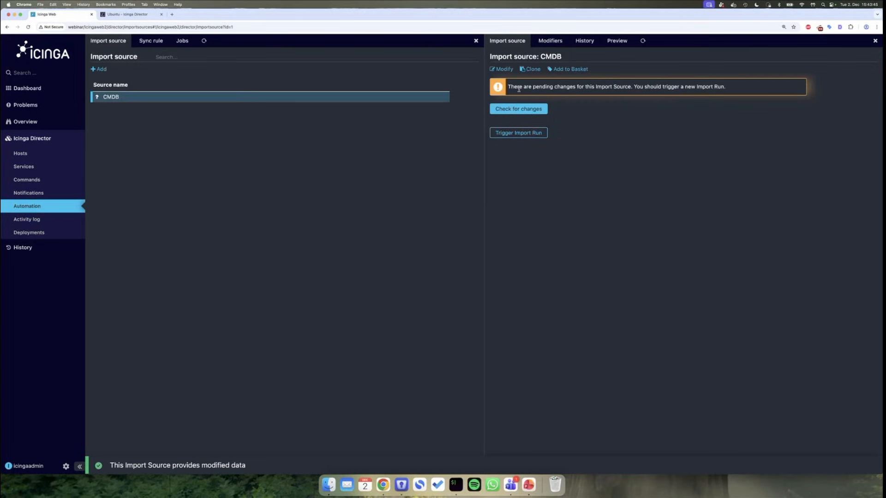
{"action": "left_click", "coordinate": [617, 41]}
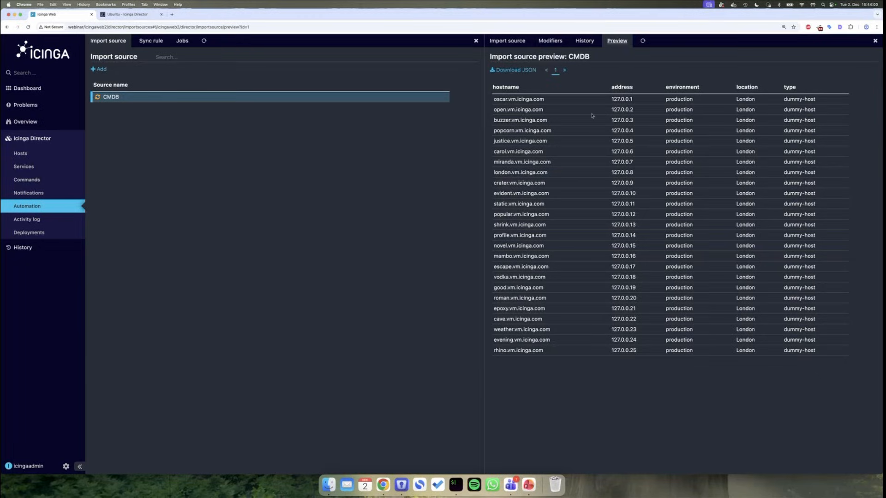
- Trigger an import run, recheck the preview, and show the property modifiers
{"action": "left_click", "coordinate": [508, 43]}
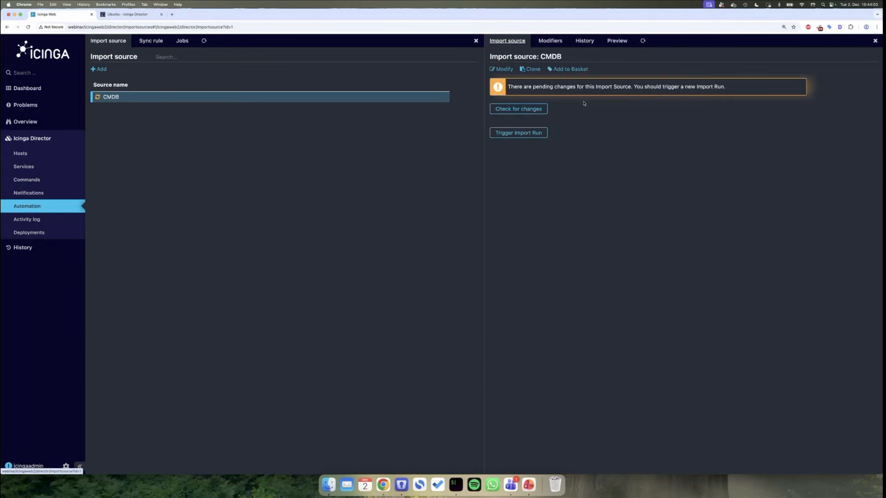
{"action": "left_click", "coordinate": [535, 133]}
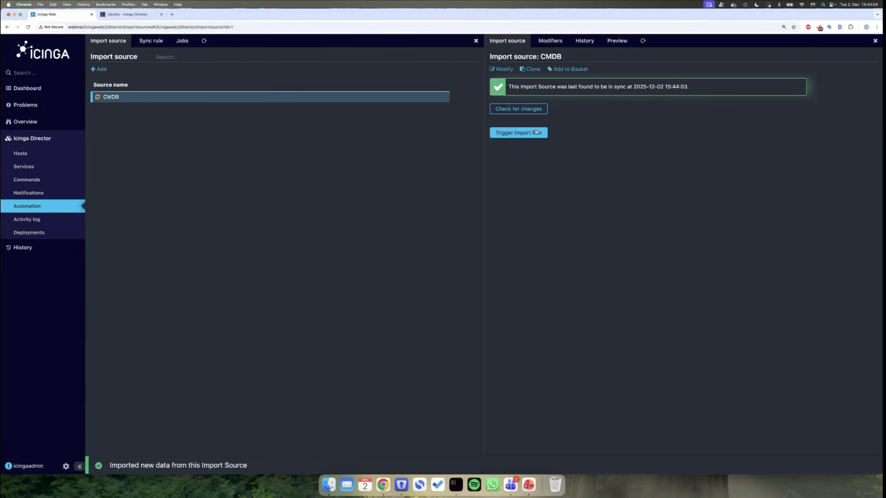
{"action": "left_click", "coordinate": [616, 41]}
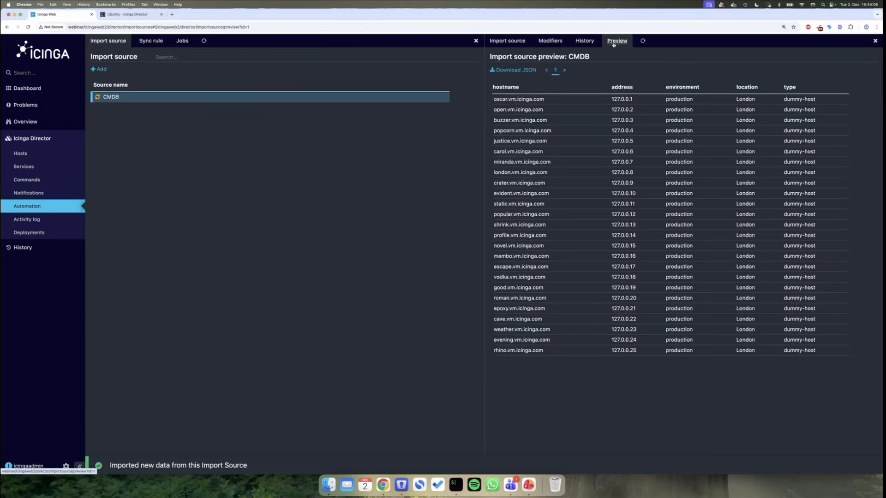
{"action": "left_click", "coordinate": [539, 41]}
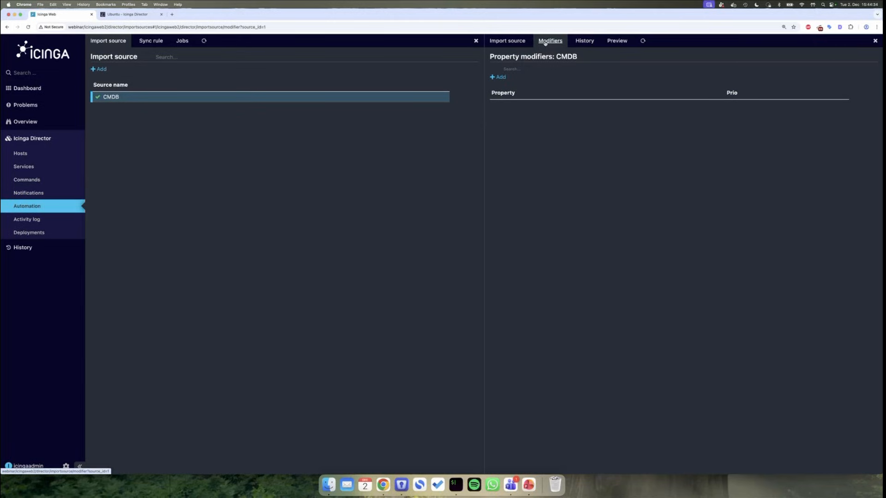
- Begin a modifier on the hostname property with modifier type Replace
{"action": "left_click", "coordinate": [498, 76]}
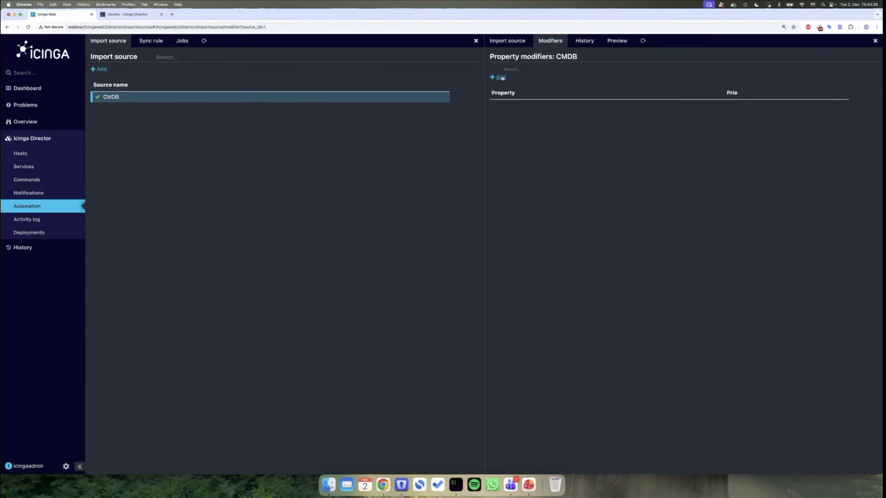
{"action": "left_click", "coordinate": [646, 96]}
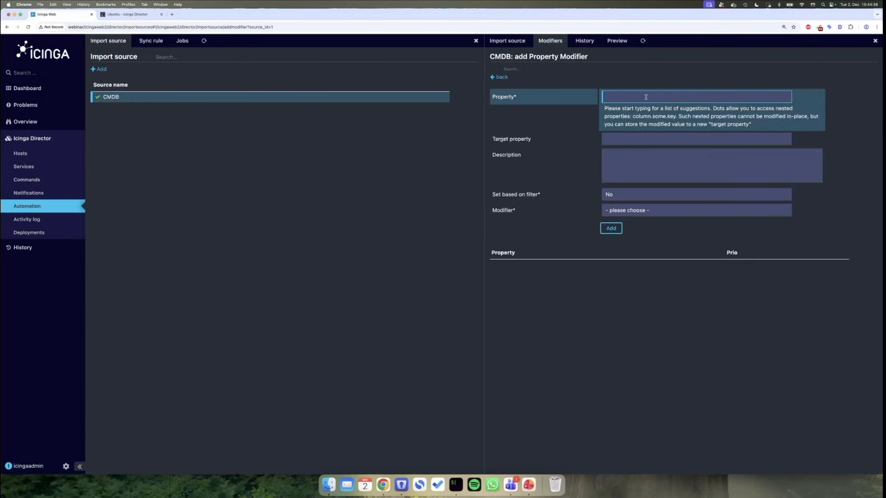
{"action": "type", "text": "host"}
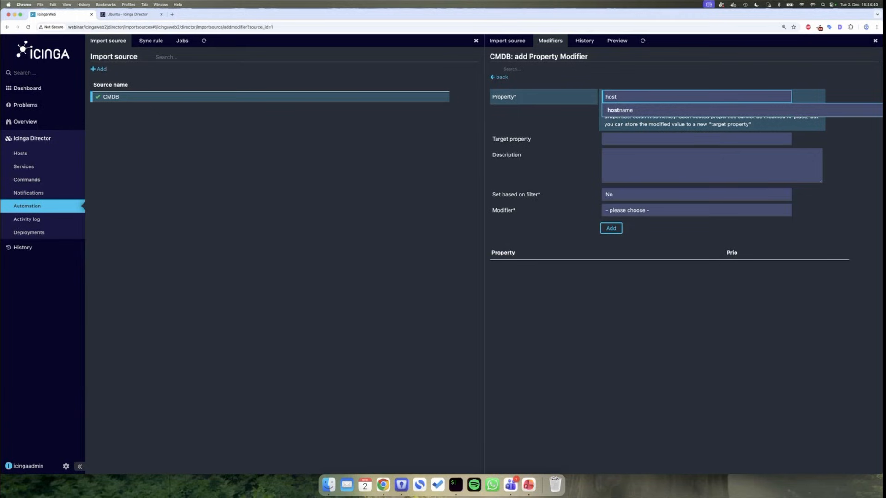
{"action": "left_click", "coordinate": [636, 109]}
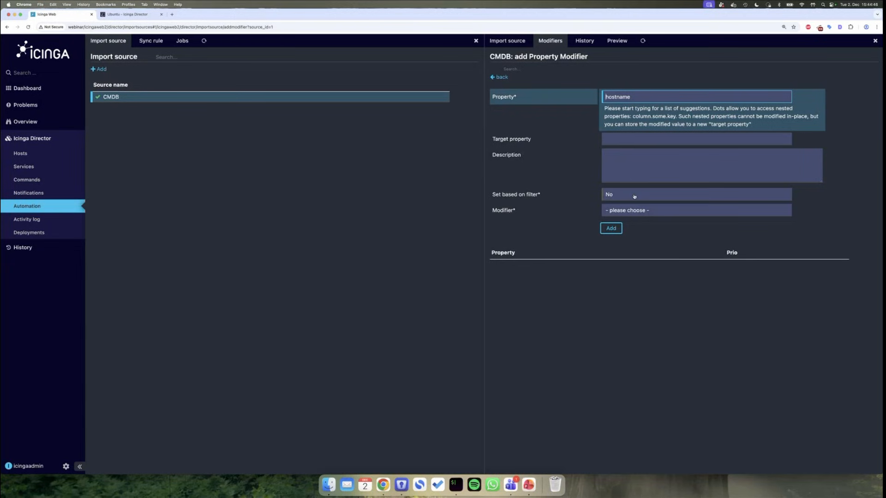
{"action": "left_click", "coordinate": [634, 211]}
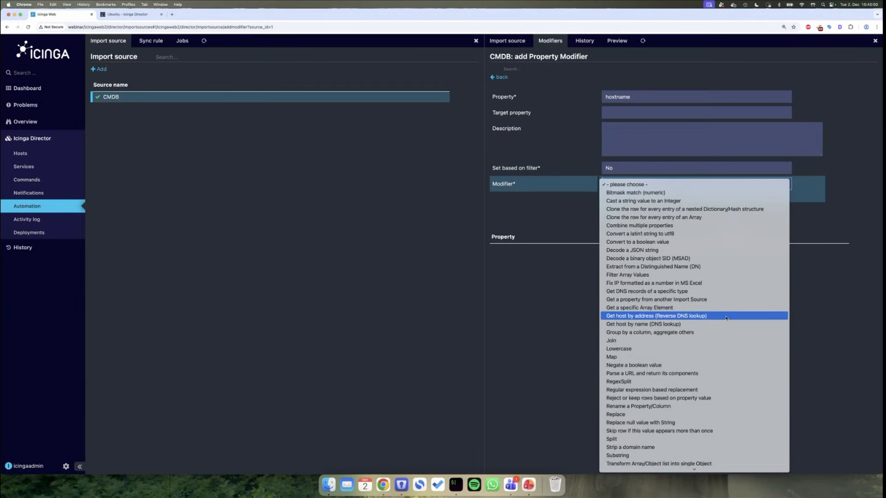
{"action": "scroll", "coordinate": [706, 422], "scroll_direction": "down", "scroll_amount": 3}
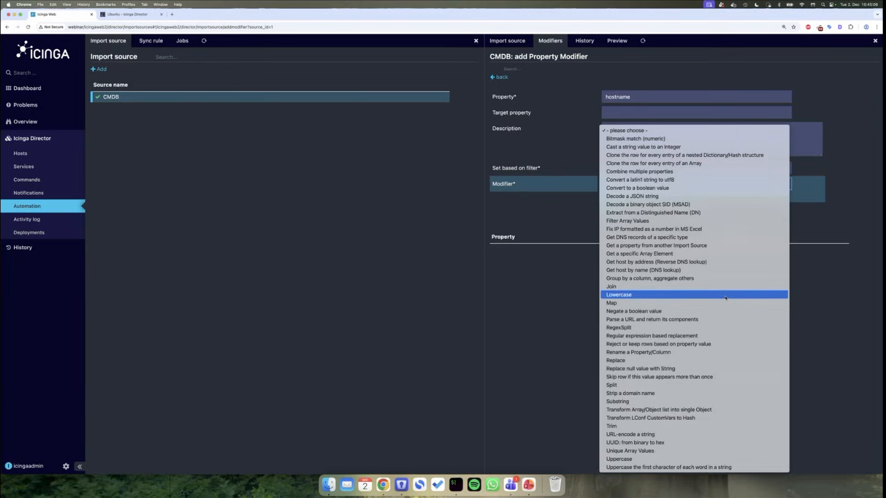
{"action": "key", "text": "r"}
{"action": "key", "text": "e"}
{"action": "key", "text": "p"}
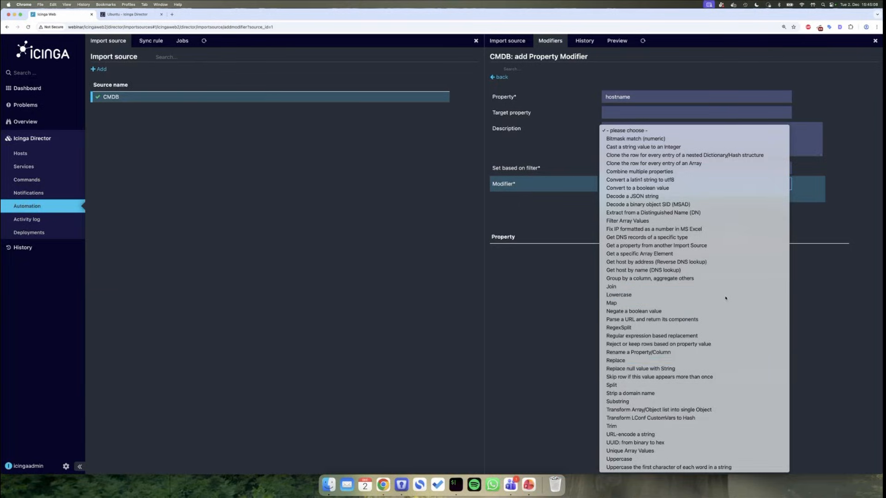
{"action": "key", "text": "Return"}
- Set search string vm.icinga.com and replacement dummy.example.com, then add the modifier
{"action": "left_click", "coordinate": [635, 212]}
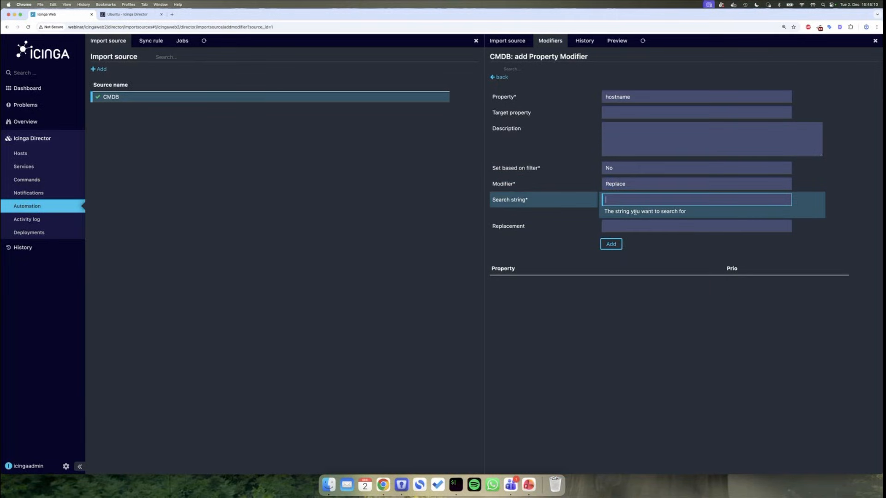
{"action": "type", "text": "vm.icinga.com"}
{"action": "left_click", "coordinate": [634, 225]}
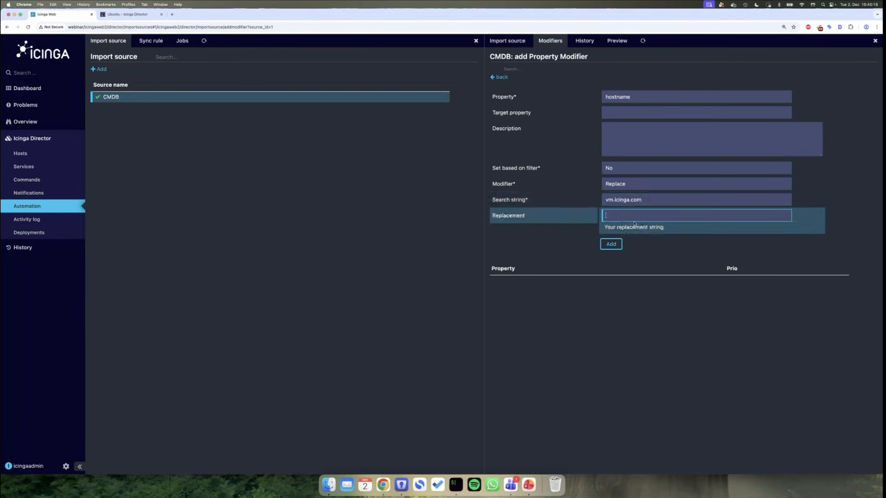
{"action": "type", "text": "dummy.example.com"}
{"action": "left_click", "coordinate": [611, 244]}
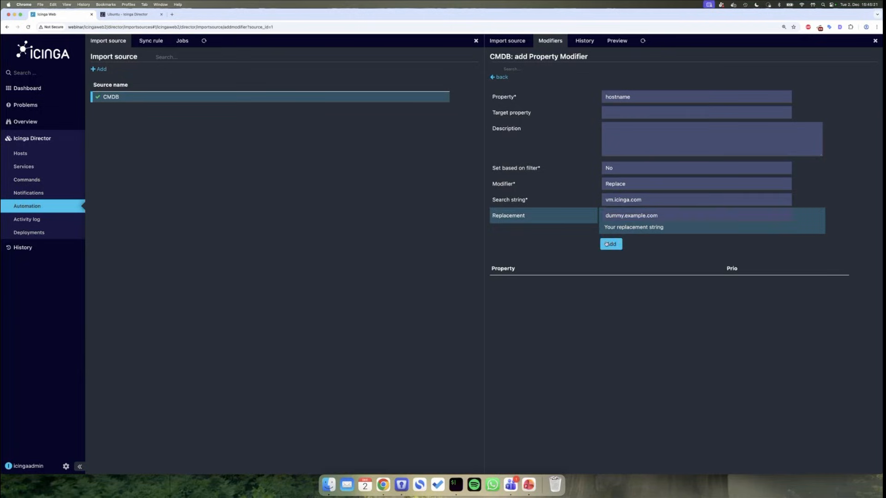
- Compare the preview's rewritten hostnames with the original hosts in the terminal
{"action": "left_click", "coordinate": [613, 46]}
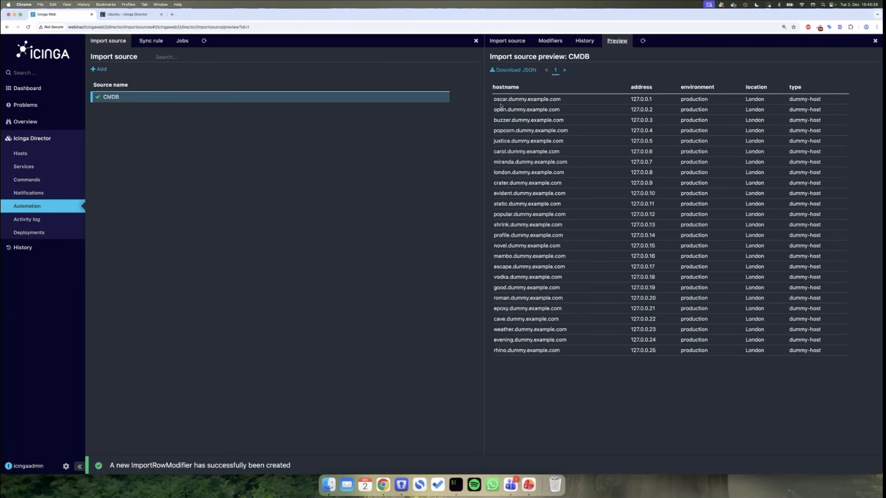
{"action": "left_click", "coordinate": [456, 483]}
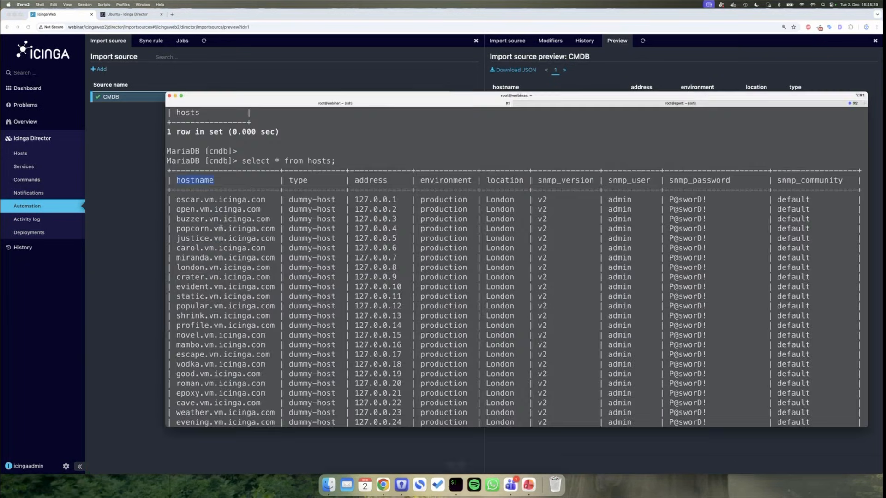
{"action": "double_click", "coordinate": [210, 199]}
{"action": "left_click", "coordinate": [630, 78]}
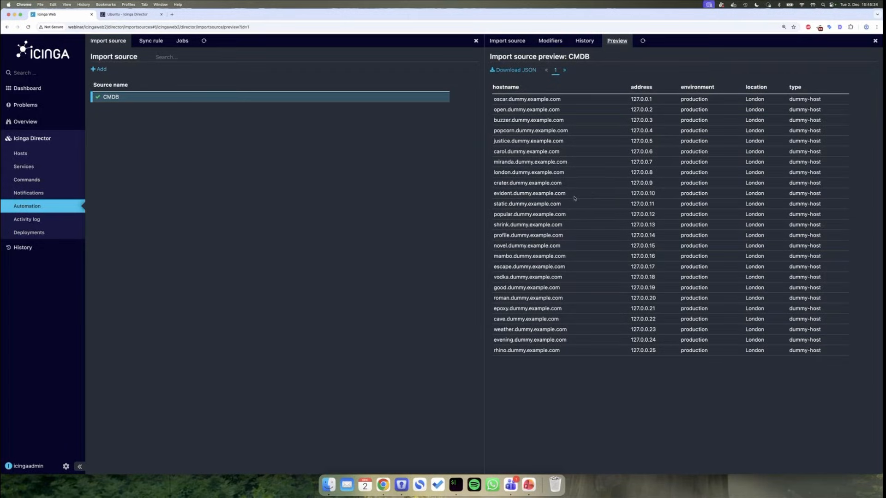
- Add an Uppercase modifier on the environment property
{"action": "left_click", "coordinate": [550, 41]}
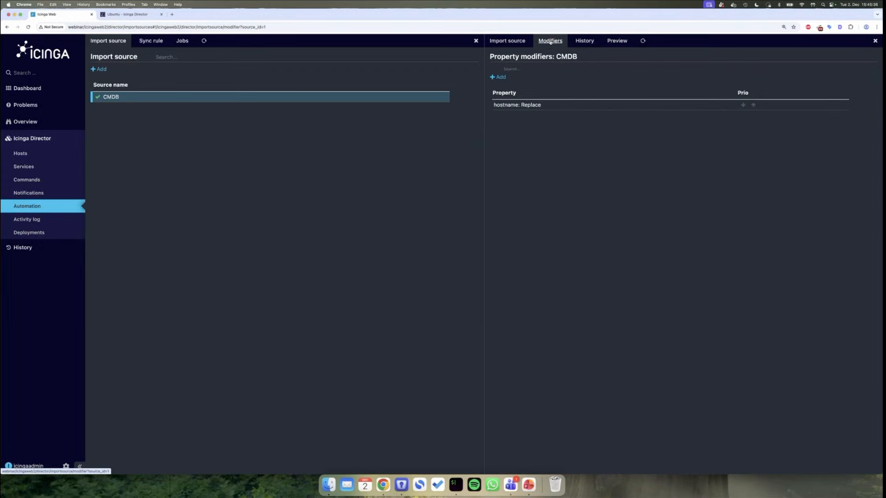
{"action": "left_click", "coordinate": [498, 77]}
{"action": "type", "text": "envi"}
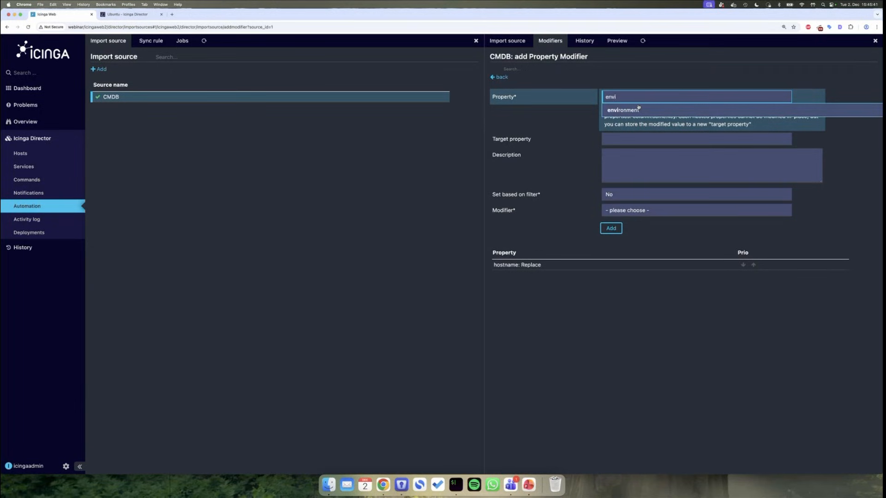
{"action": "left_click", "coordinate": [636, 109]}
{"action": "left_click", "coordinate": [649, 209]}
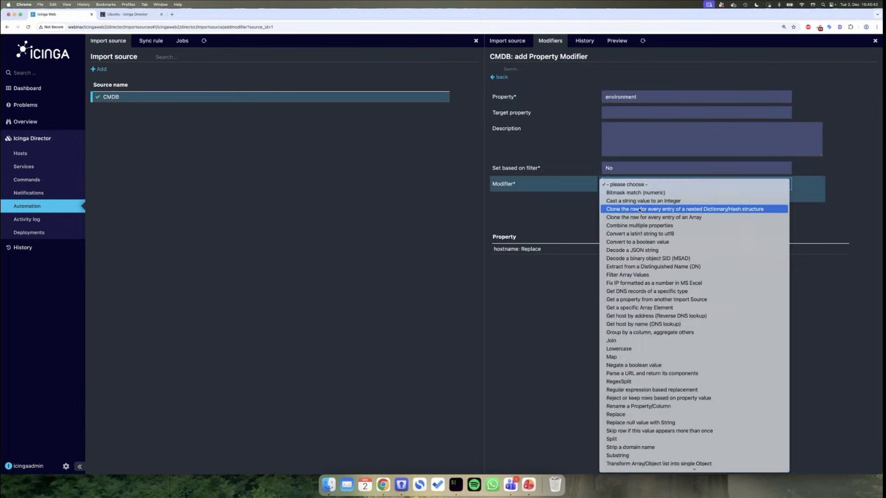
{"action": "type", "text": "up"}
{"action": "key", "text": "Return"}
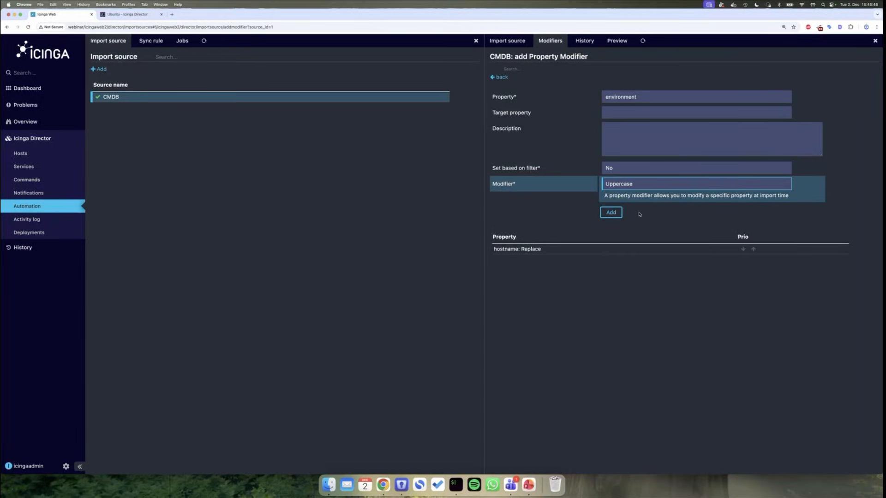
{"action": "left_click", "coordinate": [612, 212]}
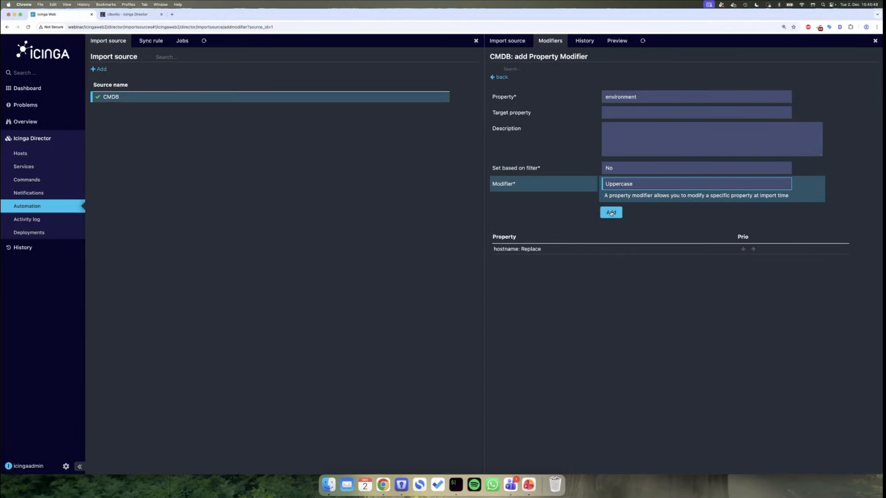
- Confirm the preview shows PRODUCTION environment values and return to the source details
{"action": "left_click", "coordinate": [618, 41]}
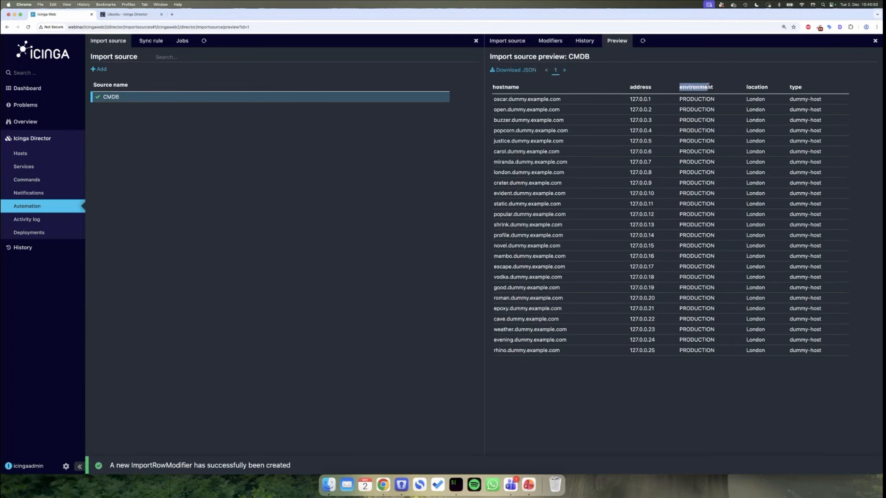
{"action": "left_click_drag", "start_coordinate": [744, 109], "coordinate": [689, 172]}
{"action": "left_click", "coordinate": [689, 170]}
{"action": "left_click", "coordinate": [507, 41]}
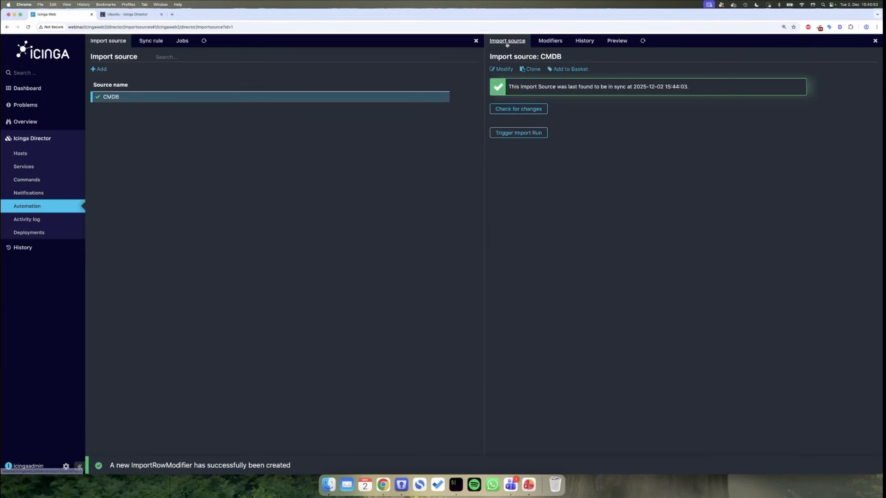
- Check the CMDB source for changes, trigger a fresh import run, and view sync rules
{"action": "left_click", "coordinate": [517, 109]}
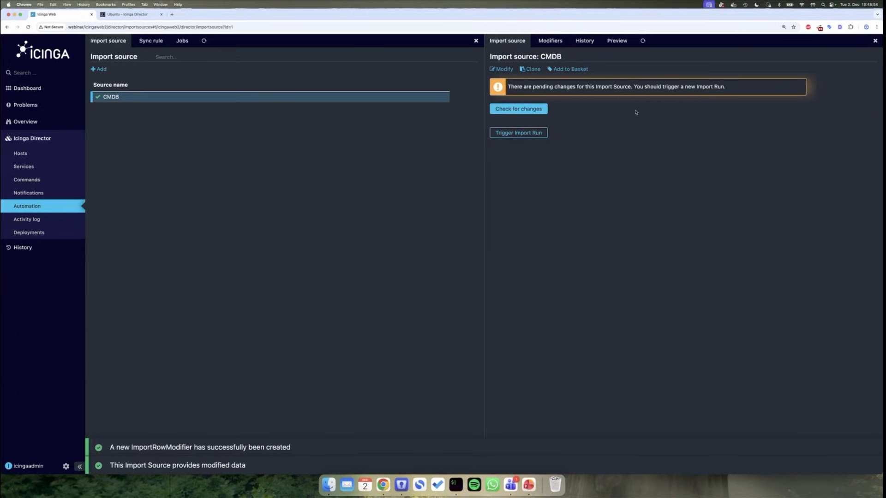
{"action": "left_click", "coordinate": [529, 132]}
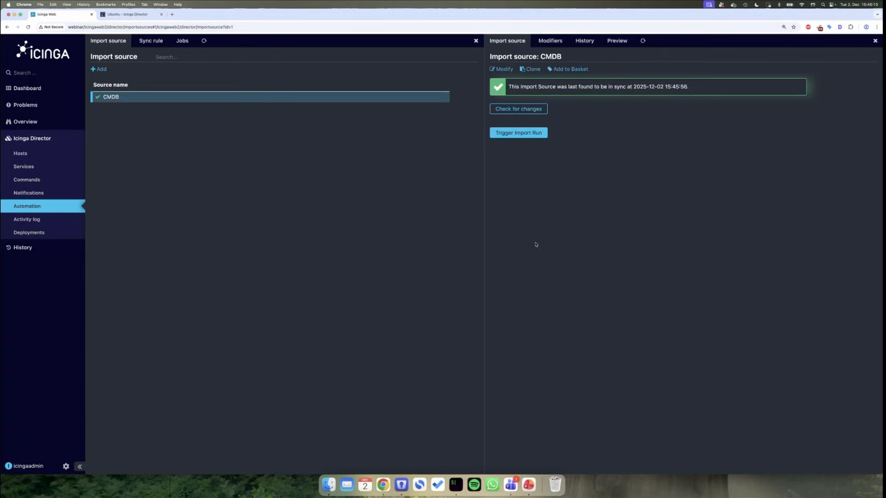
{"action": "left_click", "coordinate": [148, 45]}
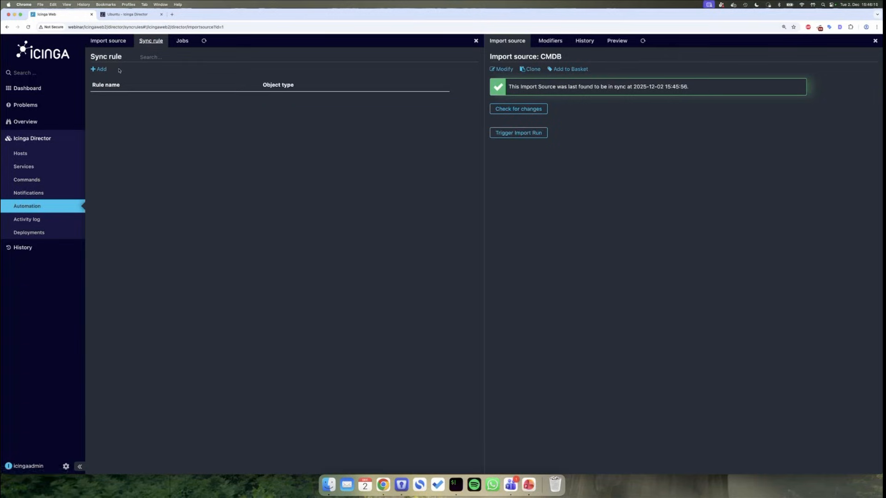
- Name a new sync rule CMDB with object type Host and update policy Replace
{"action": "left_click", "coordinate": [101, 69]}
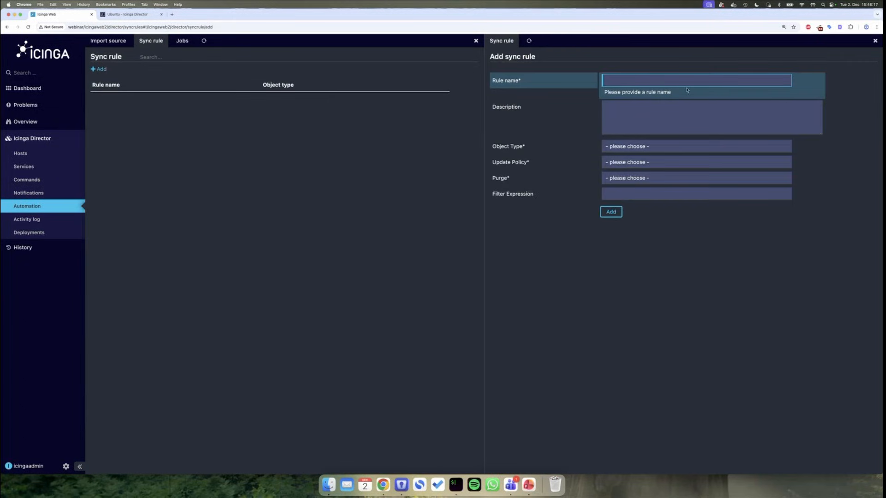
{"action": "type", "text": "CMDB"}
{"action": "left_click", "coordinate": [644, 146]}
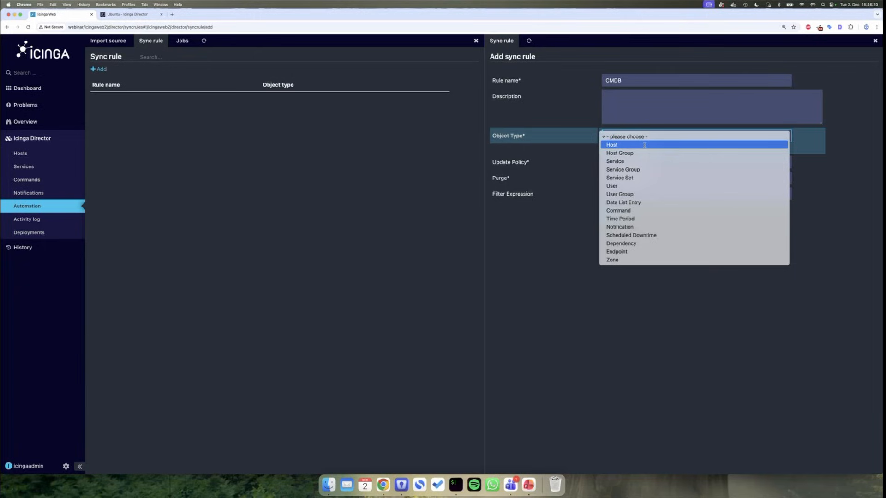
{"action": "left_click", "coordinate": [644, 145]}
{"action": "left_click", "coordinate": [634, 153]}
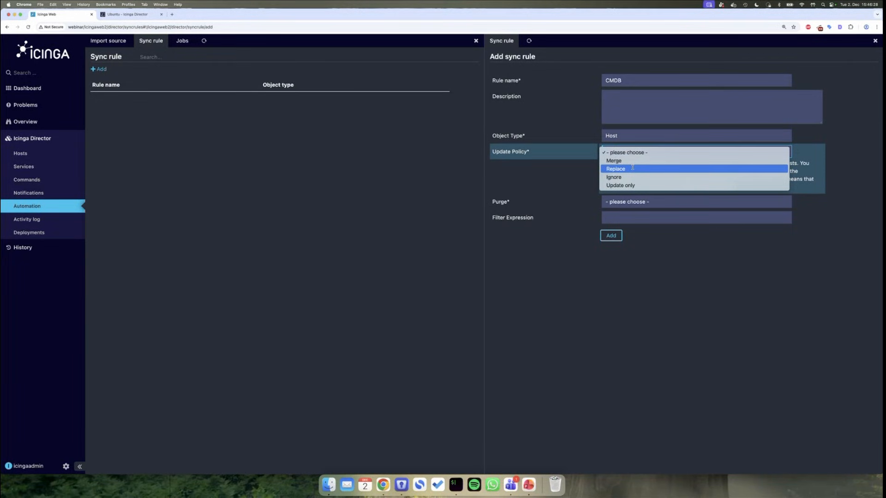
{"action": "left_click", "coordinate": [632, 168]}
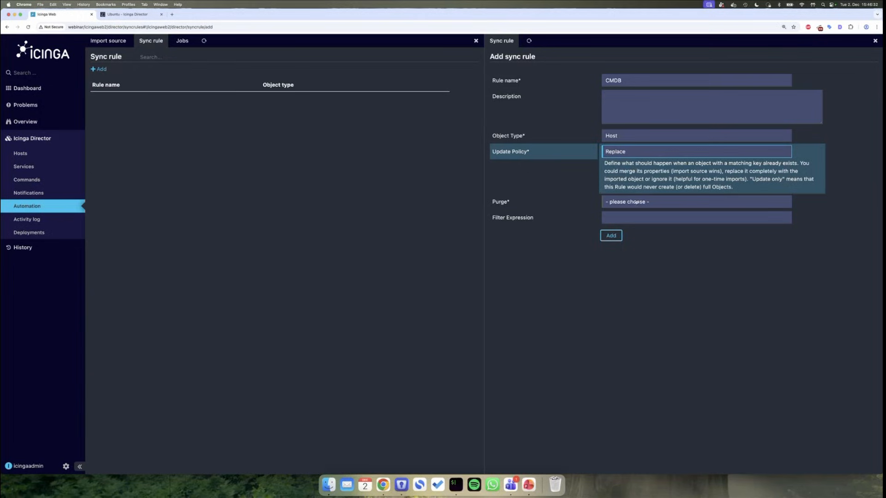
{"action": "left_click", "coordinate": [620, 152]}
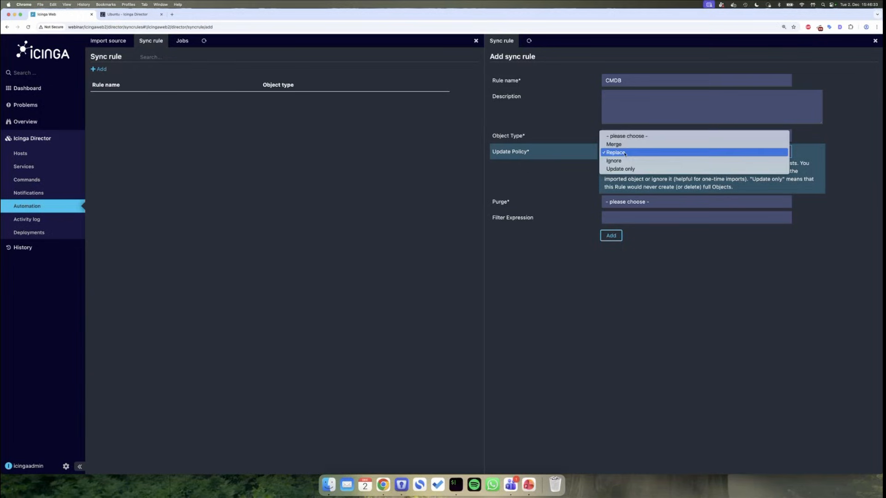
{"action": "left_click", "coordinate": [646, 183]}
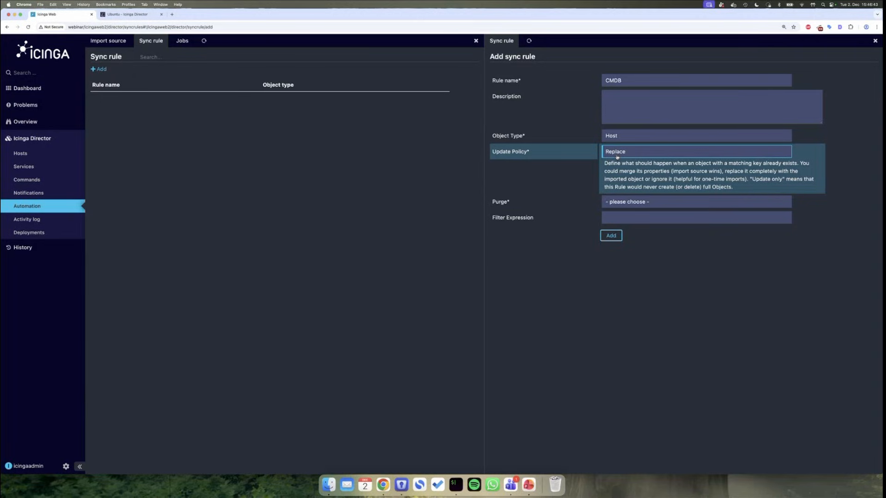
- Set purge to Yes with purge action Delete and create the rule
{"action": "left_click", "coordinate": [629, 202]}
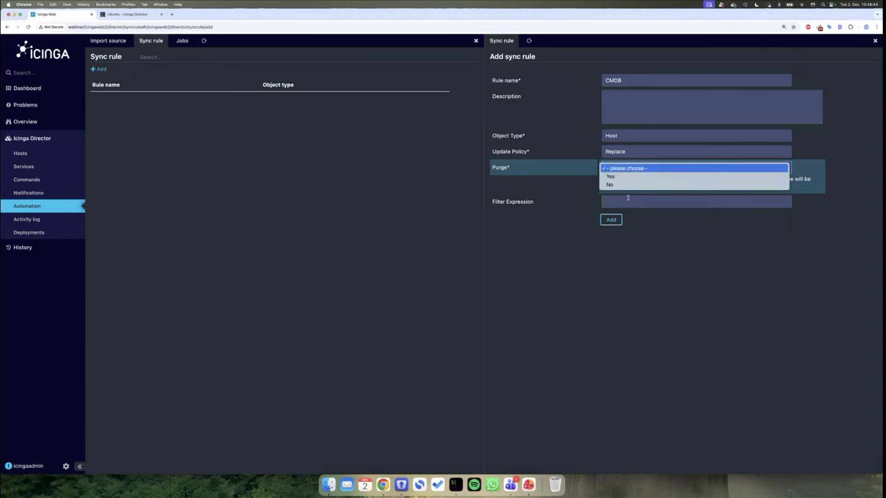
{"action": "left_click", "coordinate": [613, 178]}
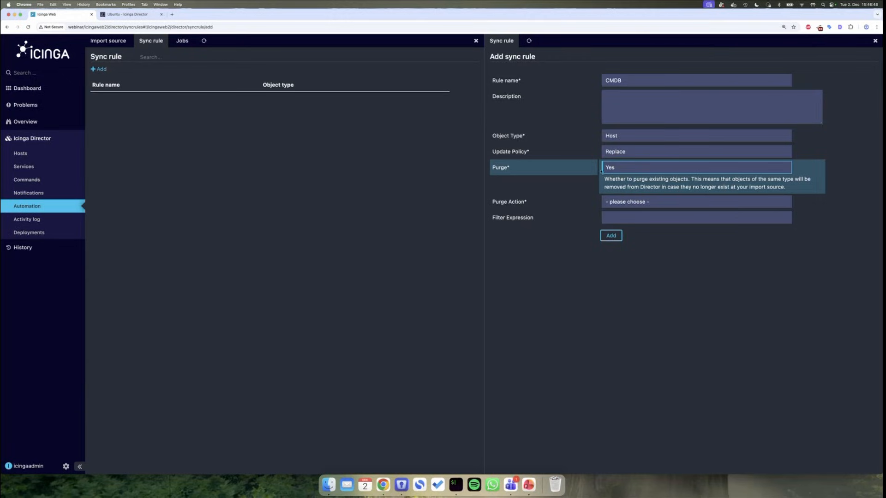
{"action": "left_click", "coordinate": [639, 204]}
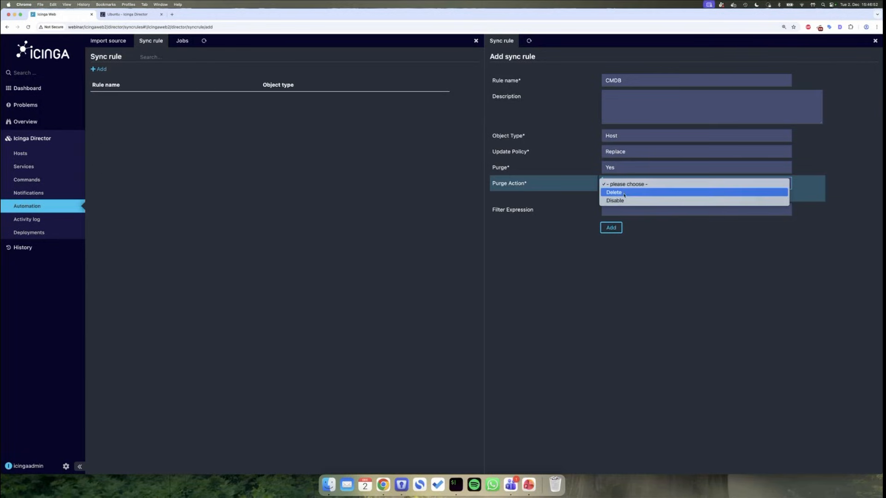
{"action": "left_click", "coordinate": [624, 195]}
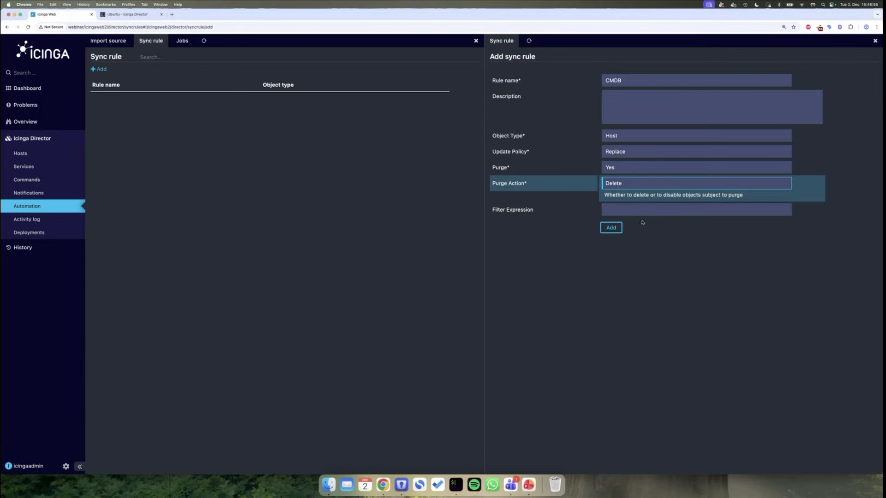
{"action": "left_click", "coordinate": [612, 228]}
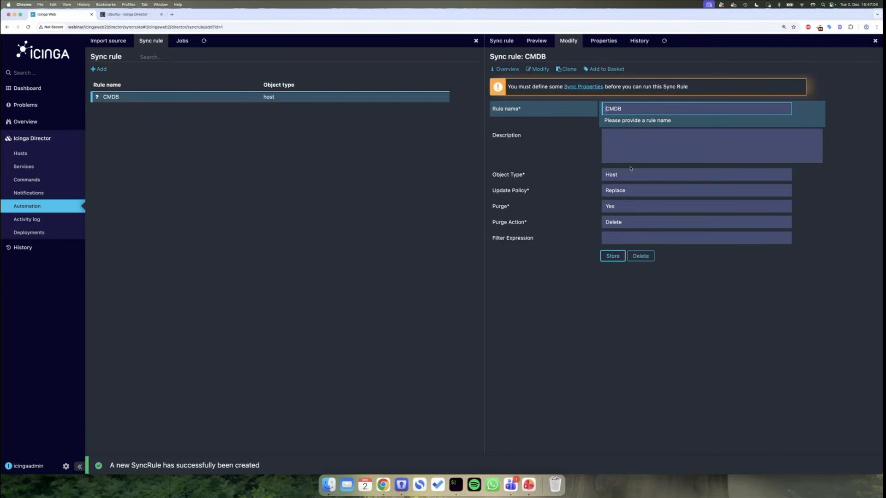
- Start a new sync property mapping on the CMDB rule with CMDB as source
{"action": "left_click", "coordinate": [604, 41]}
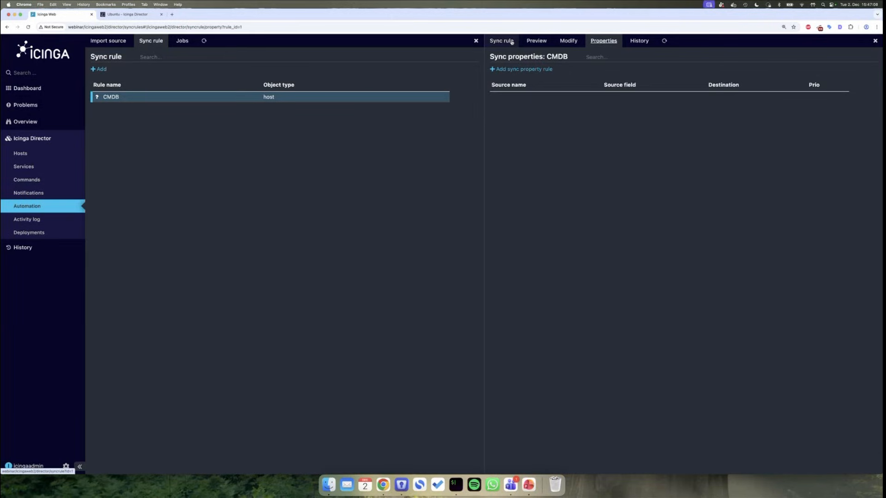
{"action": "left_click", "coordinate": [511, 41]}
{"action": "left_click", "coordinate": [603, 41]}
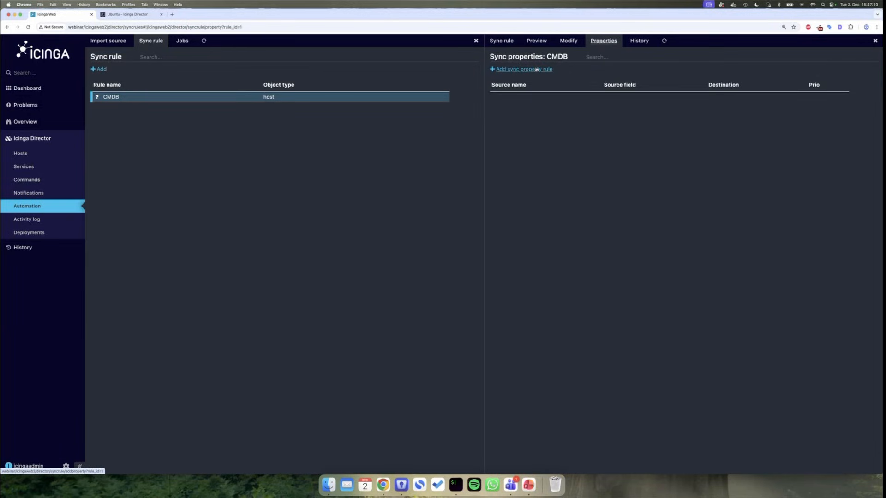
{"action": "left_click", "coordinate": [536, 69]}
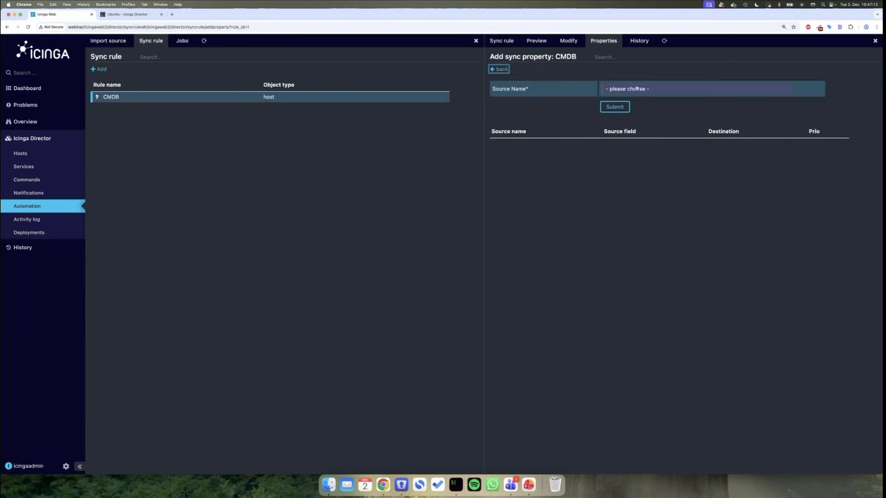
{"action": "left_click", "coordinate": [637, 87]}
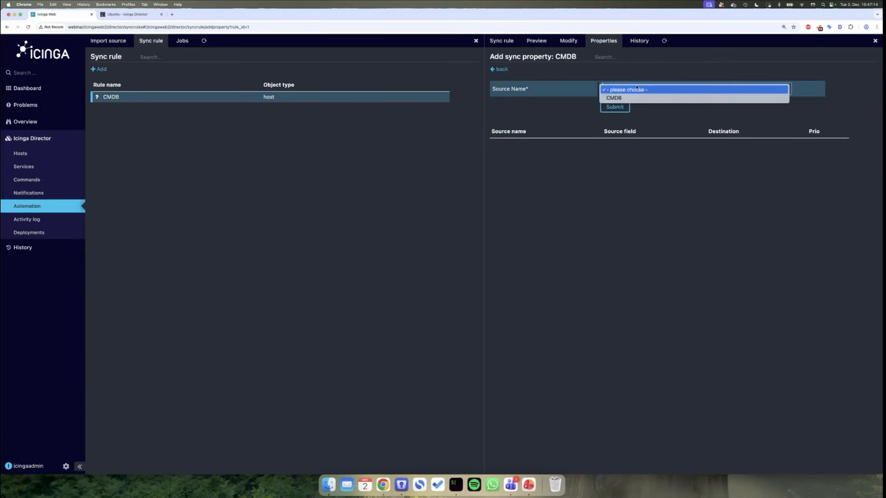
{"action": "left_click", "coordinate": [627, 97]}
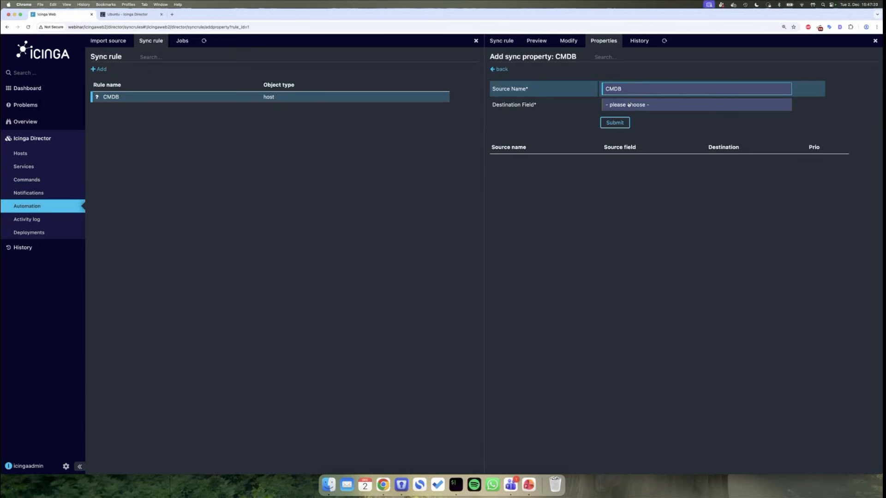
- Map the hostname column to the object_name destination field
{"action": "left_click", "coordinate": [628, 105]}
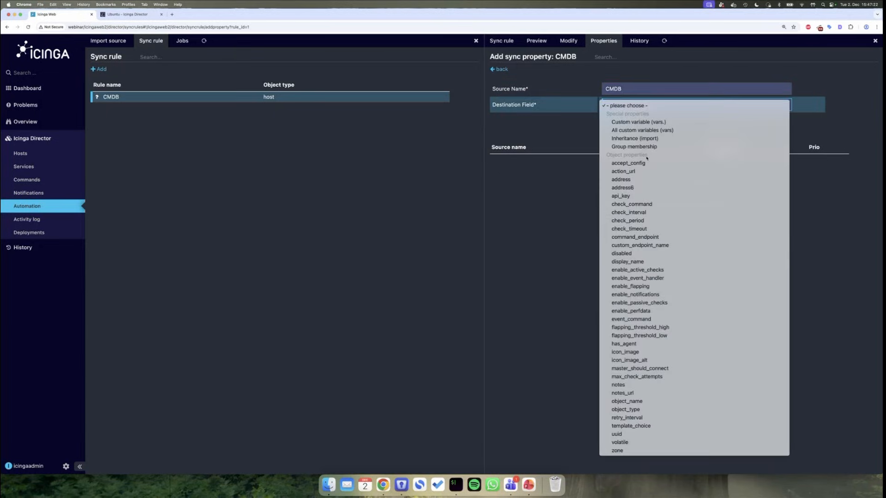
{"action": "key", "text": "r"}
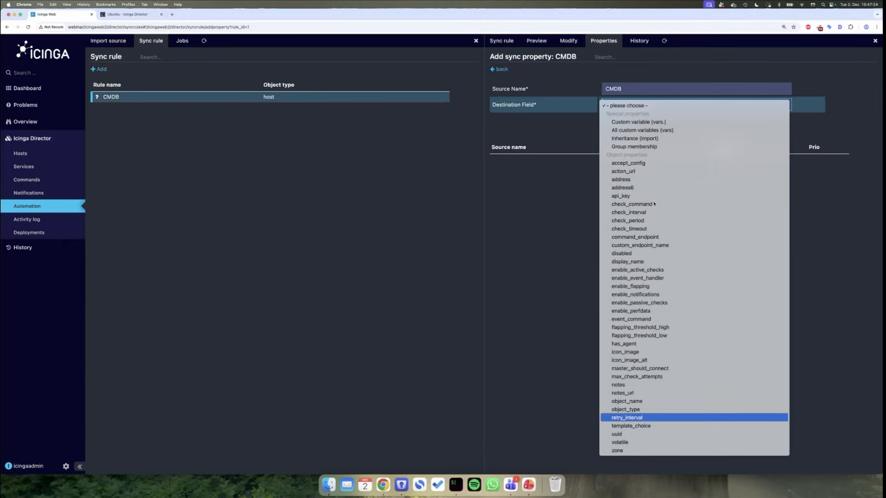
{"action": "key", "text": "Up"}
{"action": "key", "text": "Return"}
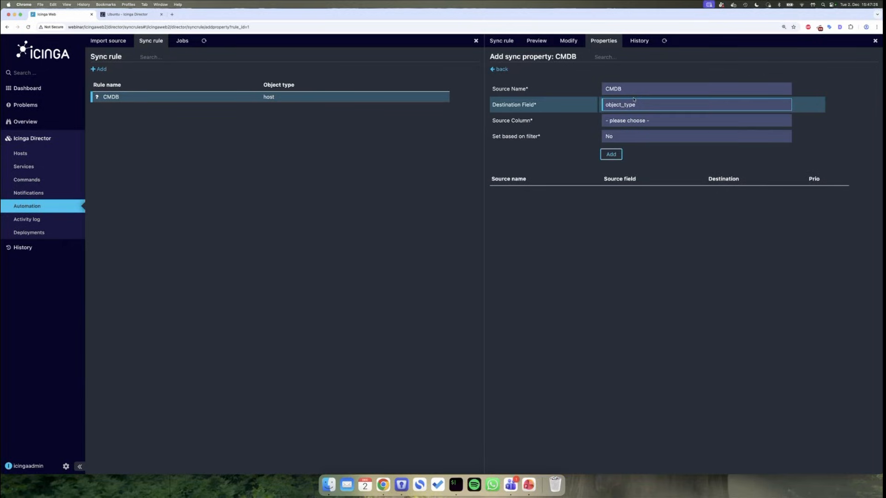
{"action": "left_click", "coordinate": [625, 105]}
{"action": "key", "text": "Up"}
{"action": "key", "text": "Return"}
{"action": "left_click", "coordinate": [622, 121]}
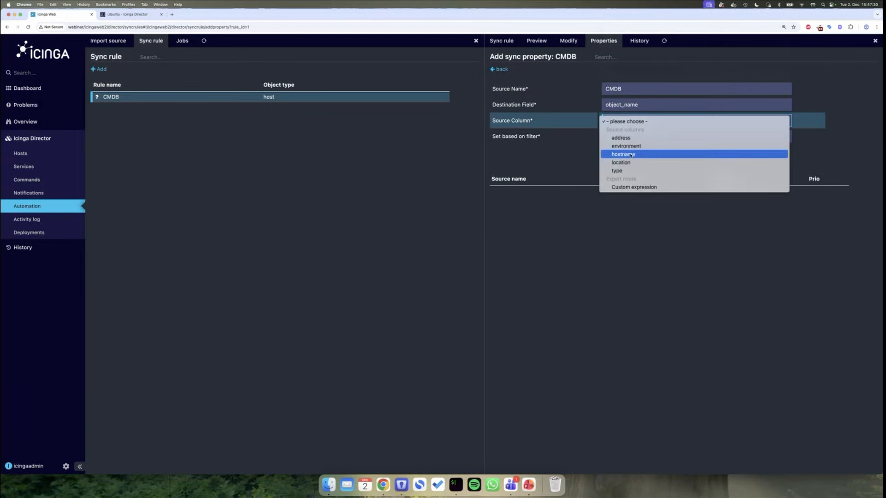
{"action": "left_click", "coordinate": [611, 154]}
{"action": "left_click", "coordinate": [611, 156]}
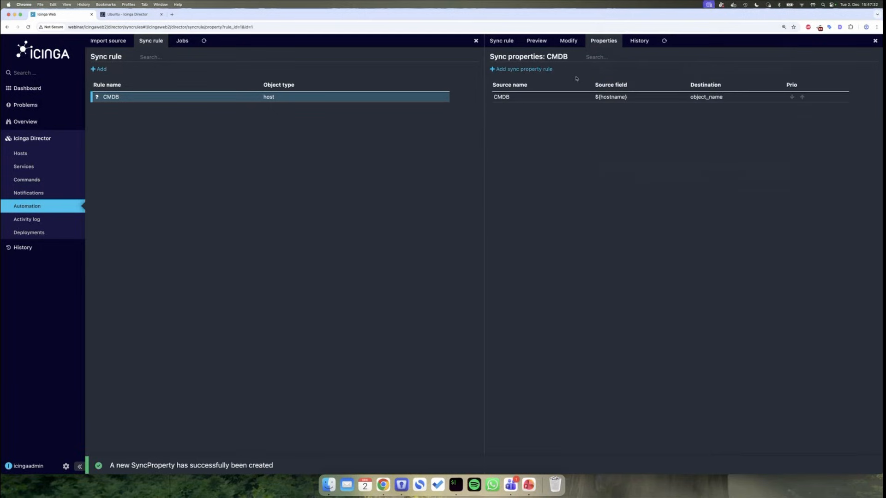
- Add a second CMDB mapping from the address column to the address field
{"action": "left_click", "coordinate": [544, 69]}
{"action": "left_click", "coordinate": [660, 93]}
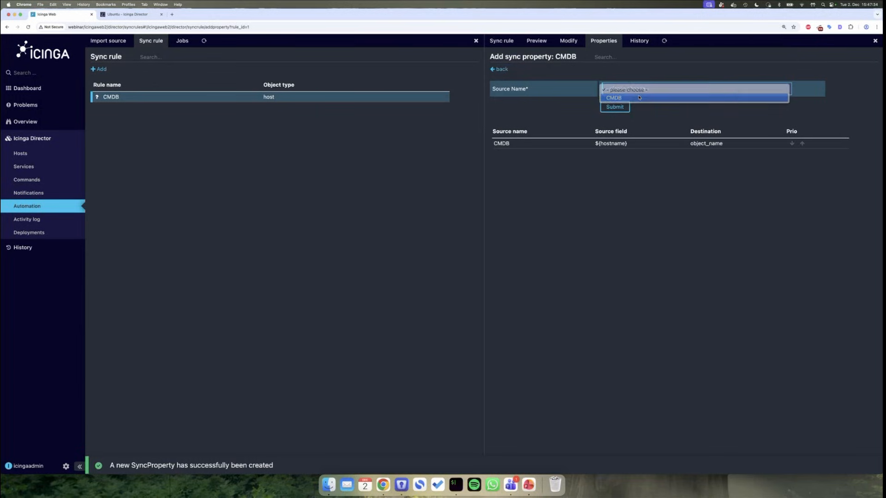
{"action": "left_click", "coordinate": [639, 98]}
{"action": "left_click", "coordinate": [629, 103]}
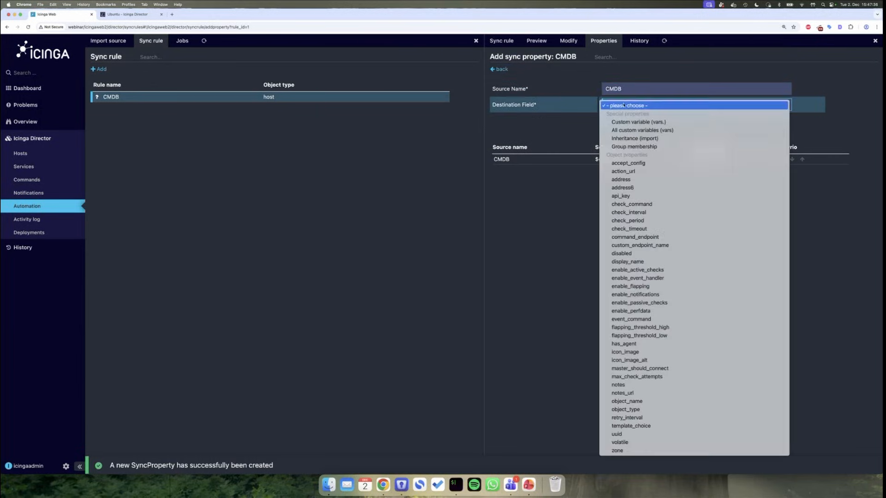
{"action": "left_click", "coordinate": [631, 176]}
{"action": "left_click", "coordinate": [632, 118]}
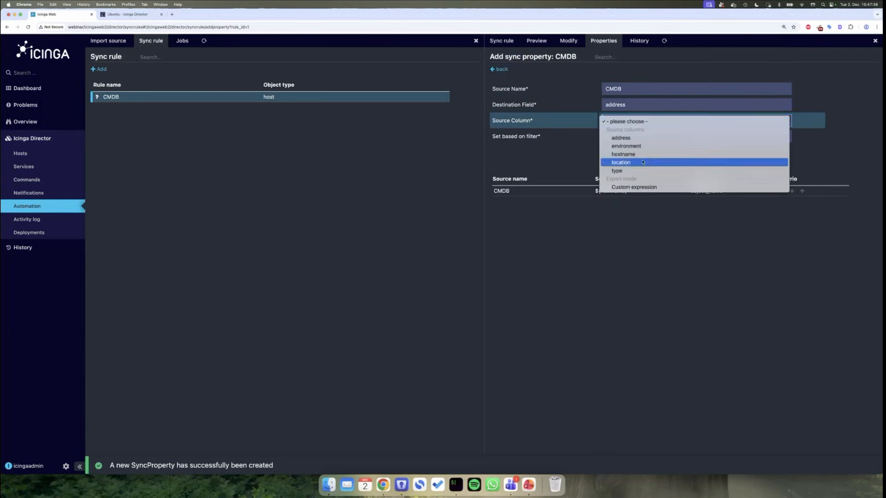
{"action": "left_click", "coordinate": [631, 138]}
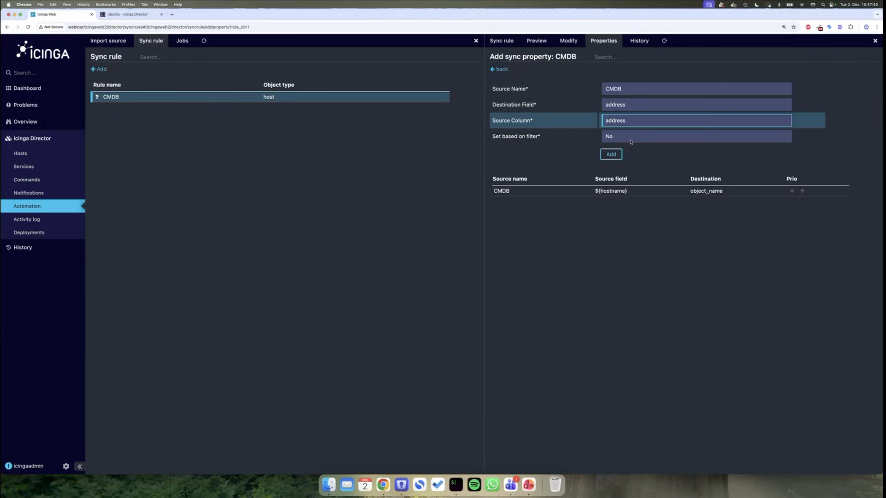
{"action": "left_click", "coordinate": [610, 155]}
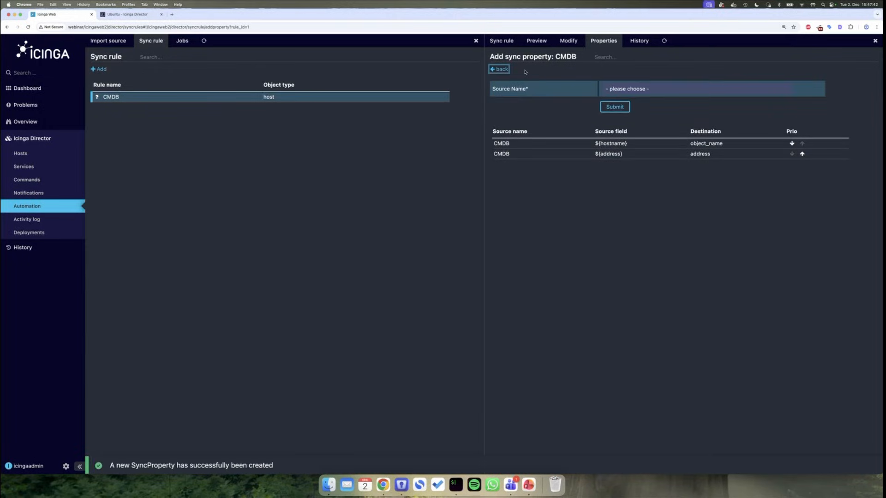
- Map the CMDB location column to custom variable 'location' with replace merge policy
{"action": "left_click", "coordinate": [631, 91]}
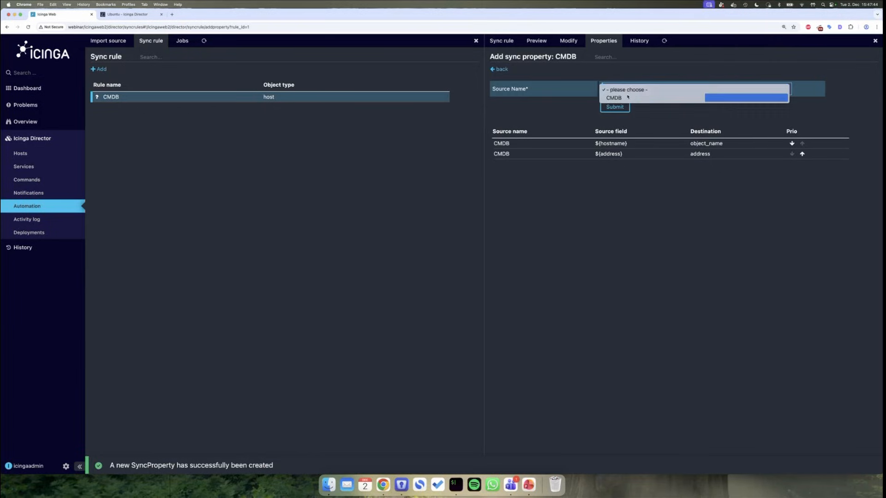
{"action": "left_click", "coordinate": [632, 96]}
{"action": "left_click", "coordinate": [641, 105]}
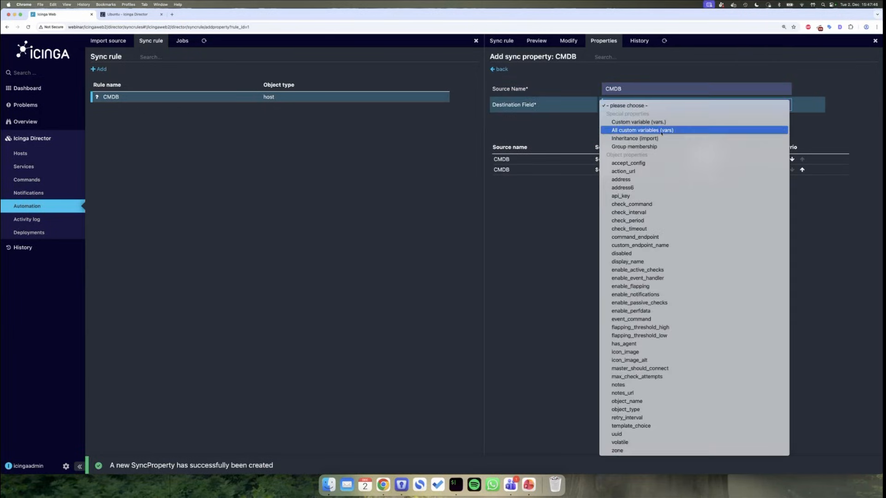
{"action": "left_click", "coordinate": [648, 122]}
{"action": "left_click", "coordinate": [636, 121]}
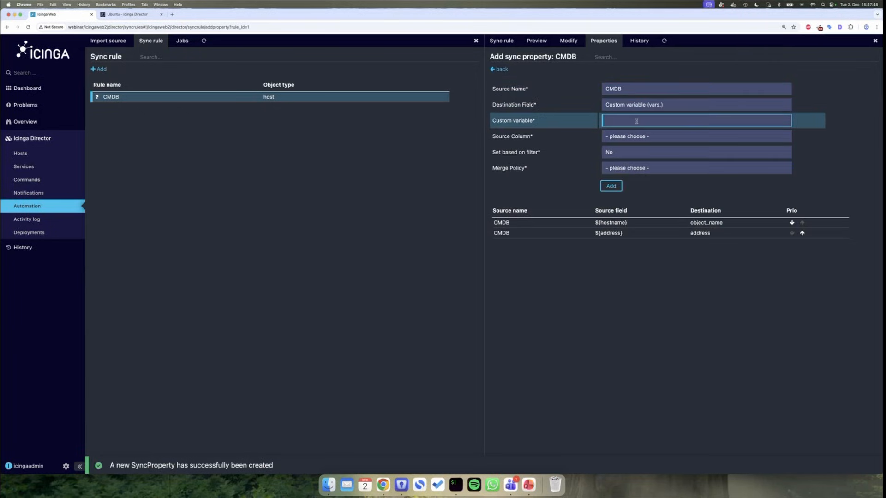
{"action": "type", "text": "location"}
{"action": "left_click", "coordinate": [660, 137]}
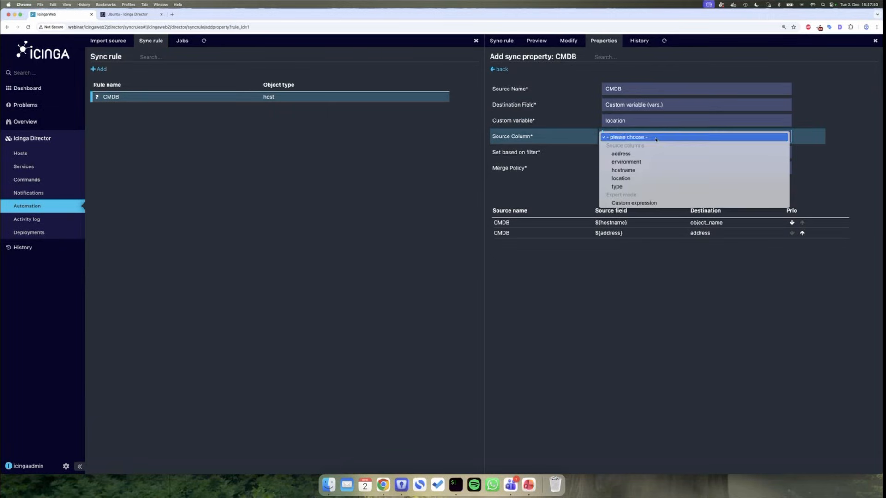
{"action": "left_click", "coordinate": [641, 178]}
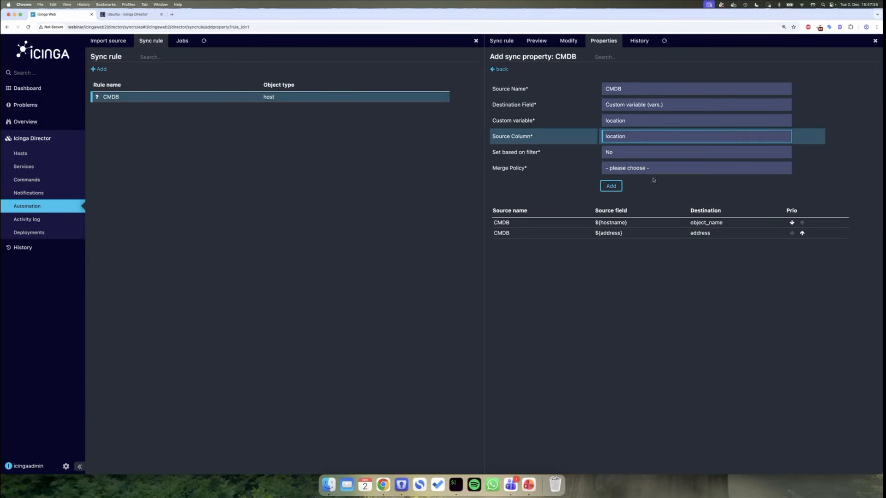
{"action": "left_click", "coordinate": [611, 185]}
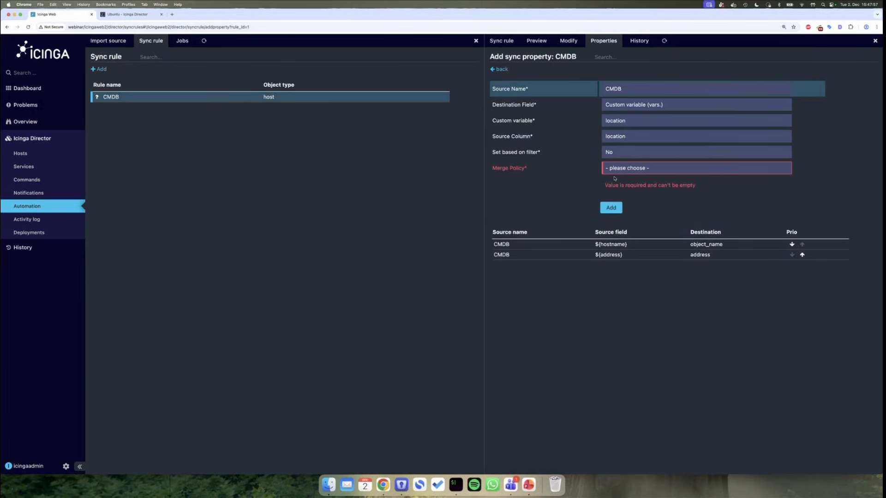
{"action": "left_click", "coordinate": [619, 169]}
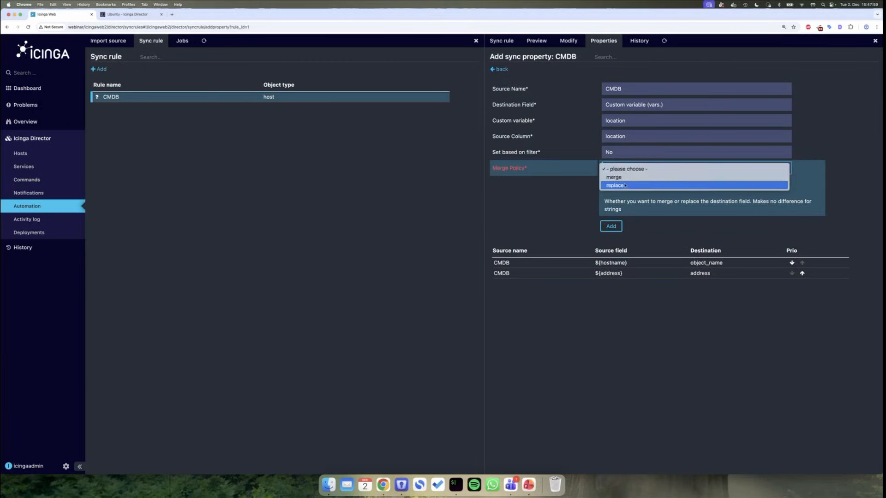
{"action": "left_click", "coordinate": [624, 184]}
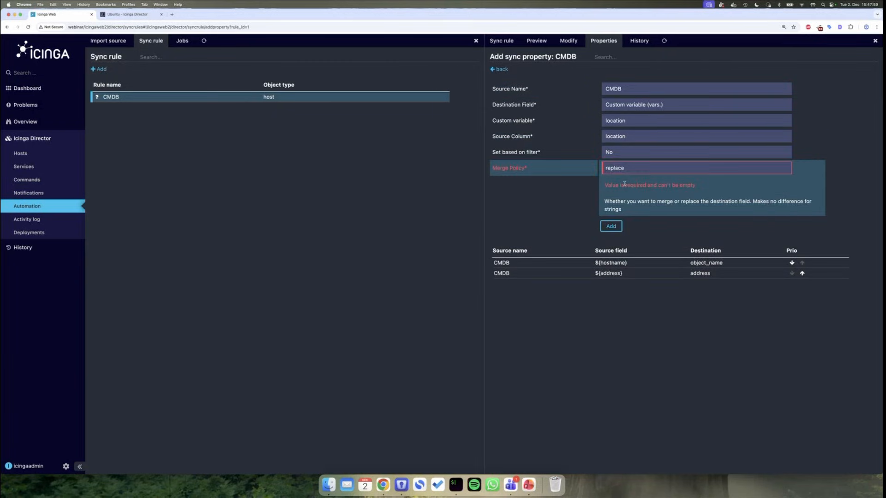
{"action": "left_click", "coordinate": [612, 226]}
- Add a property mapping the CMDB environment column to custom variable 'environment', replace policy
{"action": "left_click", "coordinate": [526, 70]}
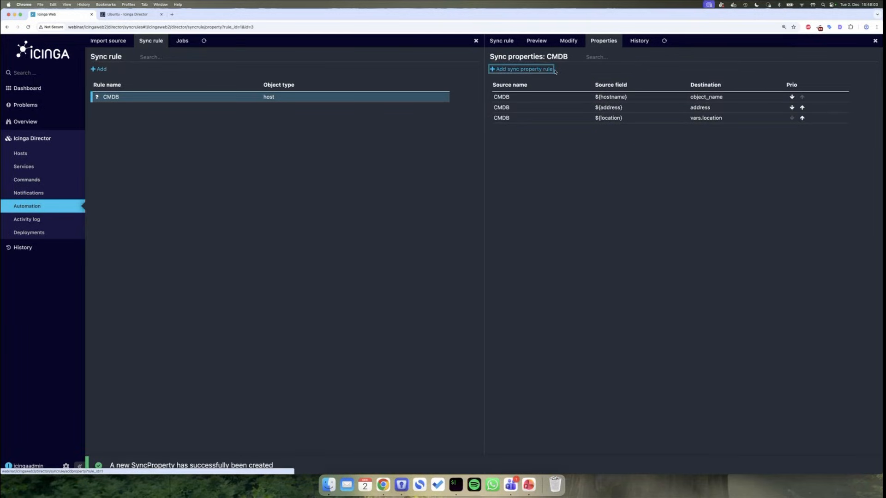
{"action": "left_click", "coordinate": [662, 88]}
{"action": "left_click", "coordinate": [646, 96]}
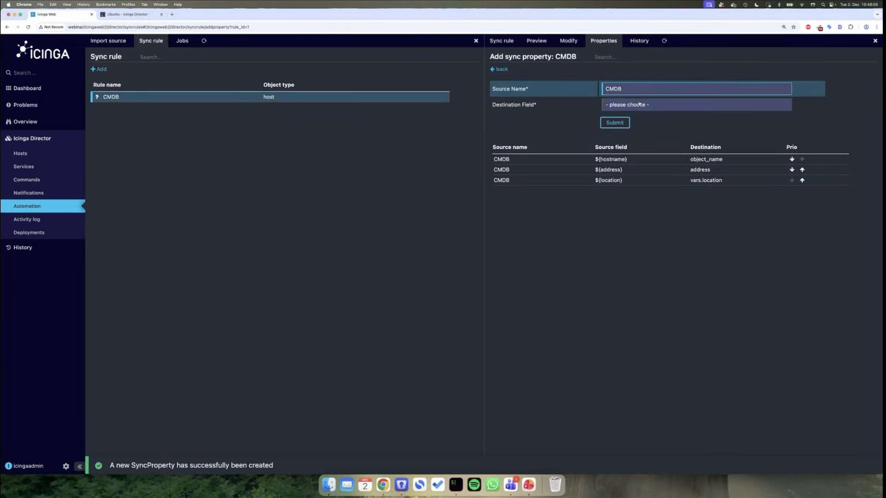
{"action": "left_click", "coordinate": [646, 105]}
{"action": "left_click", "coordinate": [634, 122]}
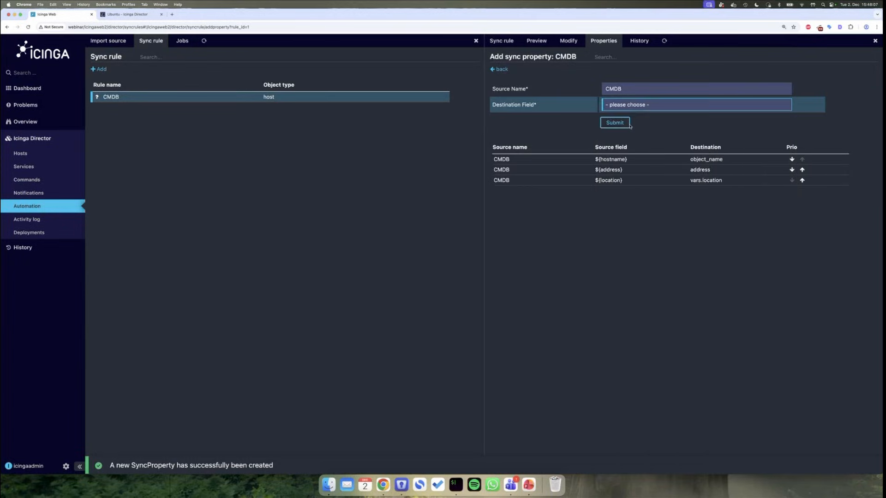
{"action": "left_click", "coordinate": [618, 121]}
{"action": "type", "text": "env"}
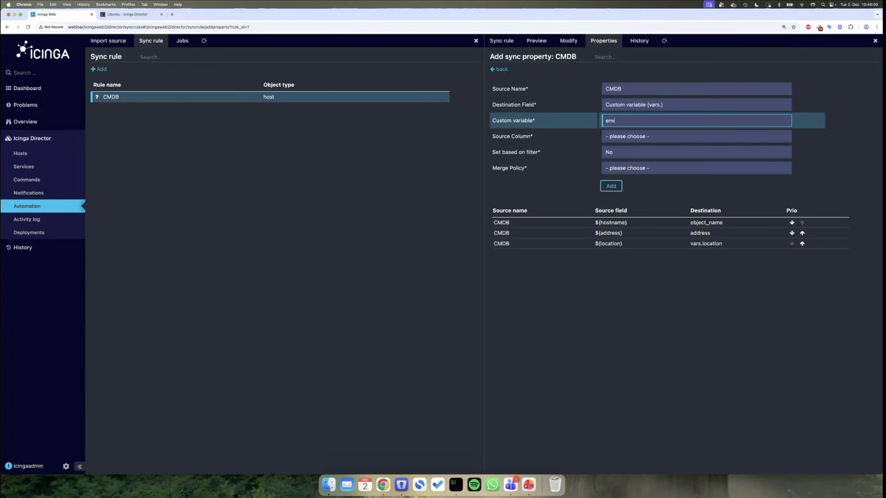
{"action": "type", "text": "ironment"}
{"action": "left_click", "coordinate": [618, 134]}
{"action": "left_click", "coordinate": [633, 161]}
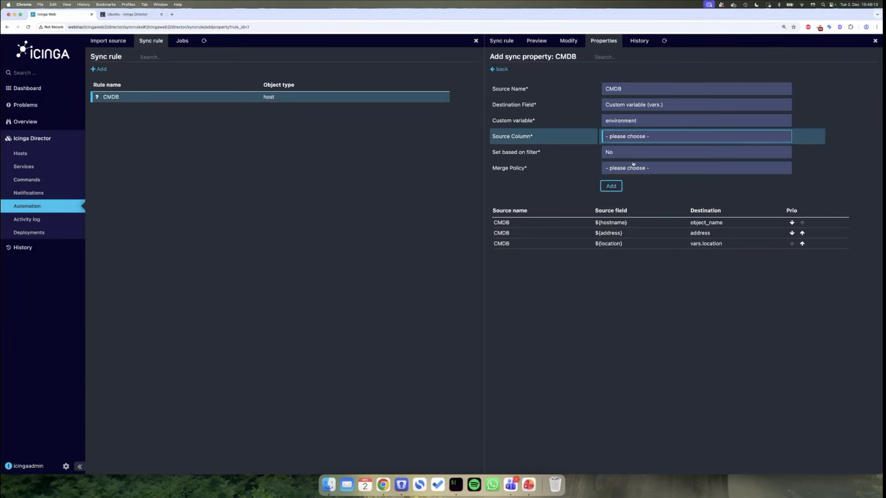
{"action": "left_click", "coordinate": [634, 168]}
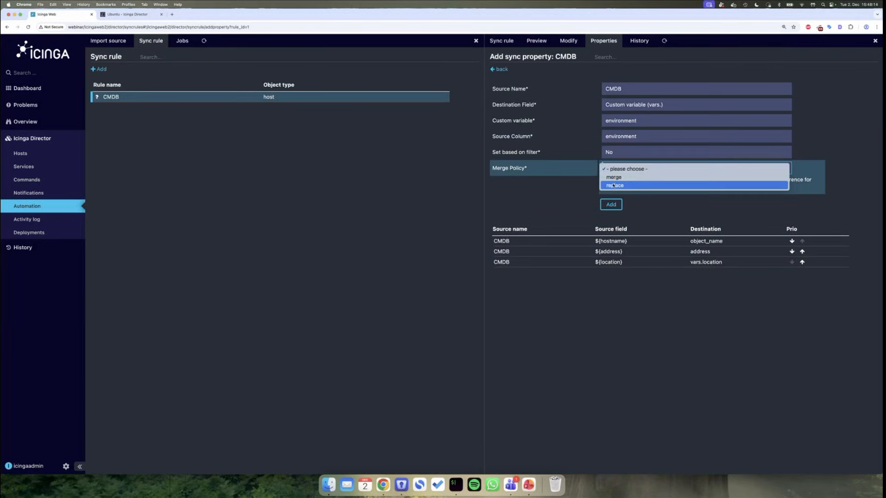
{"action": "left_click", "coordinate": [615, 184]}
{"action": "left_click", "coordinate": [611, 205]}
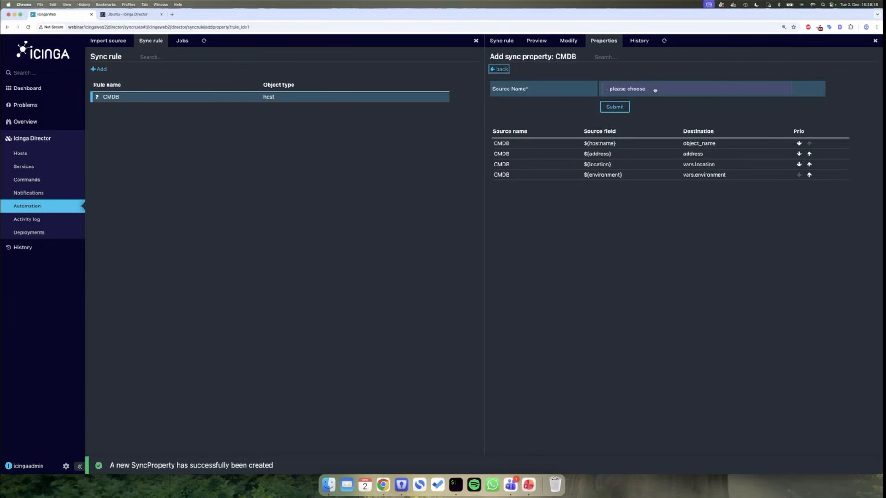
- Map the CMDB type column to custom variable 'type' with replace merge policy
{"action": "left_click", "coordinate": [655, 90]}
{"action": "left_click", "coordinate": [638, 103]}
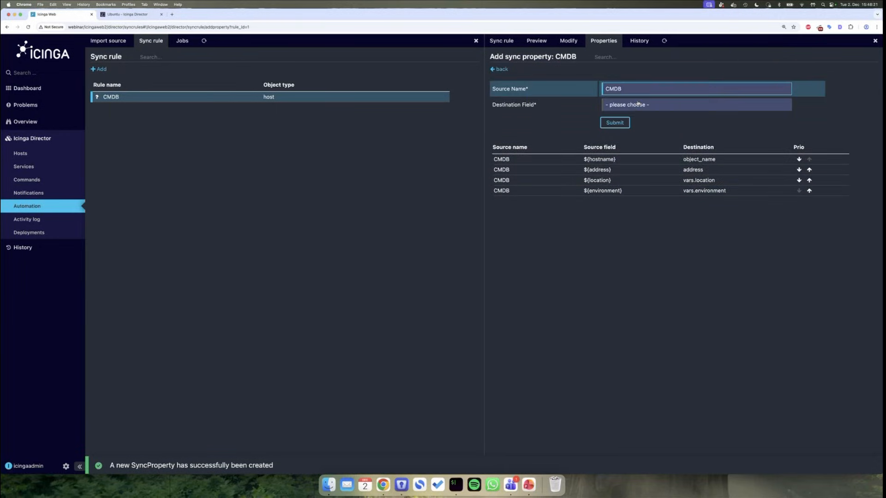
{"action": "left_click", "coordinate": [638, 104]}
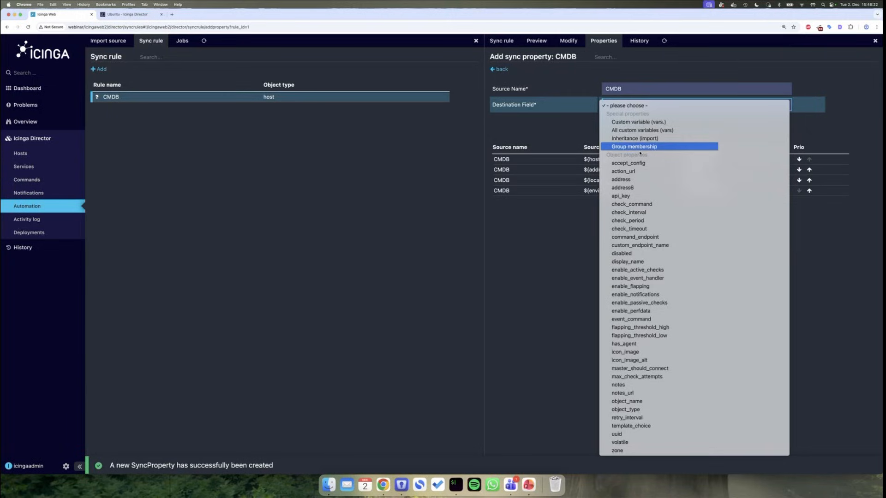
{"action": "left_click", "coordinate": [638, 122]}
{"action": "left_click", "coordinate": [606, 121]}
{"action": "type", "text": "t"}
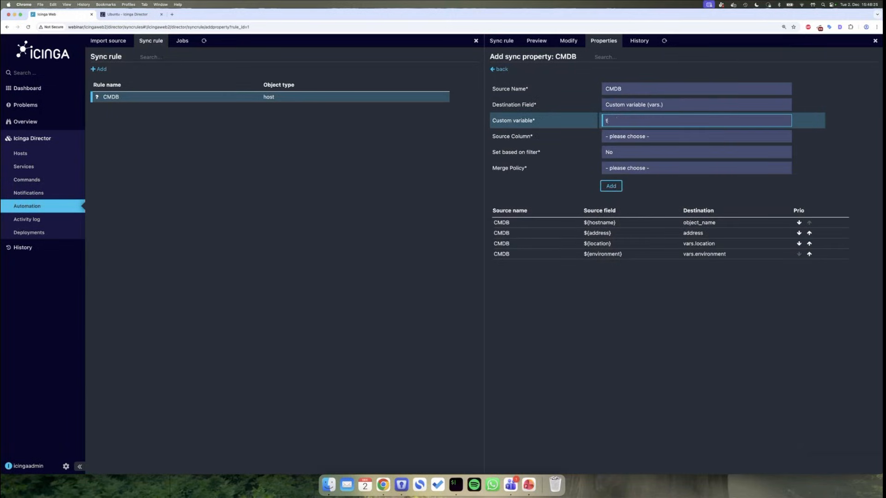
{"action": "type", "text": "ype"}
{"action": "left_click", "coordinate": [618, 136]}
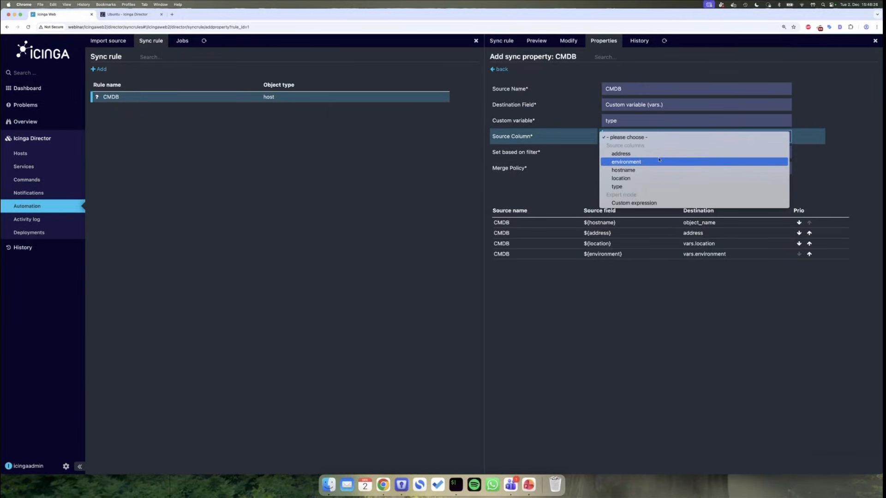
{"action": "left_click", "coordinate": [634, 186]}
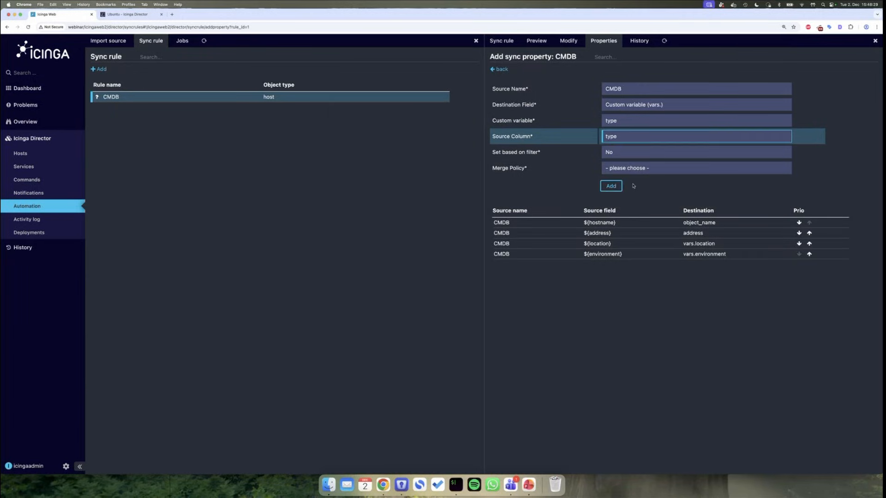
{"action": "left_click", "coordinate": [627, 169]}
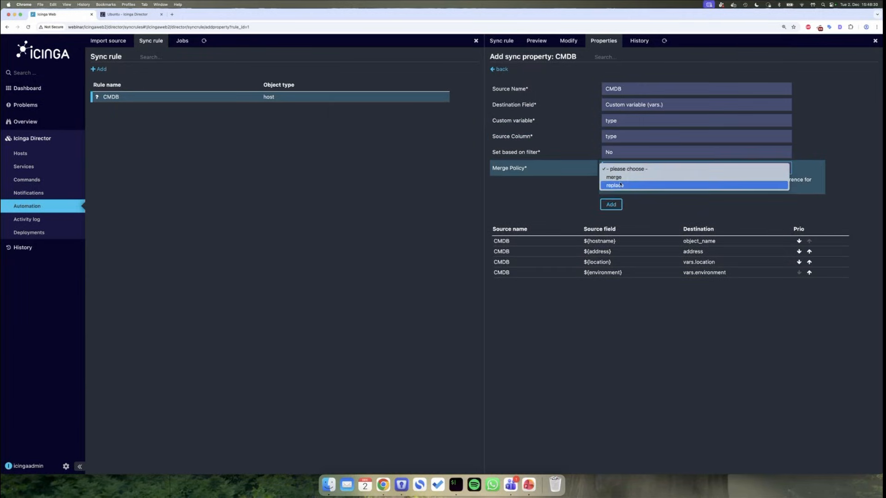
{"action": "left_click", "coordinate": [628, 188]}
{"action": "left_click", "coordinate": [611, 204]}
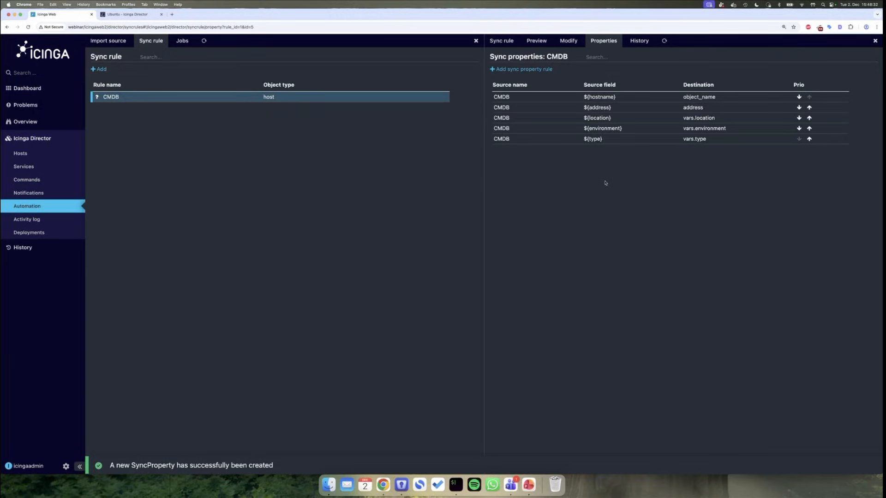
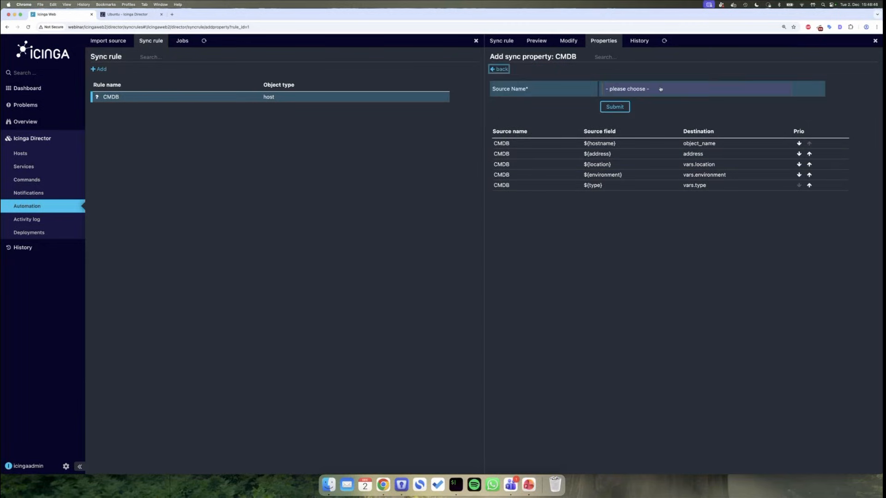
- Add a CMDB sync property that sets Inheritance (import) to the Icinga Agent template
{"action": "left_click", "coordinate": [661, 89]}
{"action": "left_click", "coordinate": [637, 98]}
{"action": "left_click", "coordinate": [636, 106]}
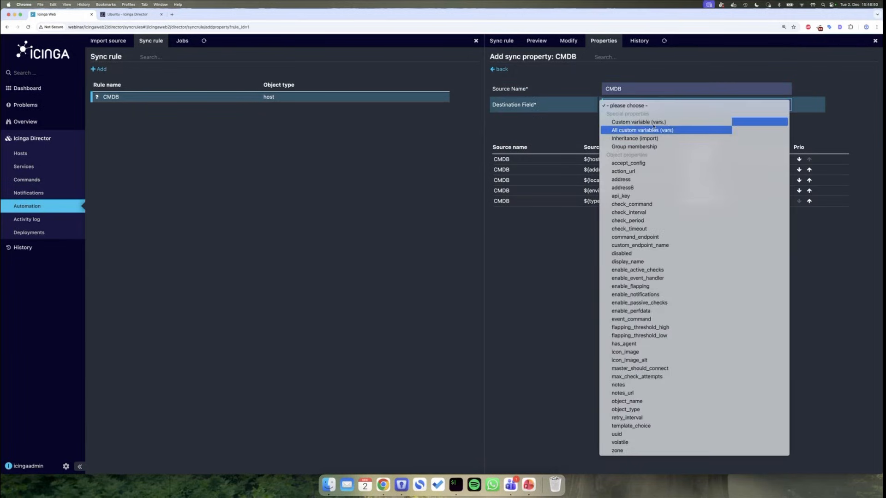
{"action": "left_click", "coordinate": [636, 138]}
{"action": "left_click", "coordinate": [627, 122]}
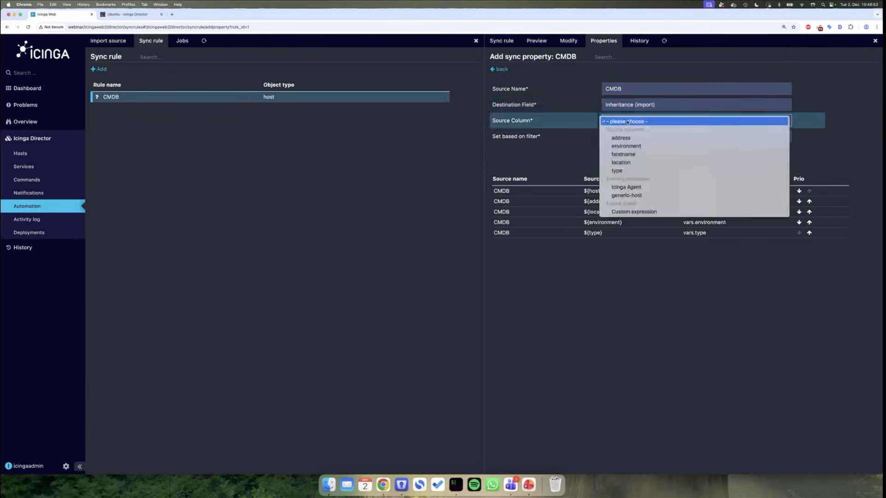
{"action": "left_click", "coordinate": [656, 187]}
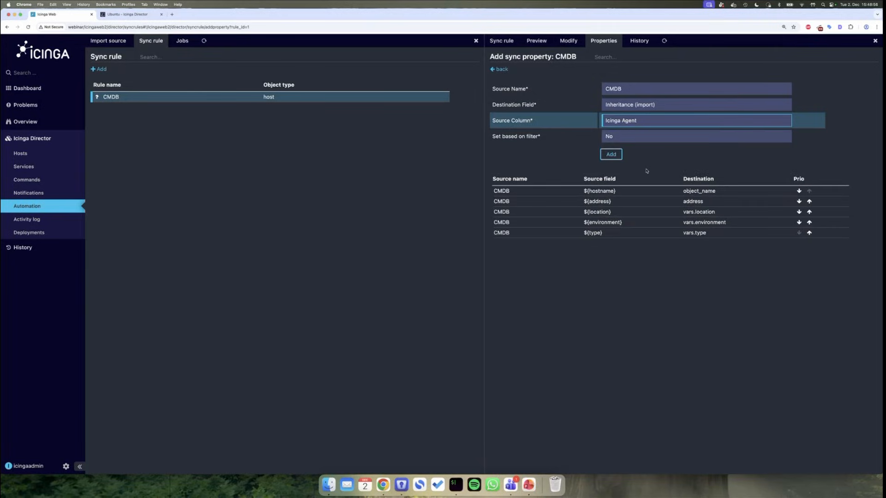
{"action": "left_click", "coordinate": [615, 156]}
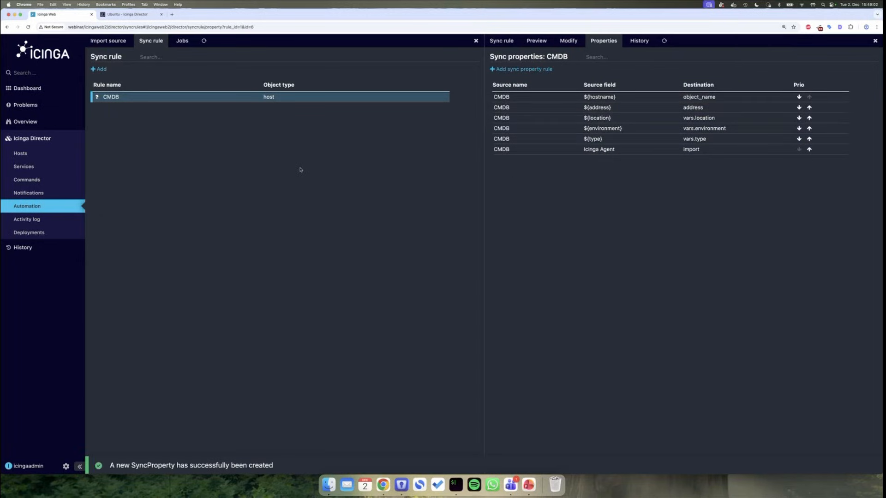
- Check the CMDB sync rule for changes, revealing 200 pending host creations
{"action": "left_click", "coordinate": [498, 42]}
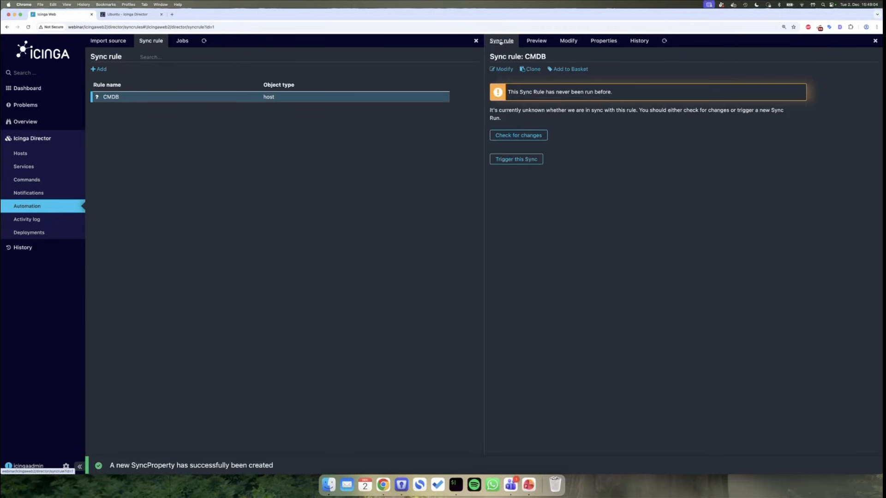
{"action": "left_click", "coordinate": [536, 135]}
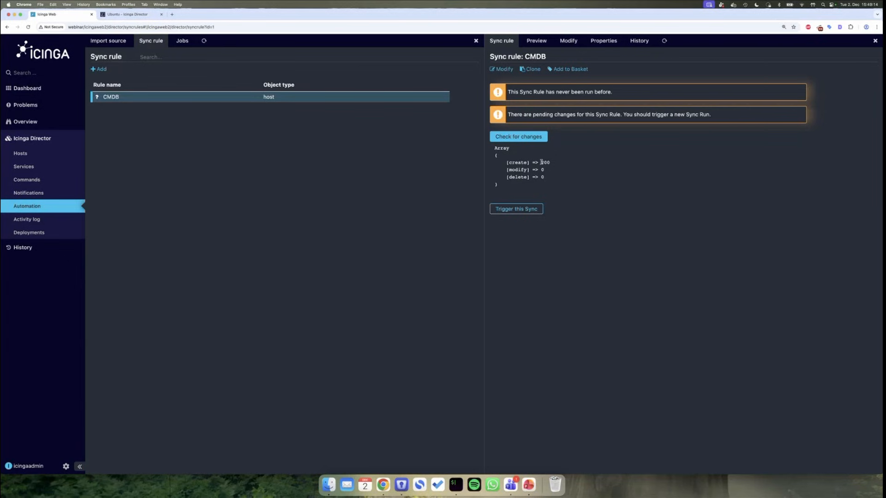
{"action": "left_click_drag", "start_coordinate": [541, 162], "coordinate": [556, 163]}
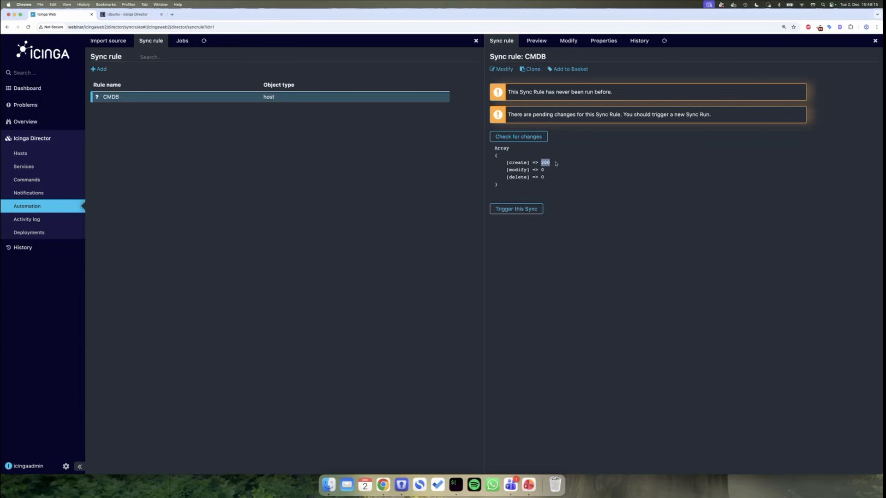
- Preview the pending hosts and inspect zoom.dummy.example.com's expected name, address and environment
{"action": "left_click", "coordinate": [536, 42]}
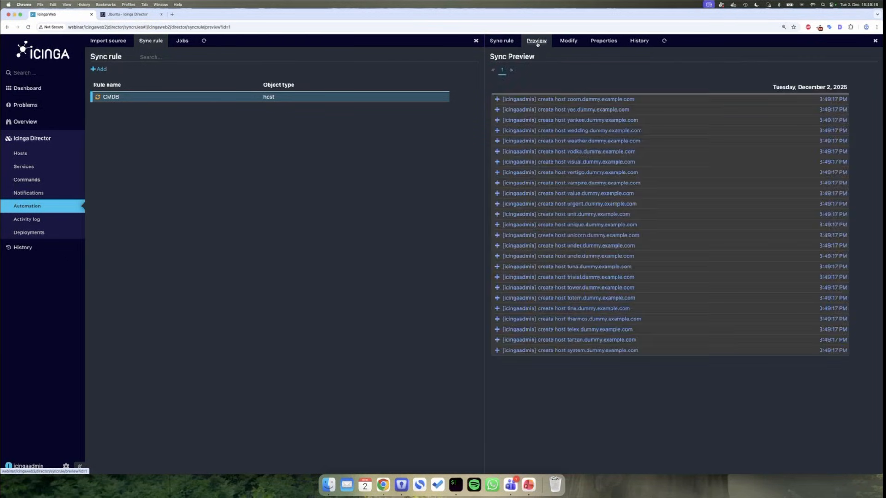
{"action": "left_click", "coordinate": [667, 99]}
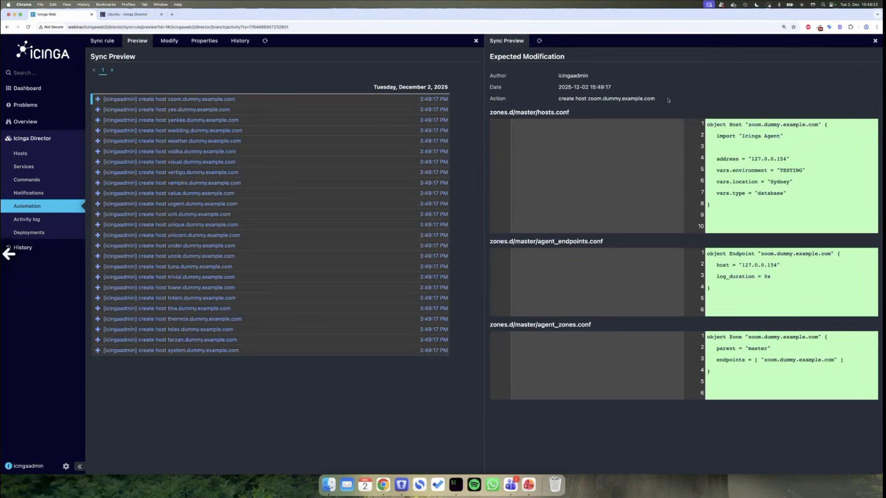
{"action": "scroll", "coordinate": [667, 100], "scroll_direction": "left", "scroll_amount": 5}
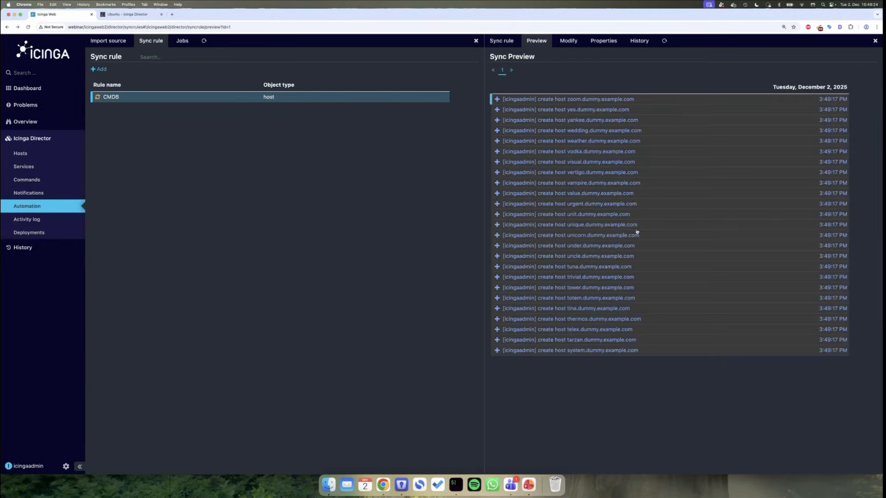
{"action": "left_click", "coordinate": [653, 101]}
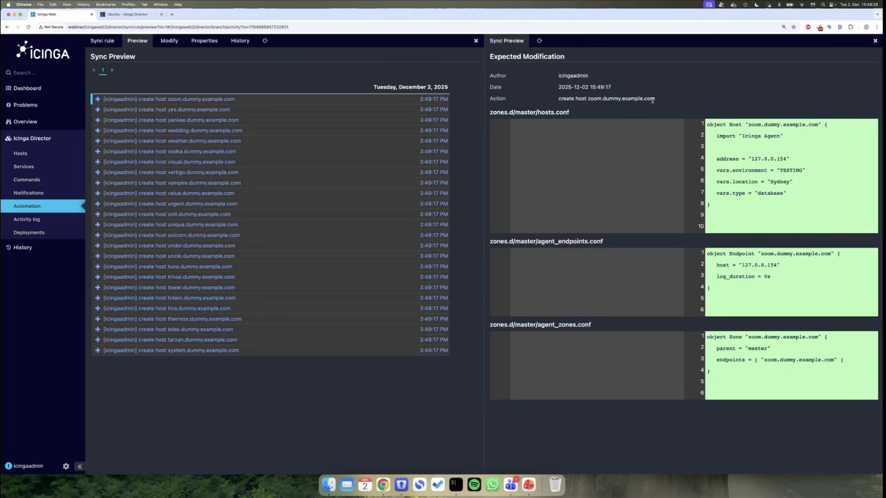
{"action": "left_click_drag", "start_coordinate": [747, 125], "coordinate": [827, 127]}
{"action": "left_click_drag", "start_coordinate": [750, 157], "coordinate": [781, 170]}
{"action": "left_click", "coordinate": [785, 171]}
{"action": "scroll", "coordinate": [727, 141], "scroll_direction": "left", "scroll_amount": 5}
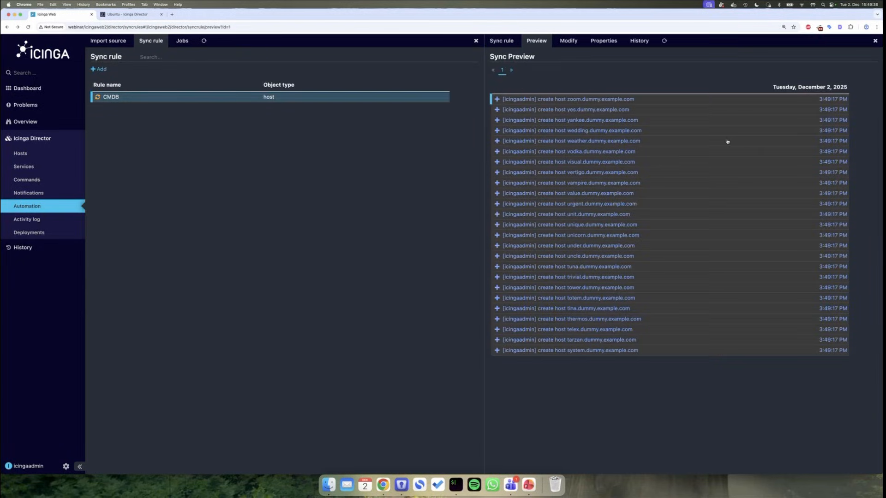
- Trigger the CMDB sync to create 200 hosts, then view the Director activity log
{"action": "left_click", "coordinate": [511, 41]}
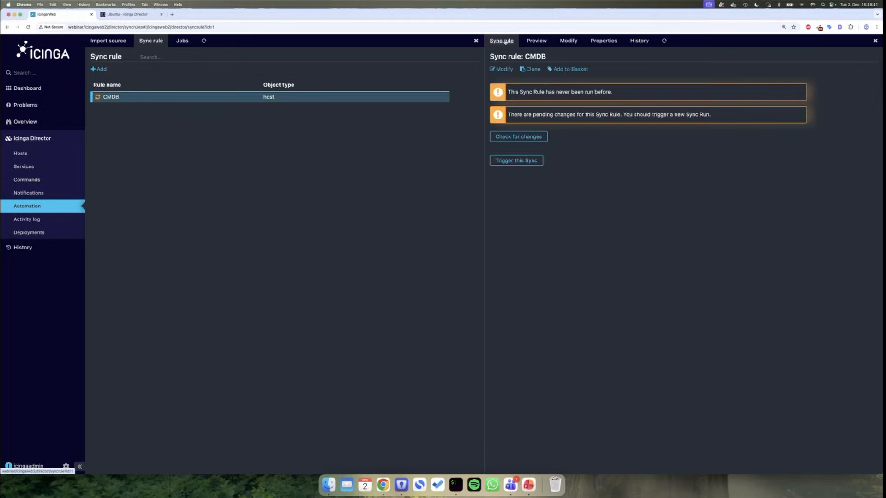
{"action": "left_click", "coordinate": [522, 161]}
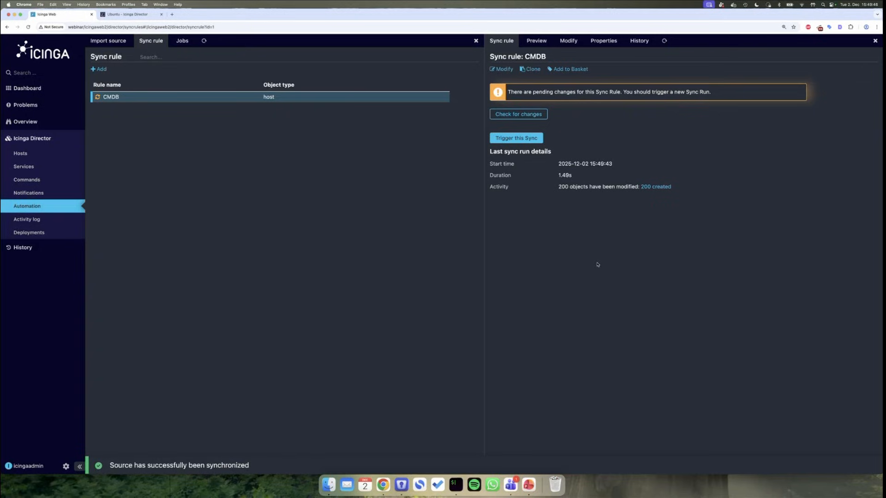
{"action": "left_click_drag", "start_coordinate": [558, 187], "coordinate": [588, 186]}
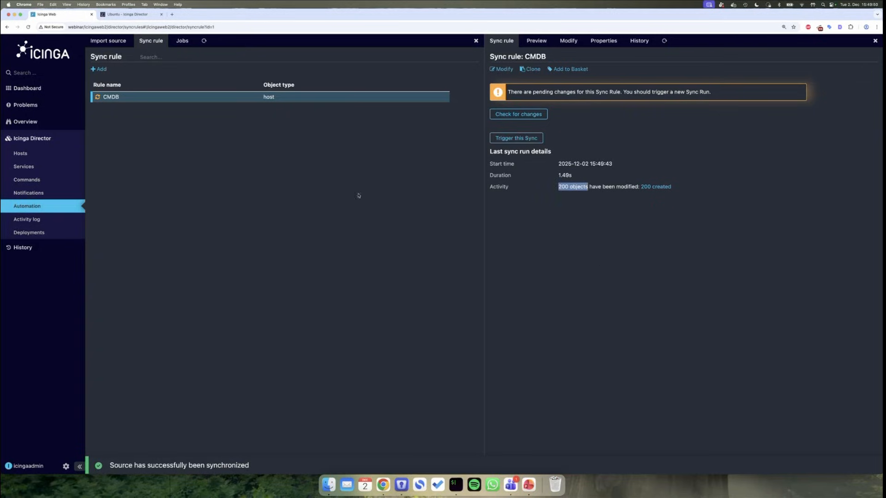
{"action": "left_click", "coordinate": [35, 220]}
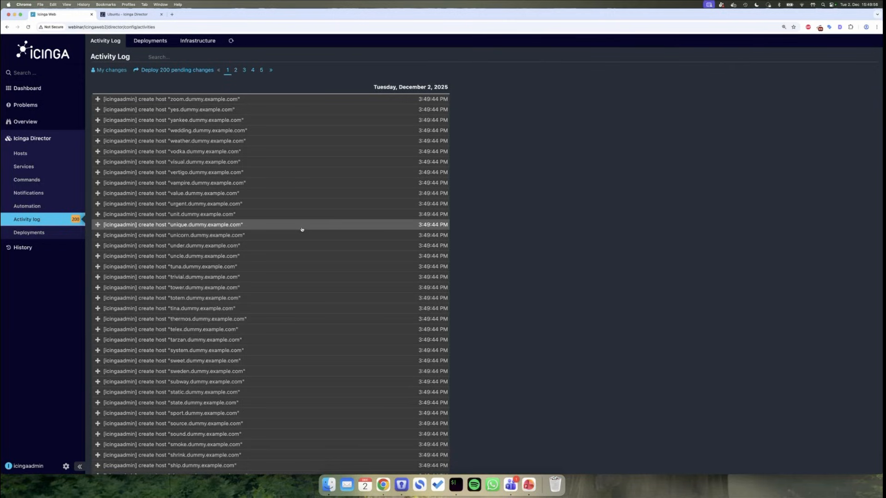
- Deploy the 200 pending host changes and check the monitored hosts list
{"action": "left_click", "coordinate": [288, 101]}
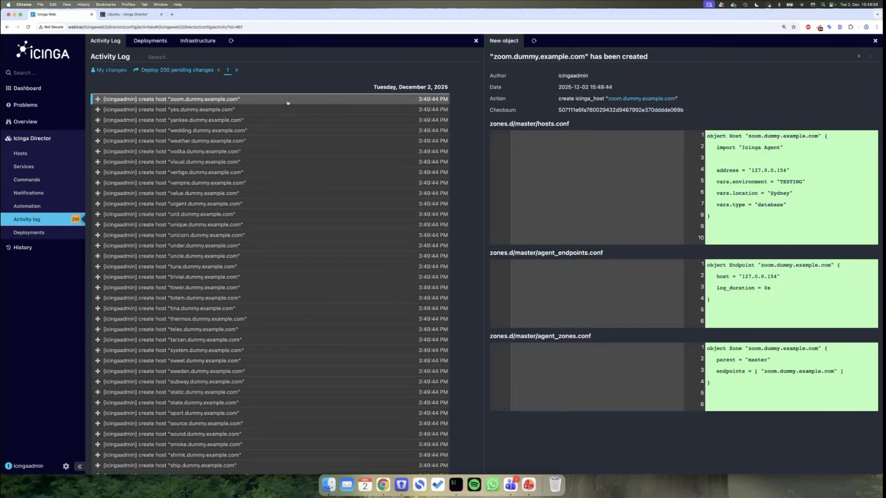
{"action": "left_click", "coordinate": [195, 71]}
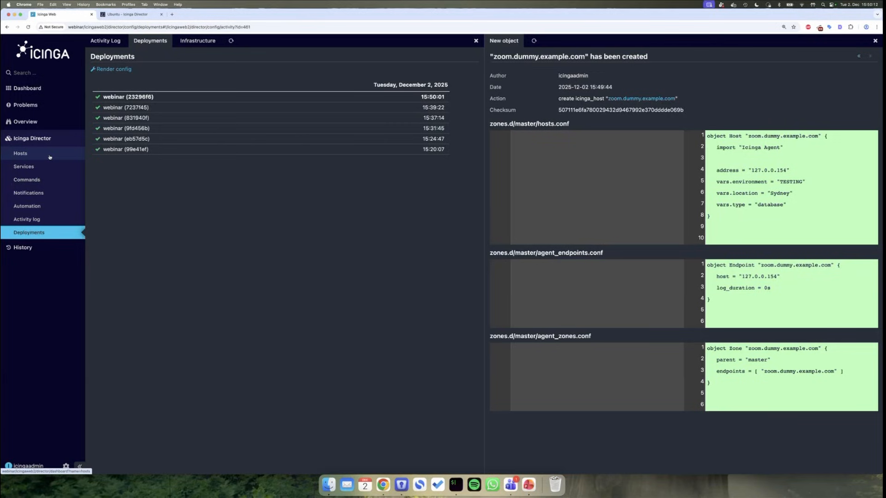
{"action": "mouse_move", "coordinate": [41, 122]}
{"action": "left_click", "coordinate": [115, 136]}
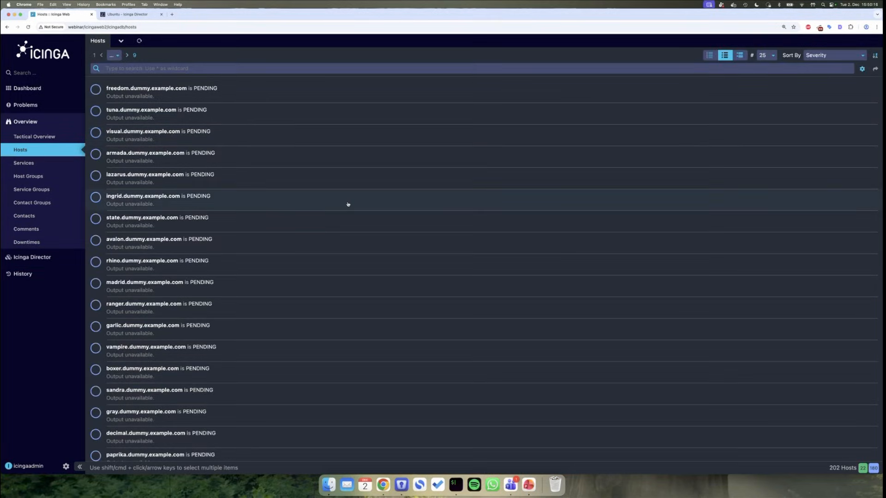
- Go to Director Automation and open the CMDB import source
{"action": "mouse_move", "coordinate": [37, 259]}
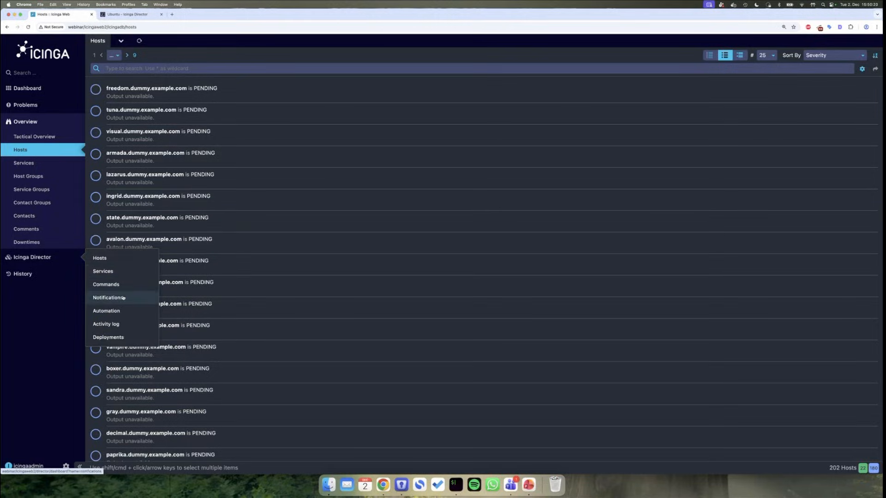
{"action": "left_click", "coordinate": [115, 311]}
{"action": "left_click", "coordinate": [181, 102]}
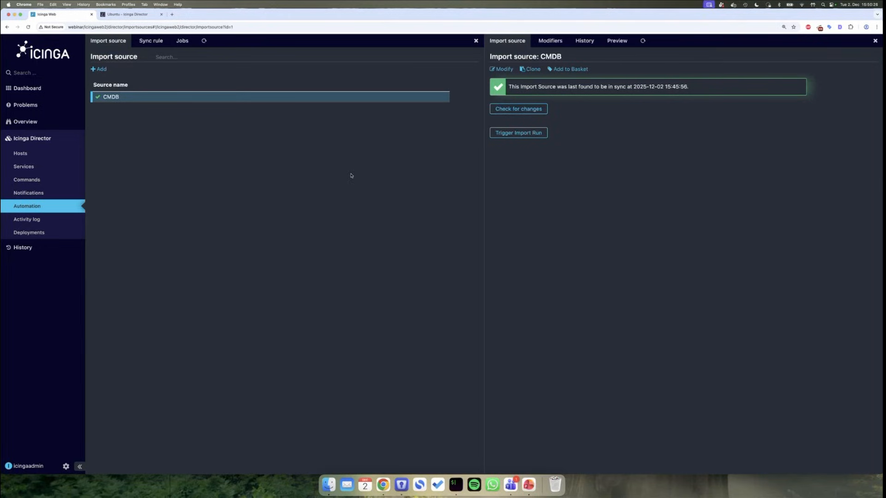
- Start a new automation job of type Import, then move to the Director Services dashboard
{"action": "left_click", "coordinate": [182, 41]}
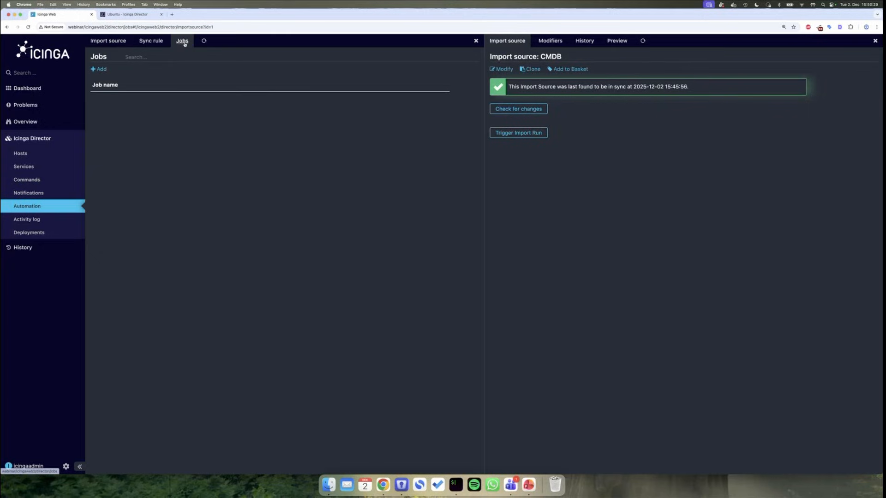
{"action": "left_click", "coordinate": [99, 69]}
{"action": "left_click", "coordinate": [629, 81]}
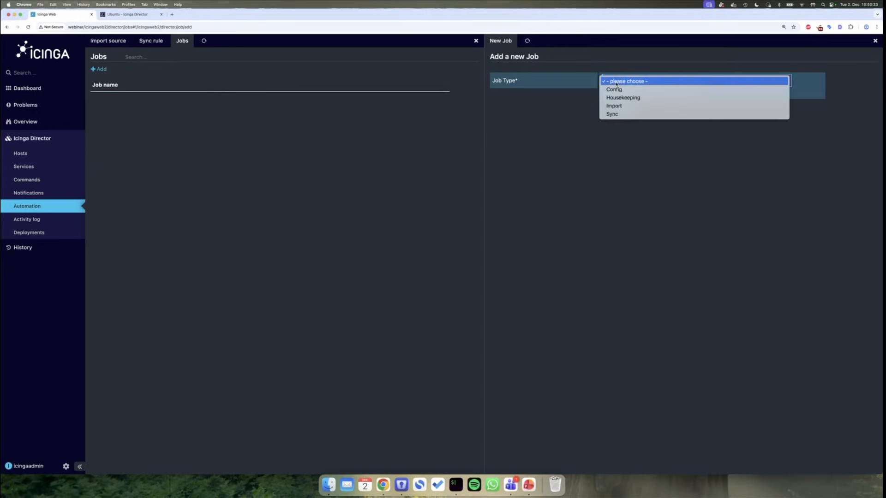
{"action": "left_click", "coordinate": [631, 105]}
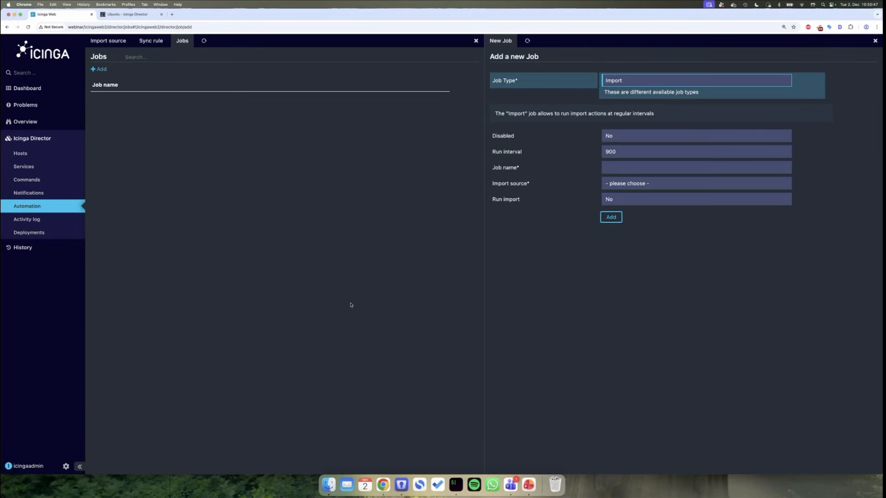
{"action": "left_click", "coordinate": [61, 166]}
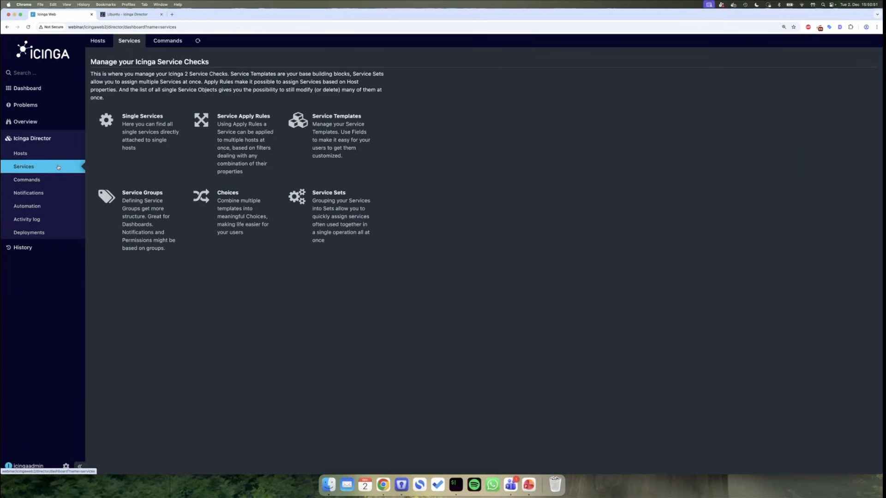
- Begin a new service template named local-service that imports generic-service
{"action": "left_click", "coordinate": [242, 144]}
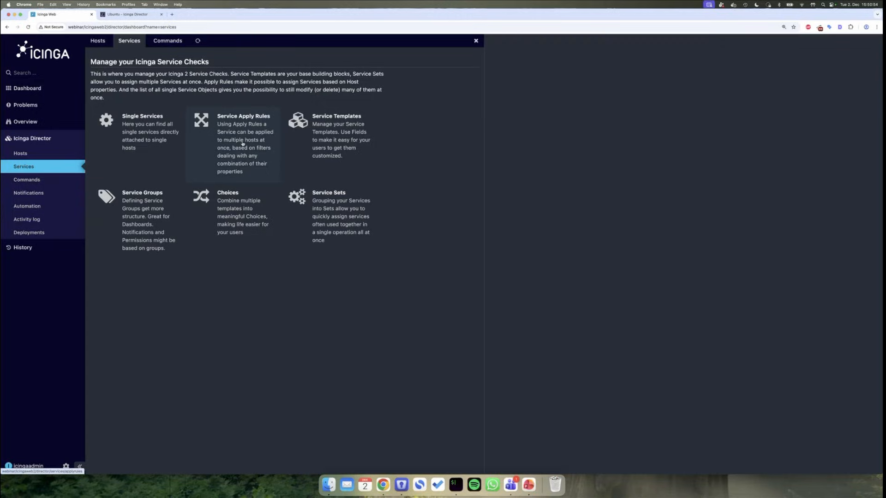
{"action": "left_click", "coordinate": [499, 70]}
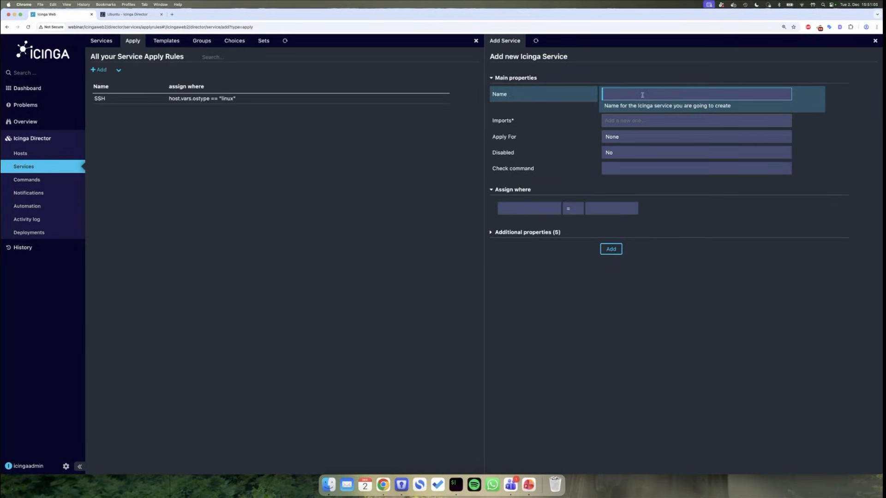
{"action": "left_click", "coordinate": [166, 41]}
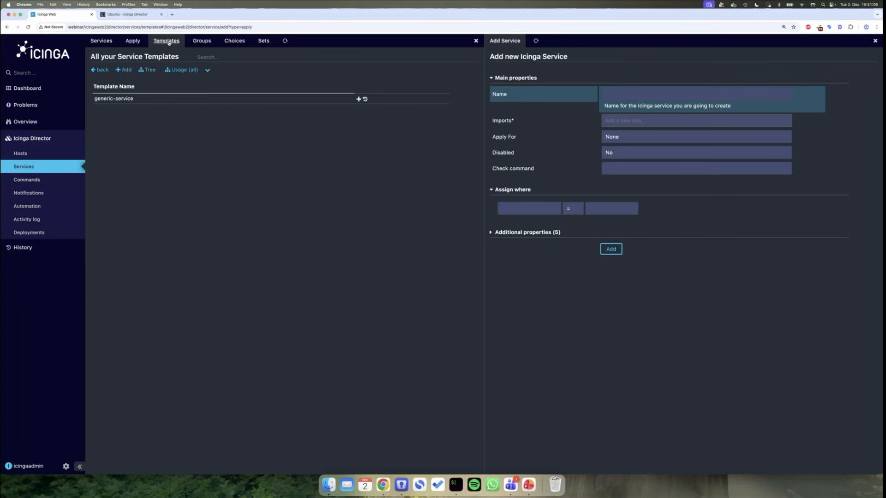
{"action": "left_click", "coordinate": [124, 70]}
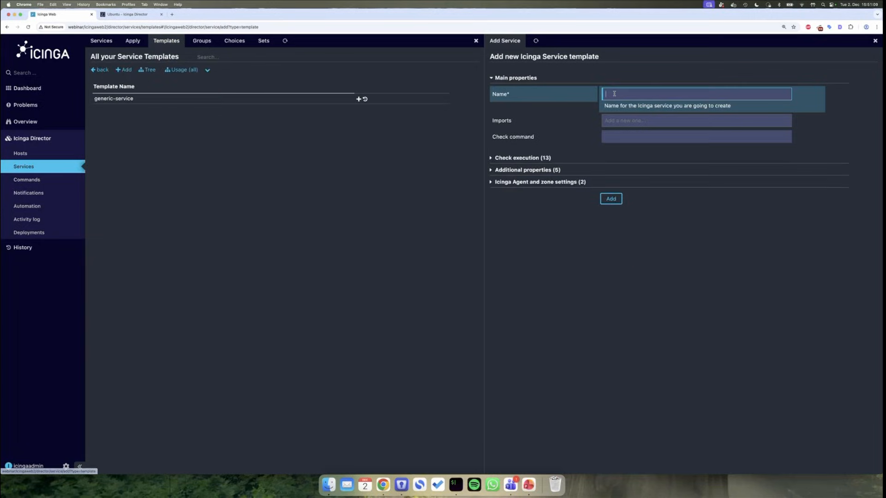
{"action": "type", "text": "loca"}
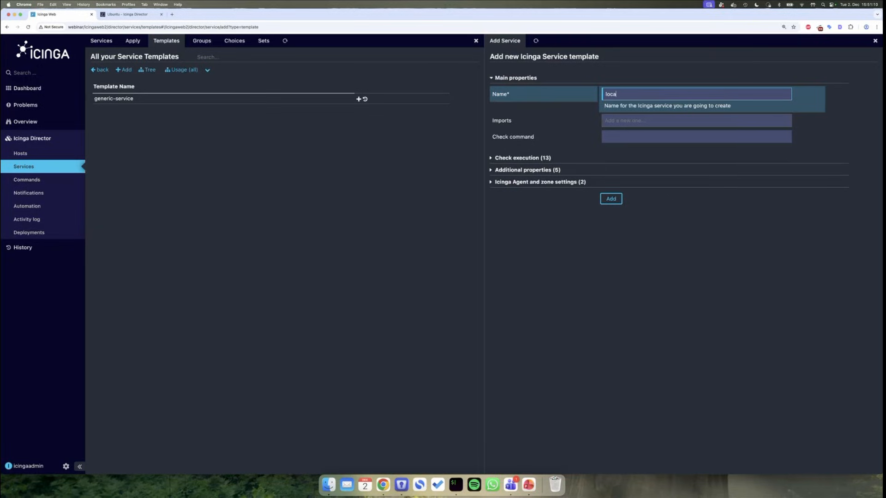
{"action": "type", "text": "l-service"}
{"action": "left_click", "coordinate": [669, 123]}
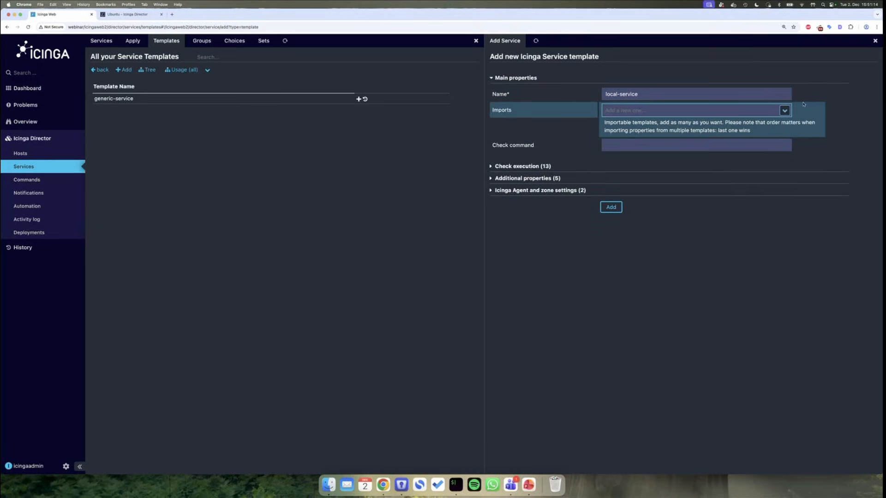
{"action": "left_click", "coordinate": [784, 111]}
{"action": "left_click", "coordinate": [693, 123]}
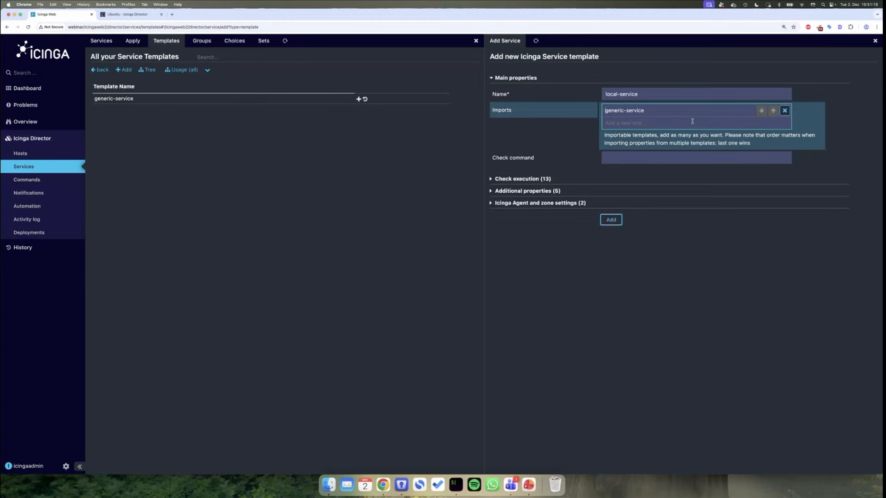
{"action": "left_click", "coordinate": [667, 154]}
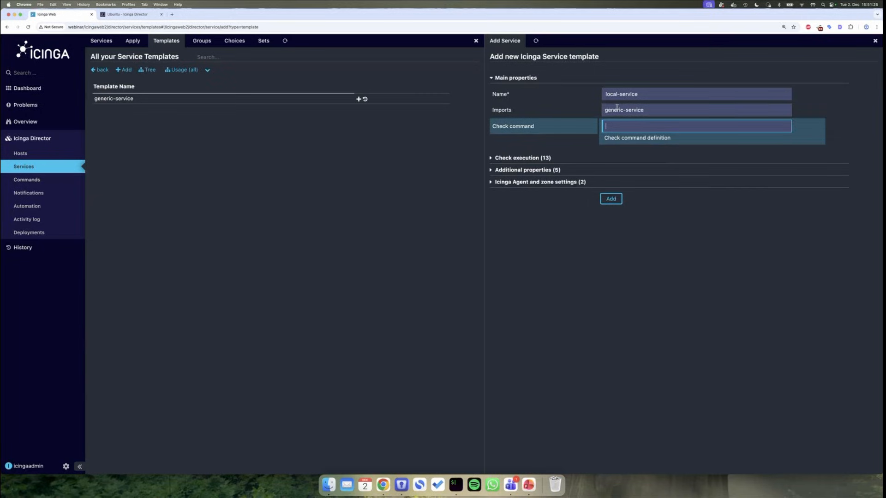
- Set Run on agent to Yes and create the local-service template
{"action": "left_click", "coordinate": [546, 183]}
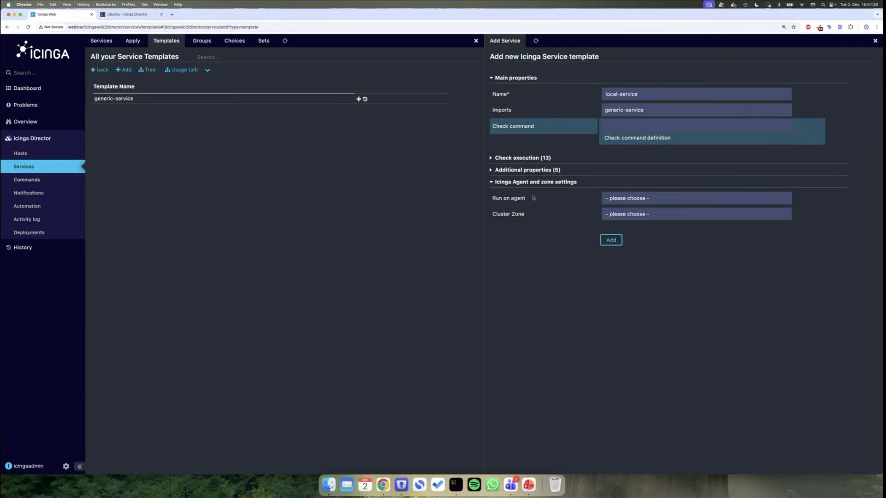
{"action": "left_click", "coordinate": [636, 198]}
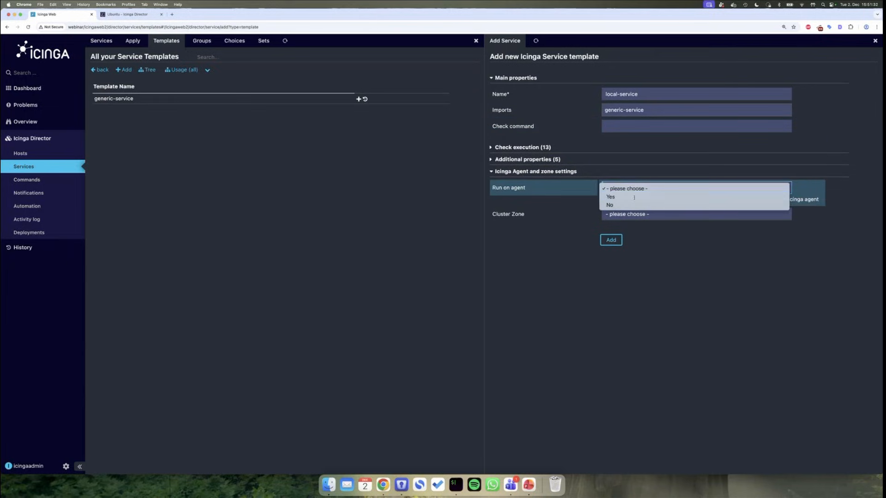
{"action": "left_click", "coordinate": [635, 198]}
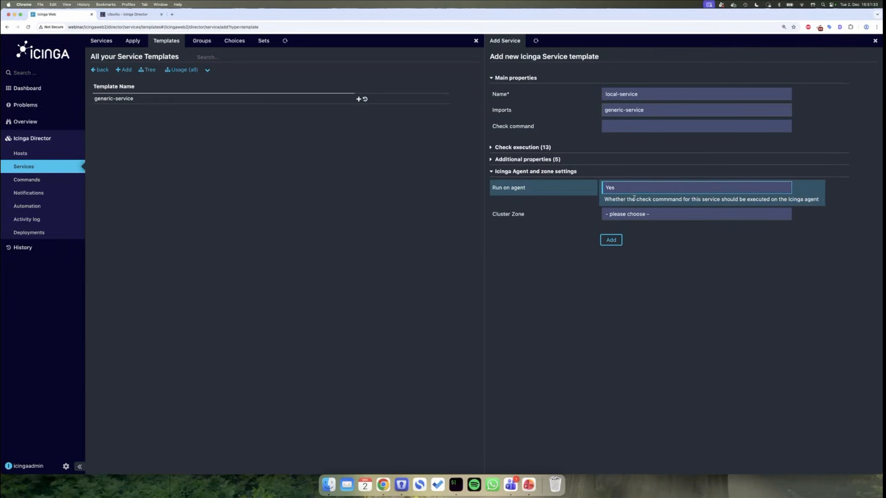
{"action": "left_click", "coordinate": [614, 244]}
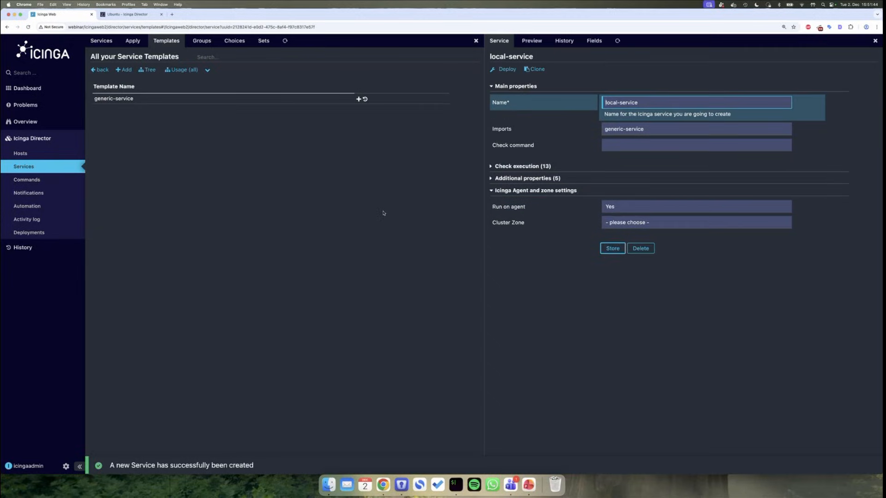
- Start a Disk service apply rule importing local-service with the disk check command
{"action": "left_click", "coordinate": [133, 41]}
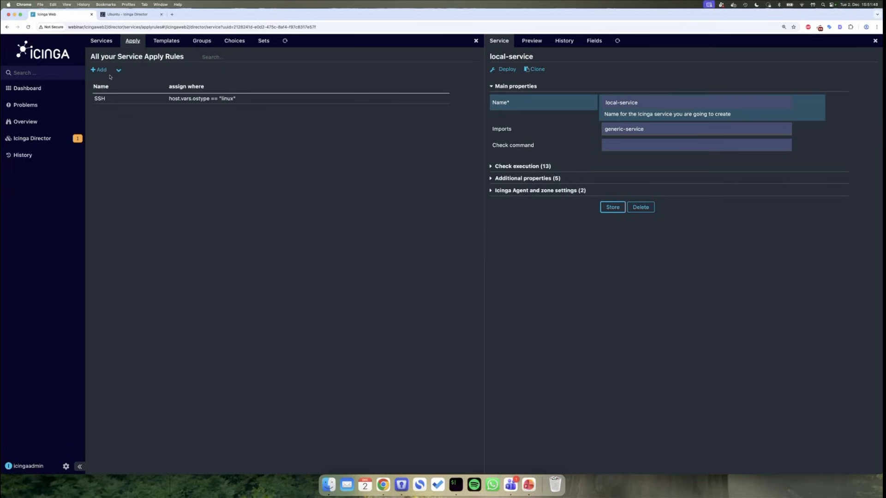
{"action": "left_click", "coordinate": [101, 71]}
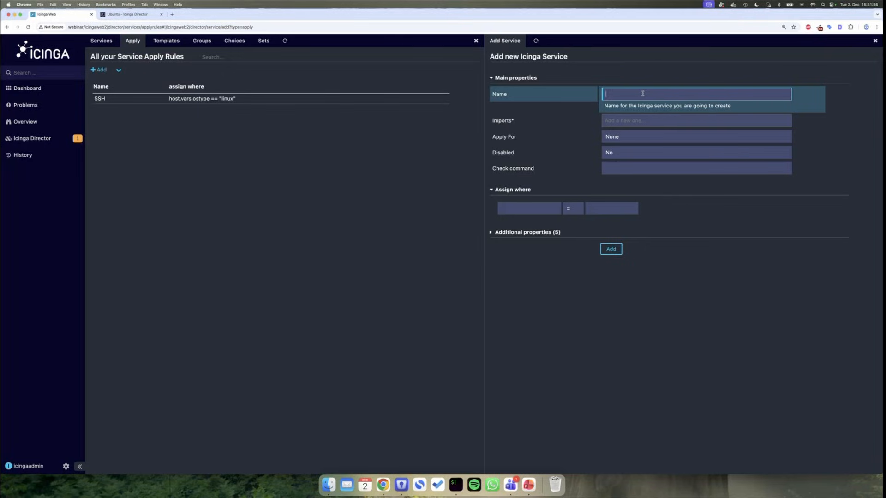
{"action": "type", "text": "Disk"}
{"action": "left_click", "coordinate": [645, 120]}
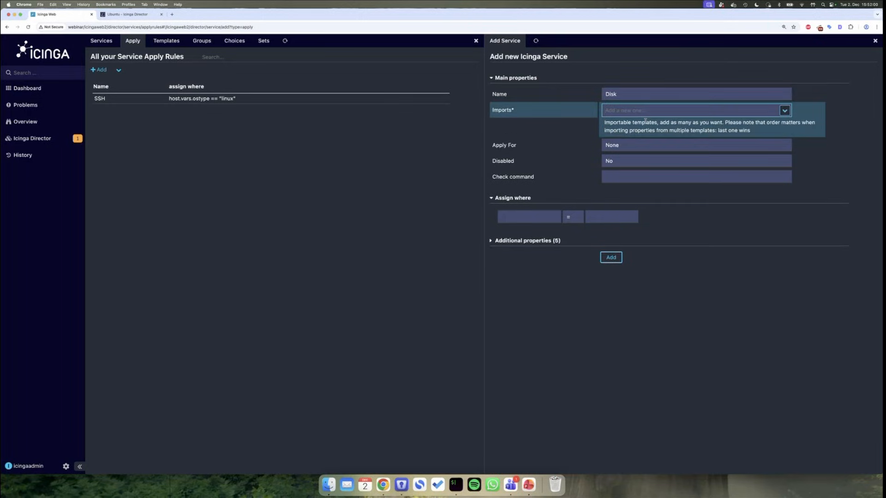
{"action": "type", "text": "loc"}
{"action": "left_click", "coordinate": [647, 129]}
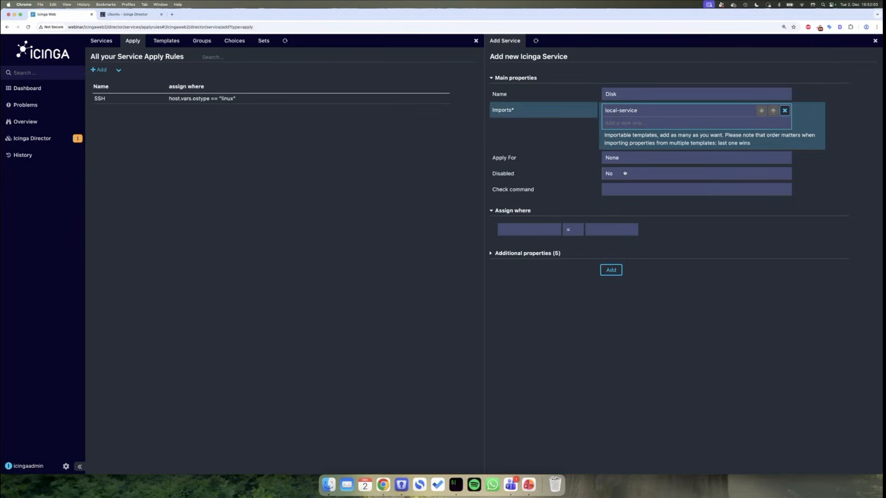
{"action": "left_click", "coordinate": [630, 185]}
{"action": "type", "text": "disk"}
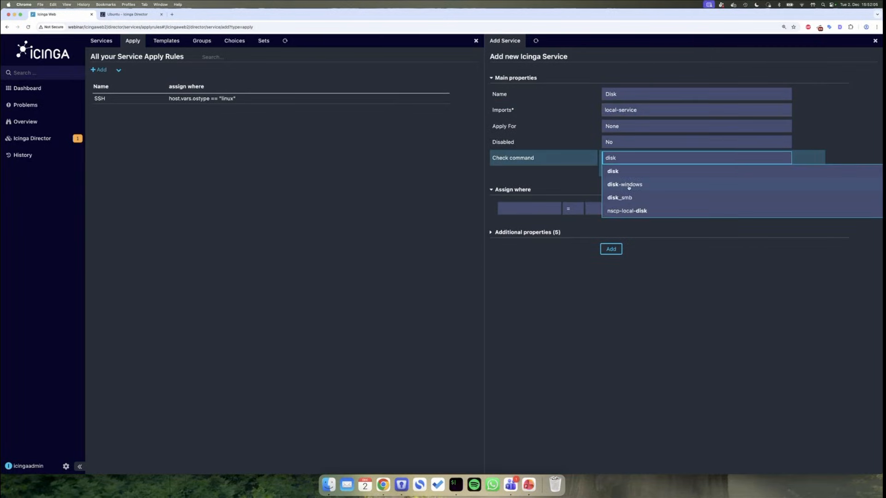
{"action": "left_click", "coordinate": [619, 172]}
{"action": "left_click", "coordinate": [540, 207]}
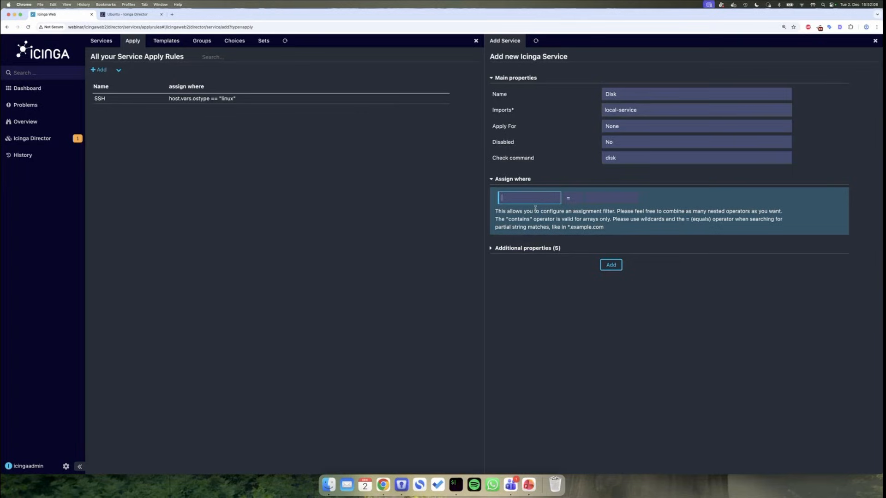
- Add the assign filter condition host.vars.type = webserver inside an AND group
{"action": "type", "text": "ost"}
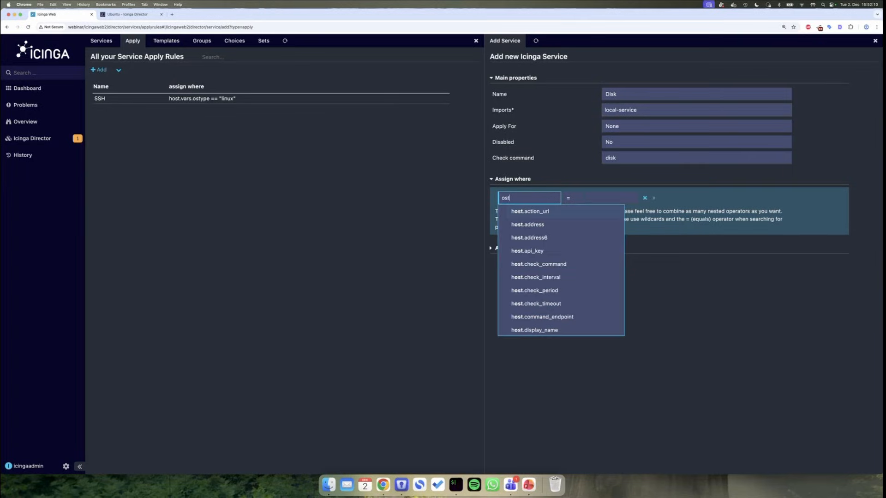
{"action": "type", "text": "yp"}
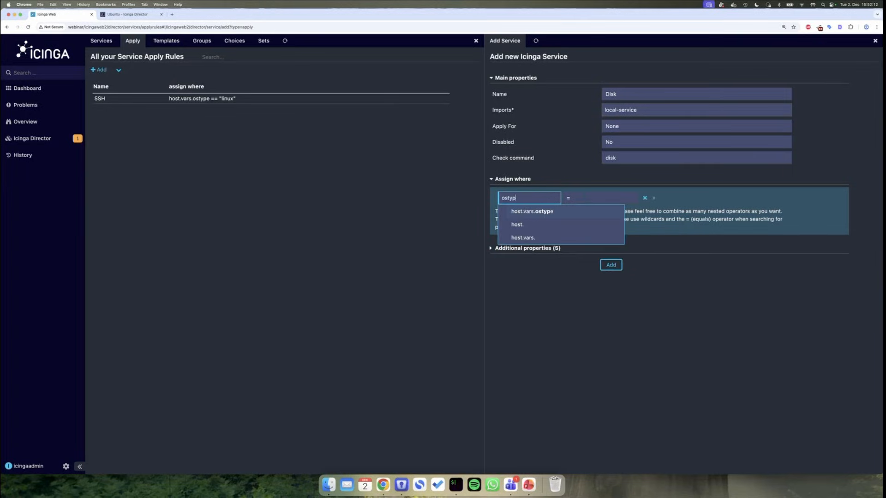
{"action": "key", "text": "BackSpace"}
{"action": "key", "text": "BackSpace"}
{"action": "key", "text": "BackSpace"}
{"action": "key", "text": "BackSpace"}
{"action": "key", "text": "BackSpace"}
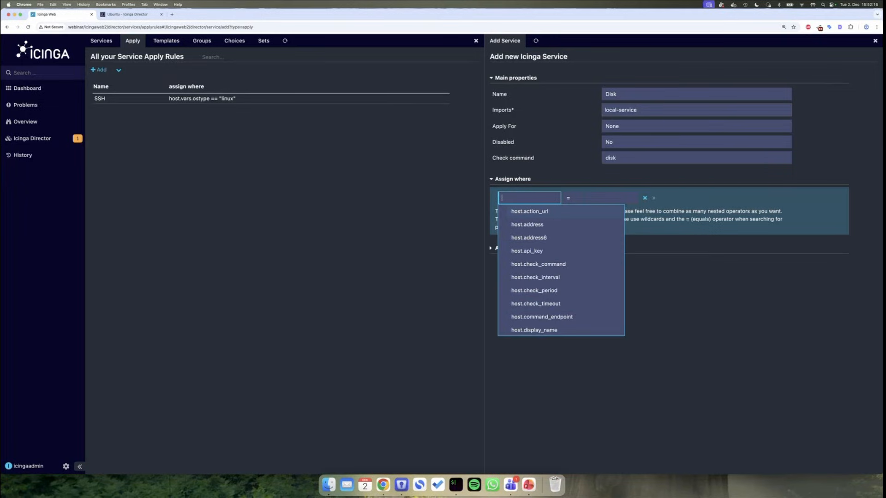
{"action": "type", "text": "type"}
{"action": "left_click", "coordinate": [525, 226]}
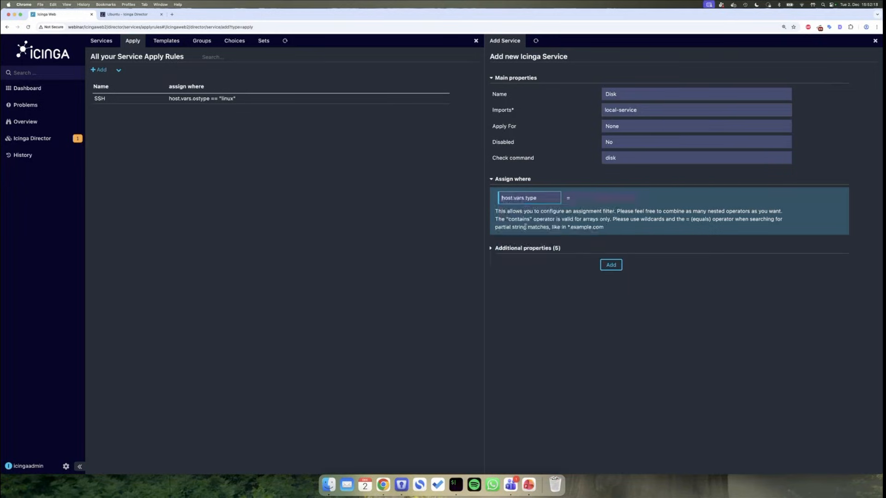
{"action": "left_click", "coordinate": [619, 194]}
{"action": "type", "text": "webserver"}
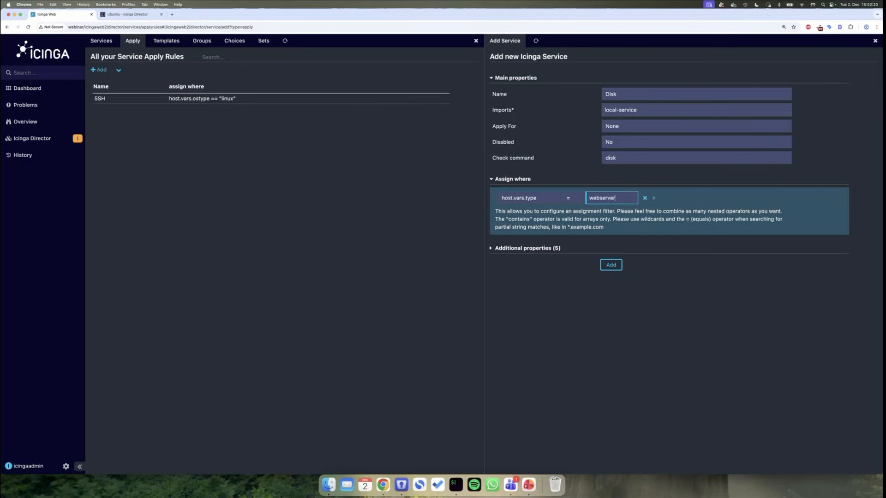
{"action": "left_click", "coordinate": [653, 198]}
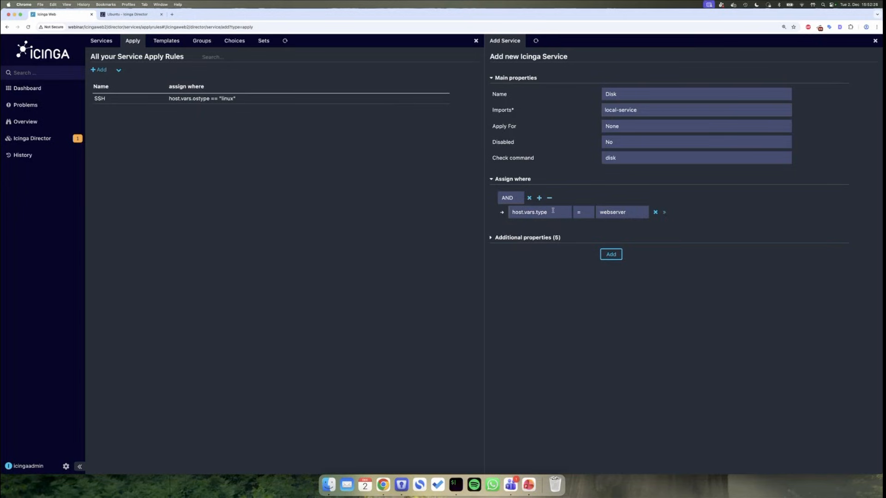
- Add host.vars.environment = PRODUCTION as the second condition and save the Disk rule
{"action": "left_click", "coordinate": [539, 198]}
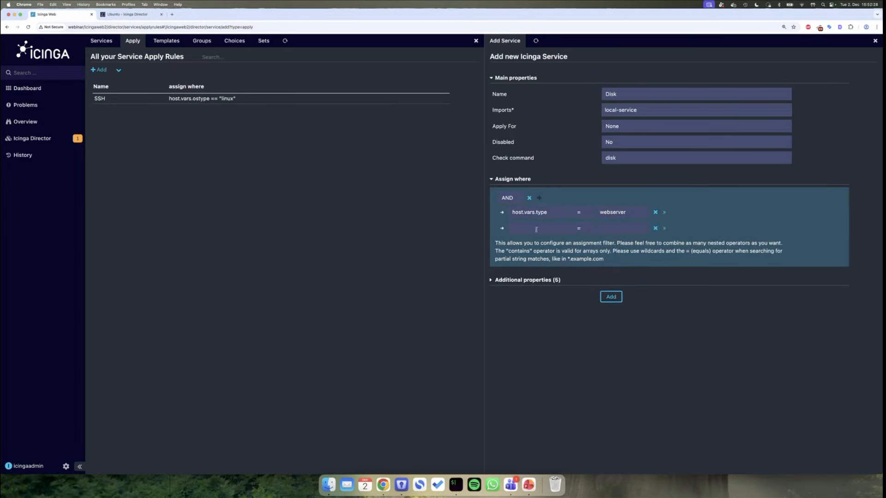
{"action": "left_click", "coordinate": [520, 199]}
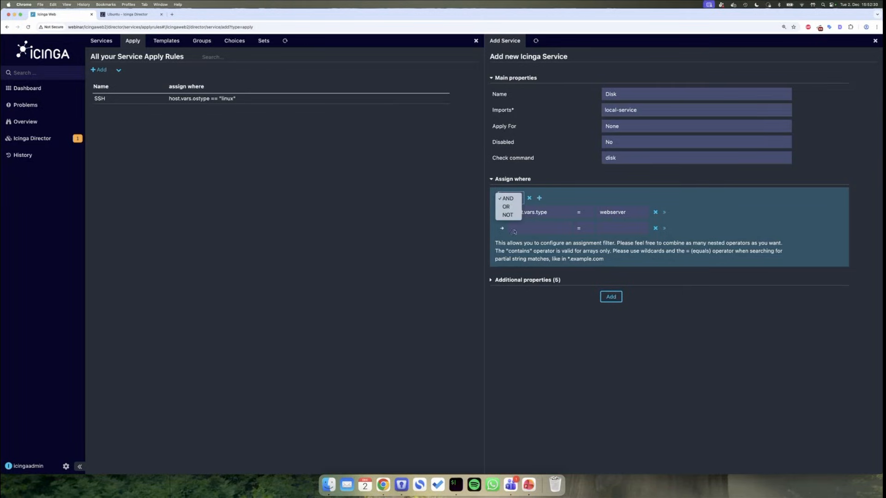
{"action": "left_click", "coordinate": [533, 229]}
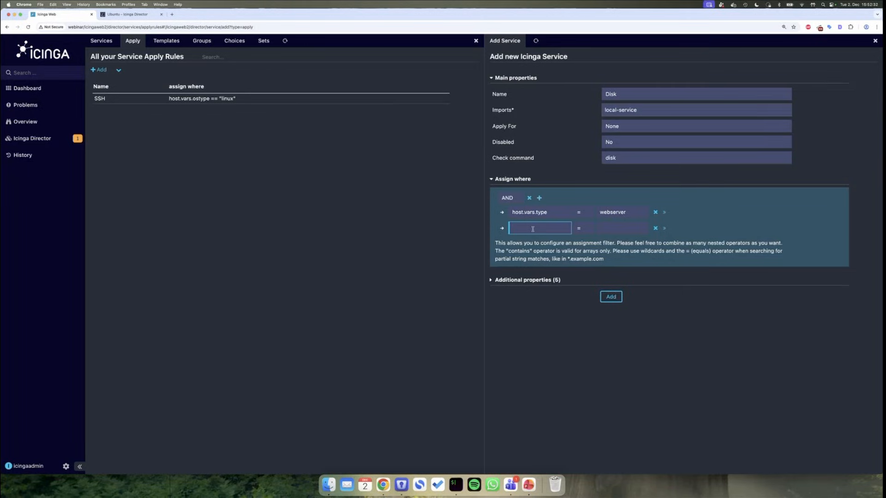
{"action": "type", "text": "environ"}
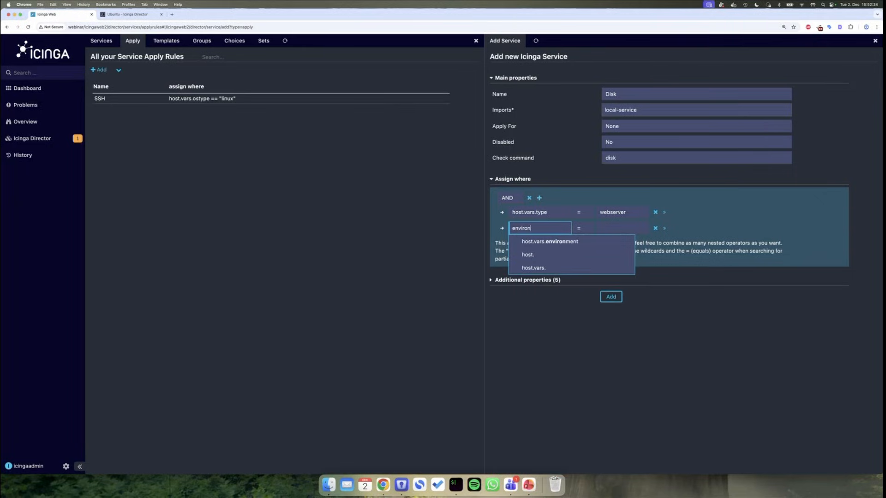
{"action": "left_click", "coordinate": [559, 241]}
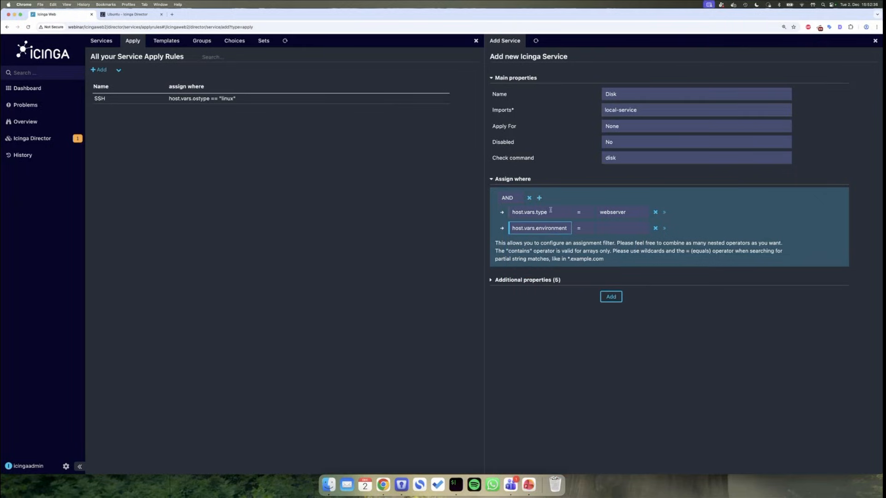
{"action": "left_click", "coordinate": [624, 229]}
{"action": "type", "text": "PRODUCTION"}
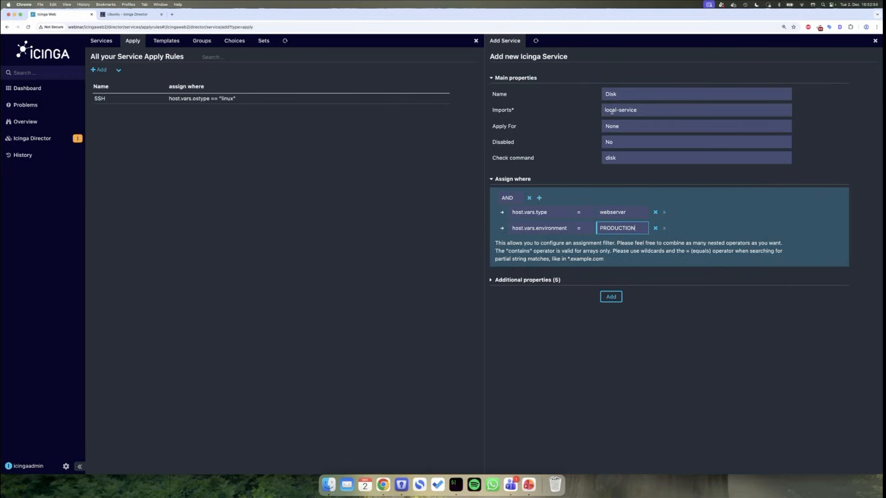
{"action": "left_click", "coordinate": [611, 296]}
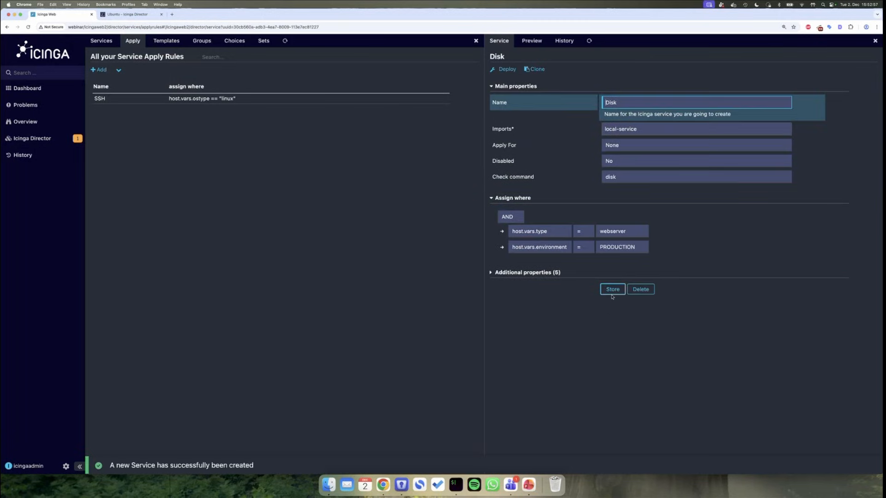
- Review the Disk and local-service entries in the activity log and deploy both pending changes
{"action": "left_click", "coordinate": [32, 138]}
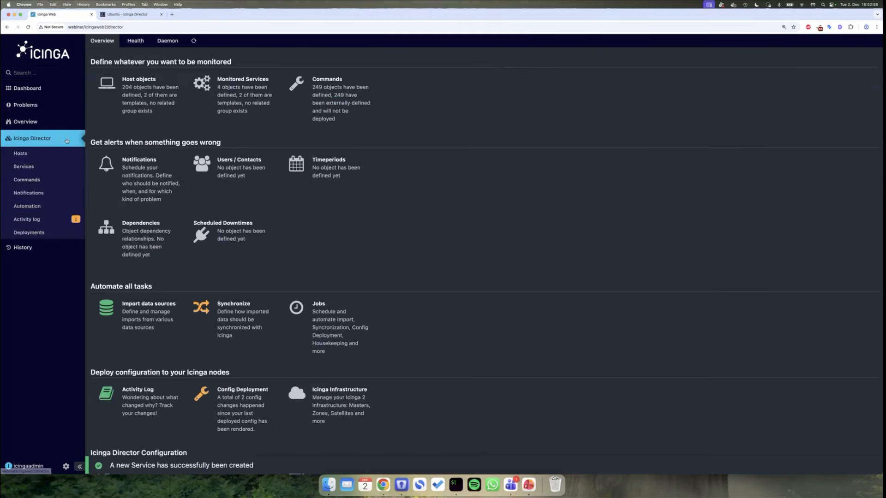
{"action": "left_click", "coordinate": [48, 218]}
{"action": "left_click", "coordinate": [221, 101]}
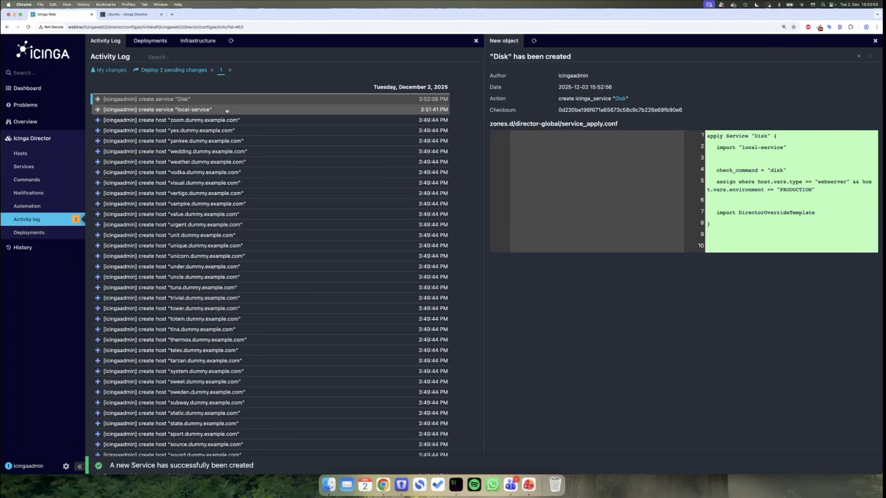
{"action": "left_click", "coordinate": [227, 110]}
{"action": "left_click", "coordinate": [219, 102]}
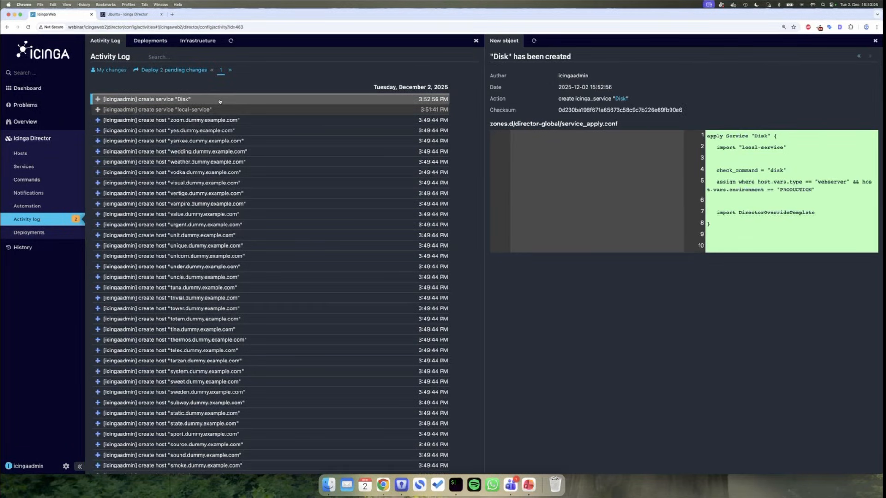
{"action": "left_click", "coordinate": [190, 71]}
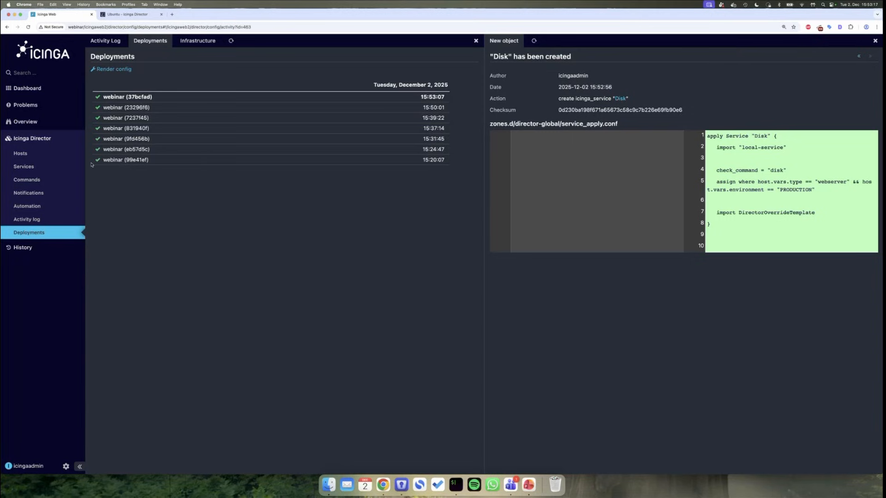
{"action": "left_click", "coordinate": [32, 139]}
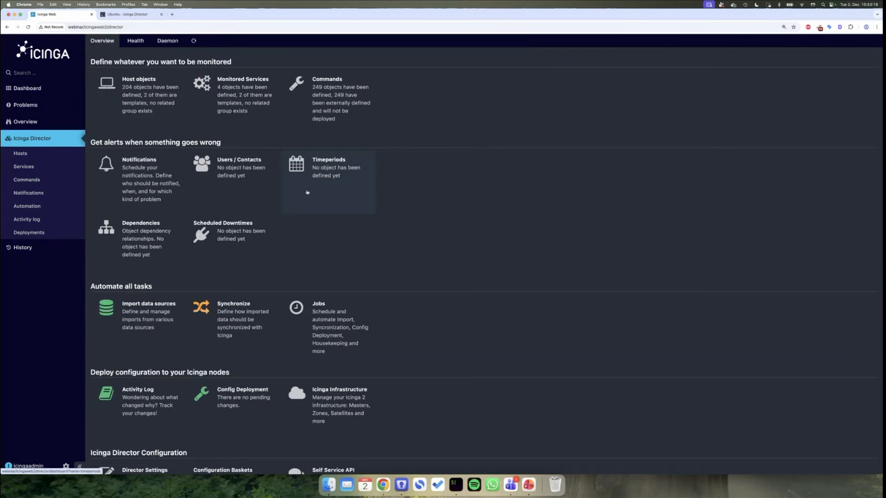
- Open the Service Apply Rules list under Director Services, showing Disk beside SSH
{"action": "scroll", "coordinate": [295, 302], "scroll_direction": "down", "scroll_amount": 4}
{"action": "scroll", "coordinate": [295, 302], "scroll_direction": "up", "scroll_amount": 4}
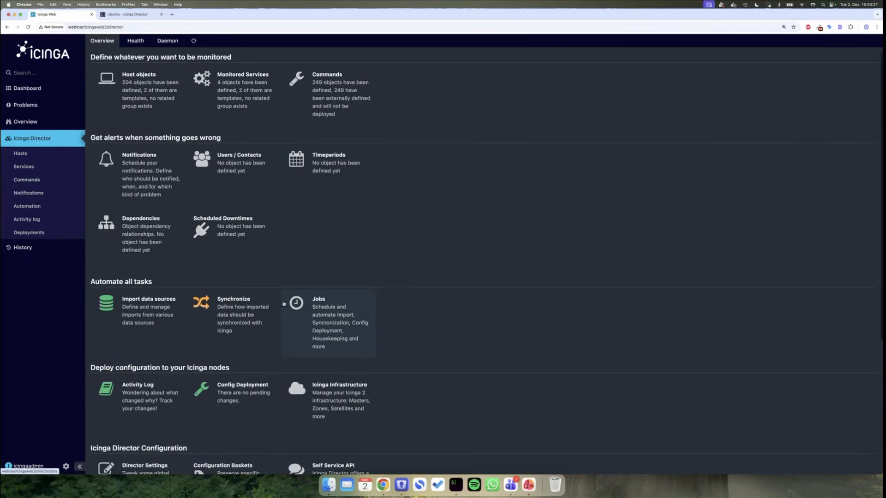
{"action": "left_click", "coordinate": [75, 172]}
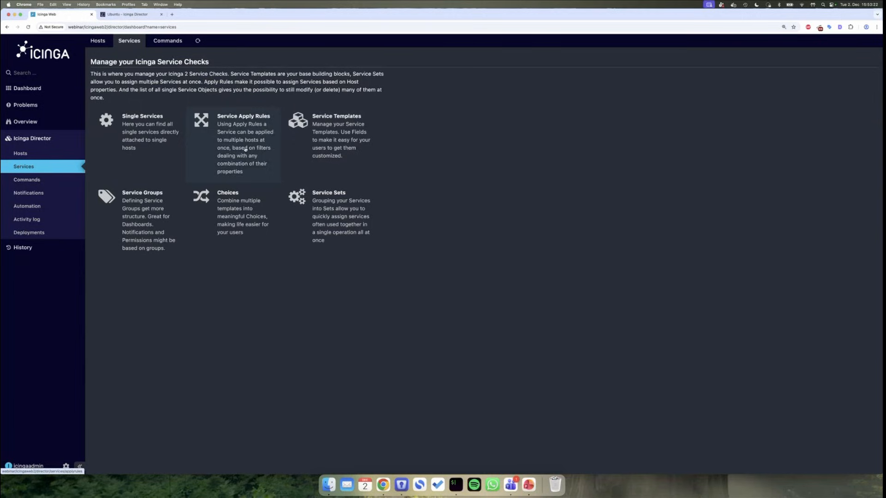
{"action": "left_click", "coordinate": [245, 148]}
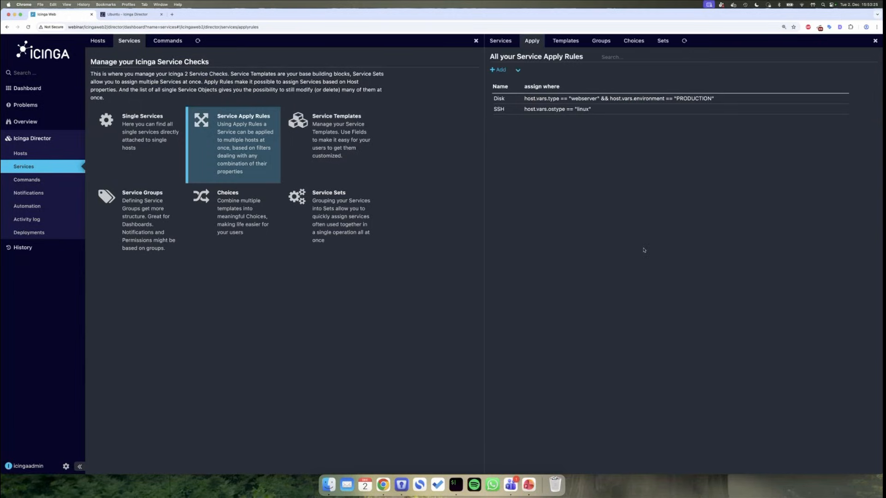
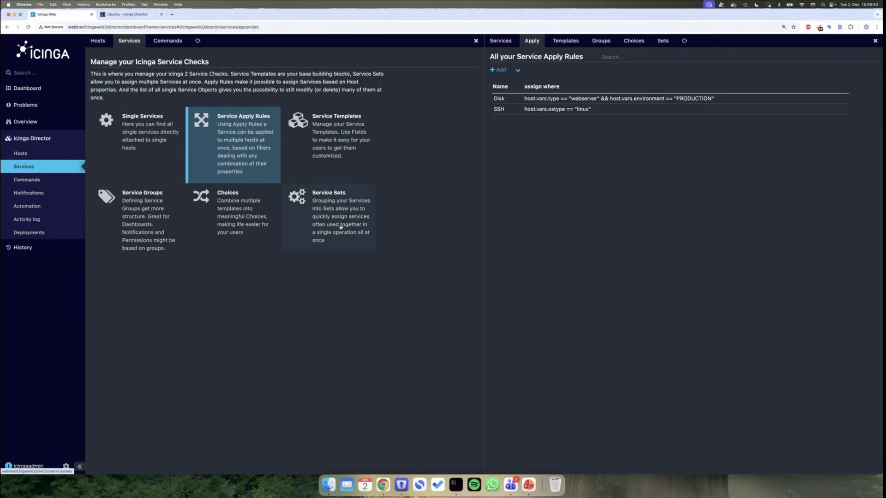
- Open the still-empty Icinga Service Sets list from the Director Services dashboard
{"action": "left_click", "coordinate": [340, 226]}
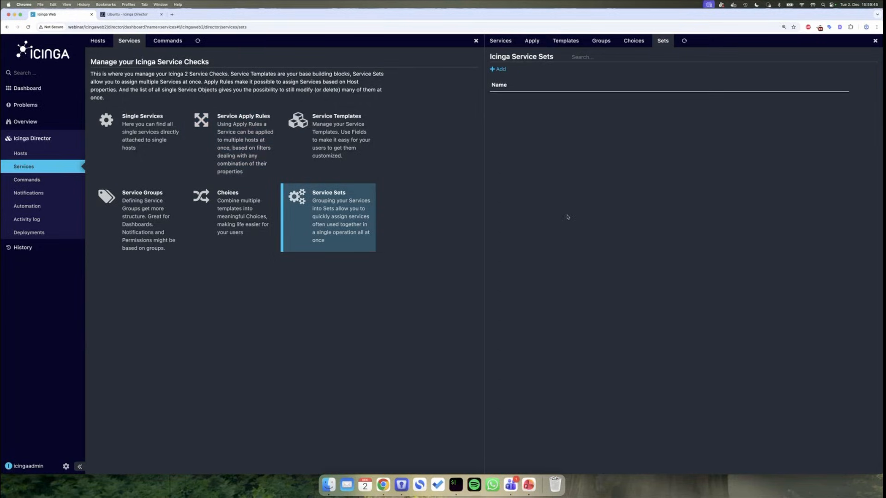
{"action": "left_click", "coordinate": [499, 69]}
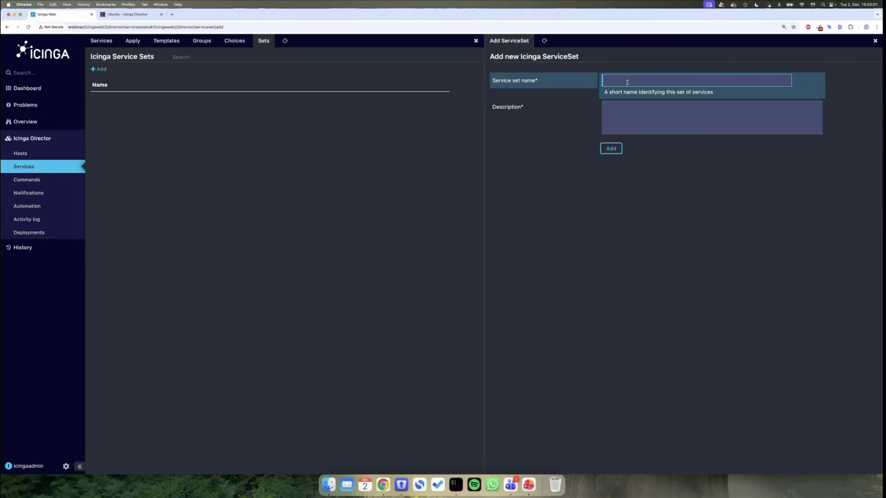
- Add a service set named 'Linux Default Checks' with the description 'asdf'
{"action": "scroll", "coordinate": [536, 301], "scroll_direction": "left", "scroll_amount": 5}
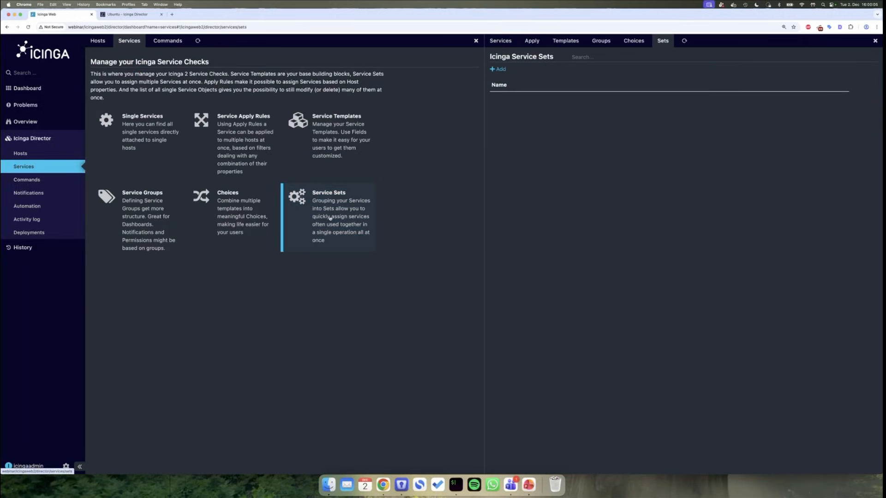
{"action": "left_click", "coordinate": [499, 70]}
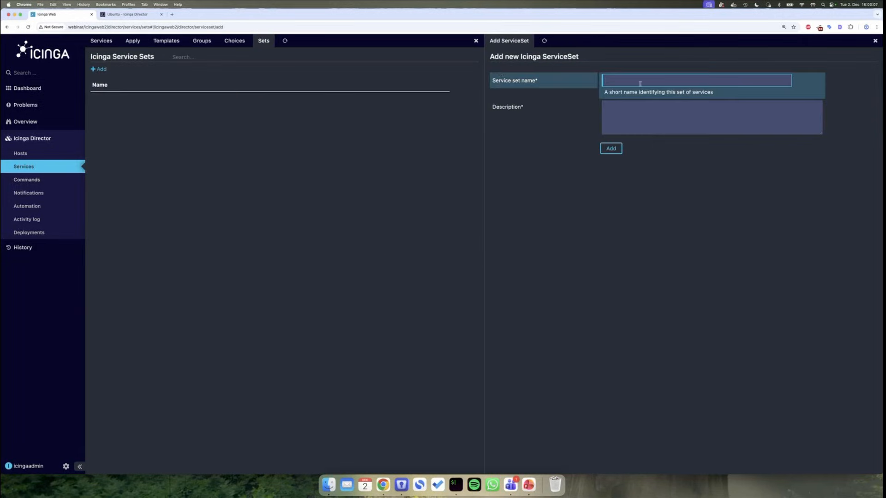
{"action": "type", "text": "Linux Default Check"}
{"action": "left_click", "coordinate": [657, 103]}
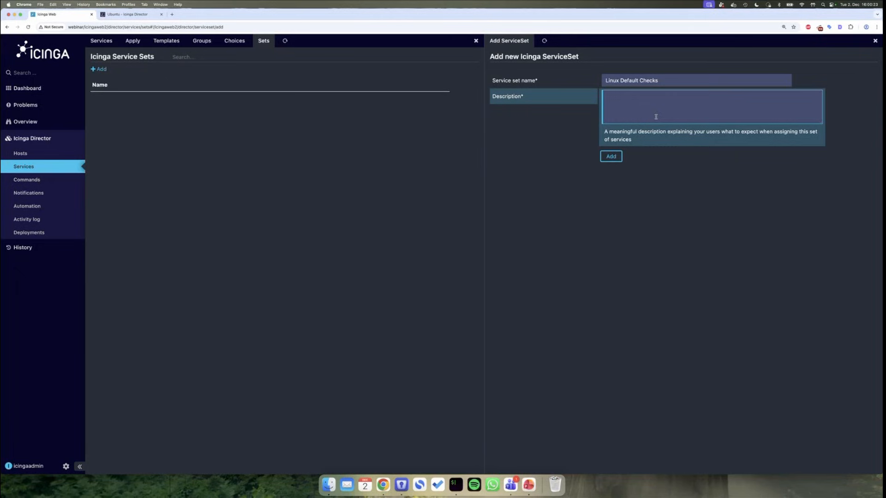
{"action": "type", "text": "asdf"}
{"action": "left_click", "coordinate": [609, 156]}
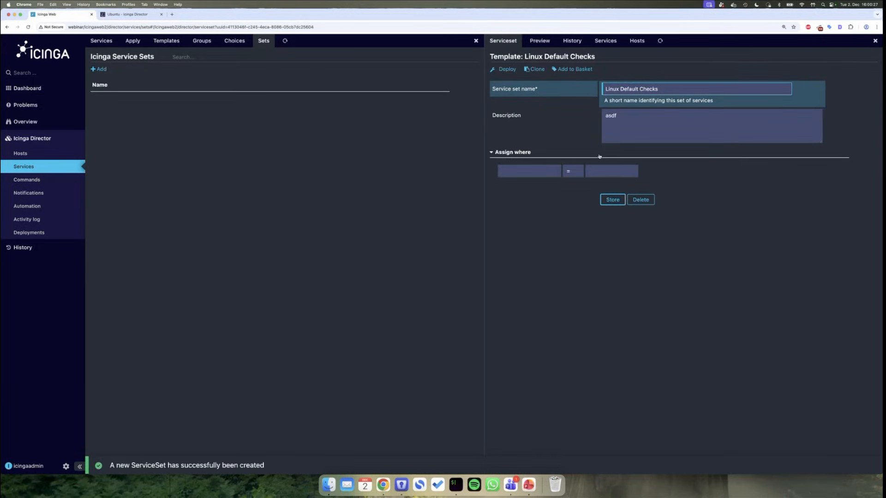
- Give the set the assign-where filter host.vars.ostype = linux and store it
{"action": "left_click", "coordinate": [533, 171]}
{"action": "type", "text": "o"}
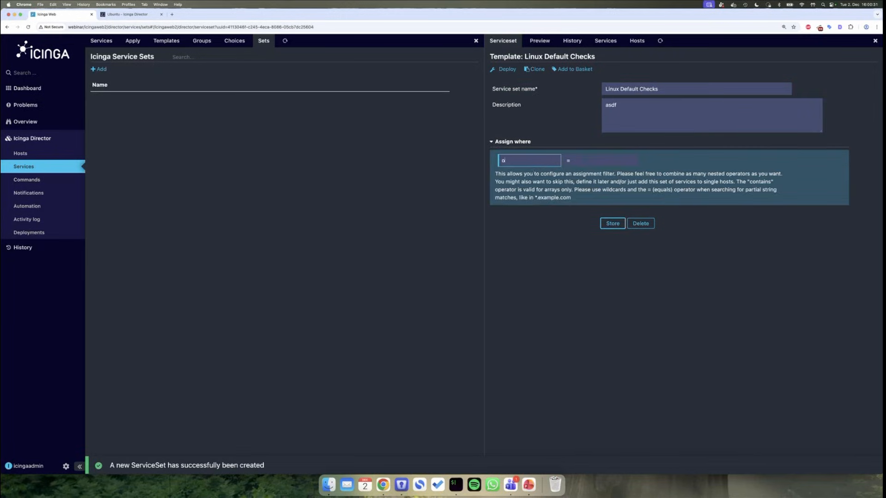
{"action": "type", "text": "st"}
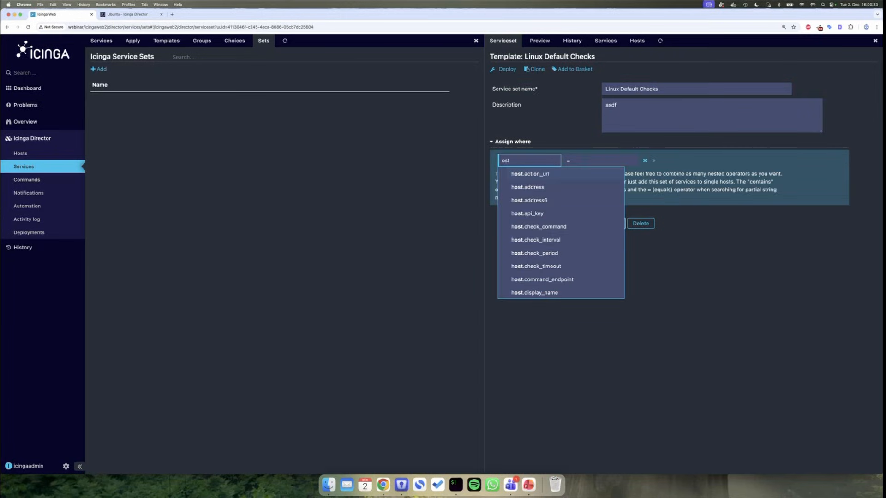
{"action": "type", "text": "yp"}
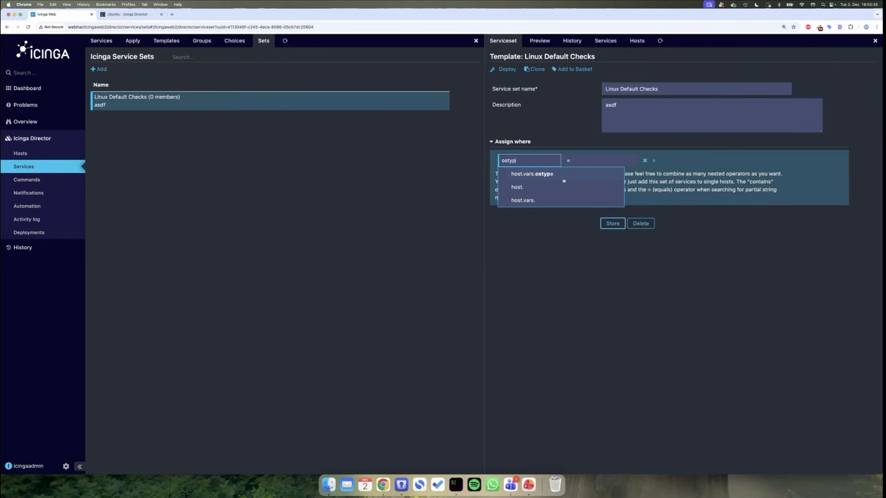
{"action": "left_click", "coordinate": [558, 176]}
{"action": "left_click", "coordinate": [603, 162]}
{"action": "type", "text": "linux"}
{"action": "left_click", "coordinate": [605, 174]}
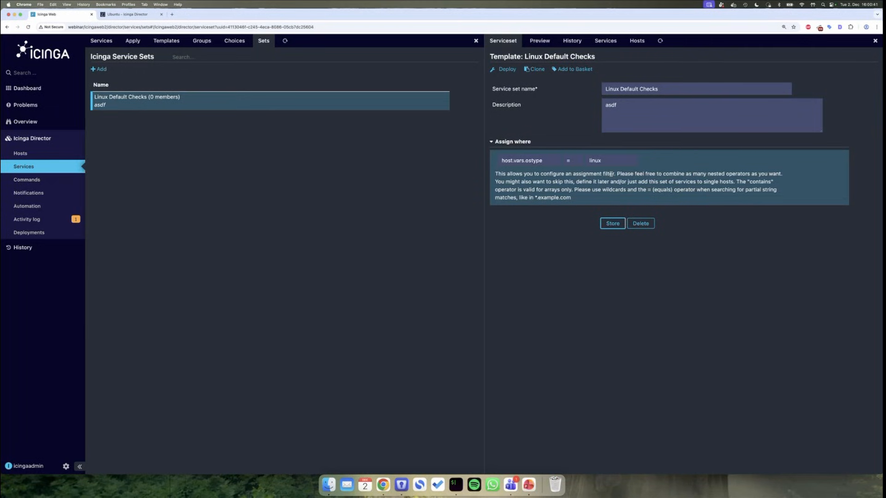
{"action": "left_click", "coordinate": [610, 223]}
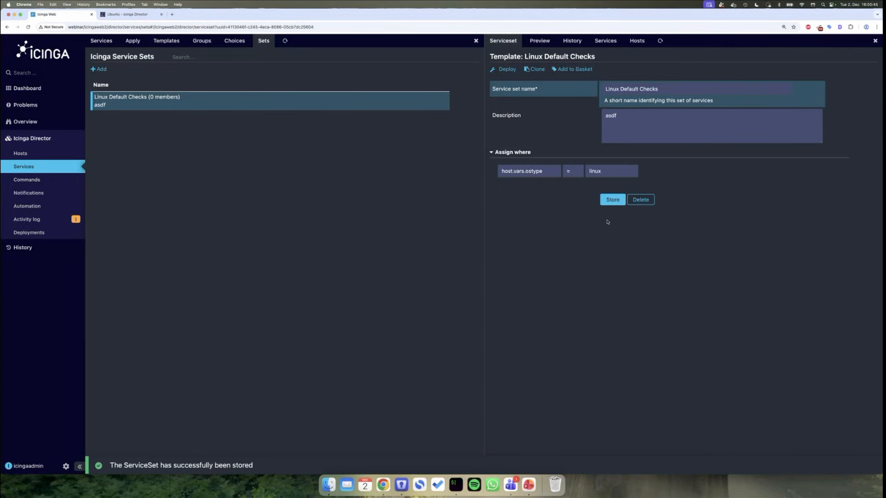
{"action": "left_click", "coordinate": [605, 41]}
- Start a new service in the set that imports local-service rather than generic-service
{"action": "left_click", "coordinate": [544, 69]}
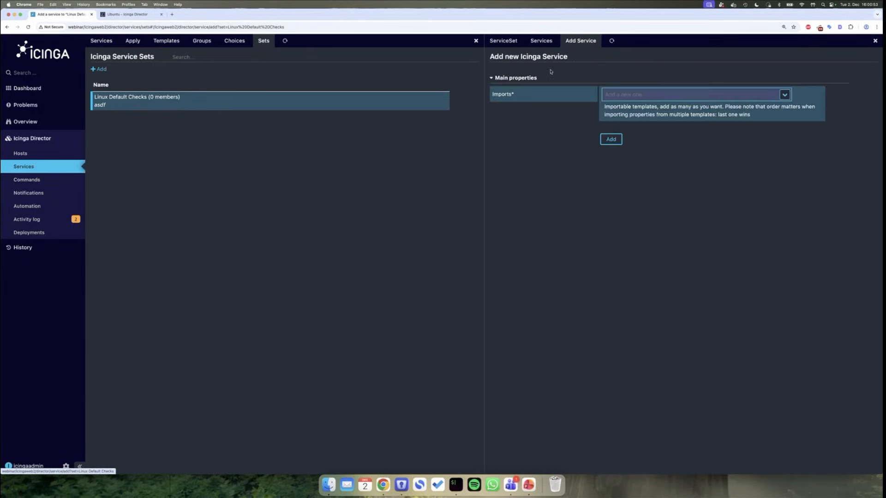
{"action": "left_click", "coordinate": [784, 95]}
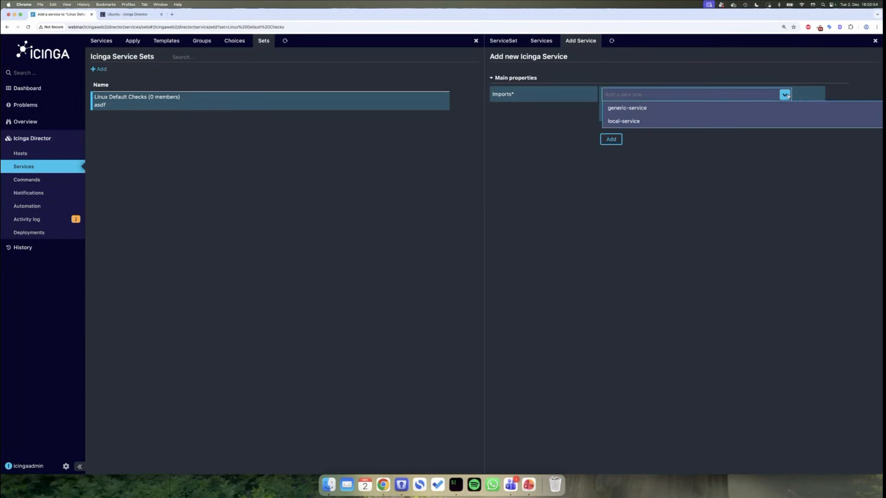
{"action": "left_click", "coordinate": [730, 111]}
{"action": "double_click", "coordinate": [655, 94]}
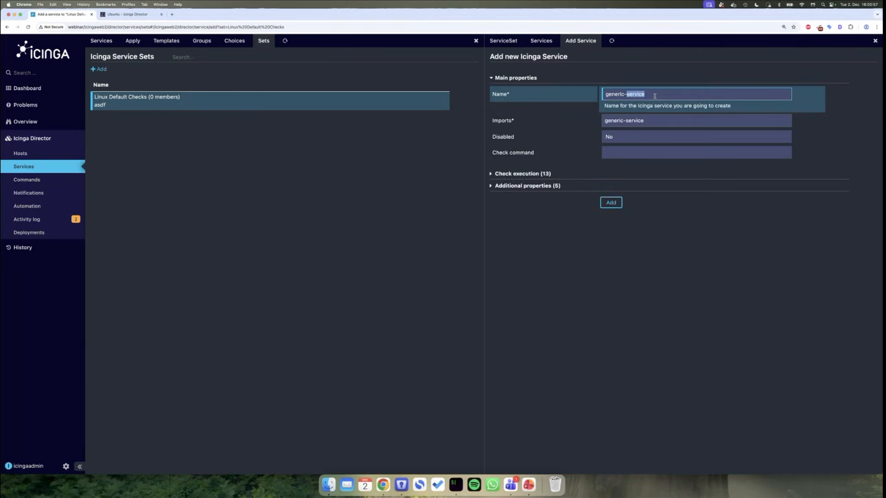
{"action": "triple_click", "coordinate": [659, 96]}
{"action": "key", "text": "BackSpace"}
{"action": "left_click", "coordinate": [578, 41]}
{"action": "left_click", "coordinate": [784, 94]}
{"action": "left_click", "coordinate": [671, 120]}
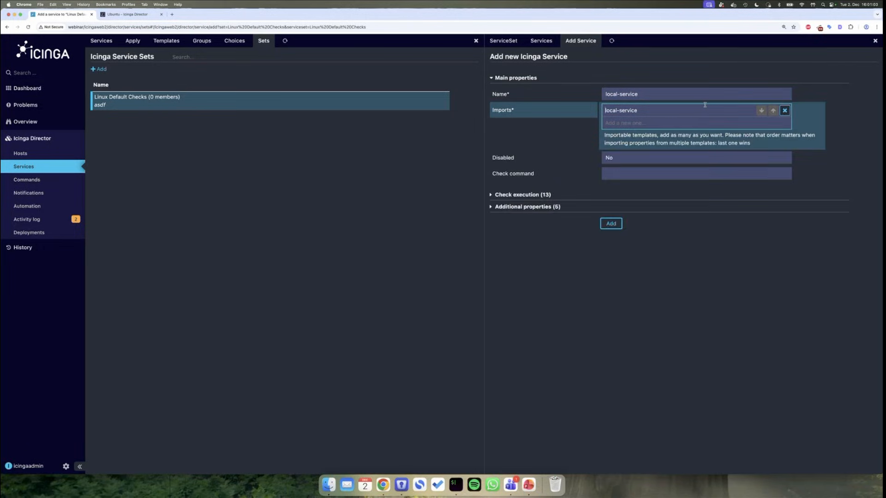
- Name the service Load, set check command load, and add it to the set
{"action": "left_click", "coordinate": [682, 95]}
{"action": "key", "text": "super+a"}
{"action": "type", "text": "D"}
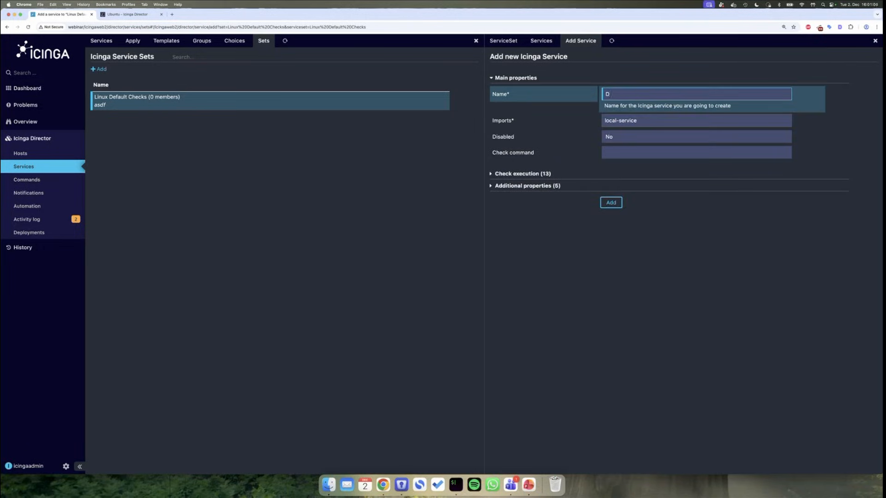
{"action": "type", "text": "LOad"}
{"action": "key", "text": "BackSpace"}
{"action": "key", "text": "BackSpace"}
{"action": "key", "text": "BackSpace"}
{"action": "type", "text": "oad"}
{"action": "left_click", "coordinate": [651, 151]}
{"action": "type", "text": "load"}
{"action": "left_click", "coordinate": [628, 156]}
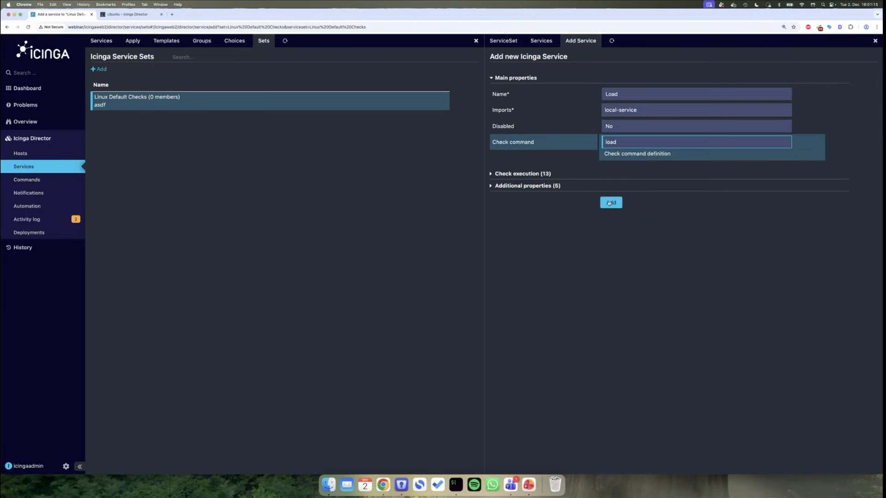
{"action": "left_click", "coordinate": [609, 203]}
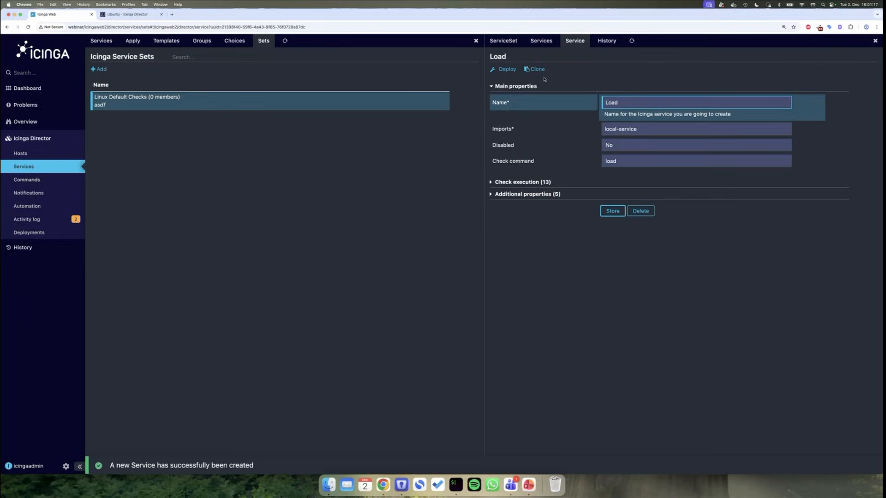
{"action": "left_click", "coordinate": [539, 41]}
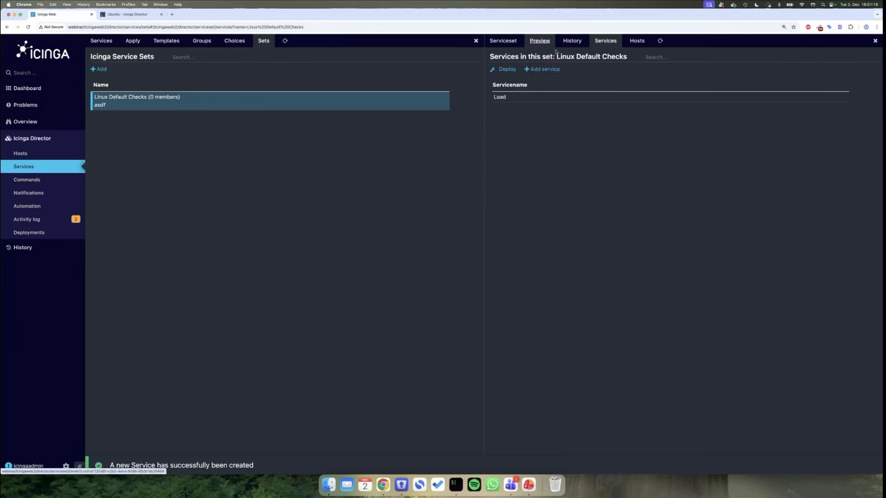
{"action": "left_click", "coordinate": [531, 70]}
- Add a Procs service importing local-service with check command procs
{"action": "left_click", "coordinate": [784, 96]}
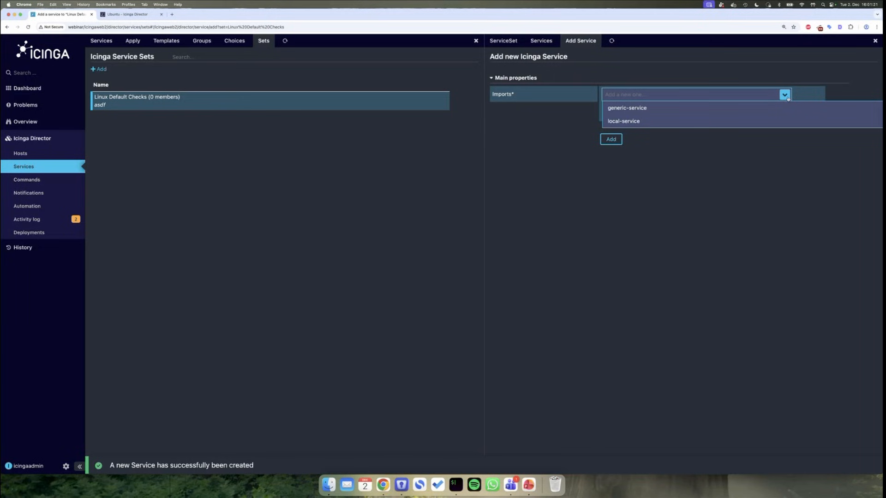
{"action": "left_click", "coordinate": [706, 119]}
{"action": "left_click_drag", "start_coordinate": [642, 95], "coordinate": [585, 95]}
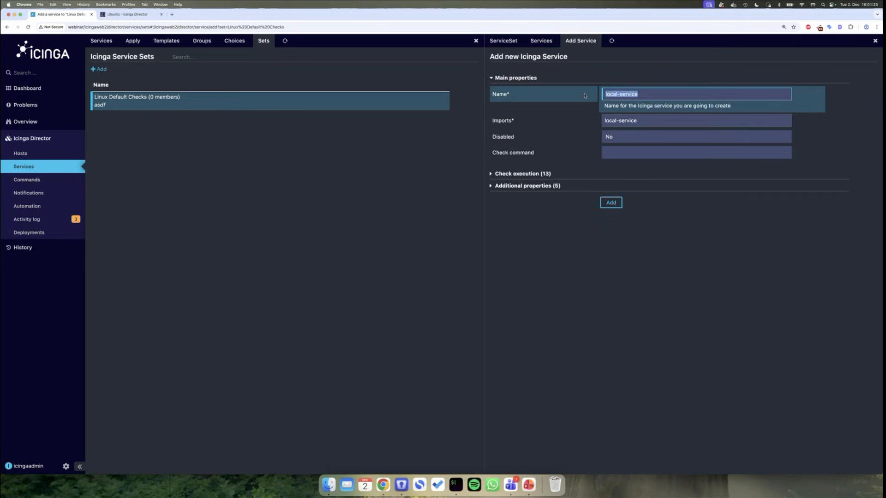
{"action": "type", "text": "Procs"}
{"action": "left_click", "coordinate": [623, 155]}
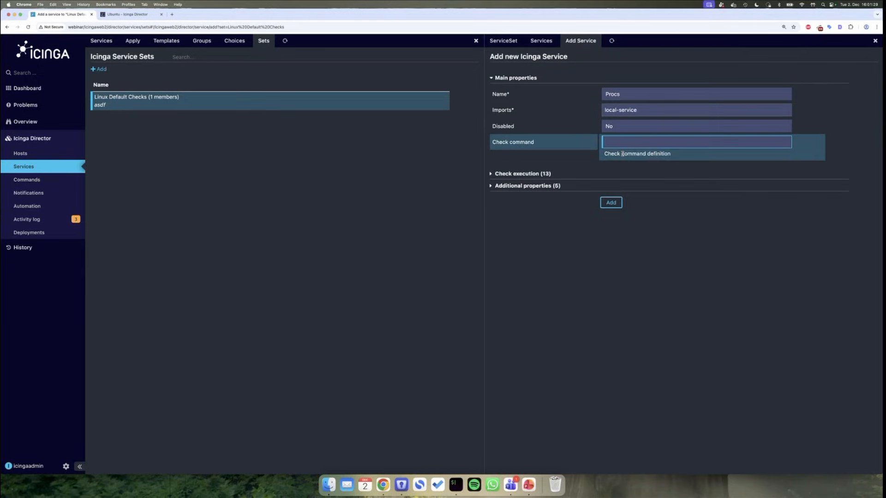
{"action": "type", "text": "proc"}
{"action": "left_click", "coordinate": [622, 163]}
{"action": "left_click", "coordinate": [612, 202]}
{"action": "left_click", "coordinate": [541, 41]}
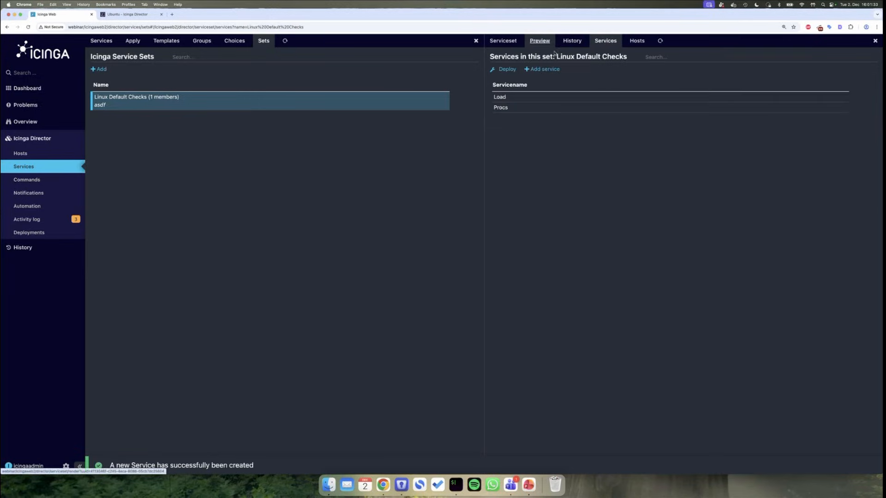
- Add a Disk service importing local-service with check command disk, then list the set's services
{"action": "left_click", "coordinate": [543, 68]}
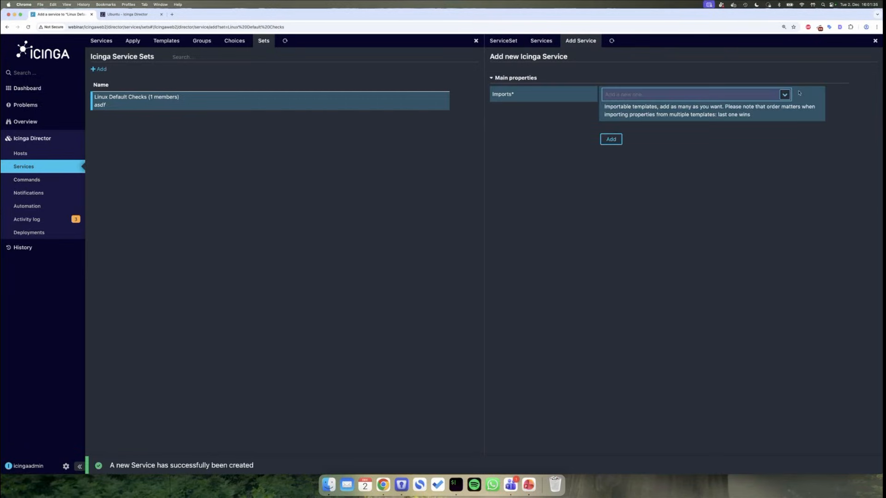
{"action": "left_click", "coordinate": [784, 94]}
{"action": "left_click", "coordinate": [697, 121]}
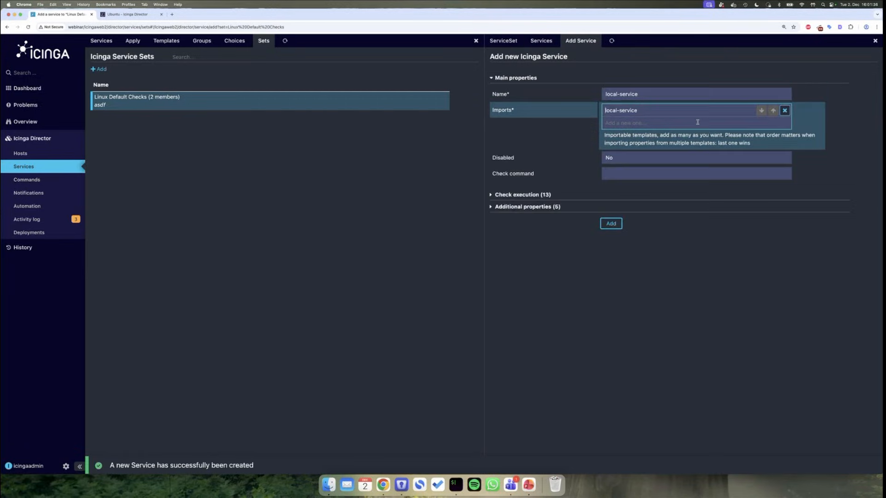
{"action": "triple_click", "coordinate": [618, 94]}
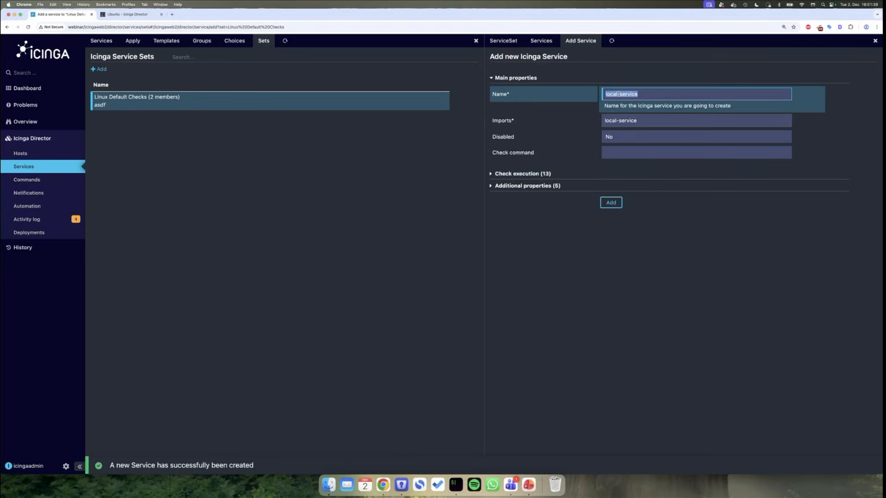
{"action": "type", "text": "Disk"}
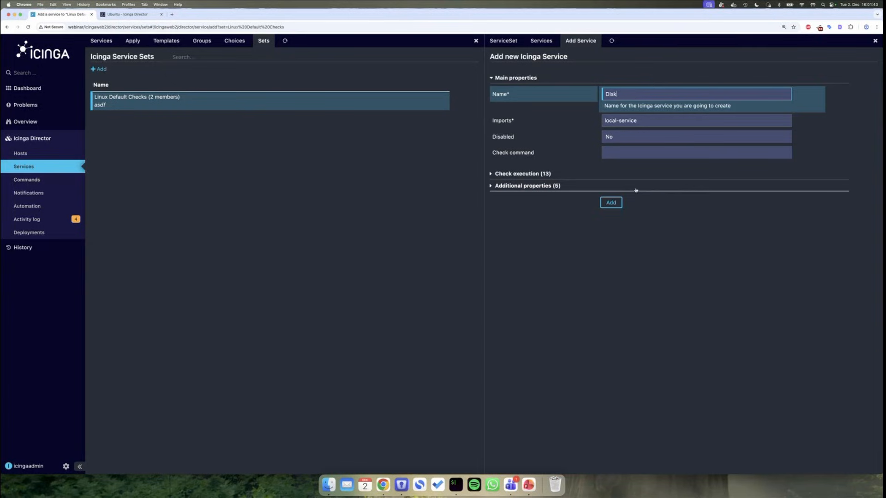
{"action": "left_click", "coordinate": [620, 152]}
{"action": "type", "text": "d"}
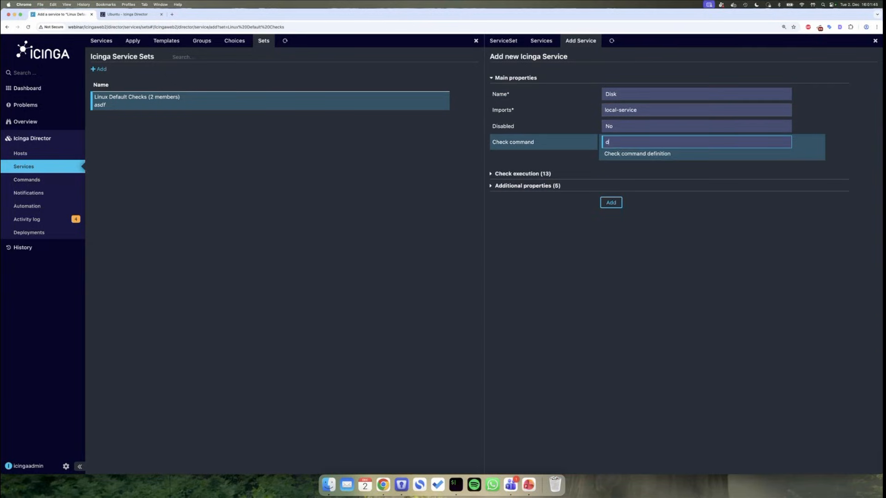
{"action": "type", "text": "isk"}
{"action": "left_click", "coordinate": [617, 159]}
{"action": "left_click", "coordinate": [610, 203]}
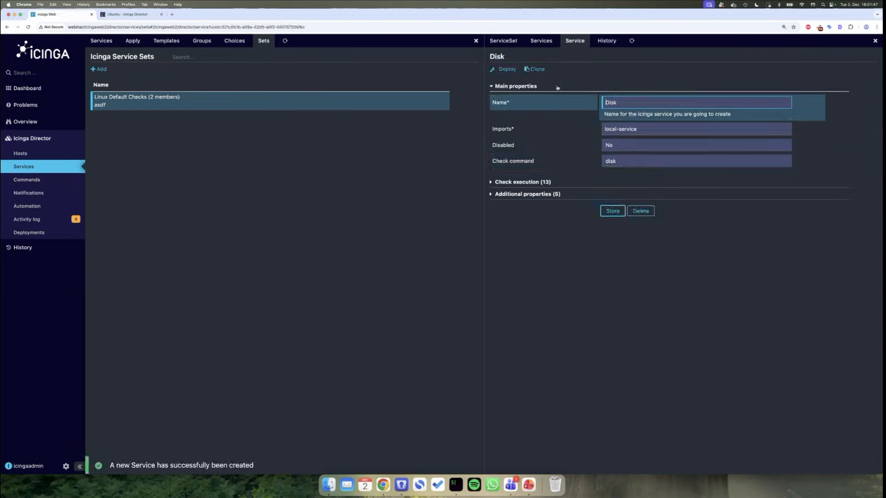
{"action": "left_click", "coordinate": [538, 41]}
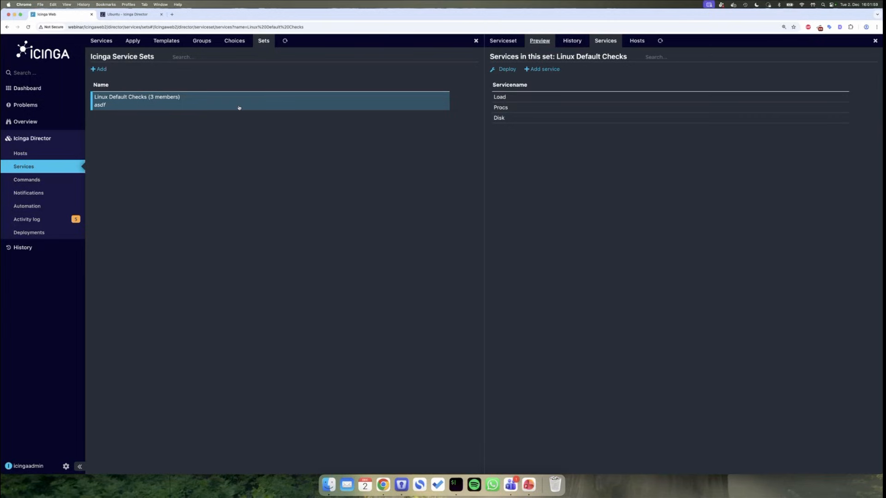
- Deploy the pending changes, then view the hosts using Linux Default Checks
{"action": "left_click", "coordinate": [27, 219]}
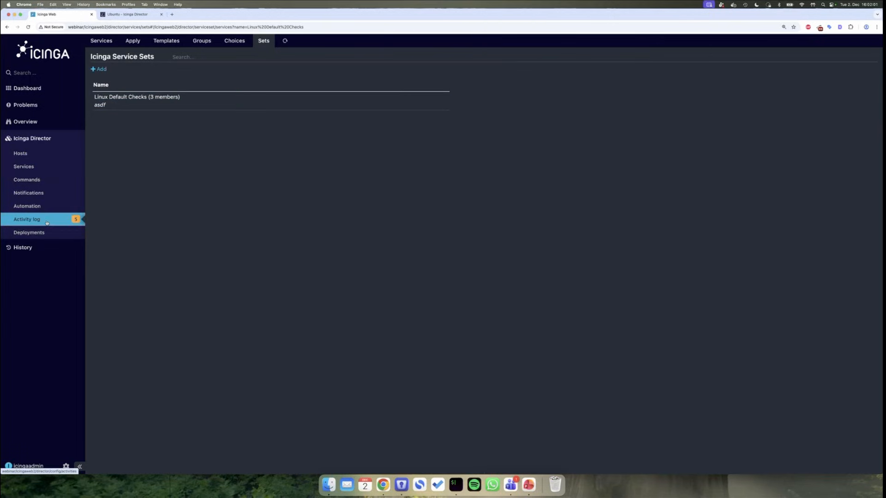
{"action": "left_click", "coordinate": [174, 69]}
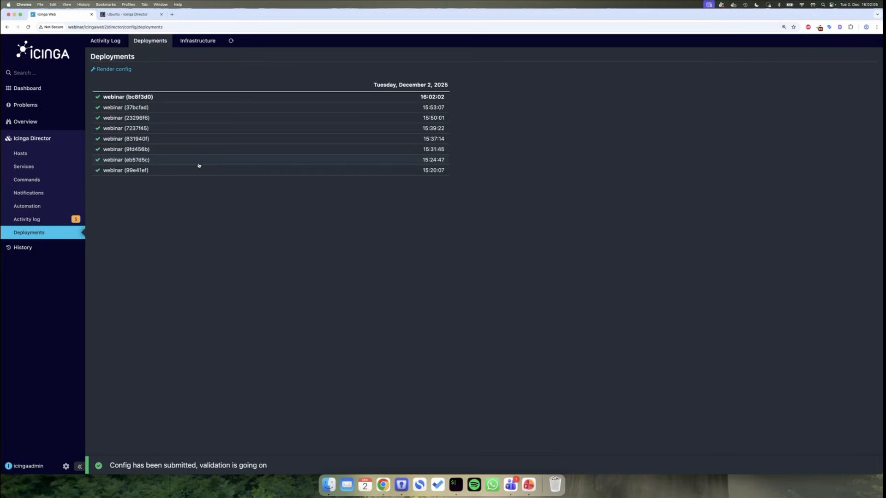
{"action": "left_click", "coordinate": [27, 167]}
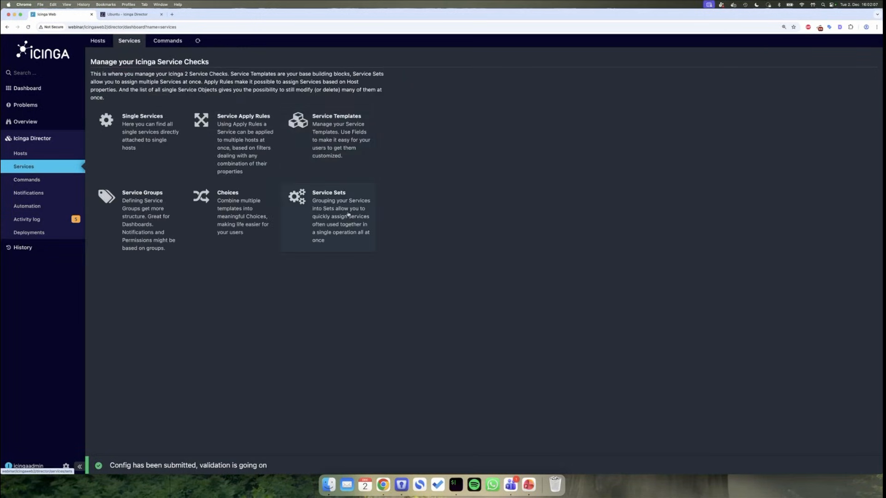
{"action": "left_click", "coordinate": [349, 214]}
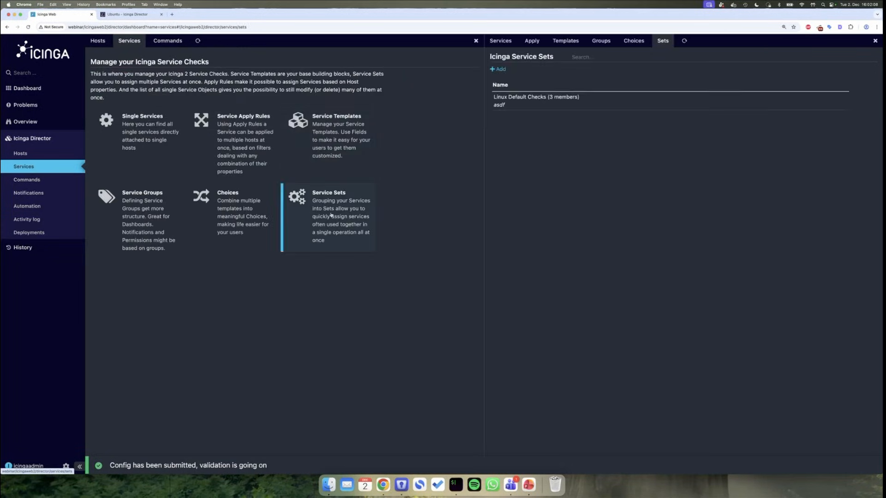
{"action": "left_click", "coordinate": [576, 108]}
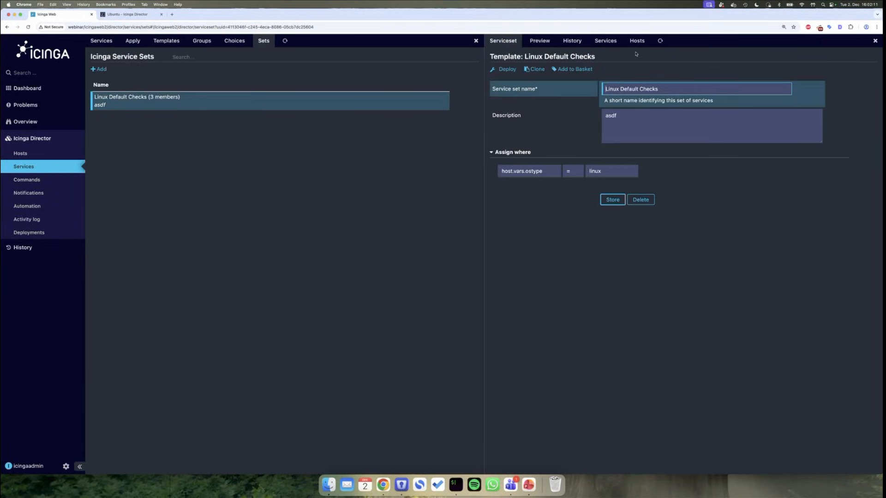
{"action": "left_click", "coordinate": [636, 41]}
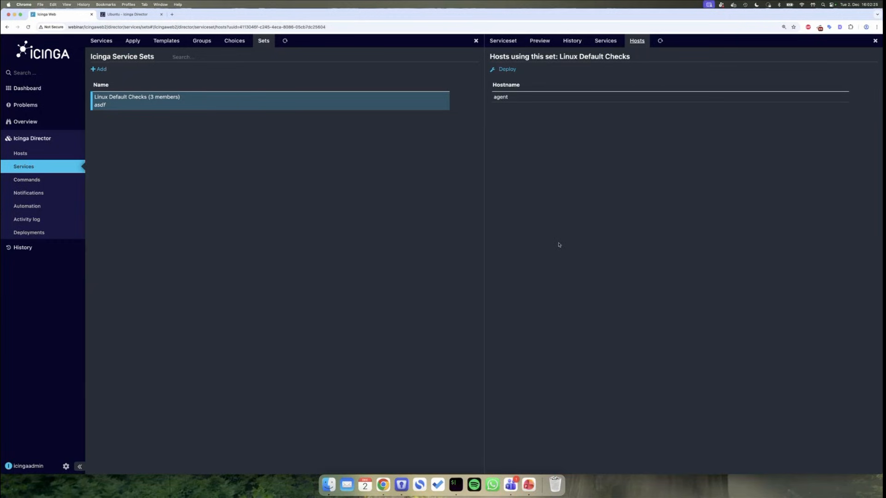
- Show the Disk and SSH apply rules beside the set's host.vars.ostype = linux assignment
{"action": "key", "text": "super+Left"}
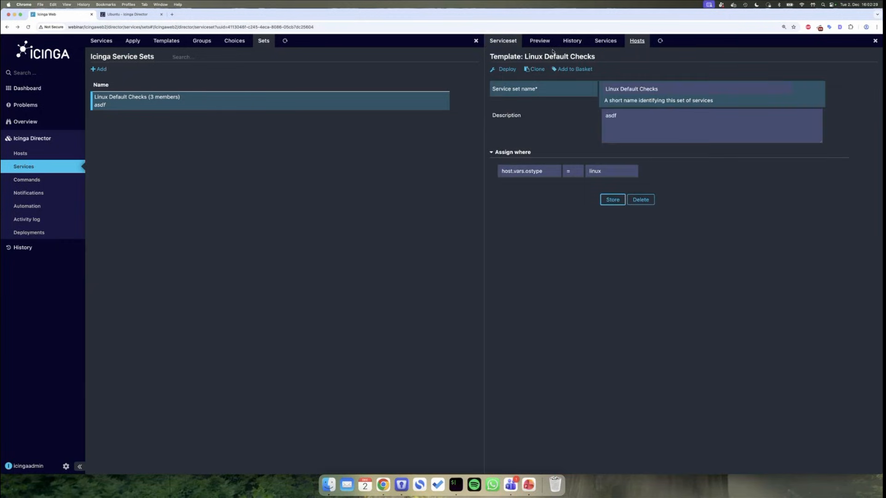
{"action": "left_click", "coordinate": [603, 47]}
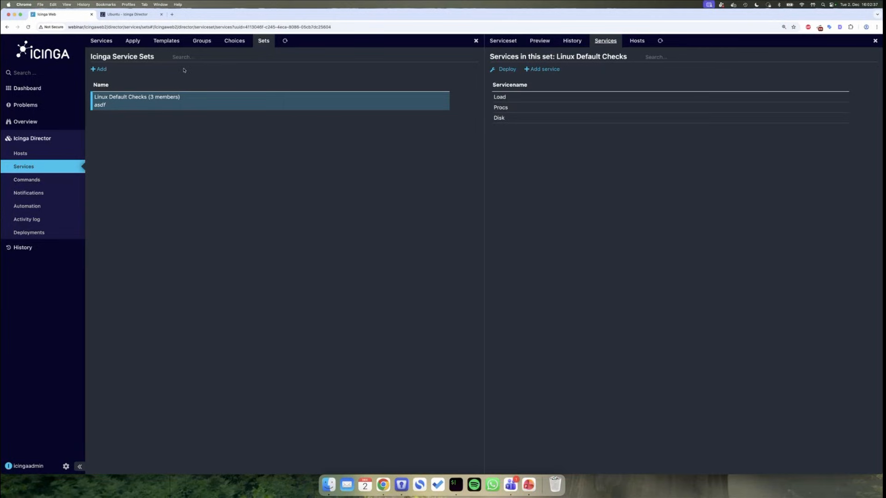
{"action": "left_click", "coordinate": [133, 41]}
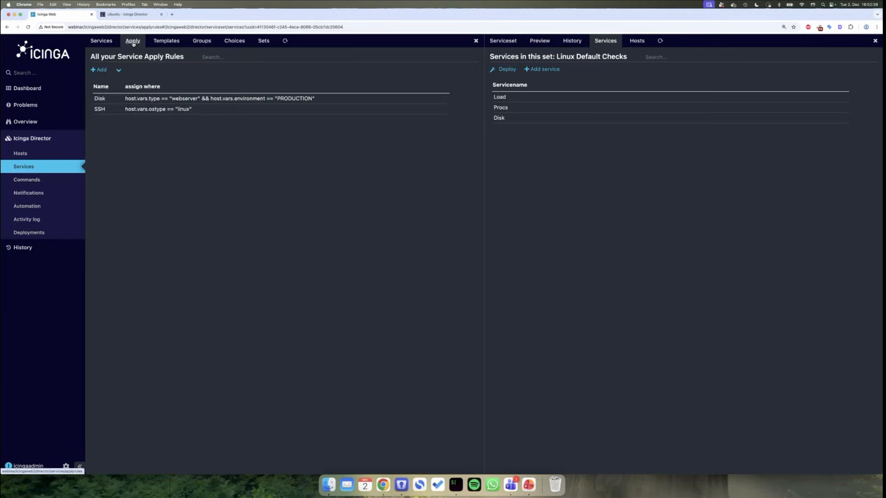
{"action": "key", "text": "XF86AudioLowerVolume"}
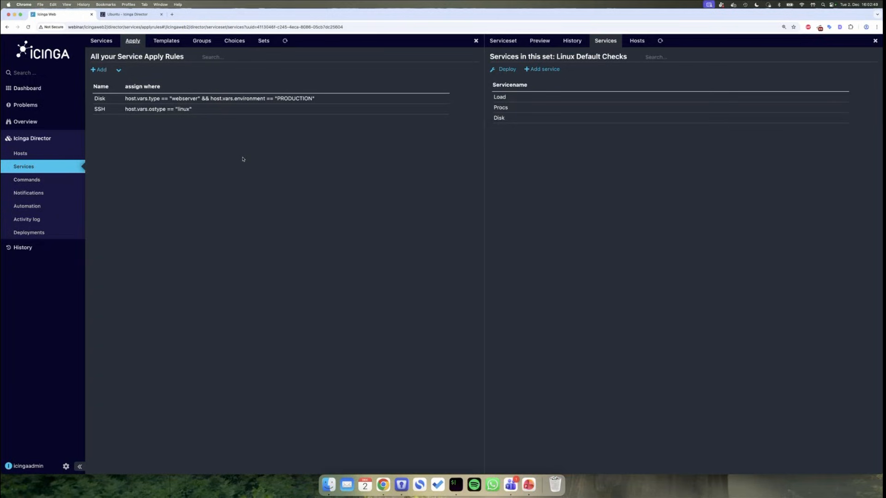
{"action": "left_click", "coordinate": [502, 41]}
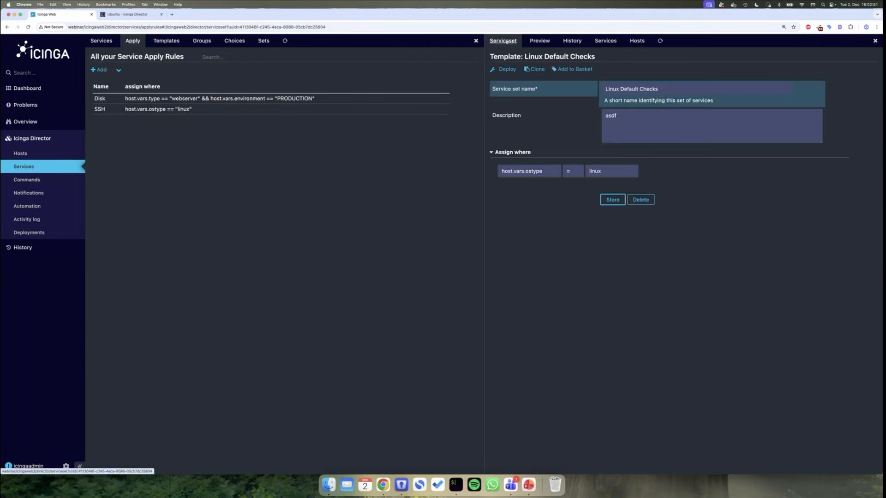